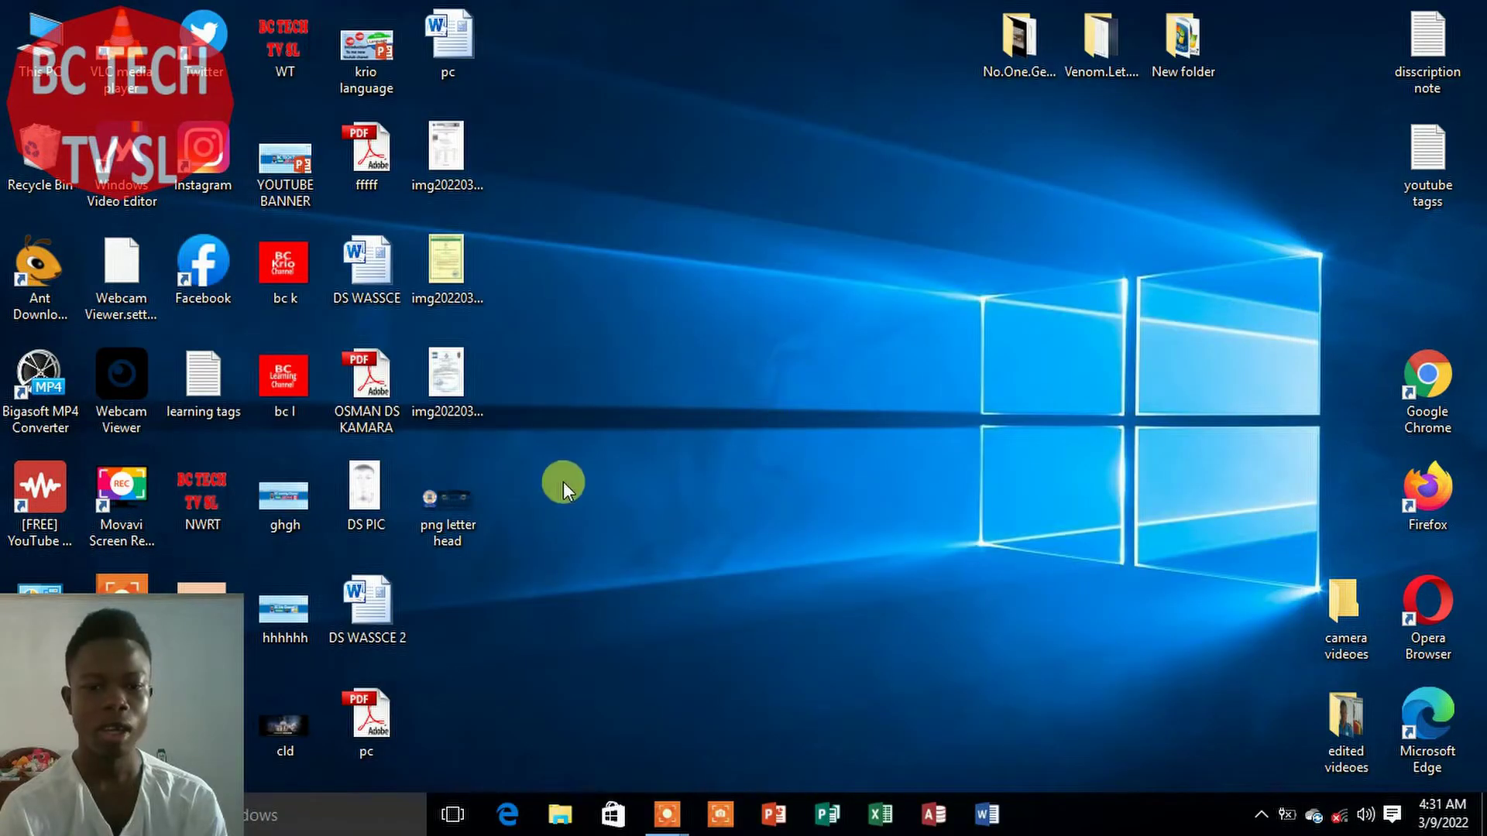
# Step: Turn off Show desktop icons from the desktop View menu, then refresh the desktop
pyautogui.rightClick(609, 363)
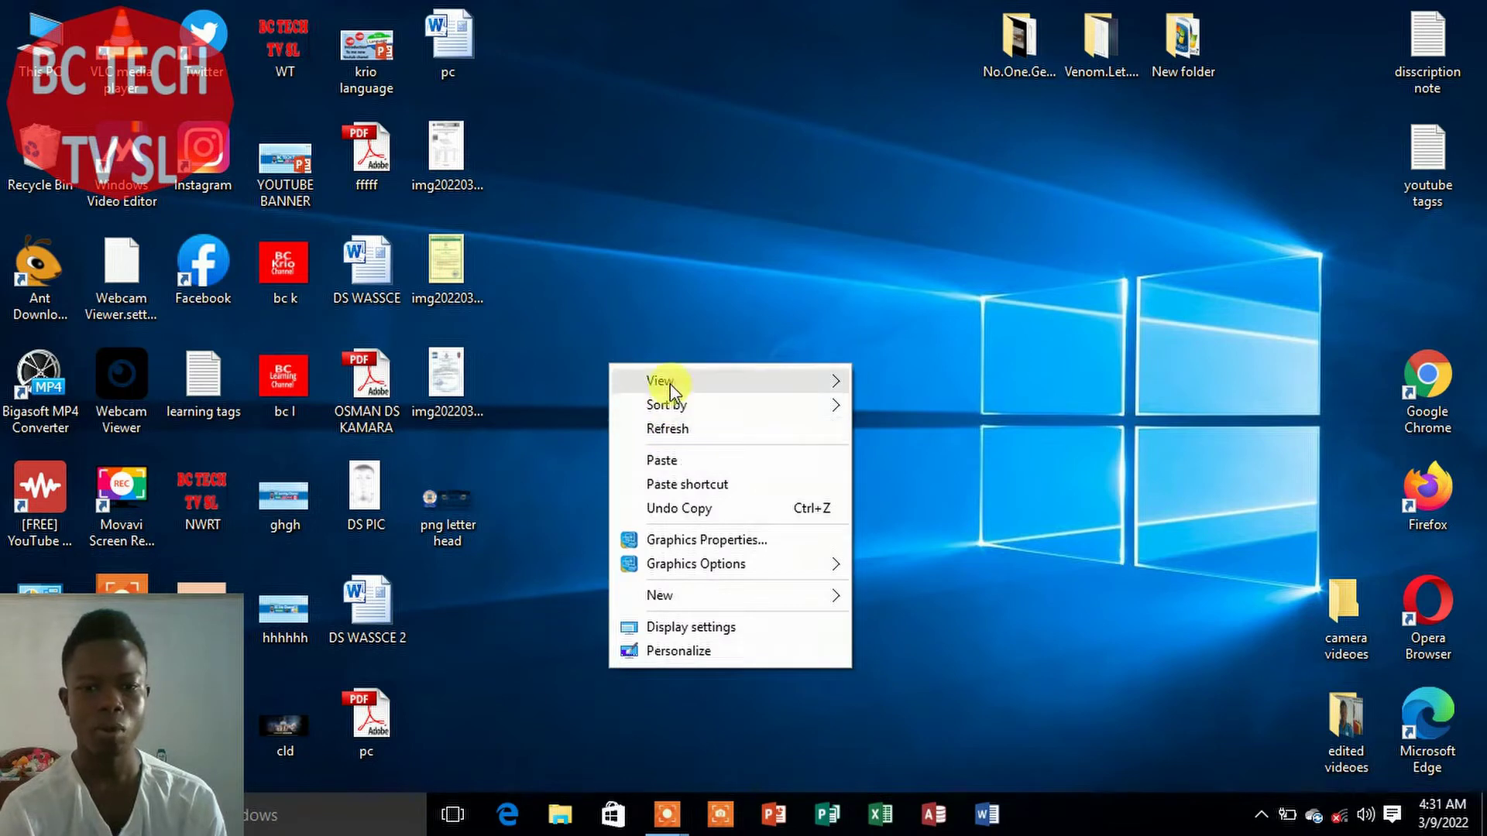
pyautogui.moveTo(666, 381)
pyautogui.click(931, 515)
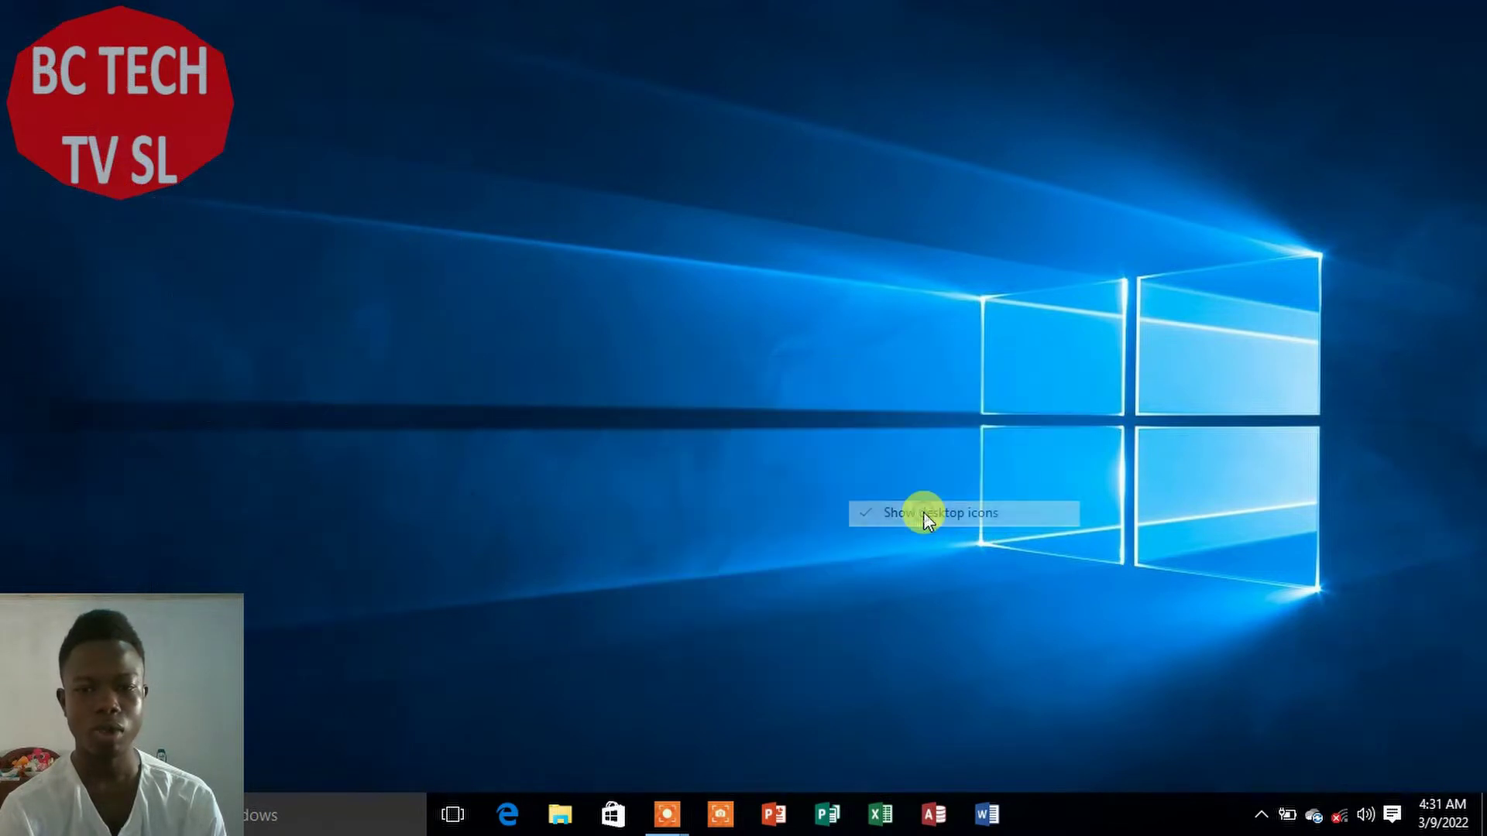
pyautogui.rightClick(430, 157)
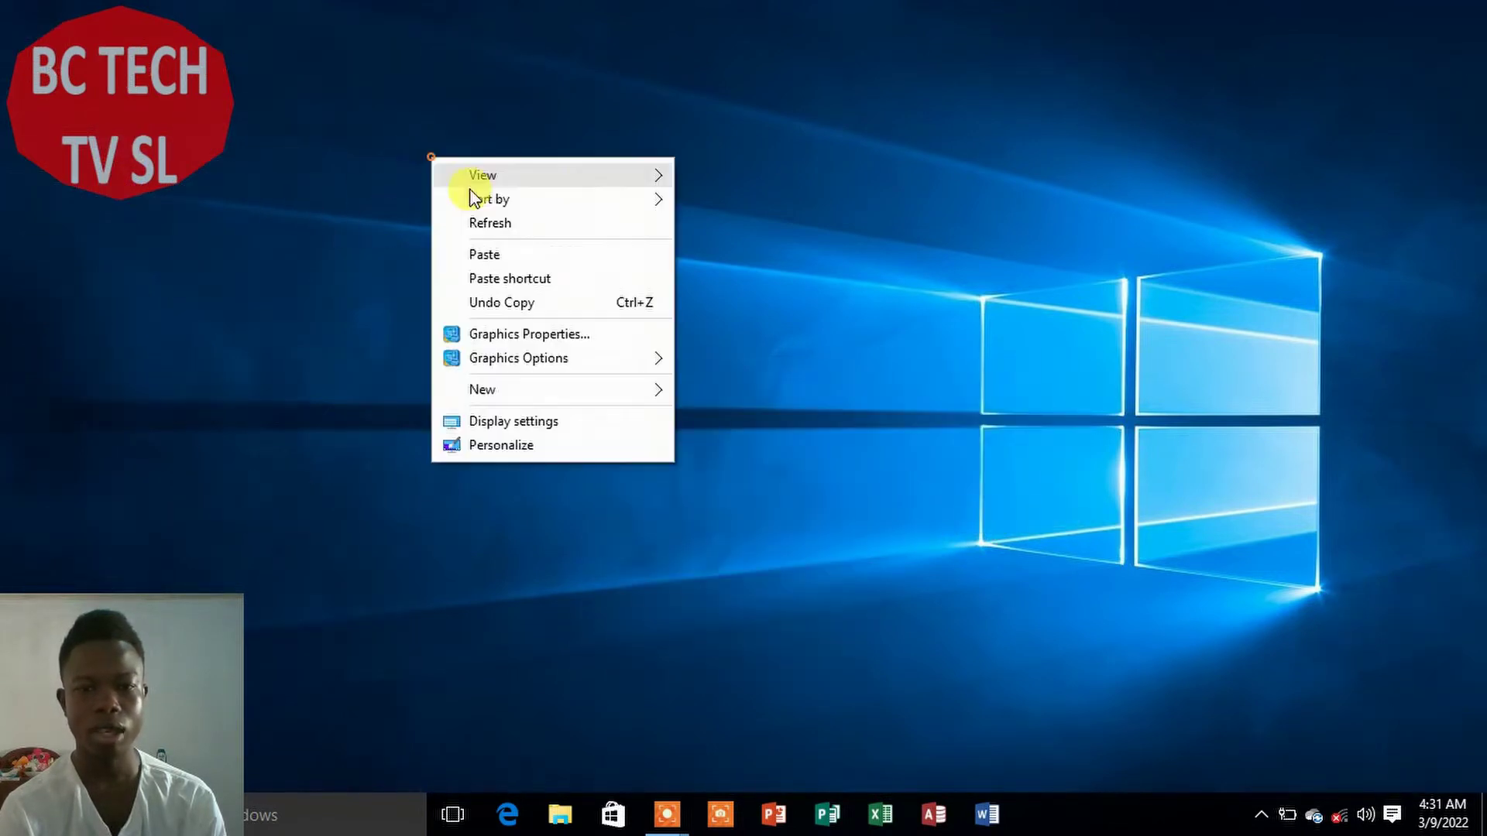
pyautogui.click(551, 223)
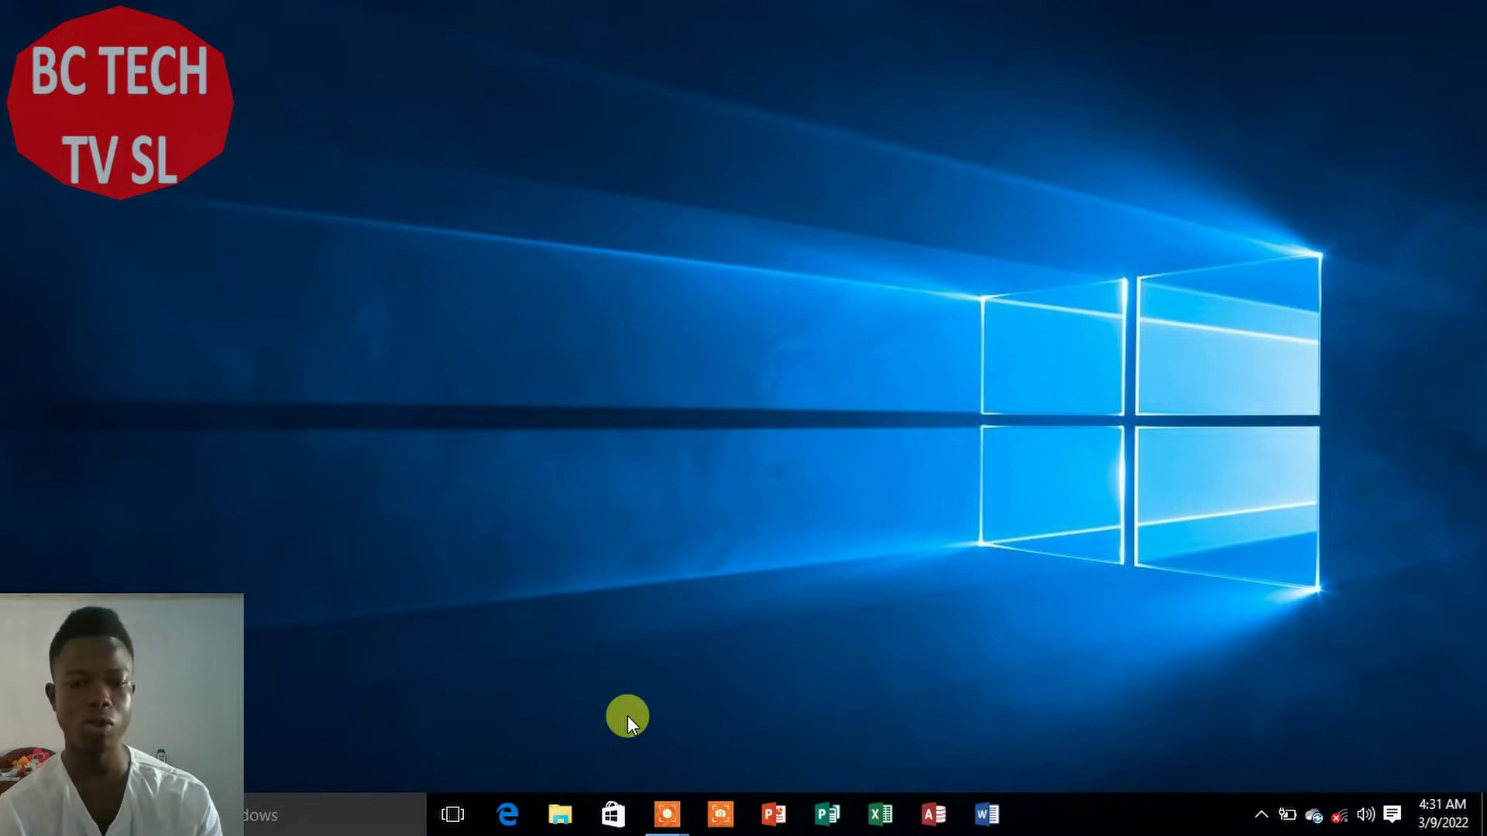
# Step: Launch Microsoft Access 2010 from the Windows Start menu tiles
pyautogui.press('super')
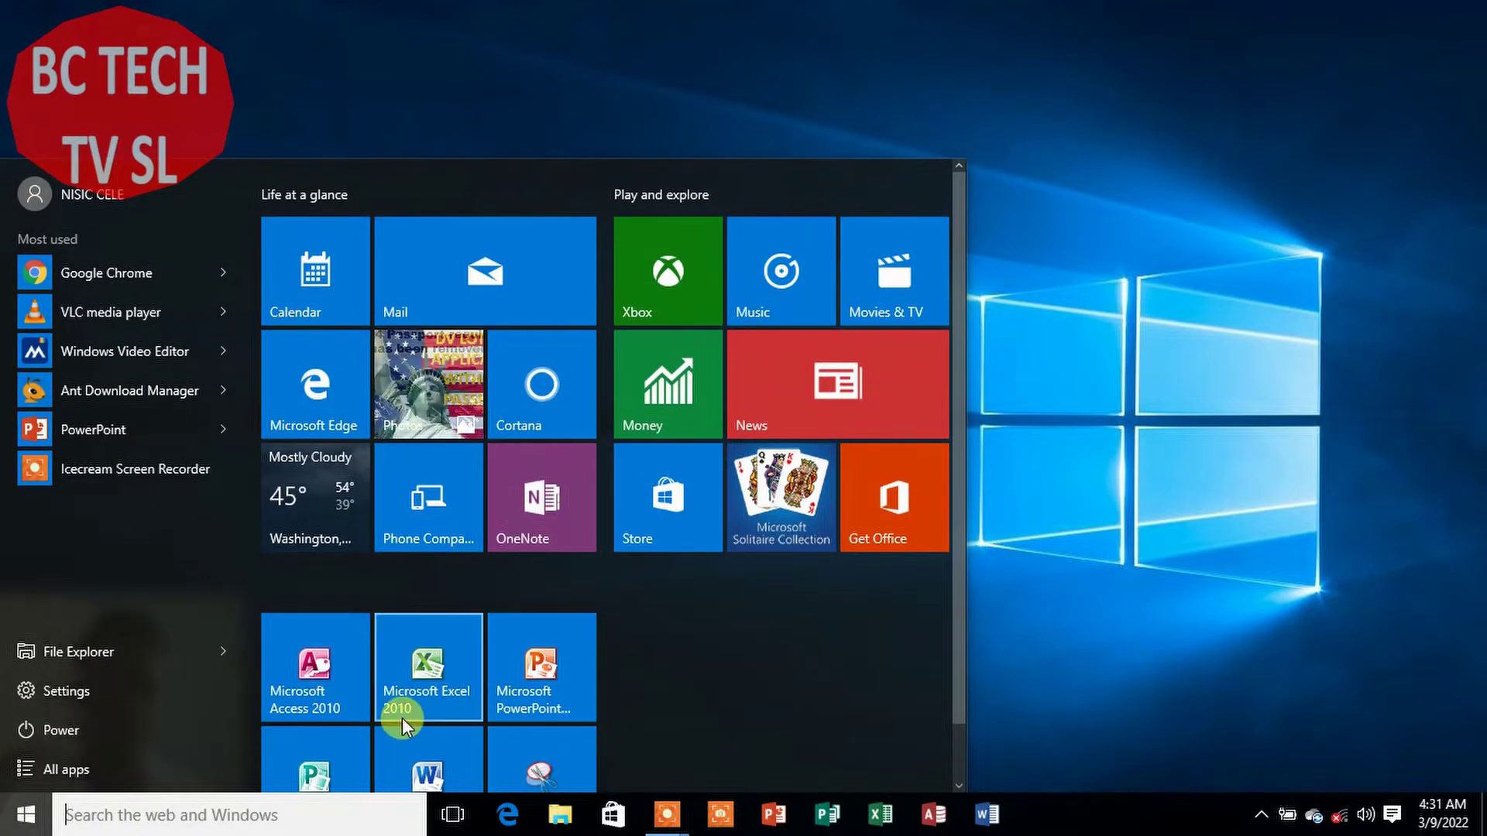
pyautogui.scroll(-1, 402, 719)
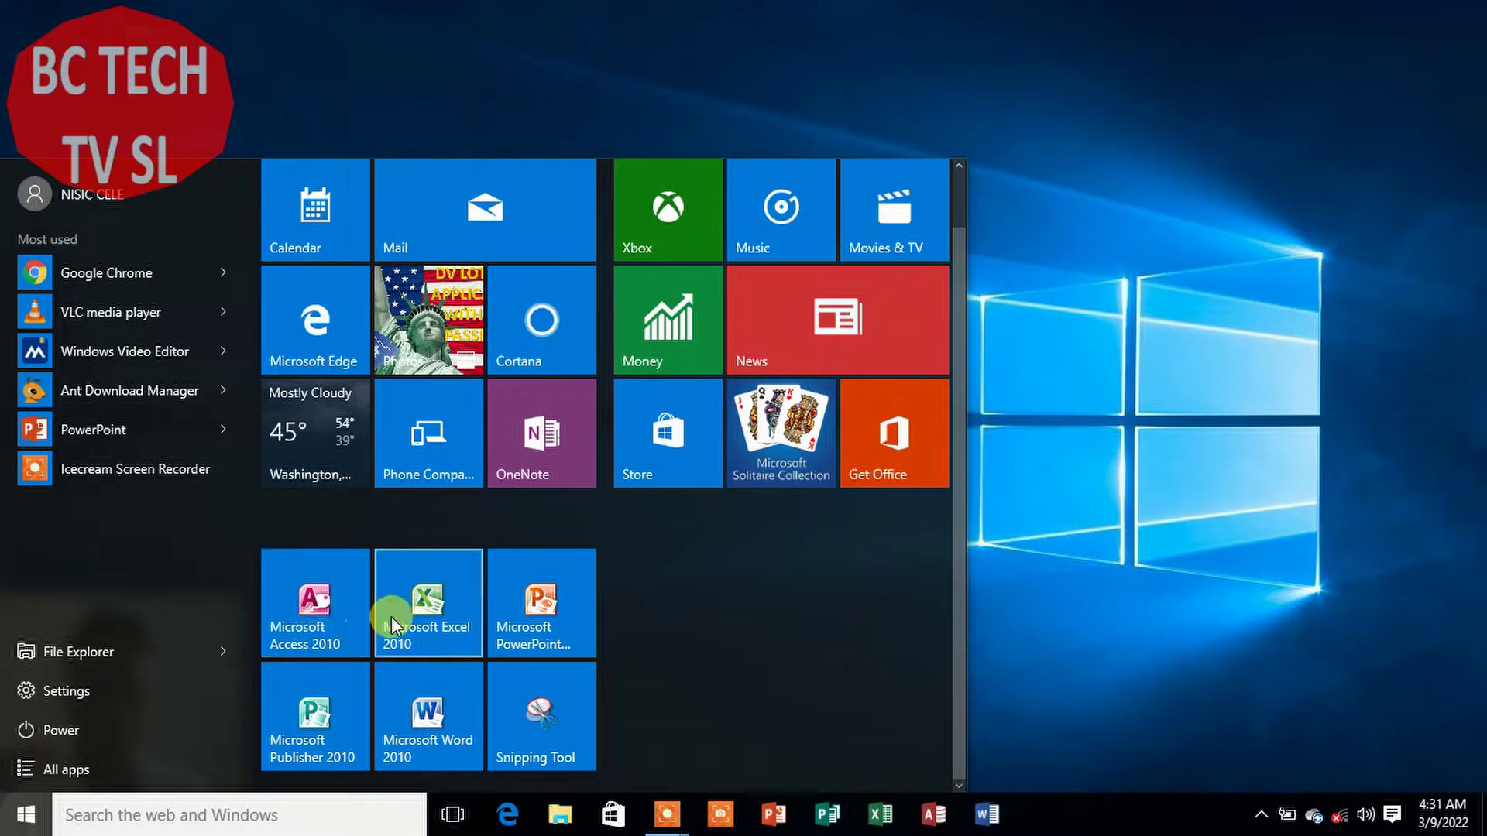
pyautogui.click(295, 606)
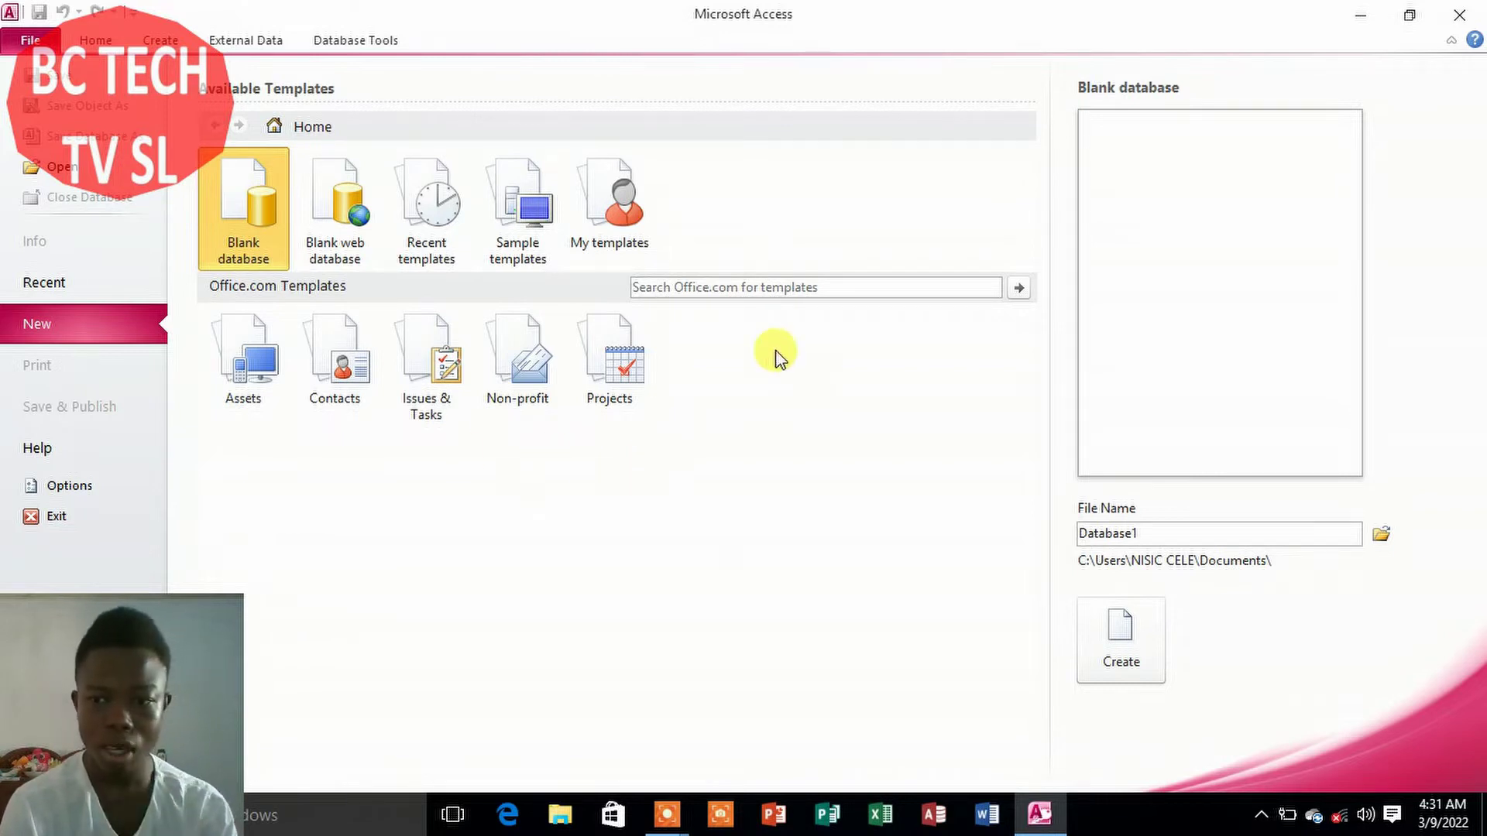
# Step: Replace the default file name with 'form' and create the blank database
pyautogui.doubleClick(1179, 540)
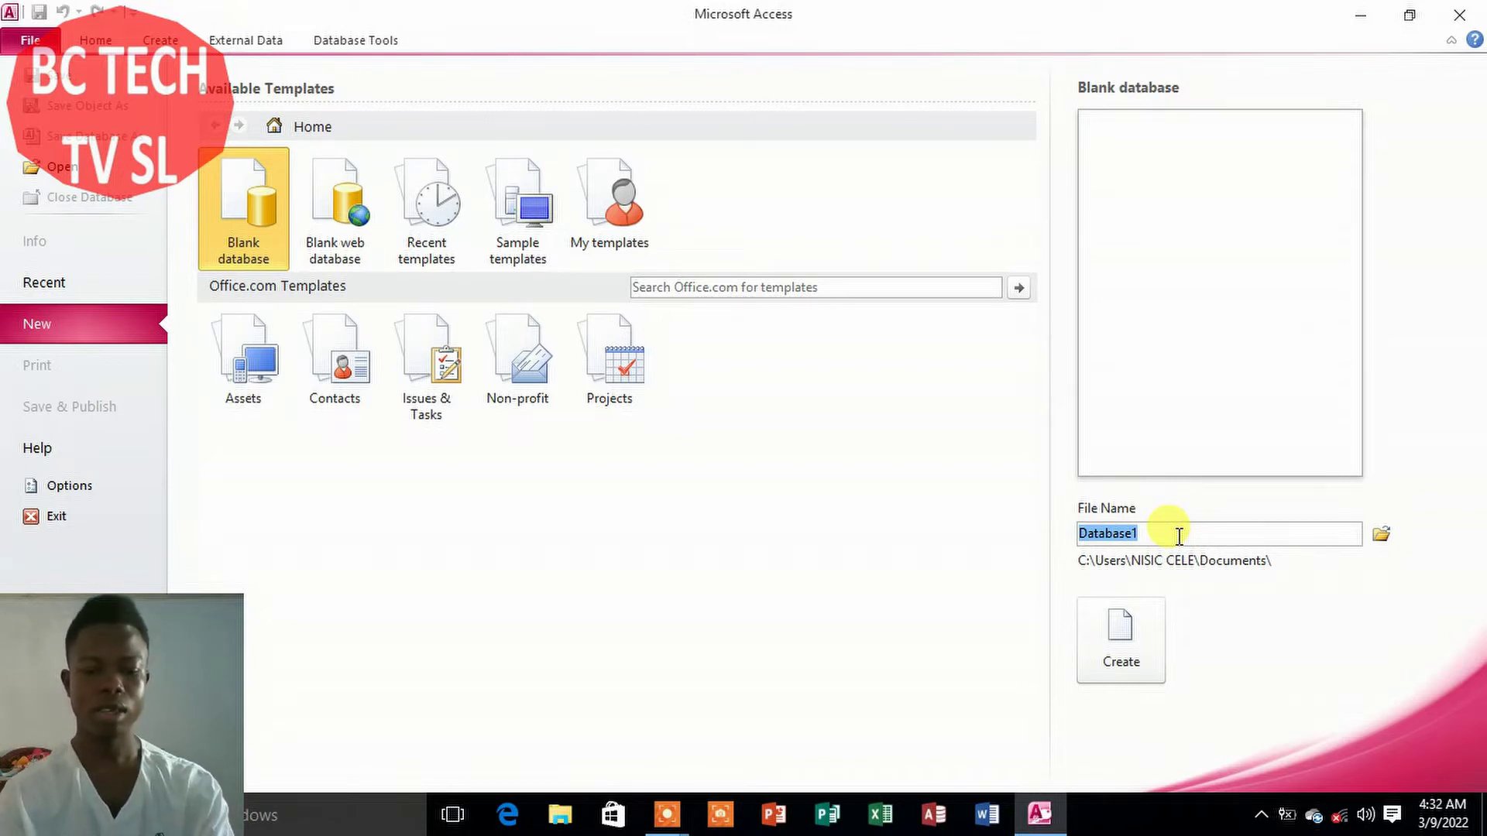
pyautogui.write('form')
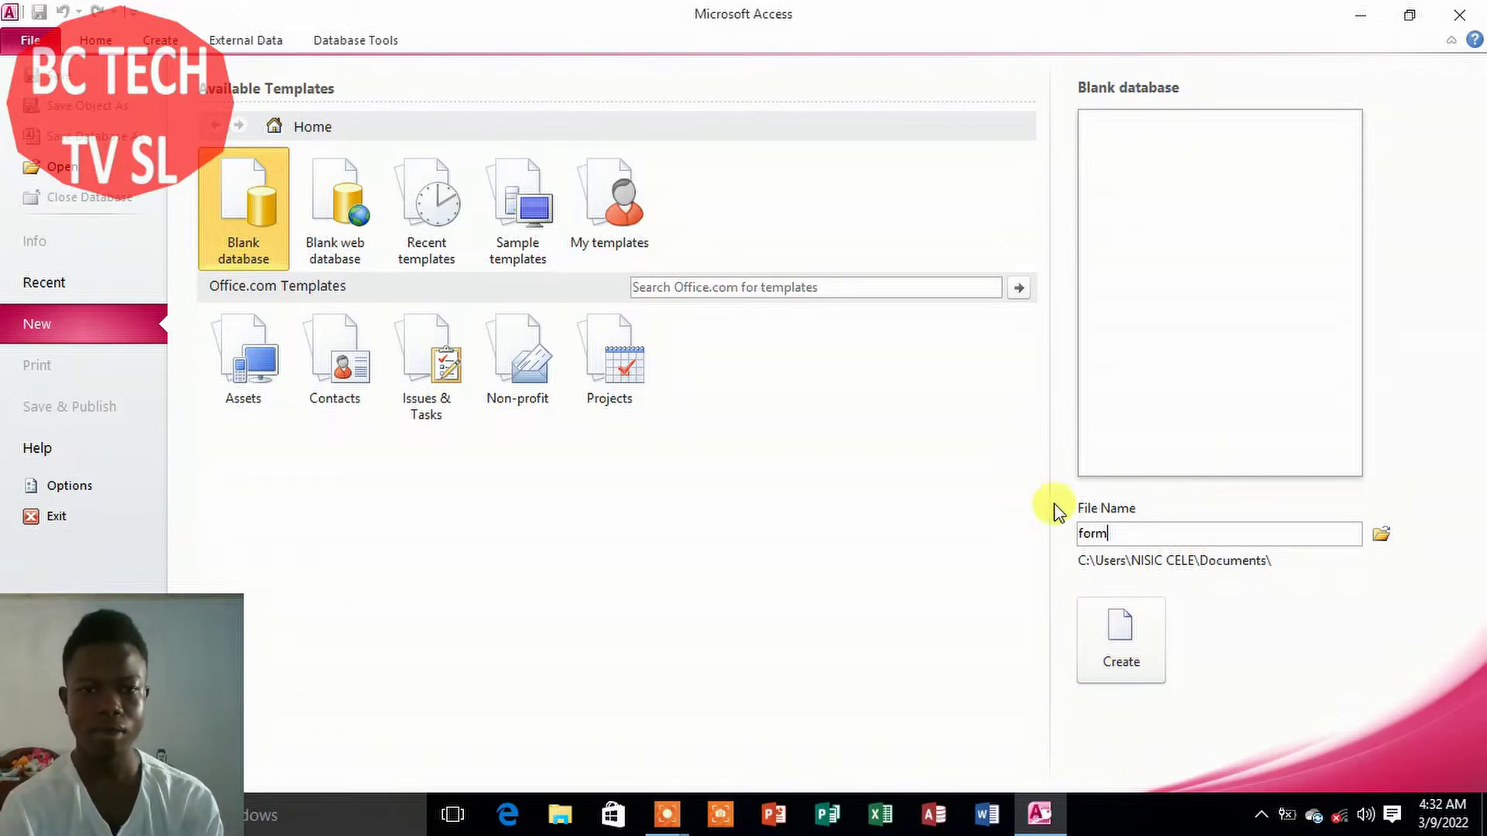
pyautogui.click(1123, 643)
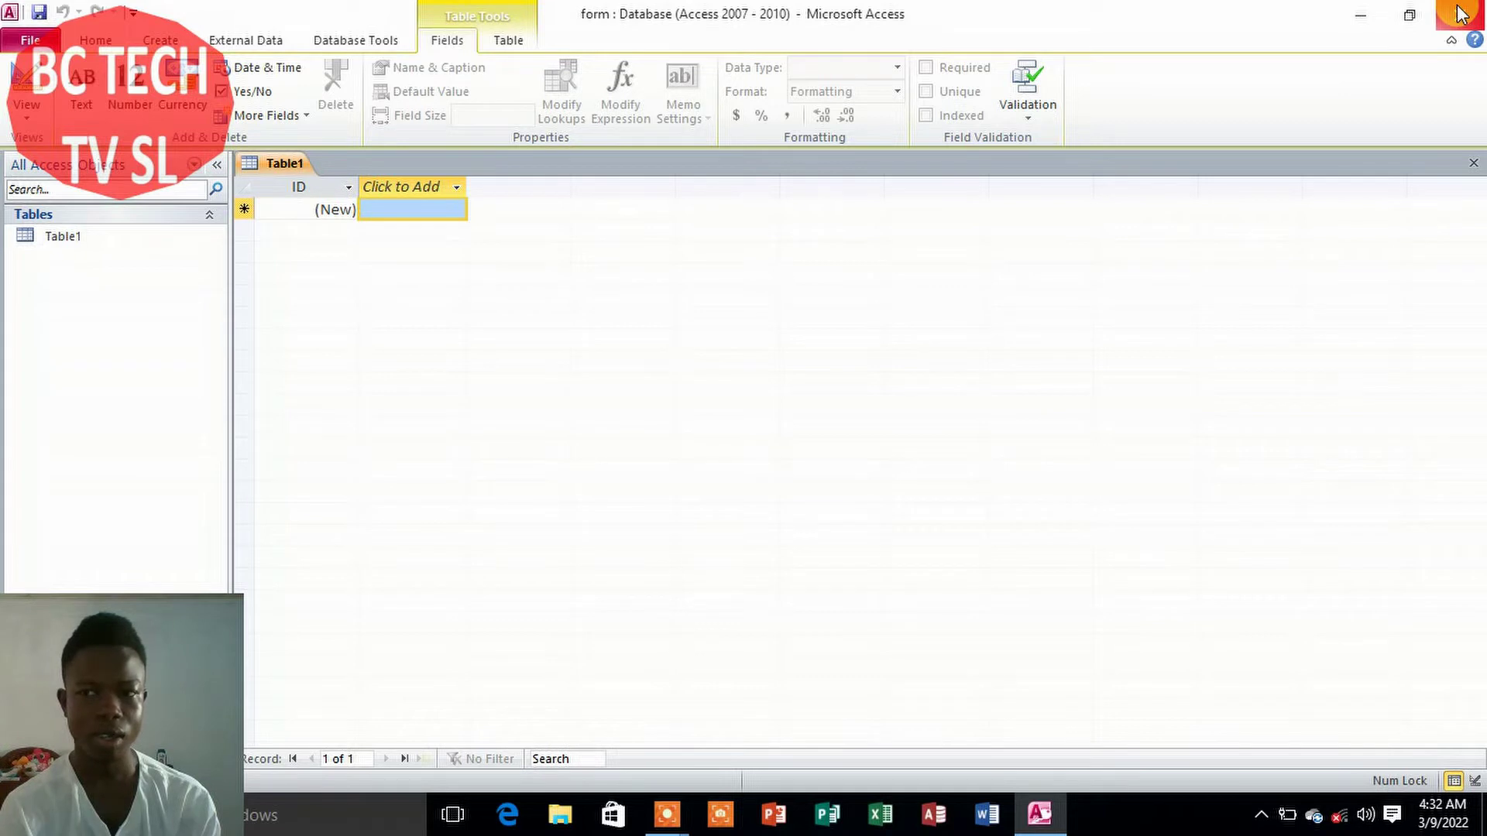
# Step: Close the Table1 datasheet and start a new table with Create > Table Design
pyautogui.click(1475, 169)
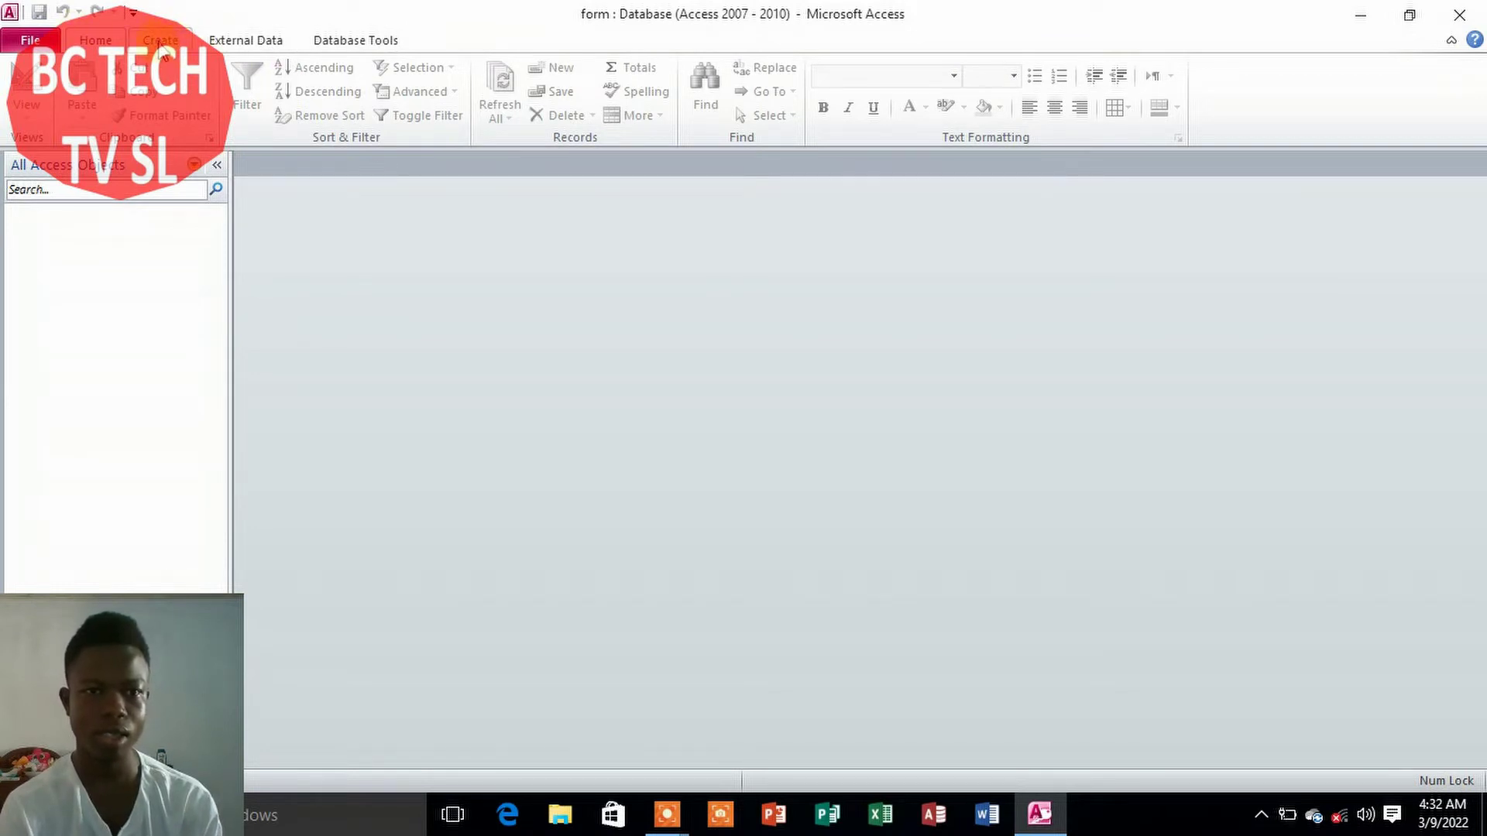
pyautogui.click(163, 44)
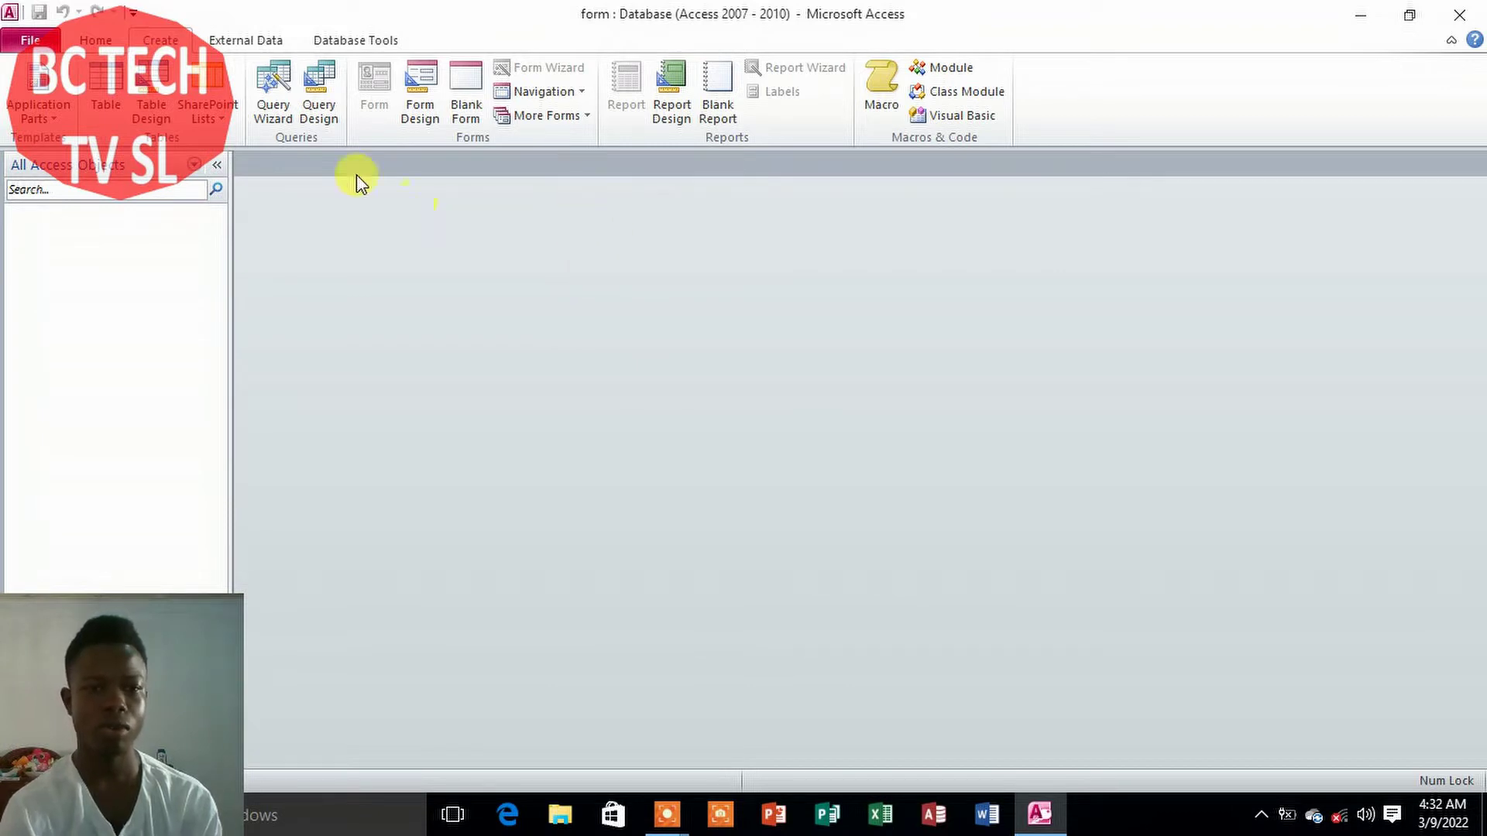
pyautogui.click(151, 95)
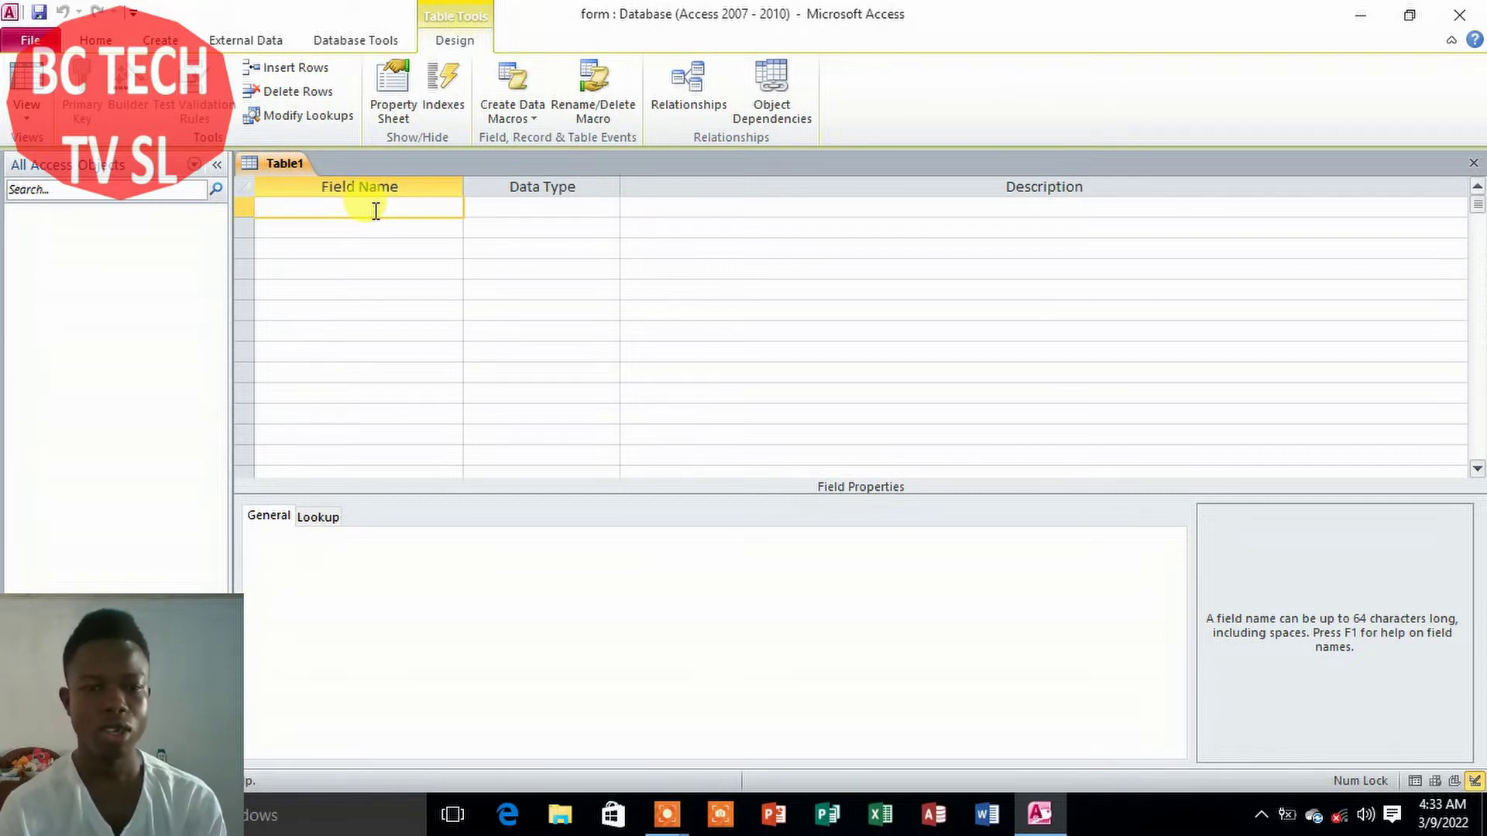
pyautogui.click(378, 207)
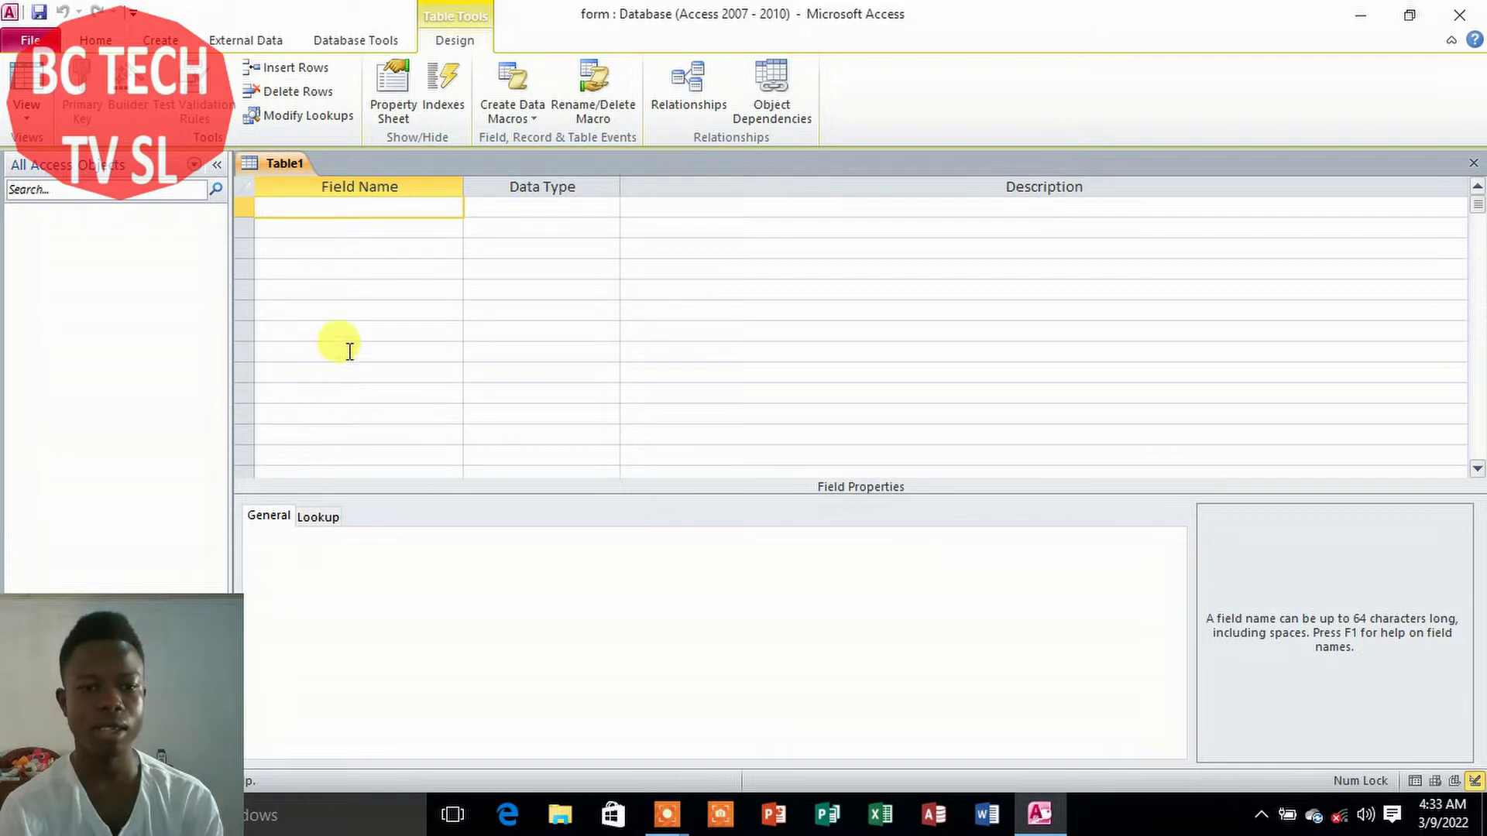
pyautogui.click(341, 228)
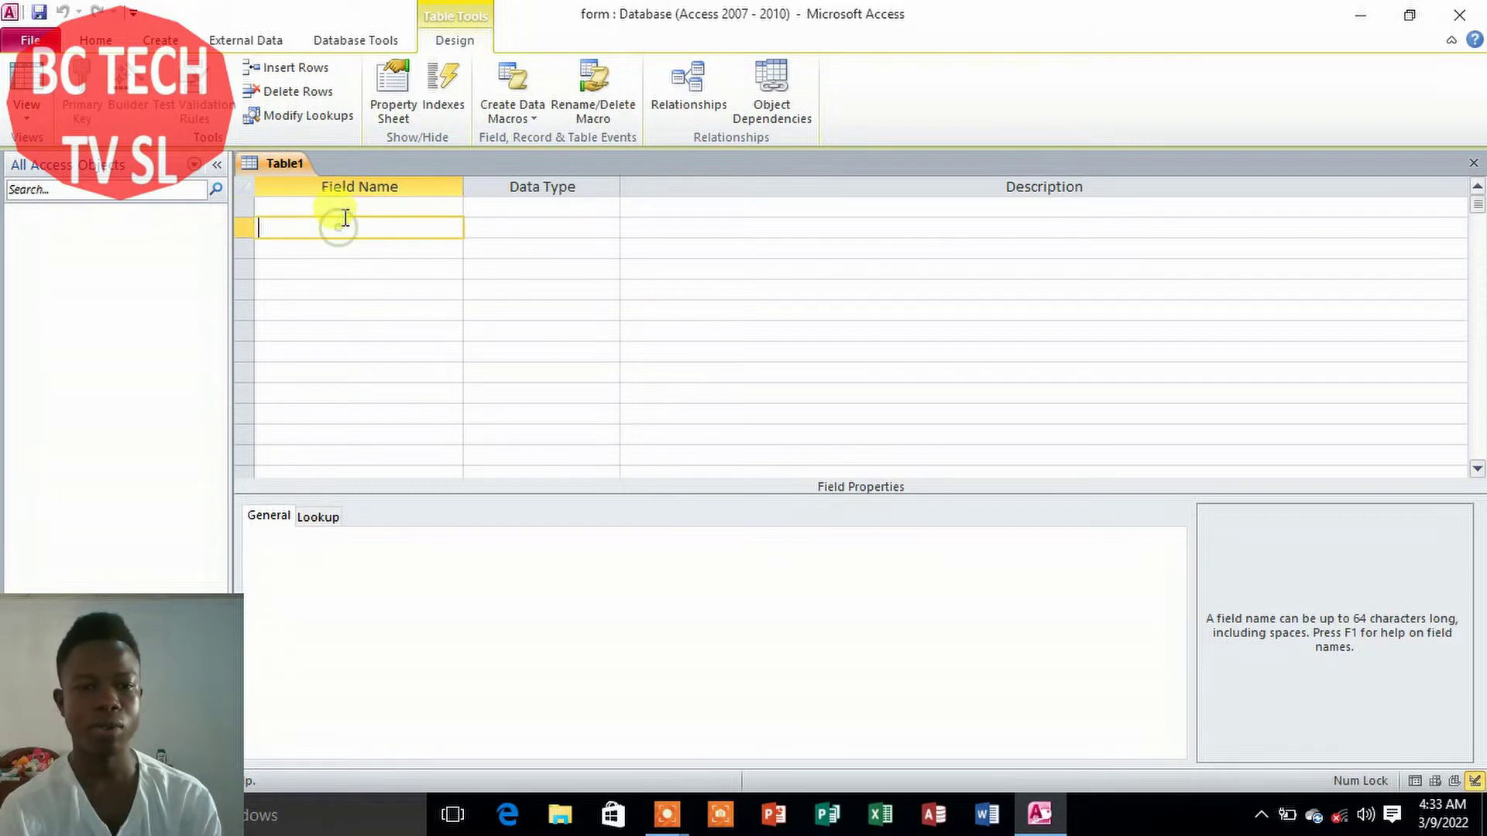
pyautogui.click(346, 206)
pyautogui.click(345, 224)
pyautogui.click(347, 247)
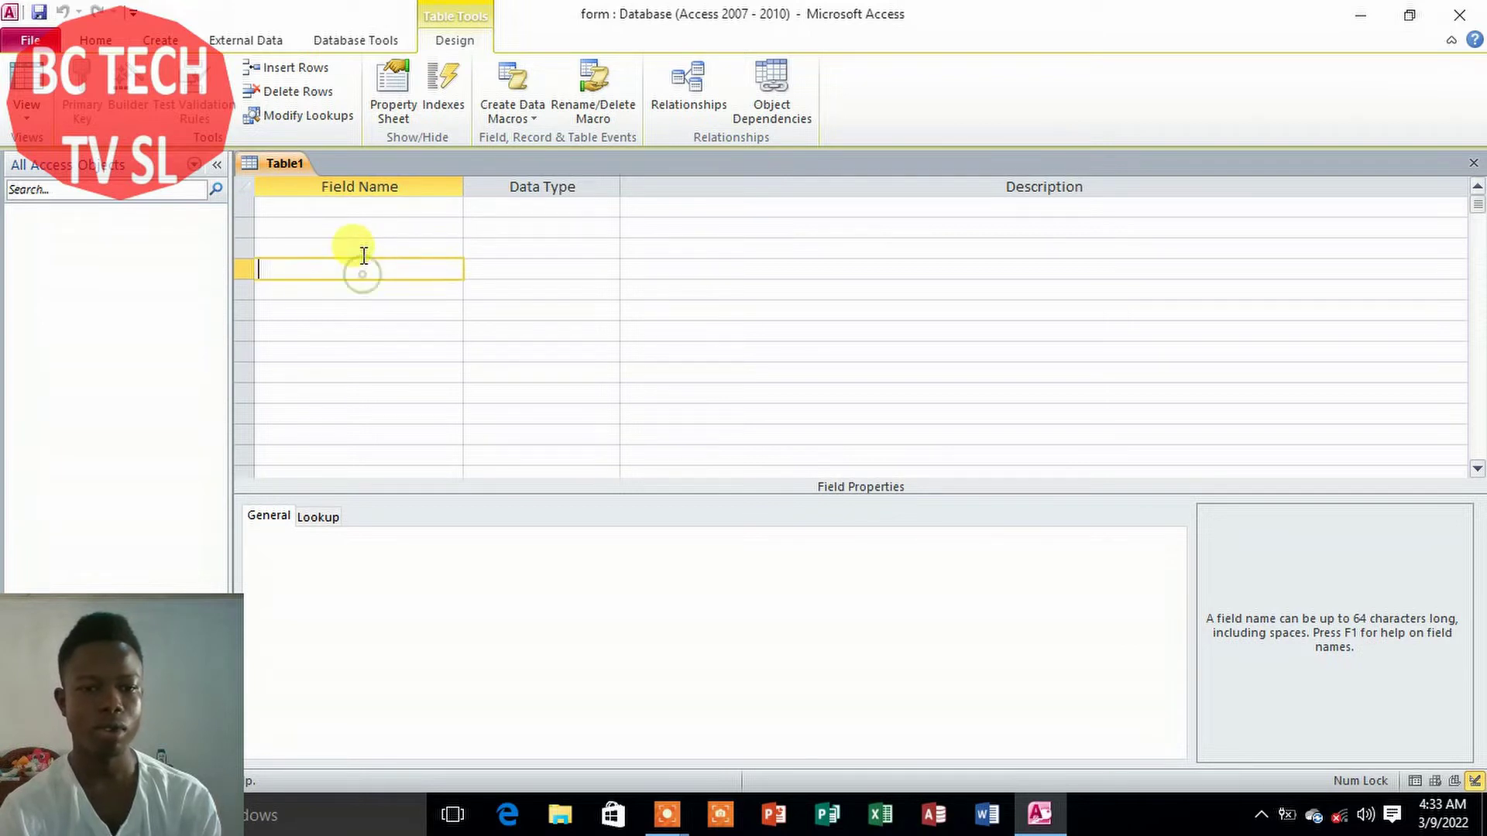
pyautogui.click(366, 225)
pyautogui.click(369, 204)
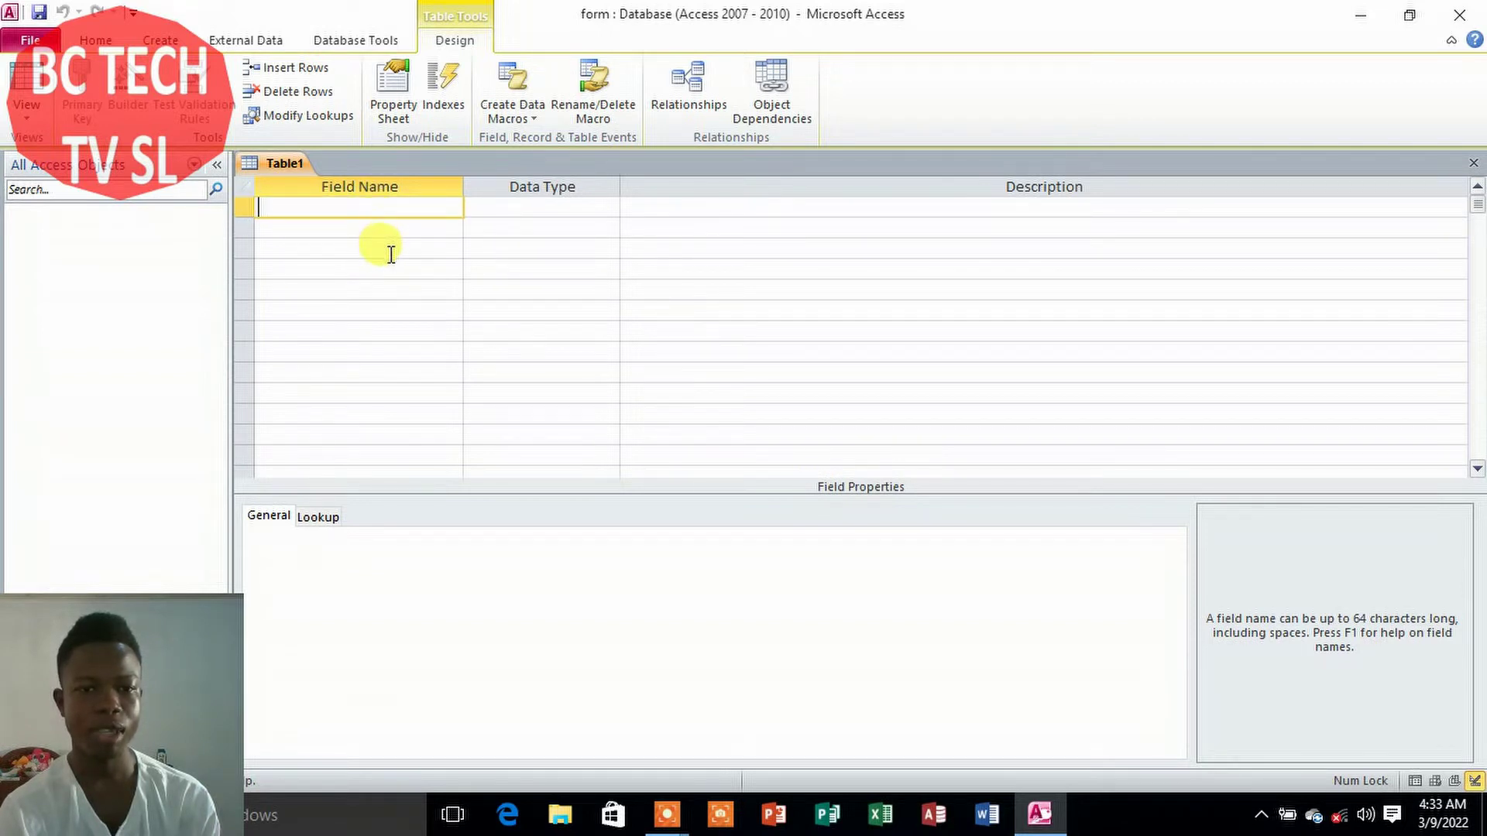
pyautogui.click(385, 228)
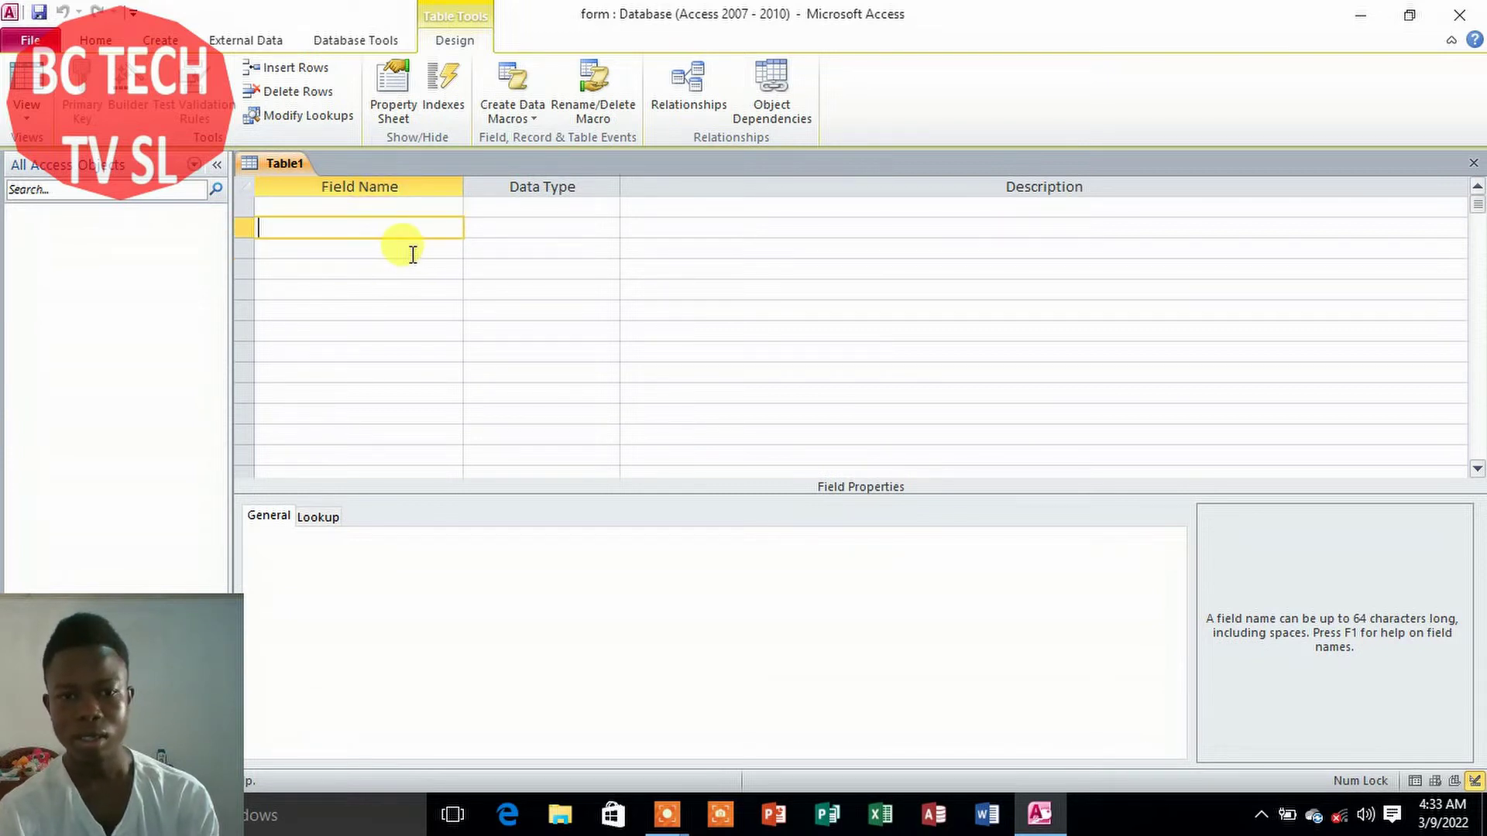
pyautogui.click(388, 207)
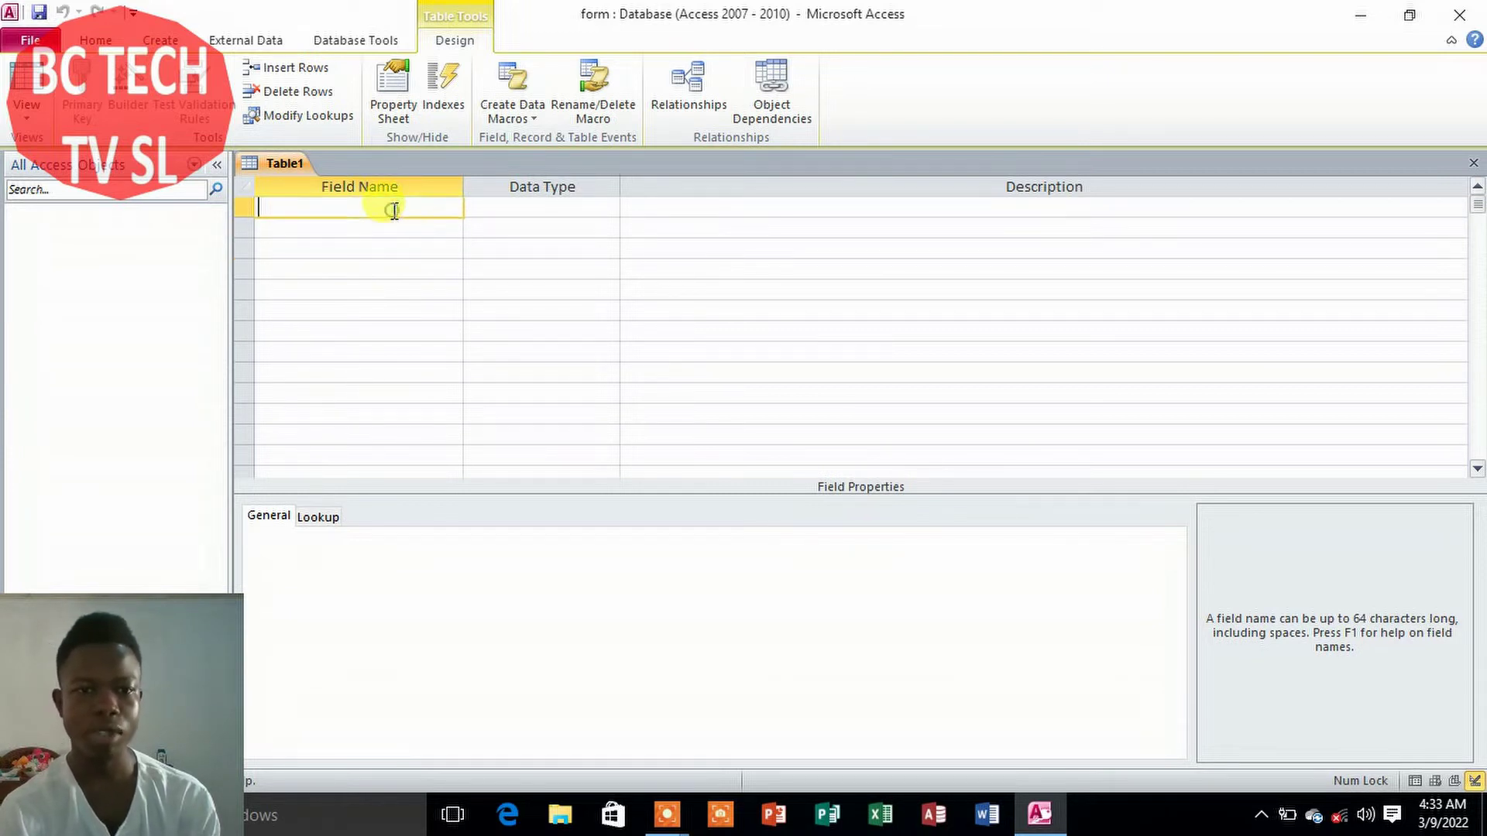
pyautogui.click(318, 211)
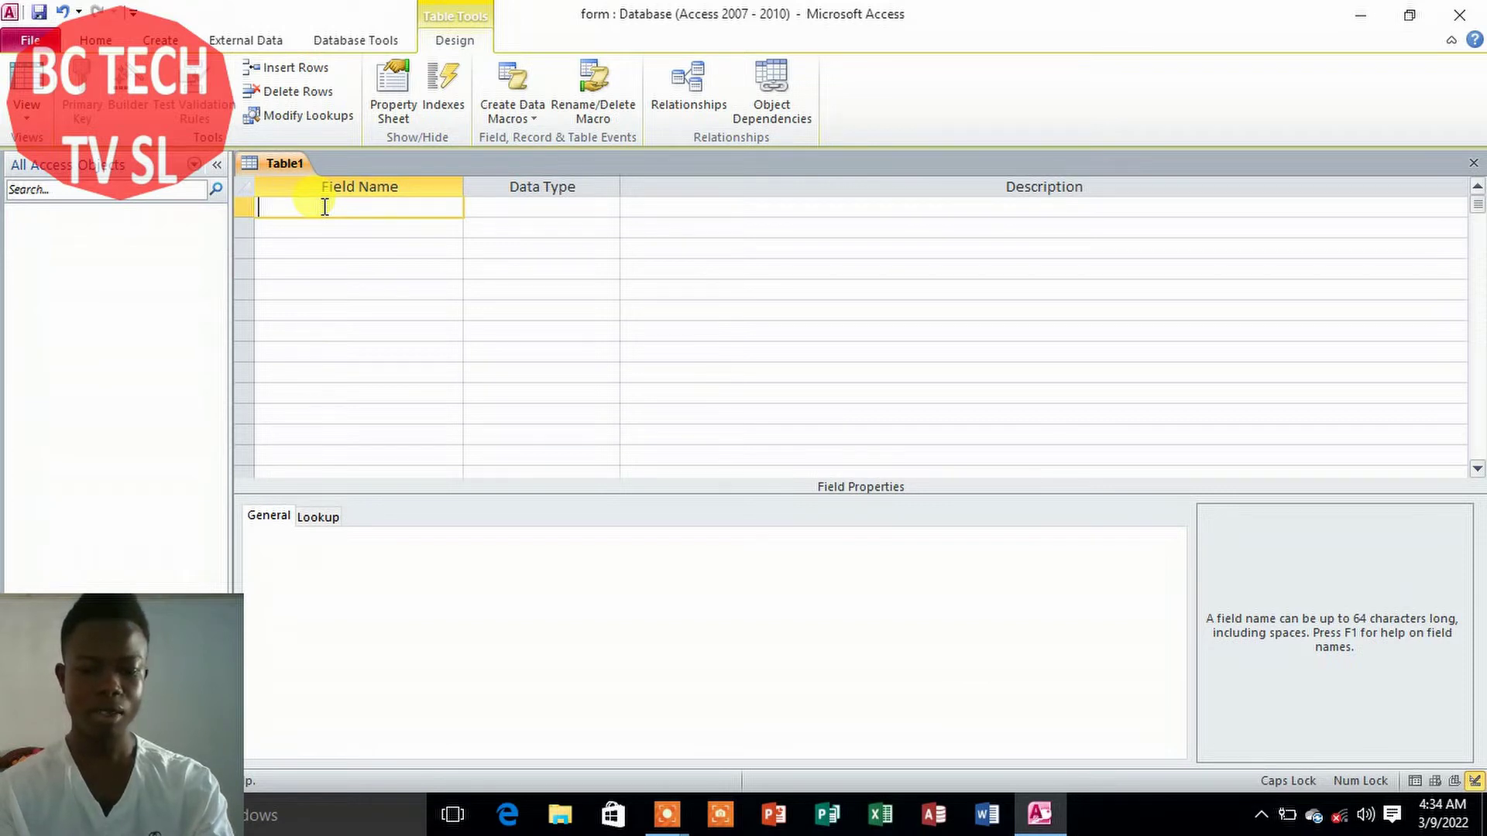
# Step: Name the first field FIRST NAME and give it the Text data type
pyautogui.write('RST NAME')
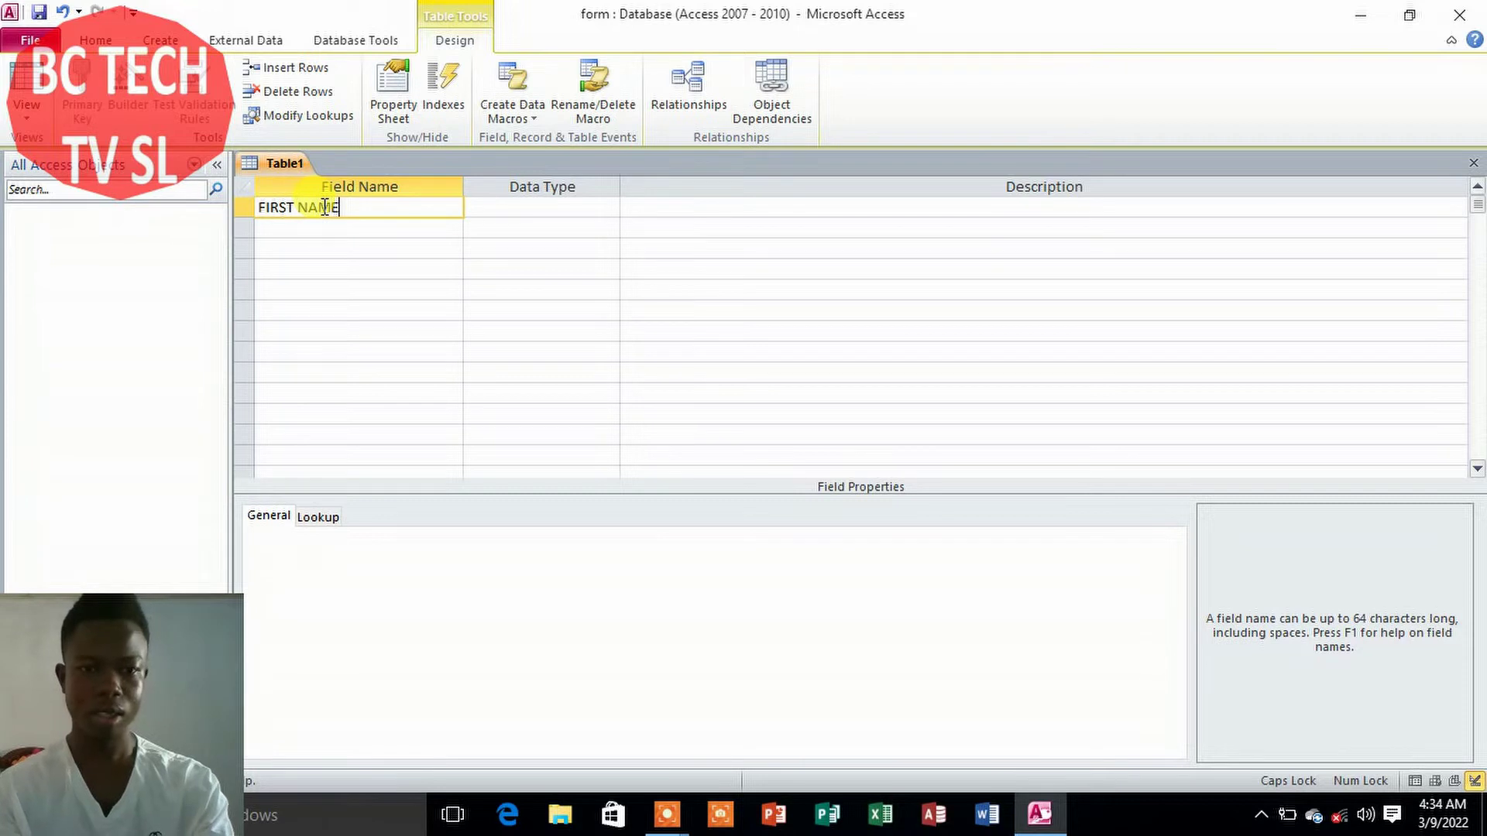
pyautogui.click(563, 210)
pyautogui.click(610, 208)
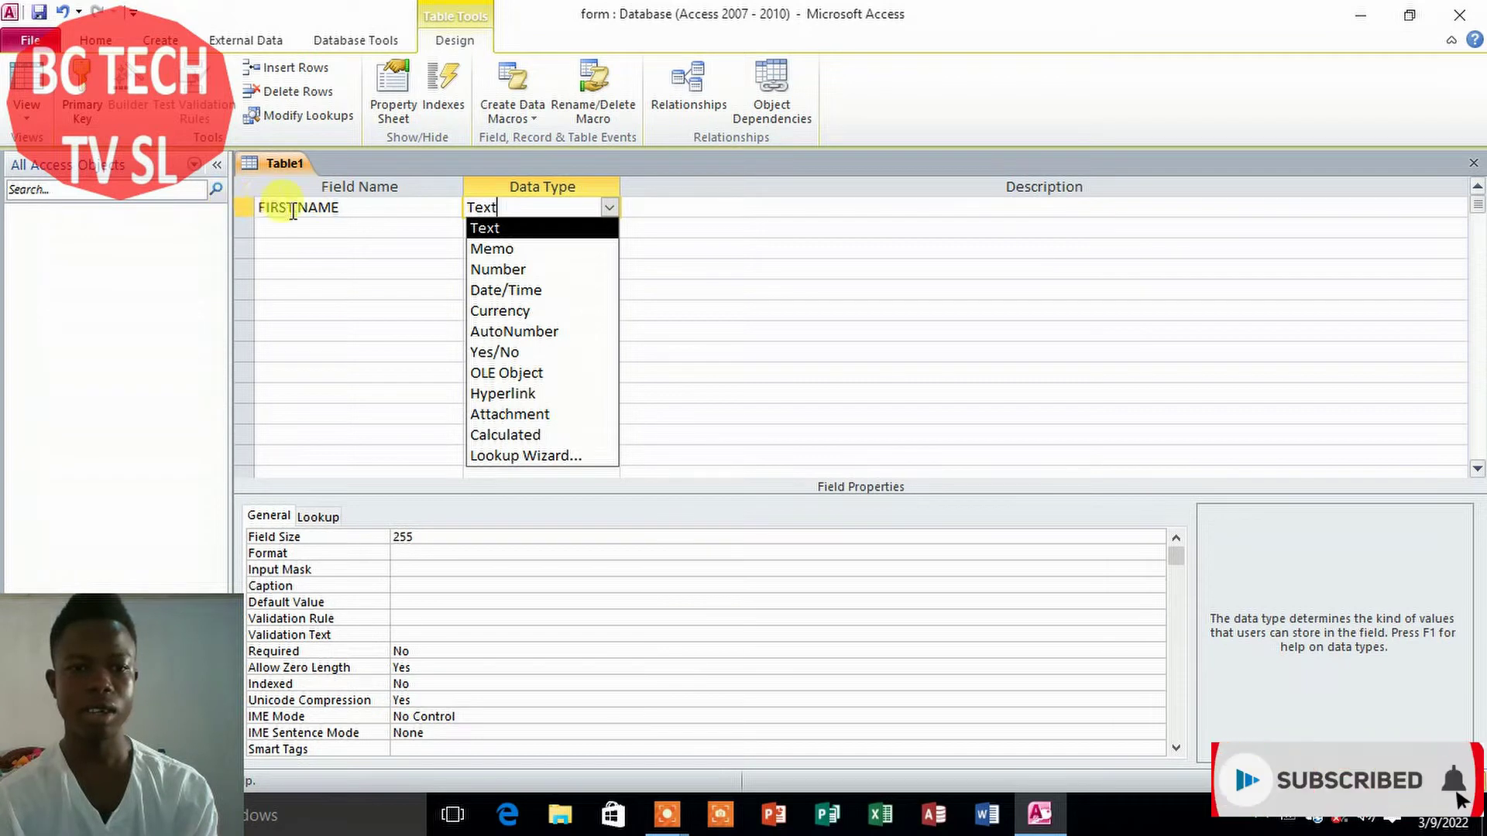
pyautogui.click(484, 227)
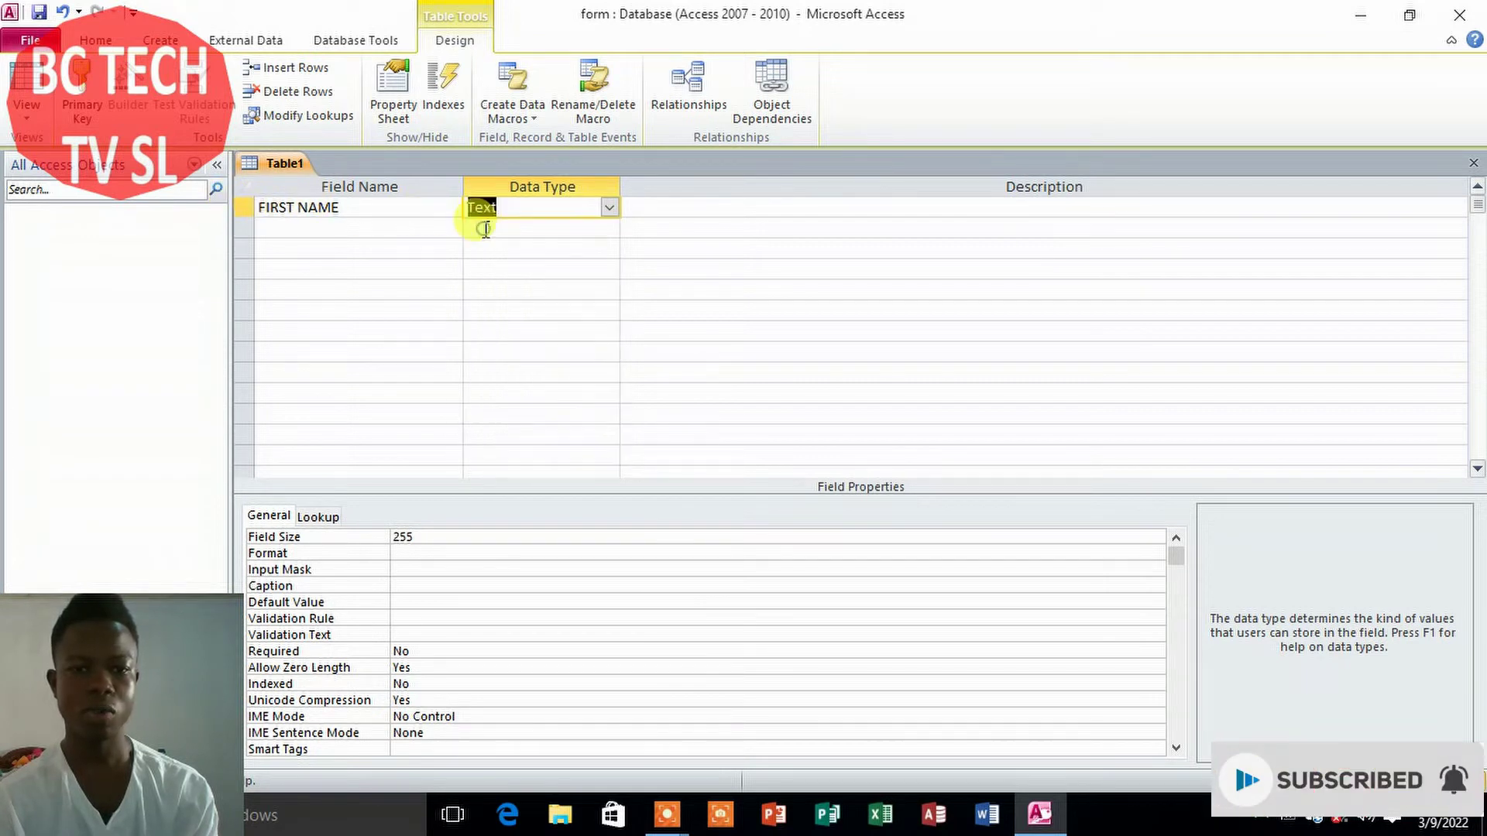
pyautogui.click(610, 207)
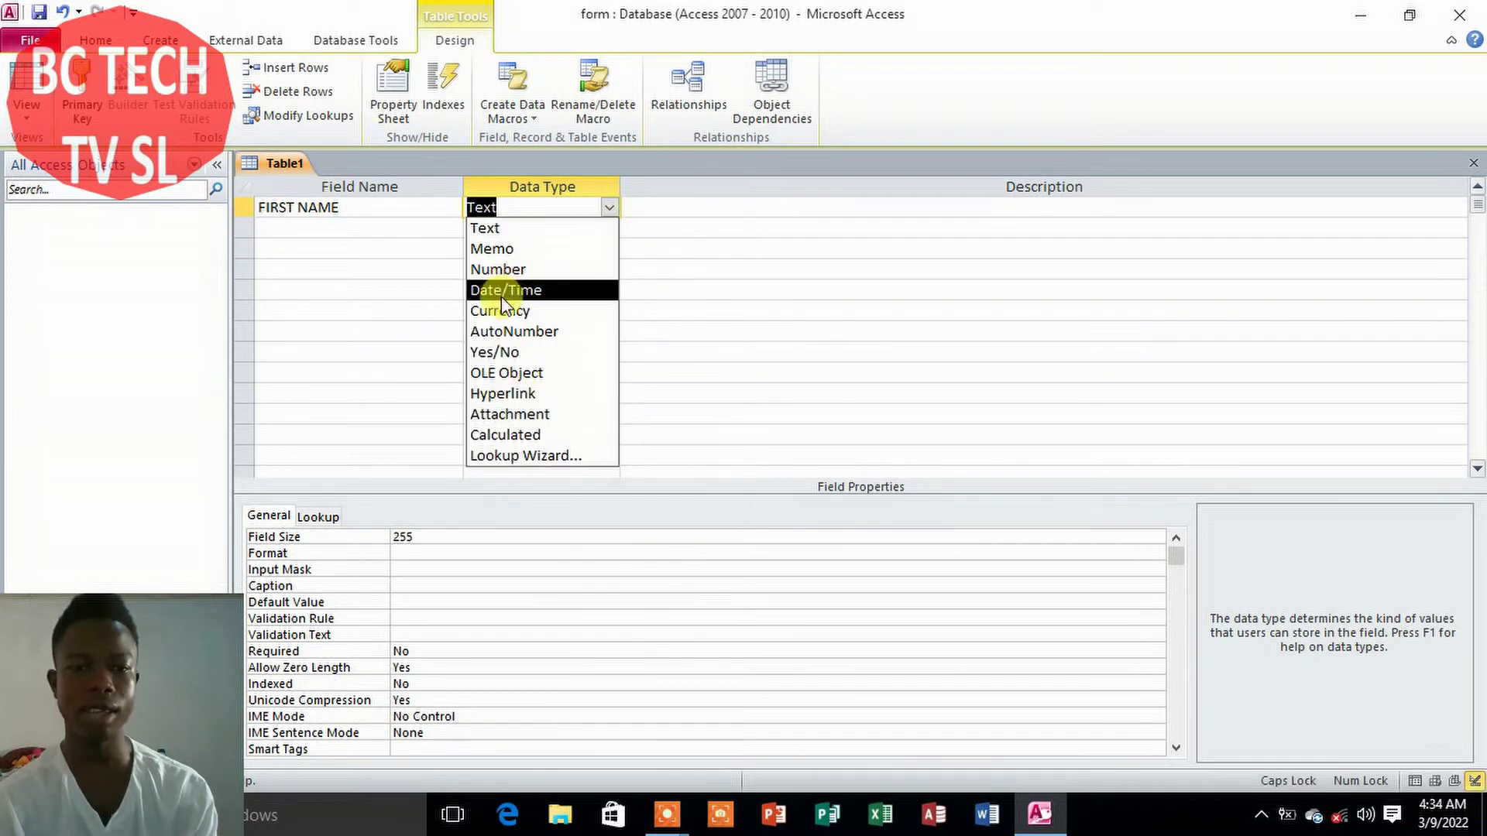
pyautogui.click(405, 230)
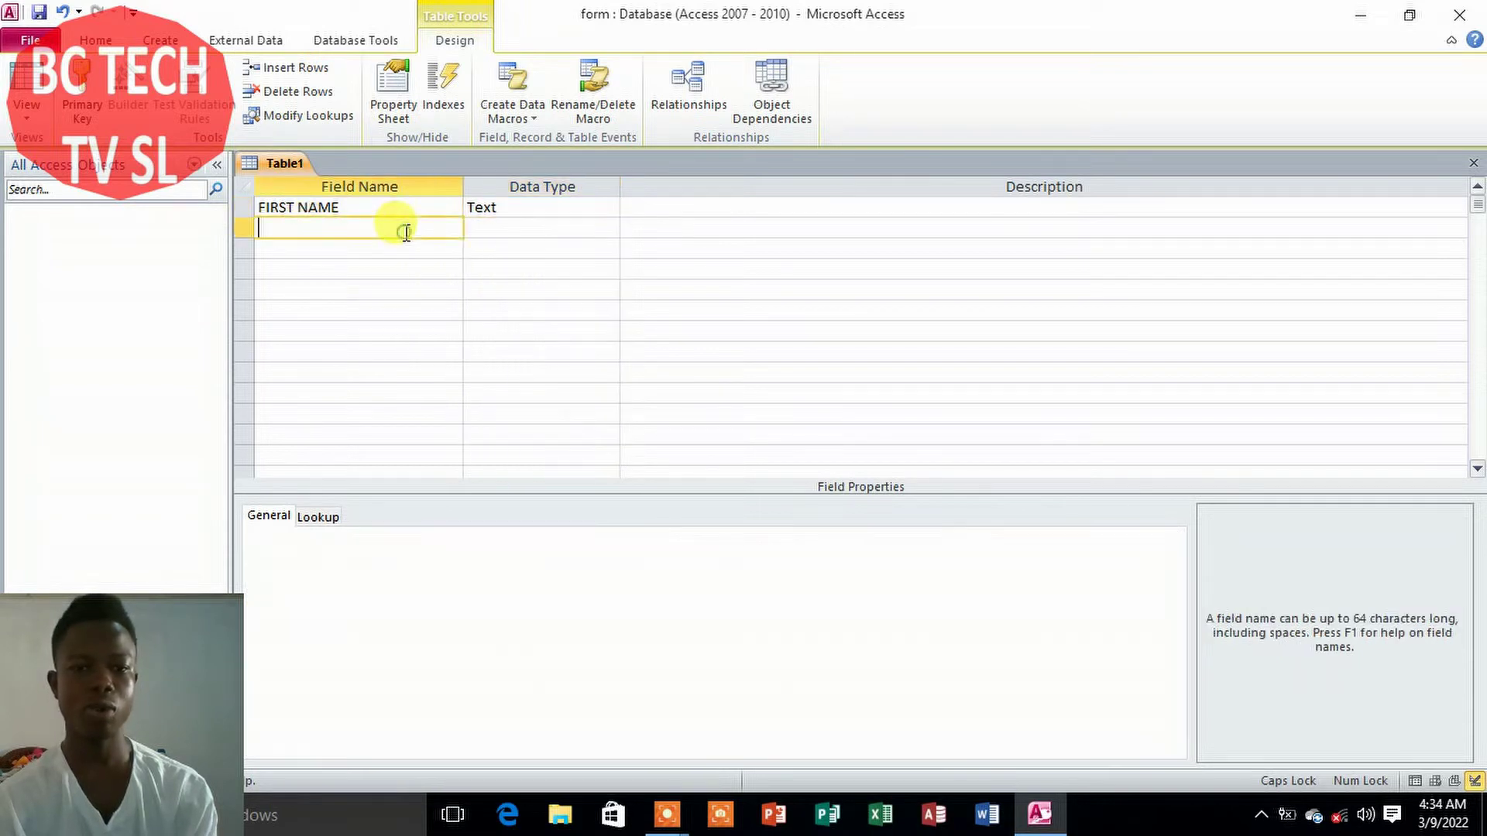
# Step: Add a second field, LAST NAME, with the Text data type
pyautogui.click(531, 226)
pyautogui.click(379, 230)
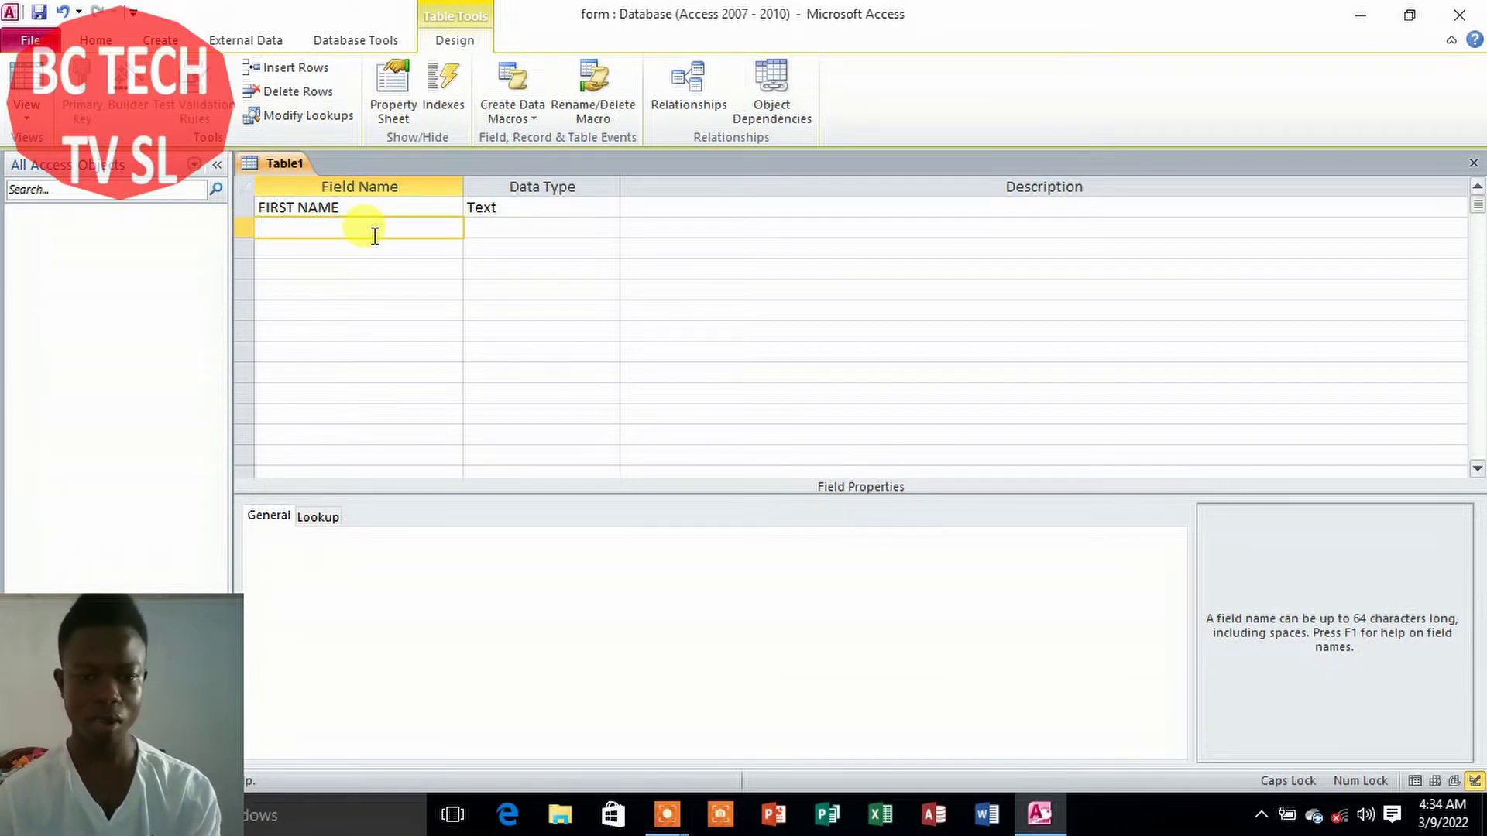
pyautogui.write('LAST ')
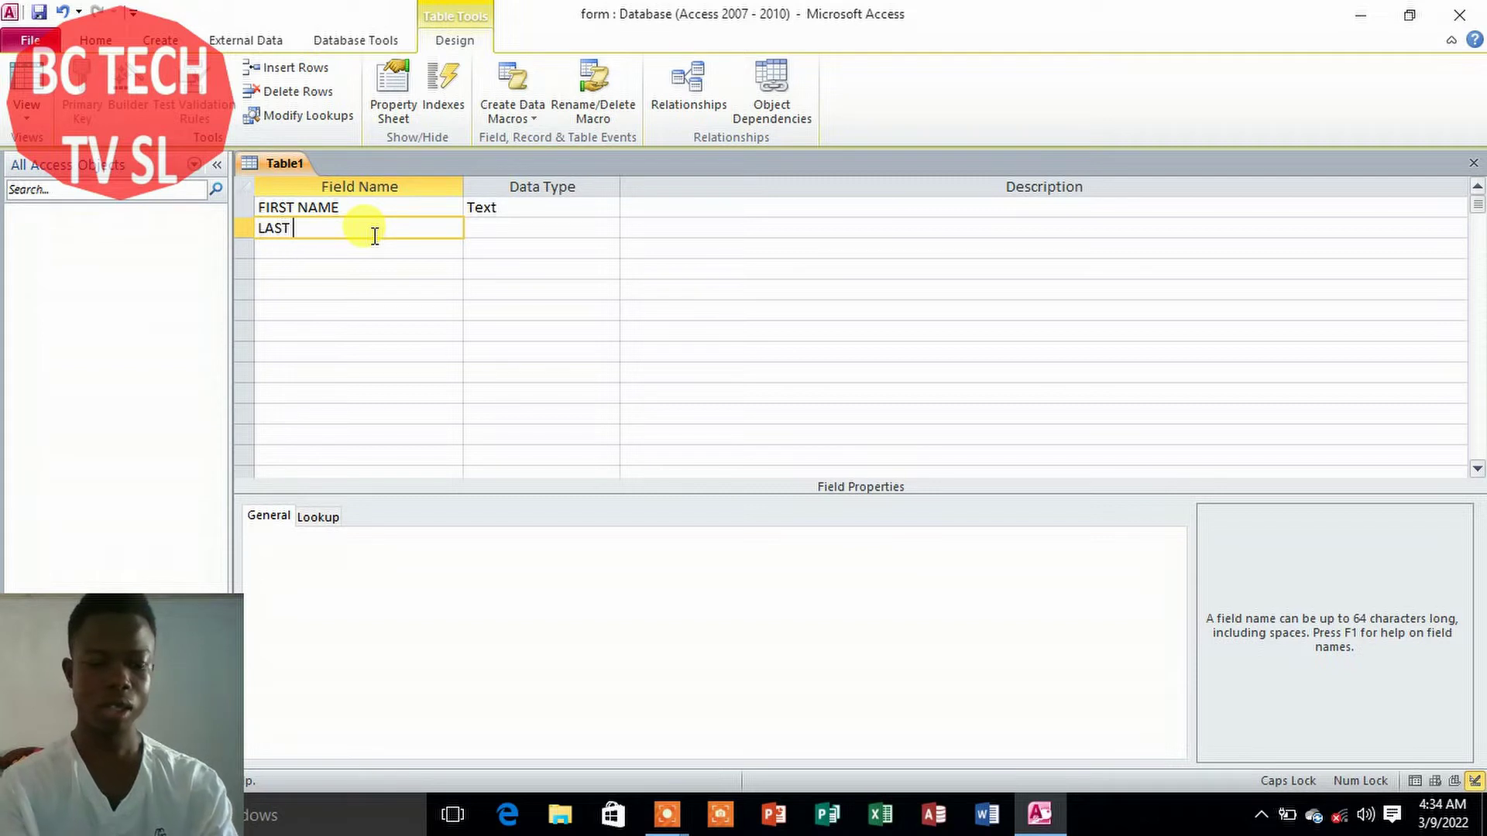
pyautogui.write('NAME')
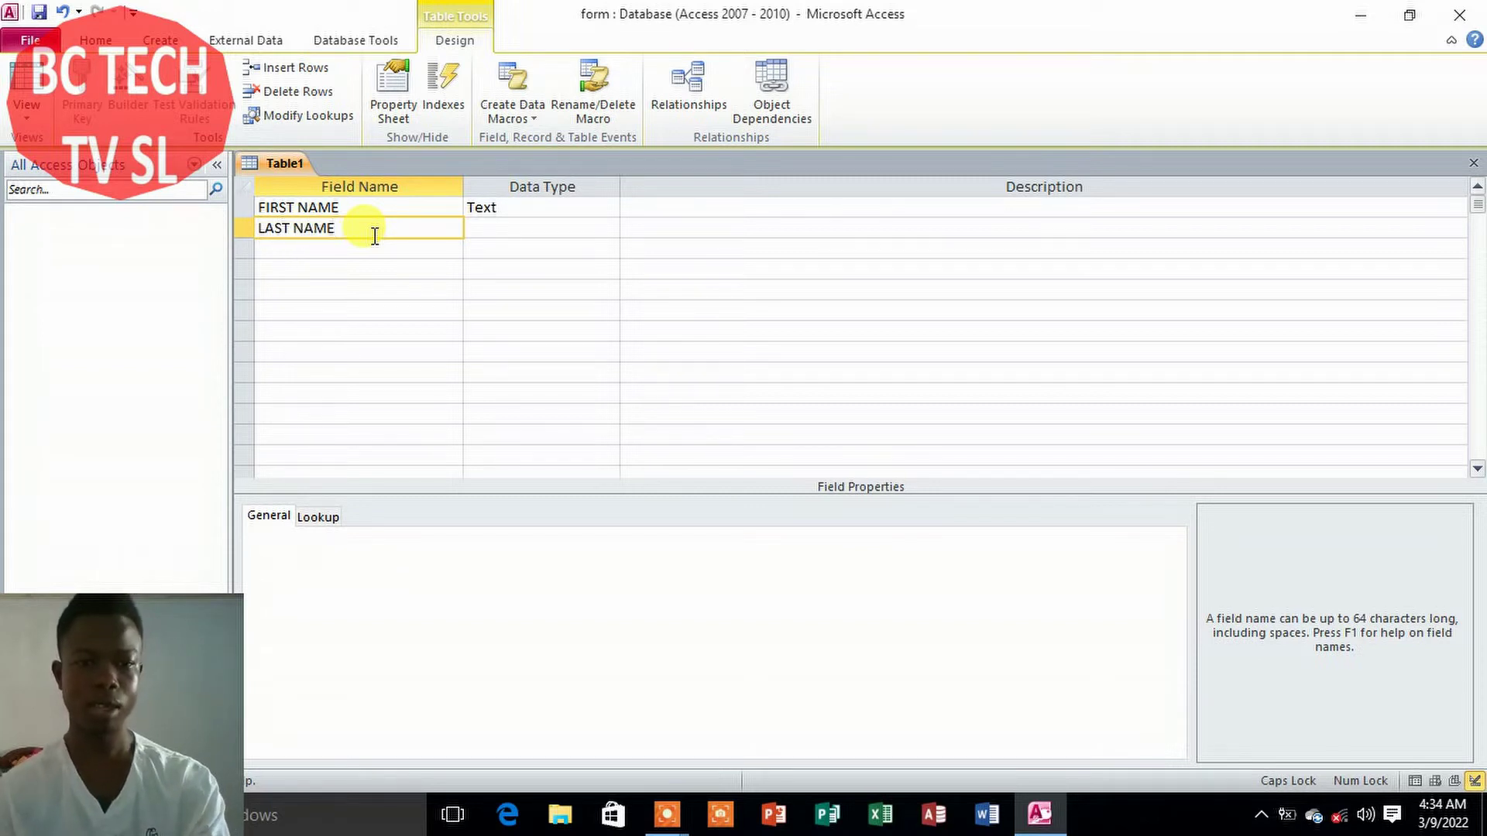
pyautogui.click(512, 227)
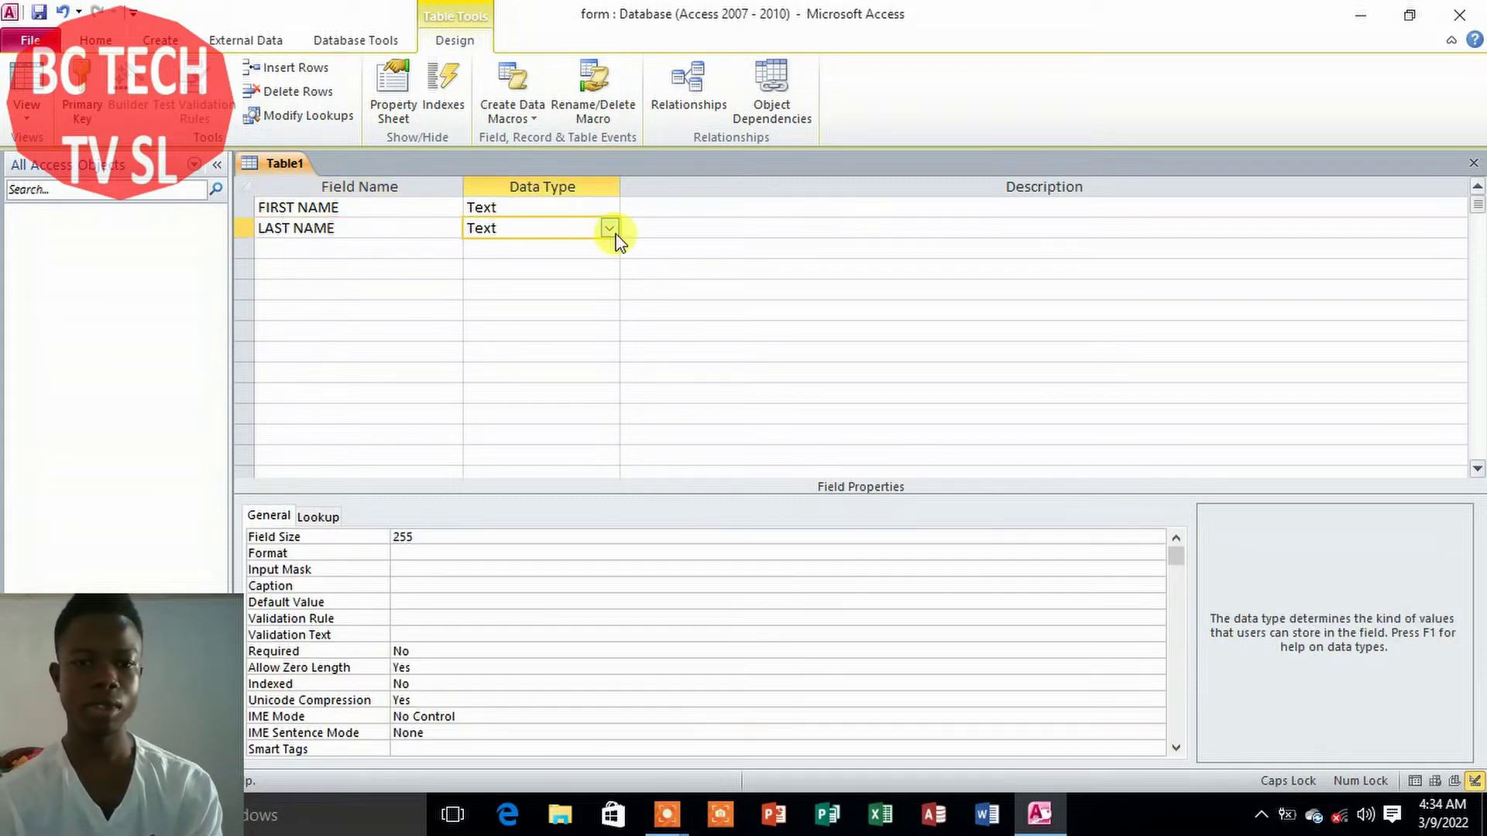
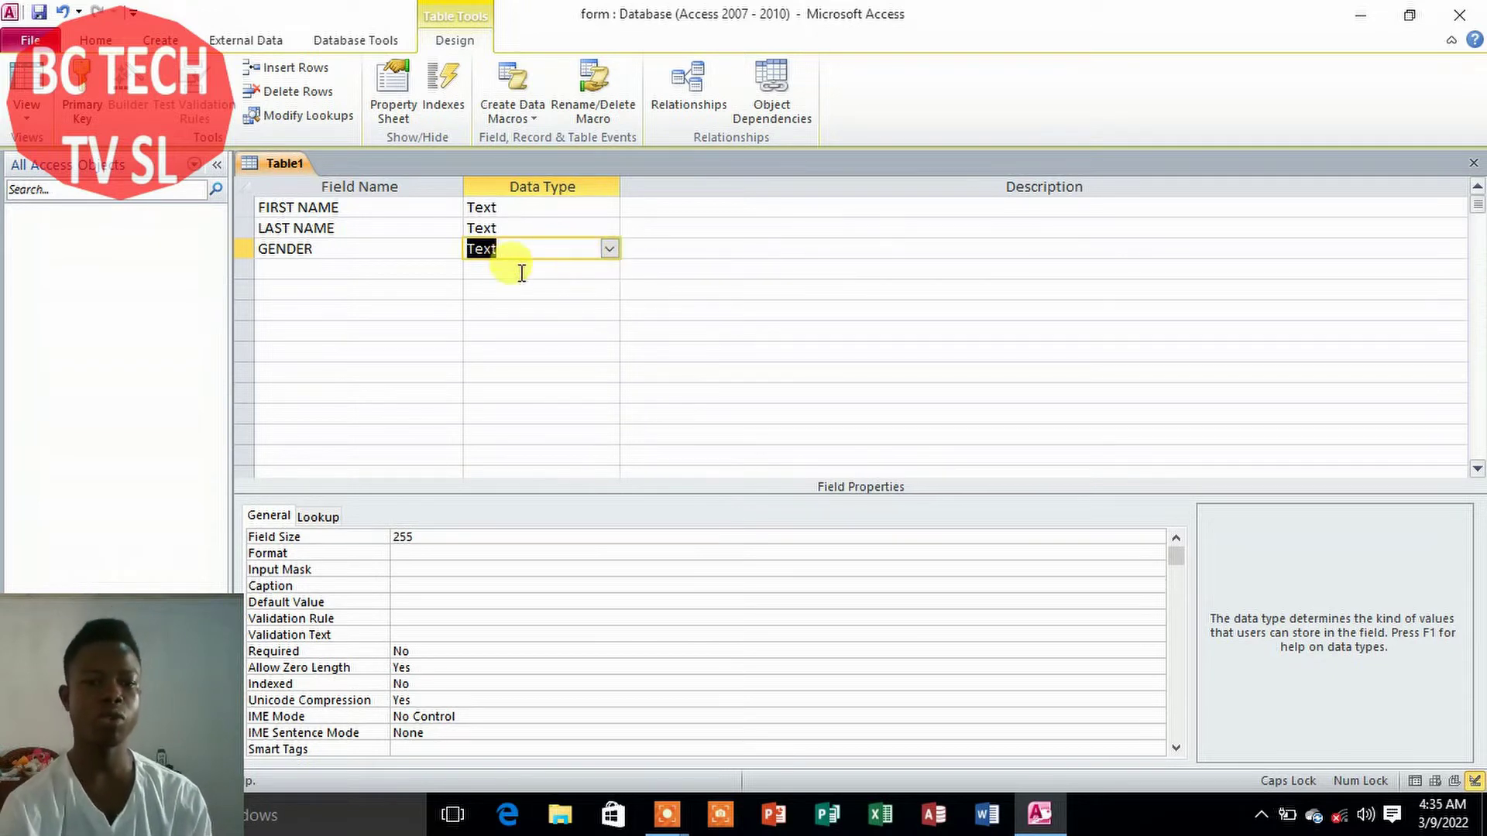
# Step: Start a Lookup Wizard on GENDER's data type, choosing to type in the values yourself
pyautogui.click(363, 250)
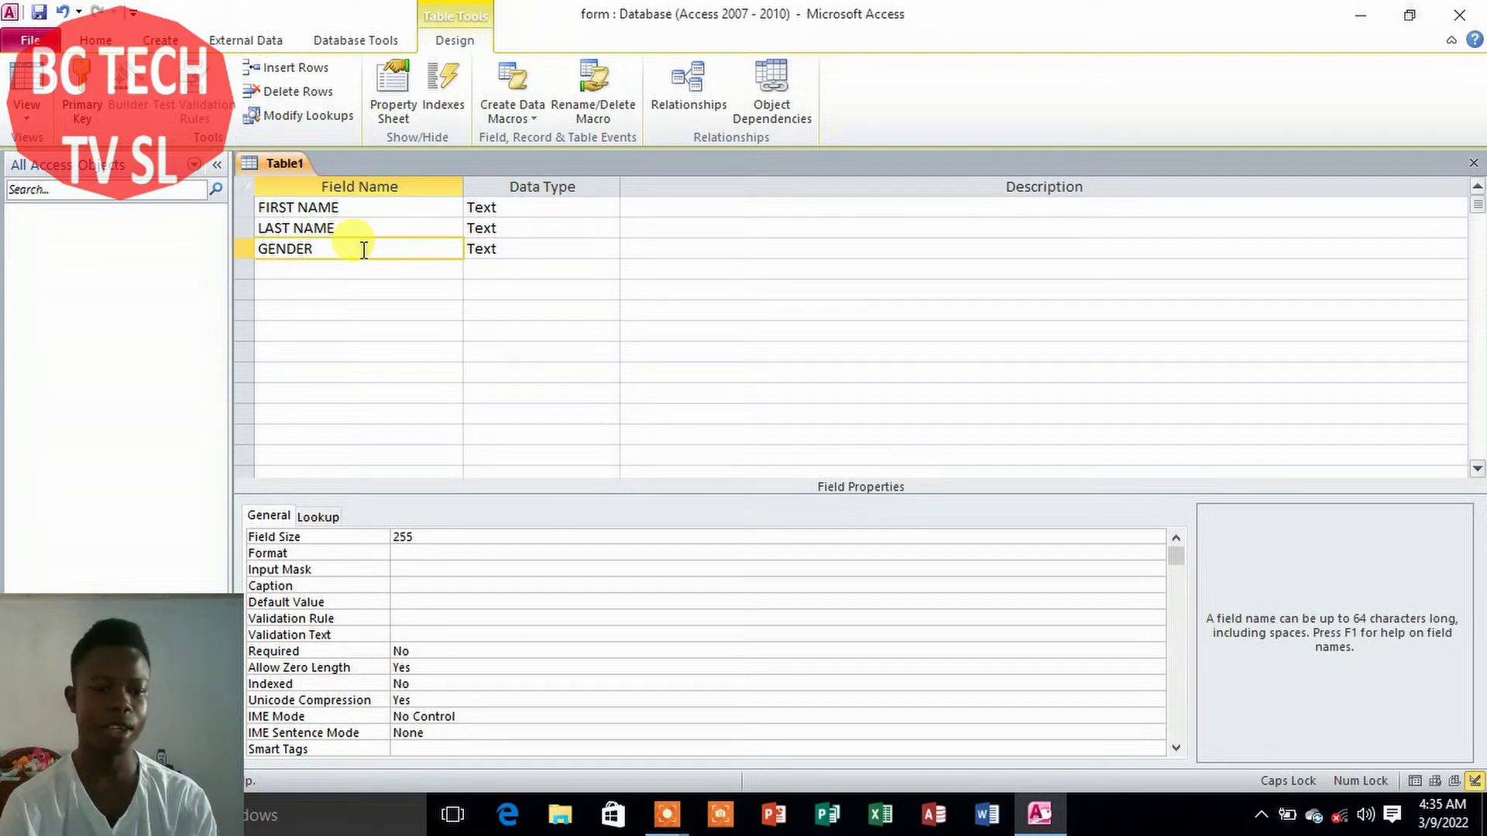
pyautogui.click(582, 249)
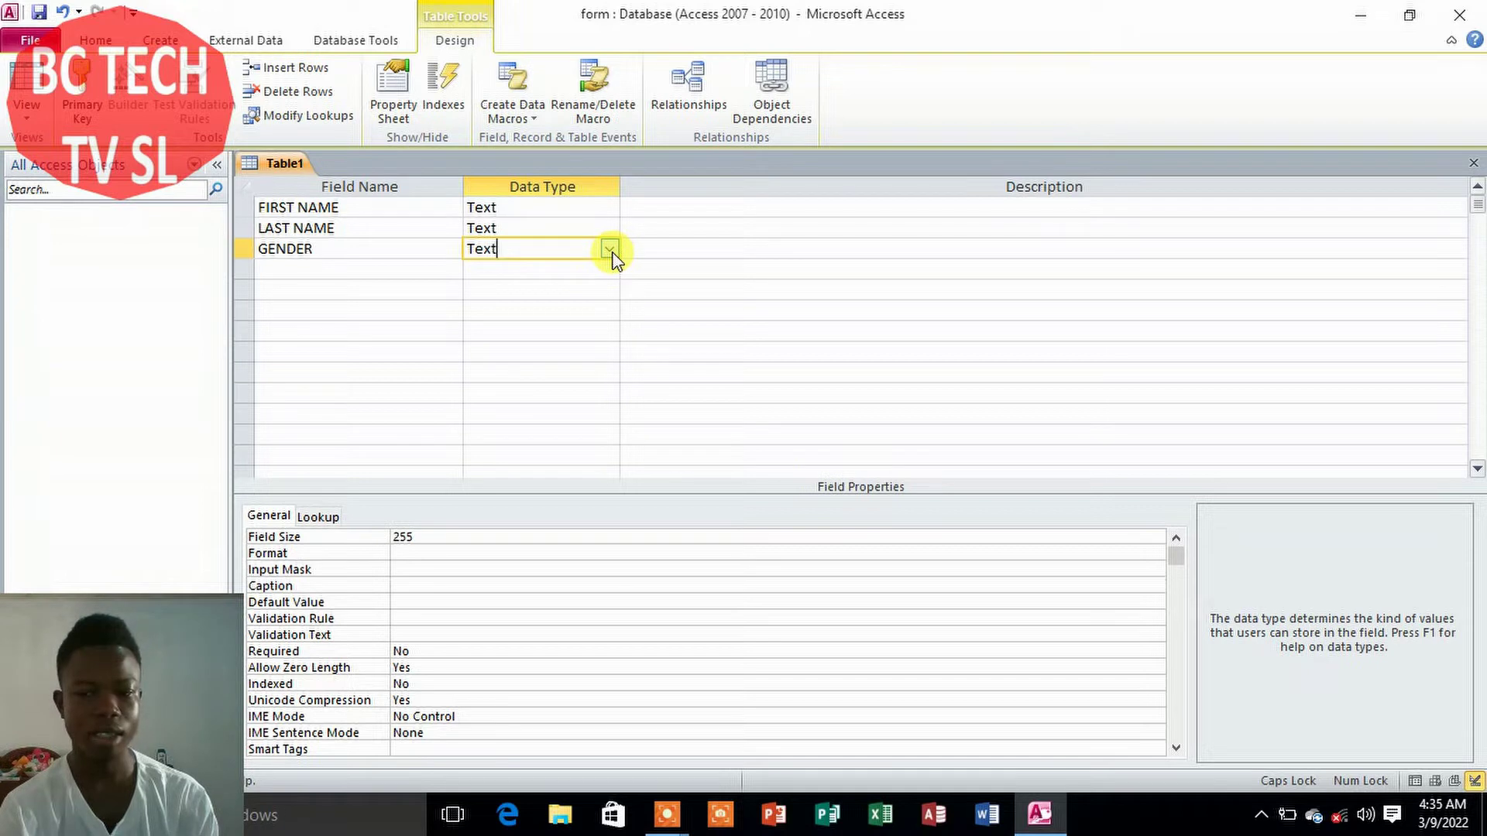
pyautogui.click(610, 250)
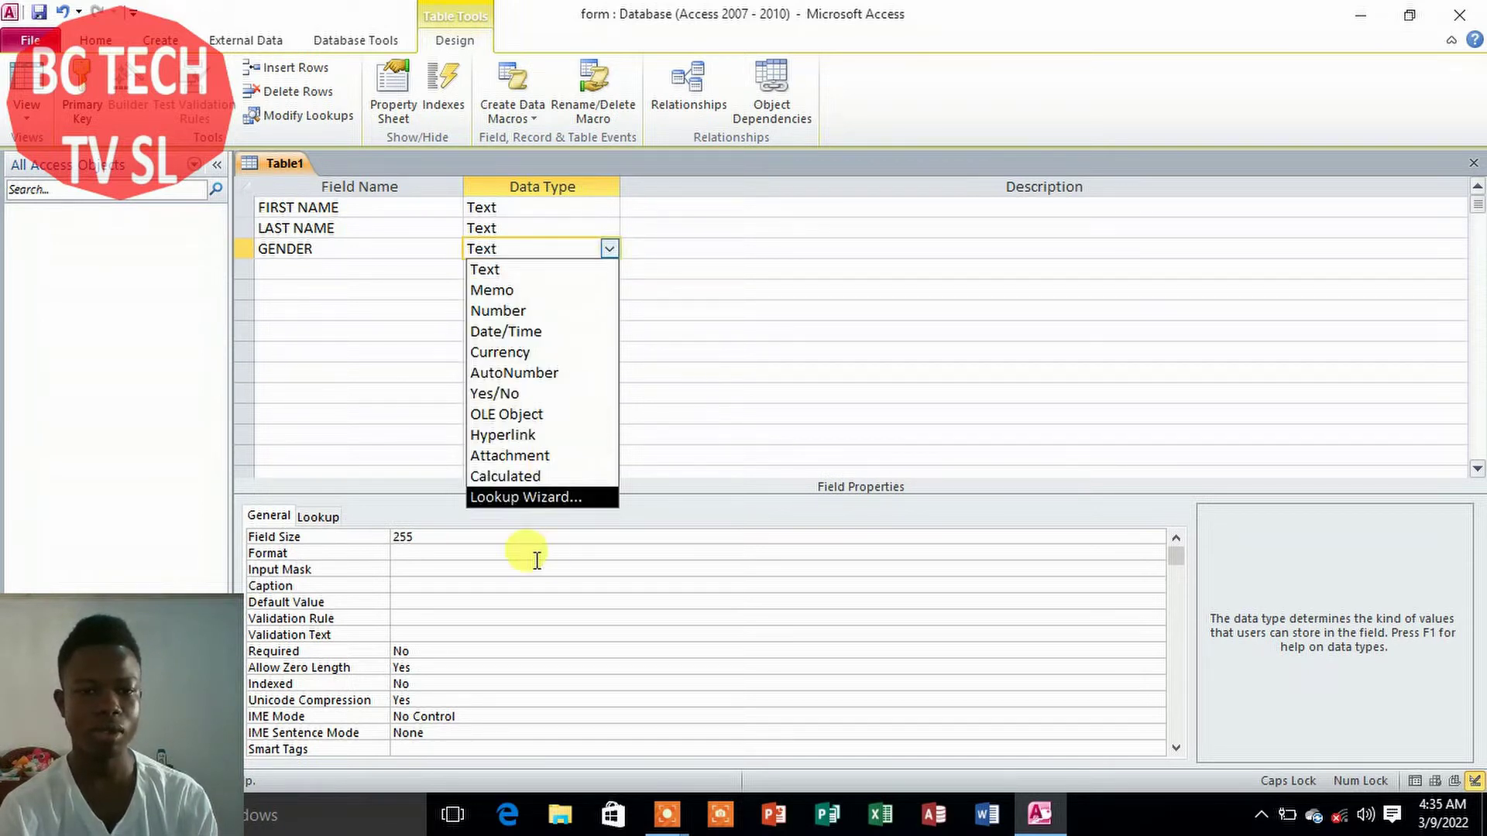
pyautogui.click(526, 497)
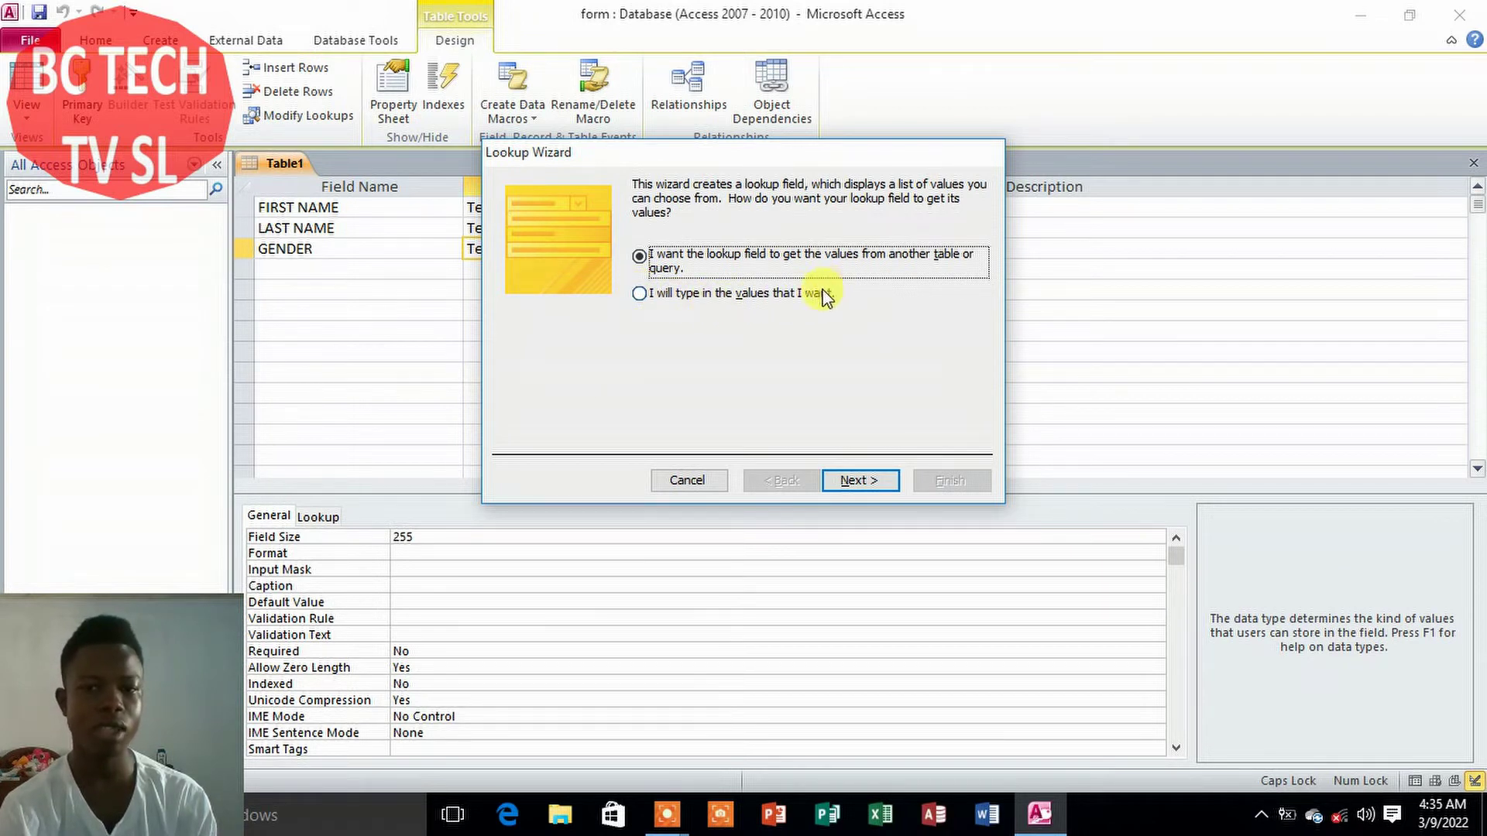
pyautogui.click(639, 295)
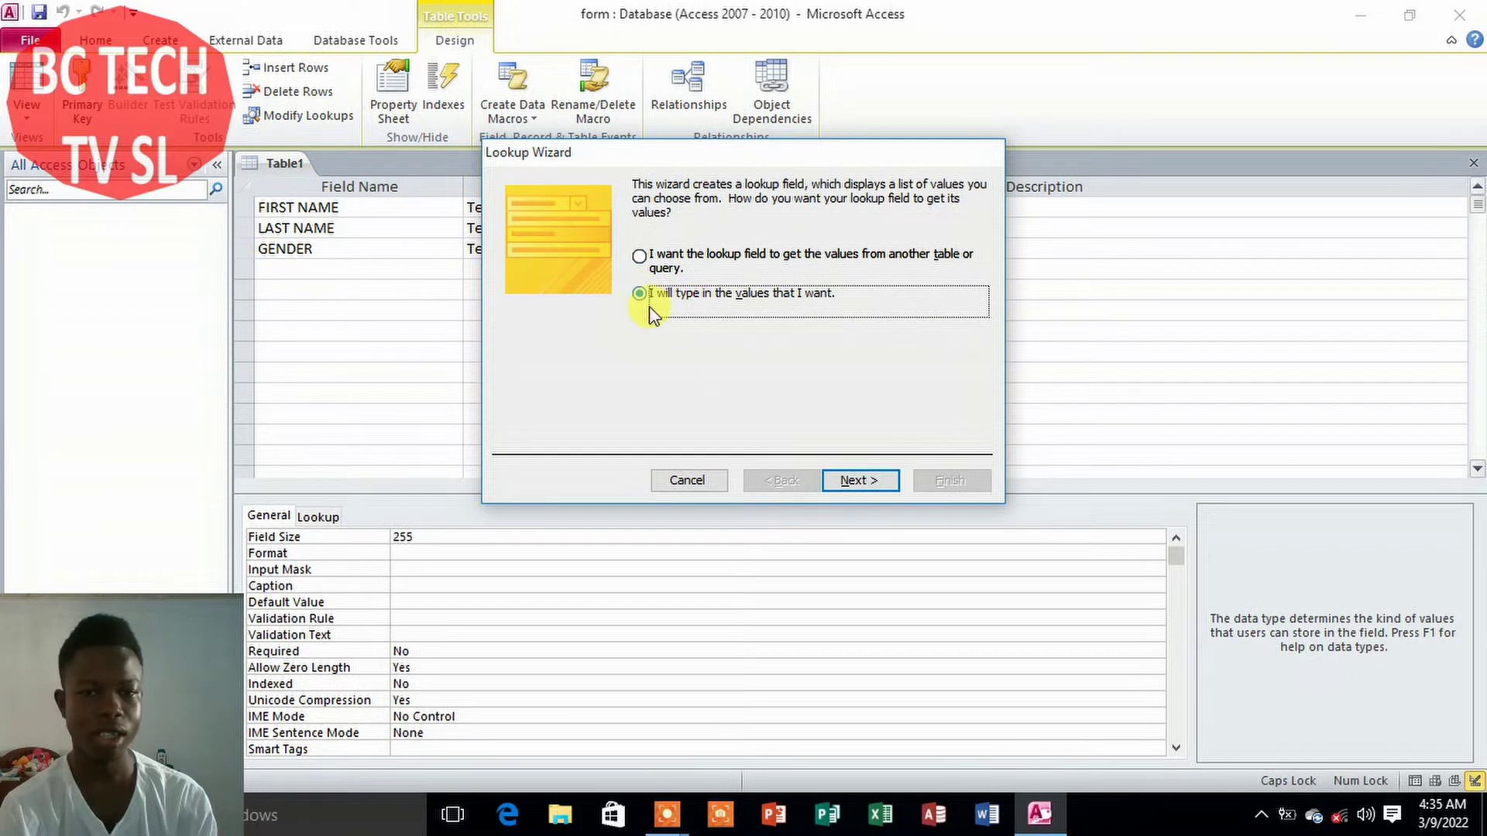
pyautogui.click(852, 481)
# Step: Enter the lookup values male and female and finish the wizard
pyautogui.click(574, 315)
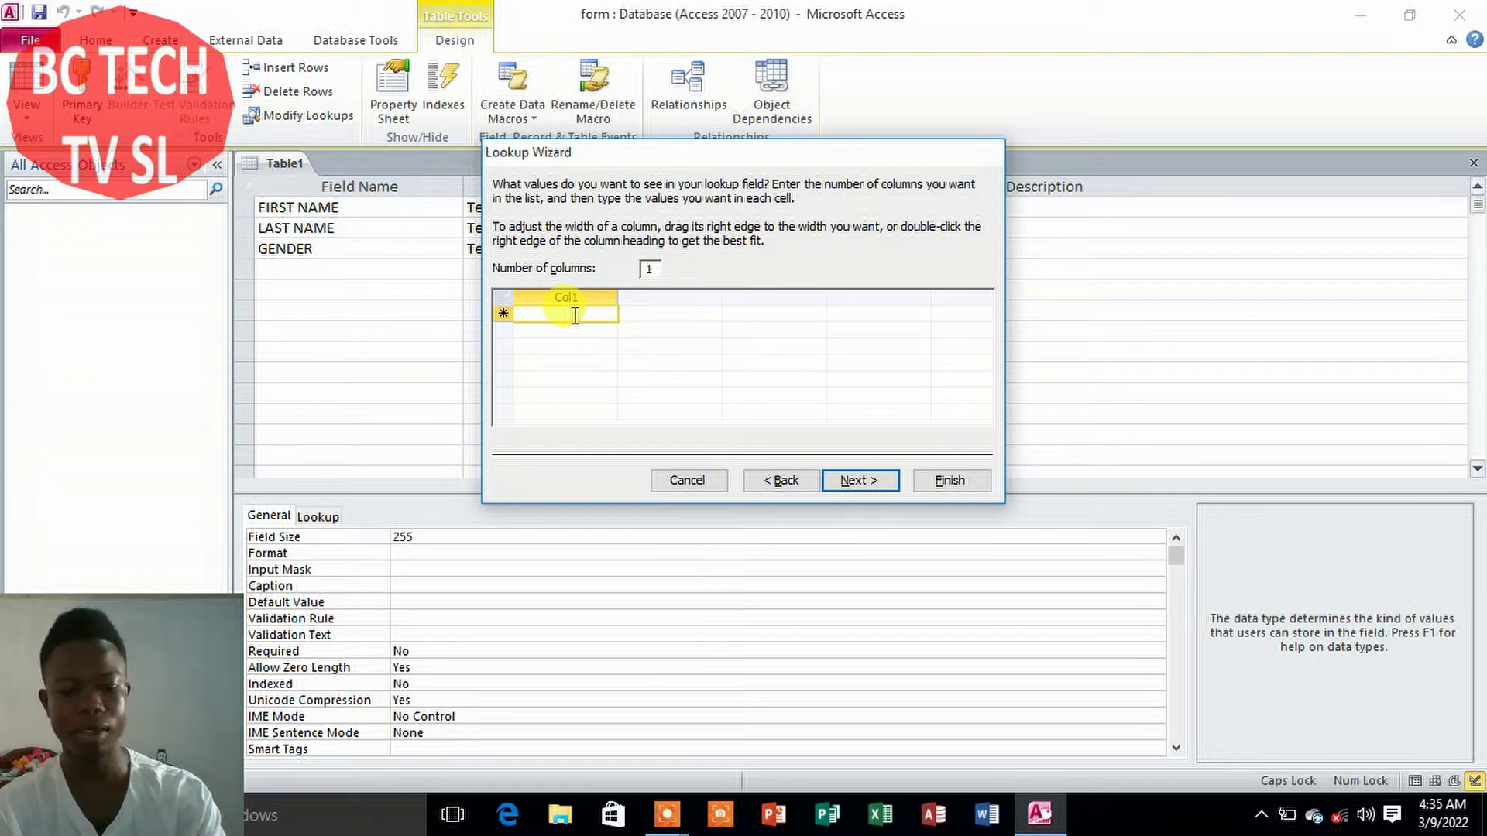
pyautogui.press('capslock')
pyautogui.write('mal')
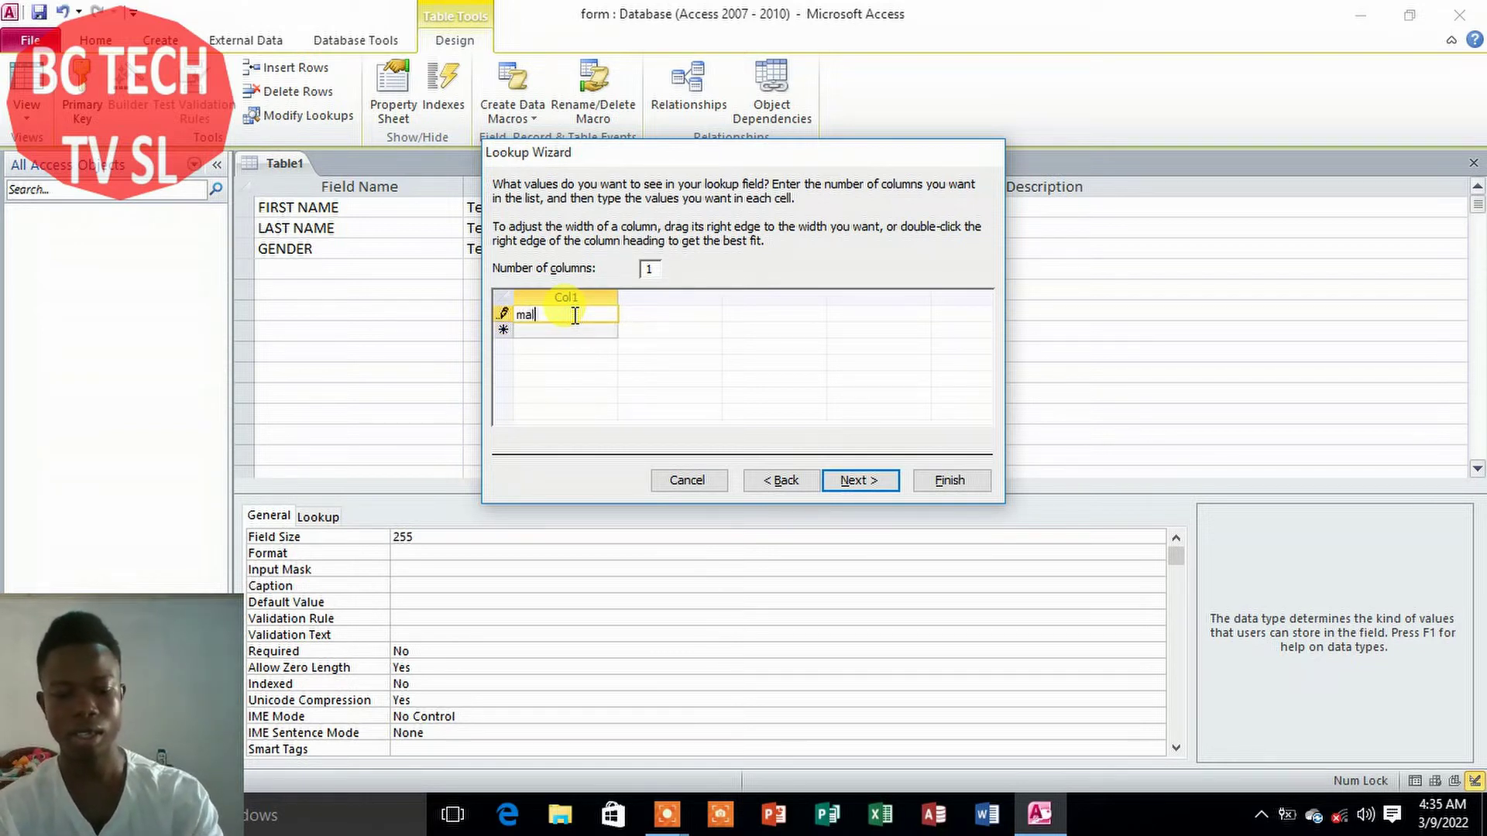
pyautogui.write('e')
pyautogui.click(540, 329)
pyautogui.write('f')
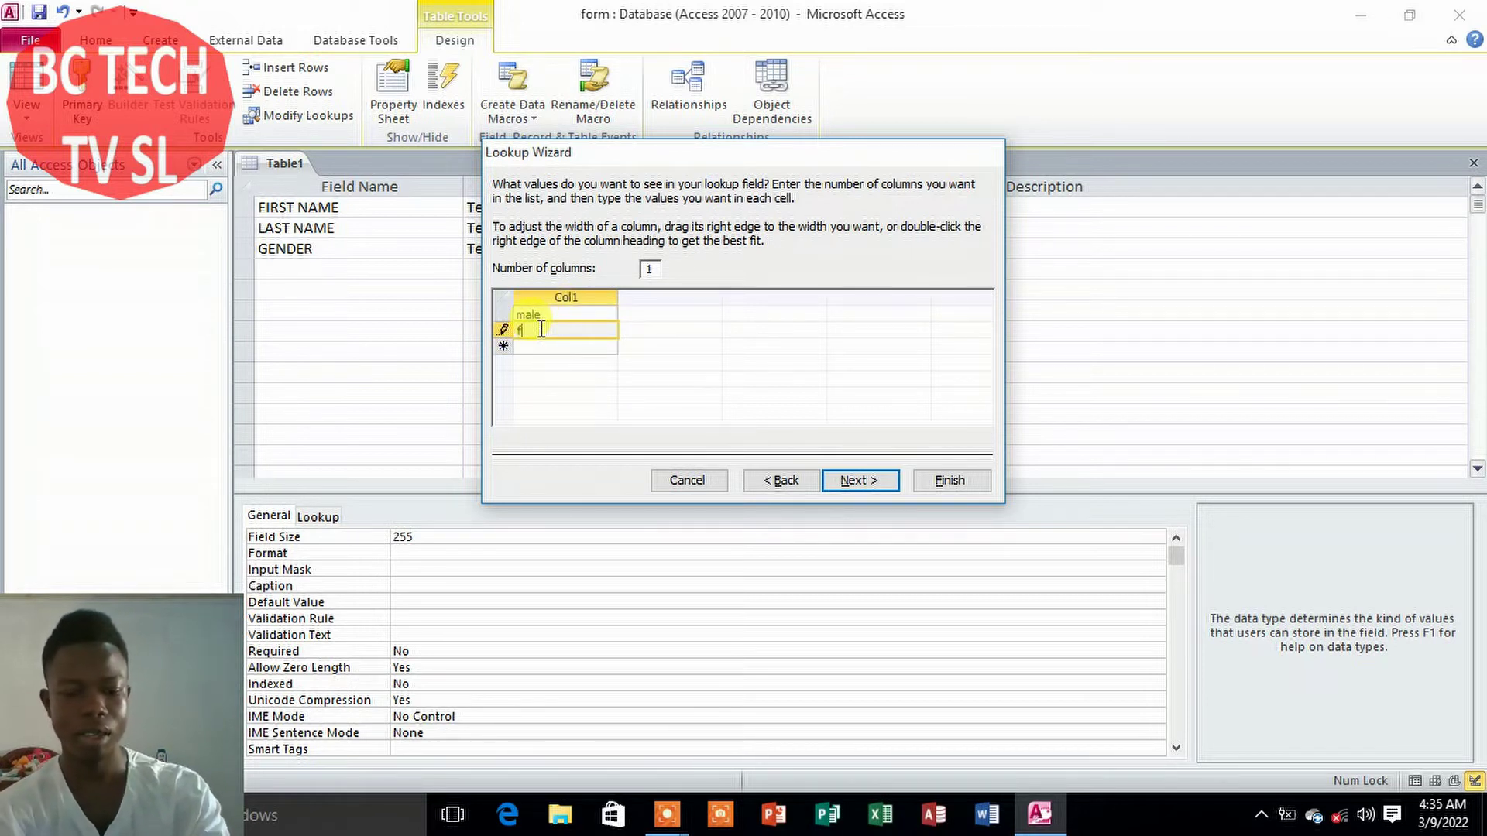
pyautogui.write('emale')
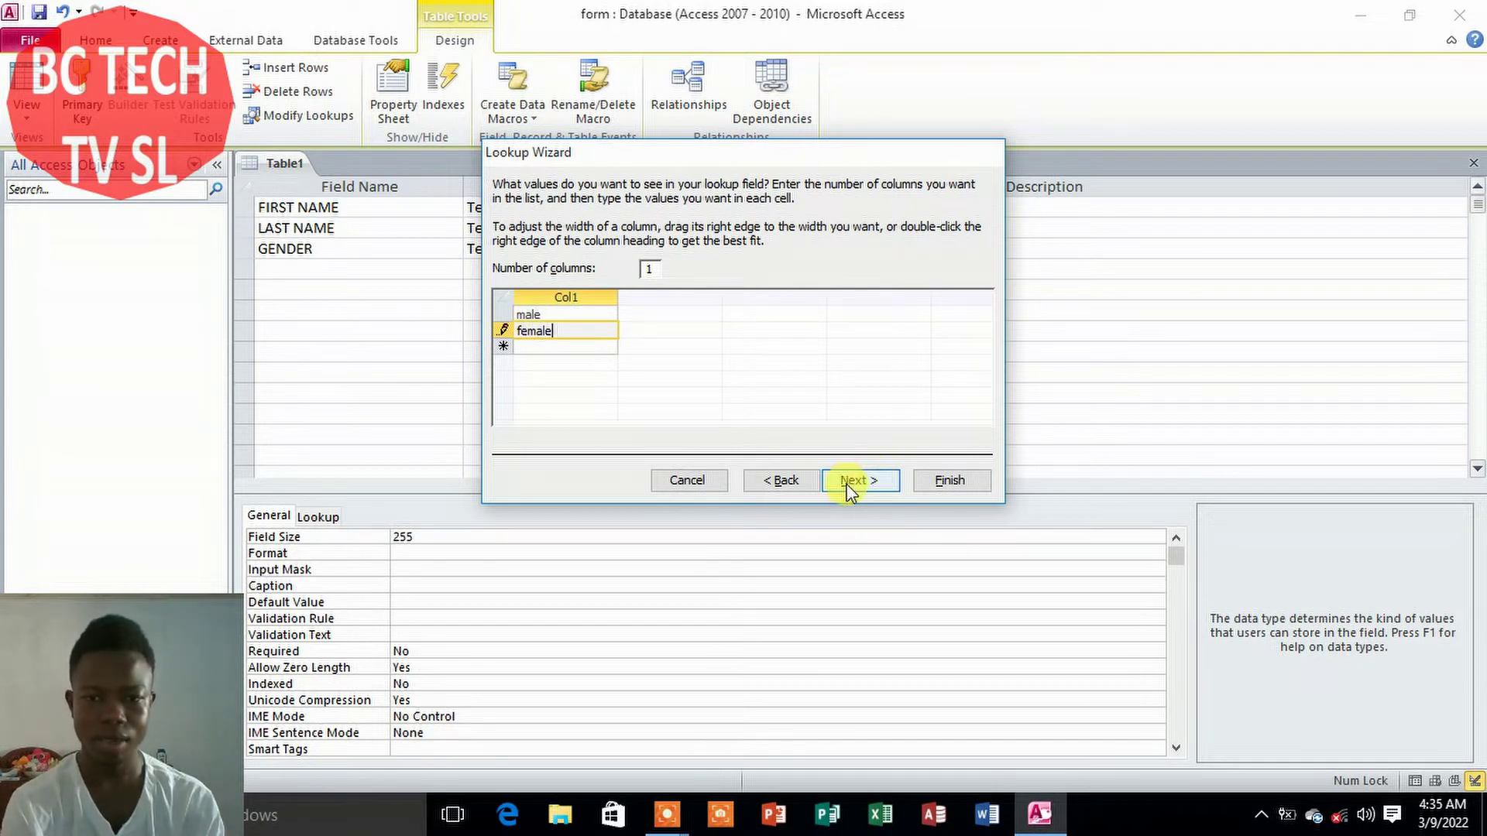
pyautogui.click(849, 482)
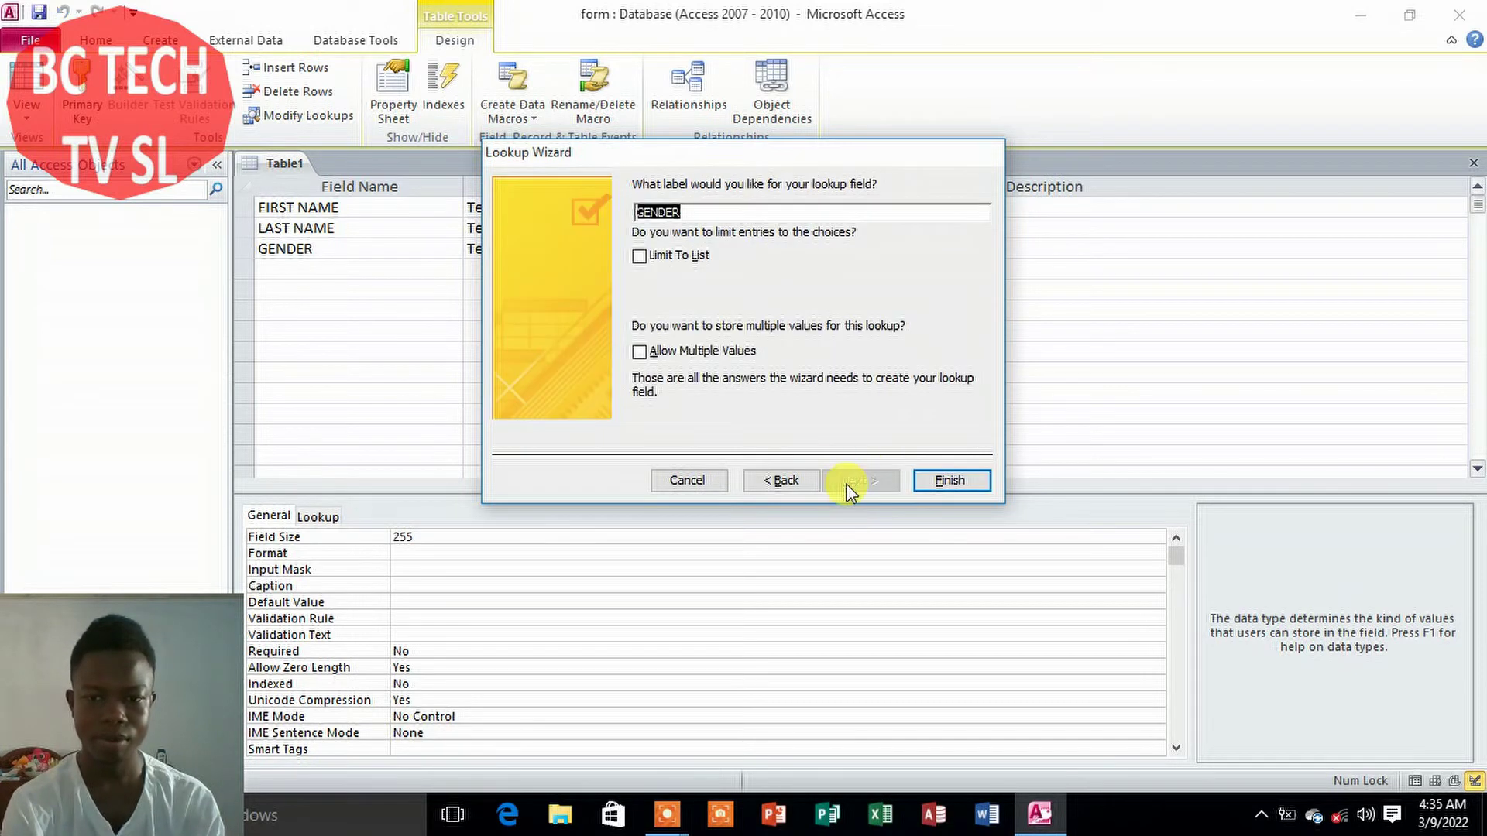
pyautogui.click(954, 481)
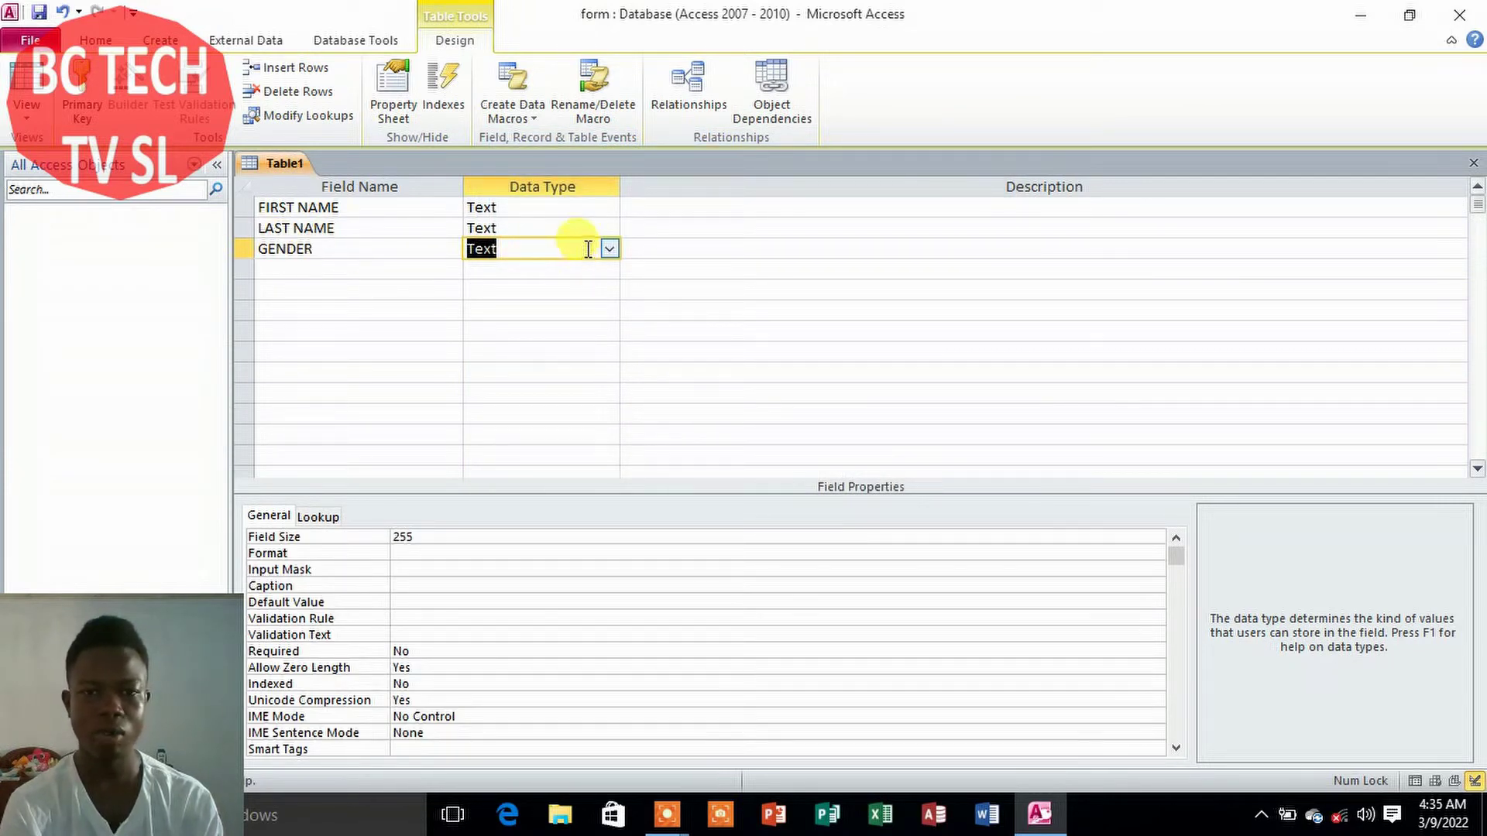
# Step: Retype GENDER's data type entry as Text and move down to the next row
pyautogui.press('BackSpace')
pyautogui.write('Text')
pyautogui.press('Down')
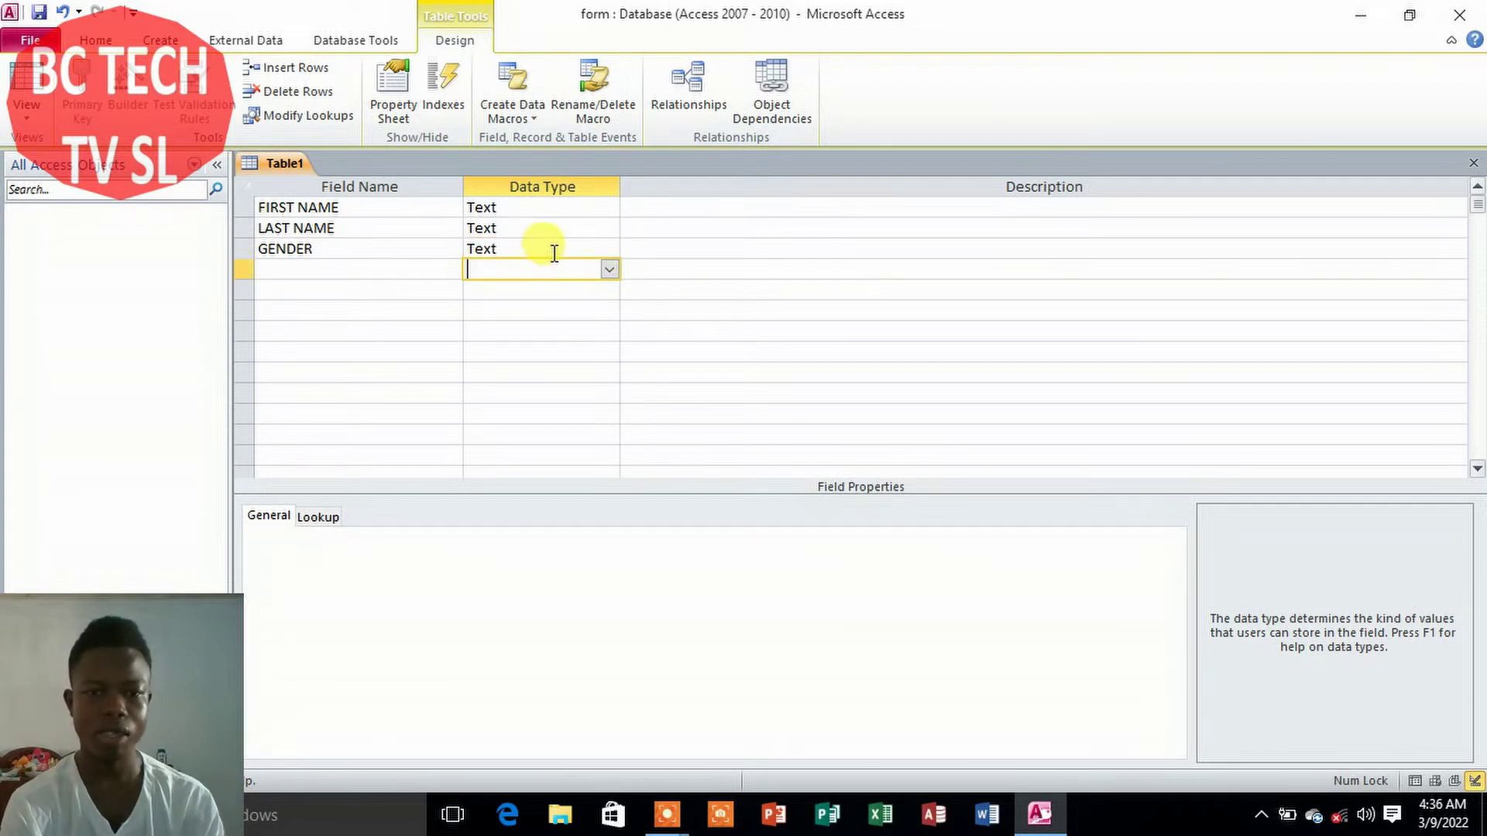
# Step: Enter DATE OF BIRTH in capitals as the fourth field name
pyautogui.click(551, 250)
pyautogui.click(333, 270)
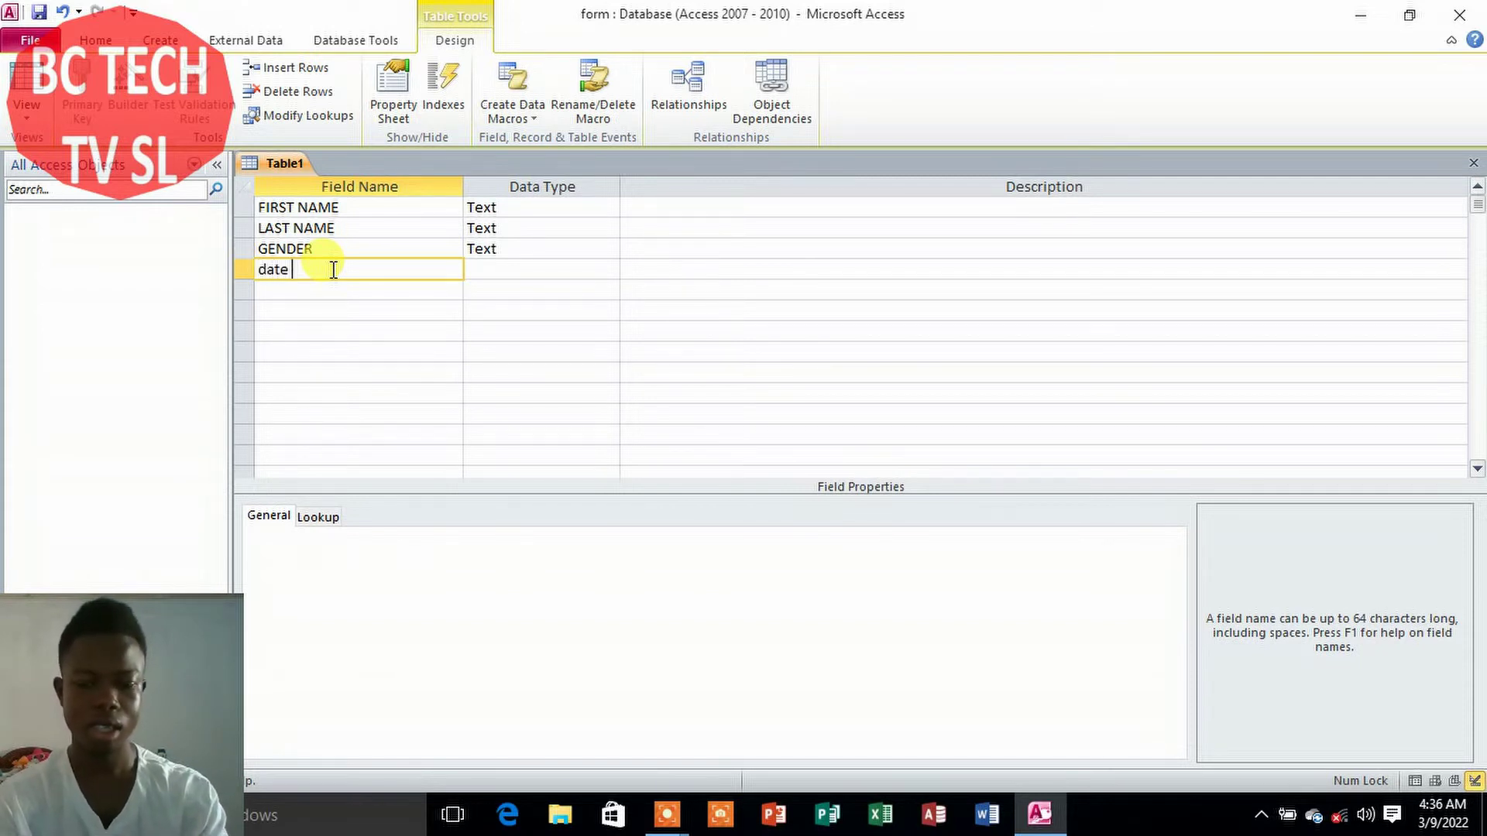
pyautogui.press('BackSpace')
pyautogui.press('BackSpace')
pyautogui.press('capslock')
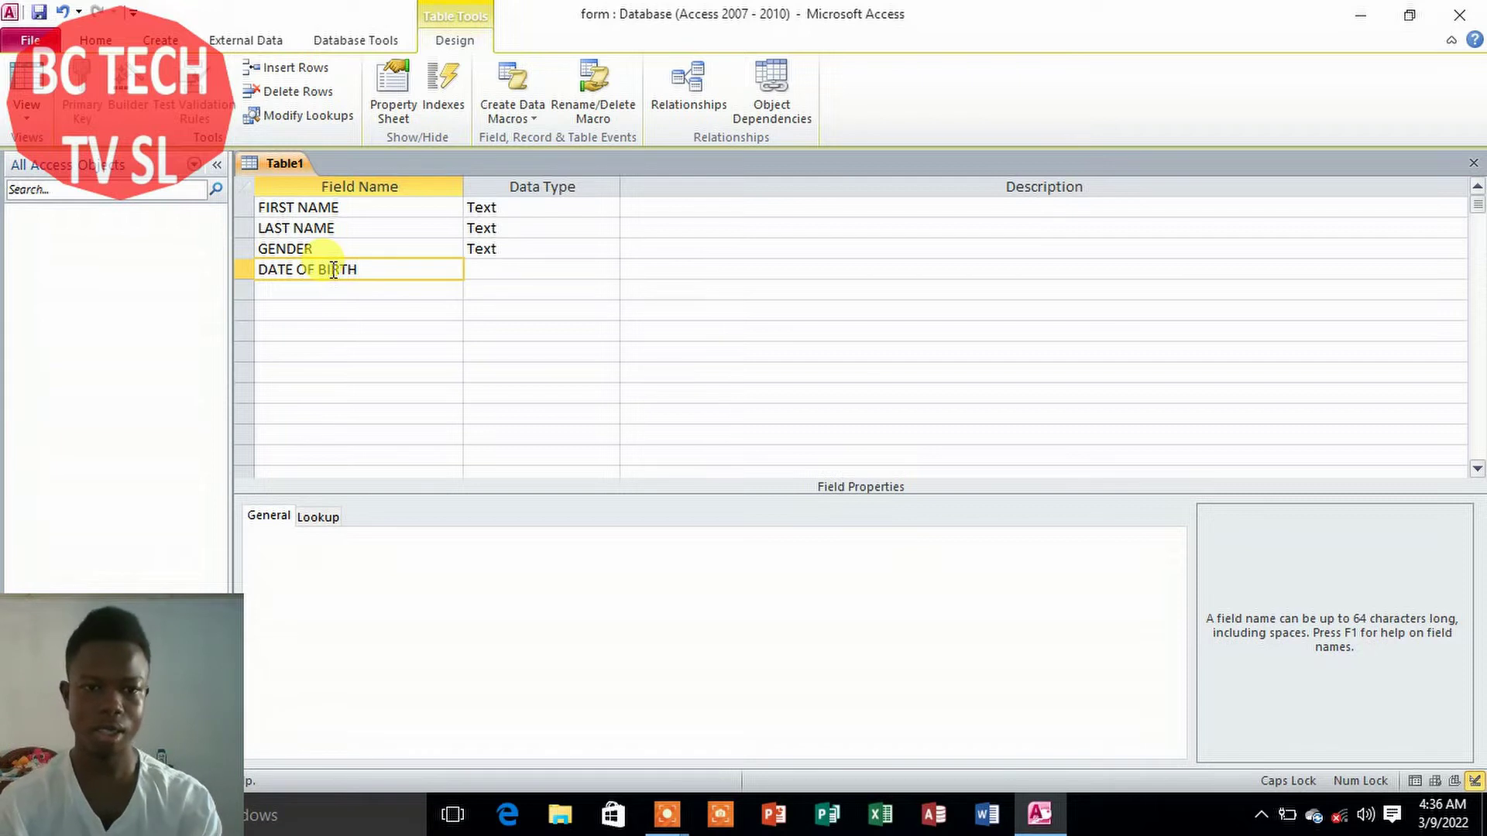
# Step: Set DATE OF BIRTH's data type to Date/Time
pyautogui.click(498, 268)
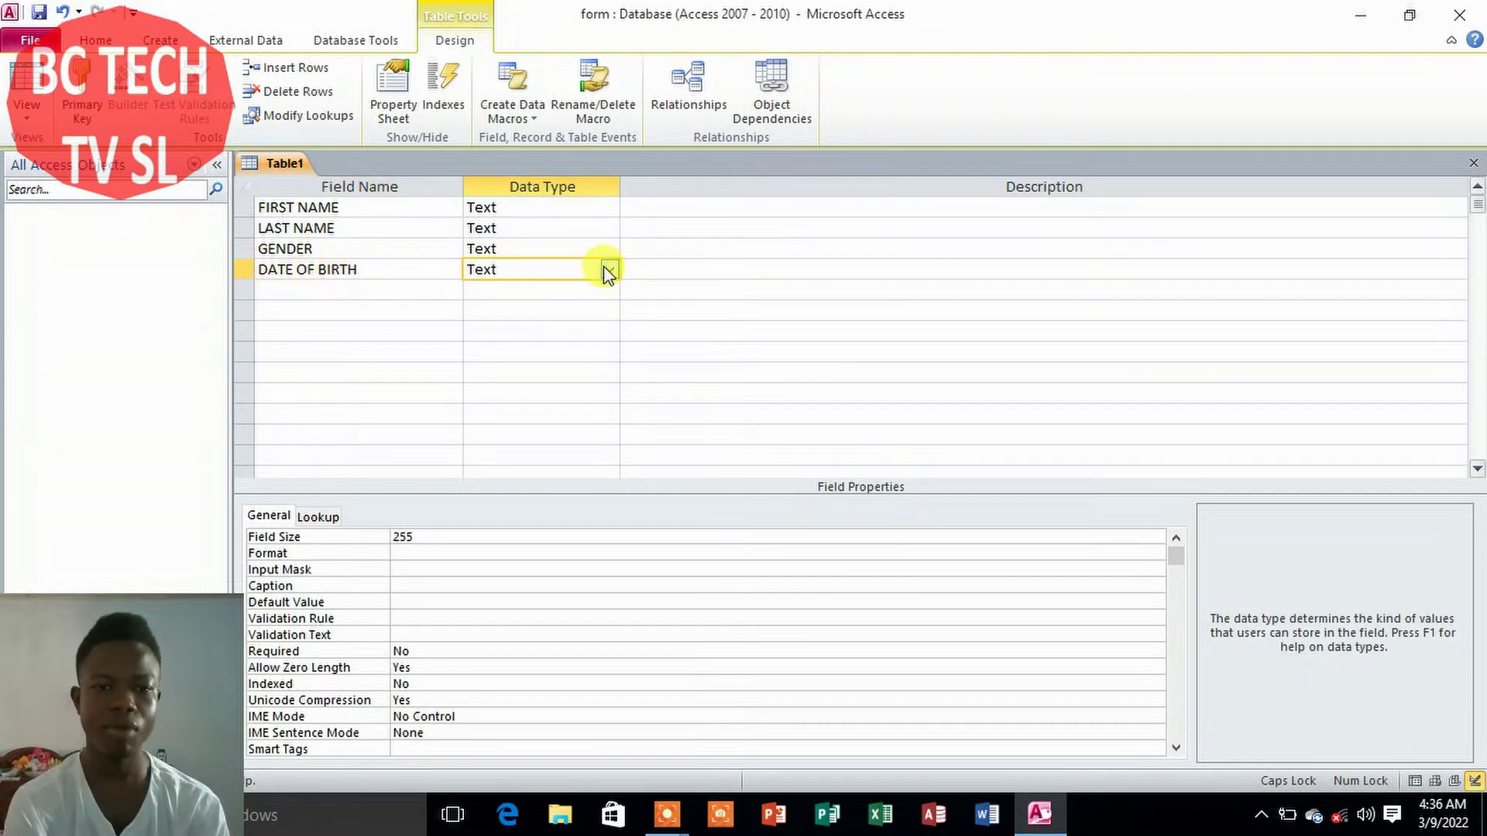
pyautogui.click(610, 273)
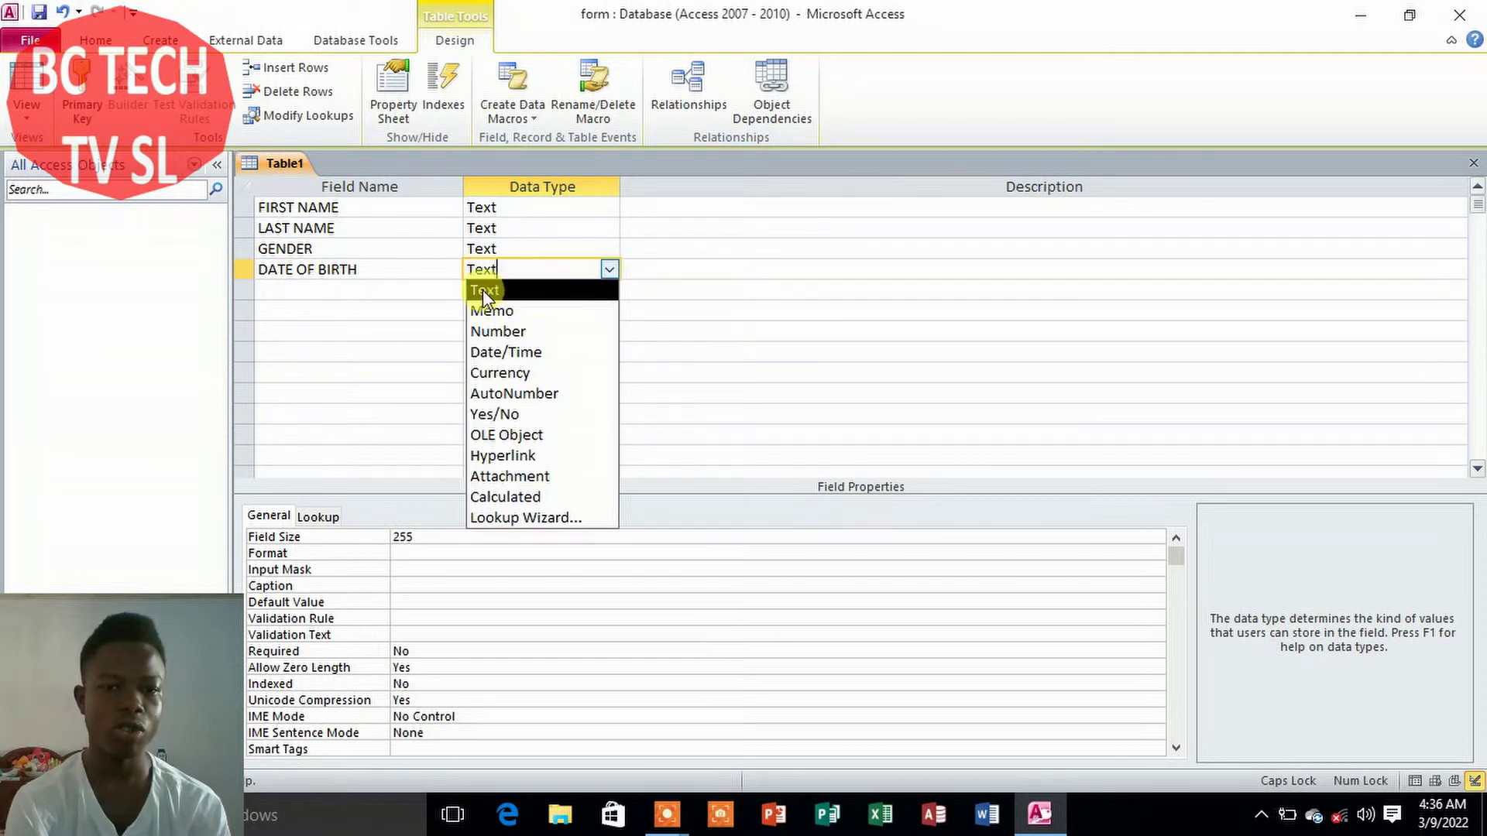
pyautogui.click(507, 352)
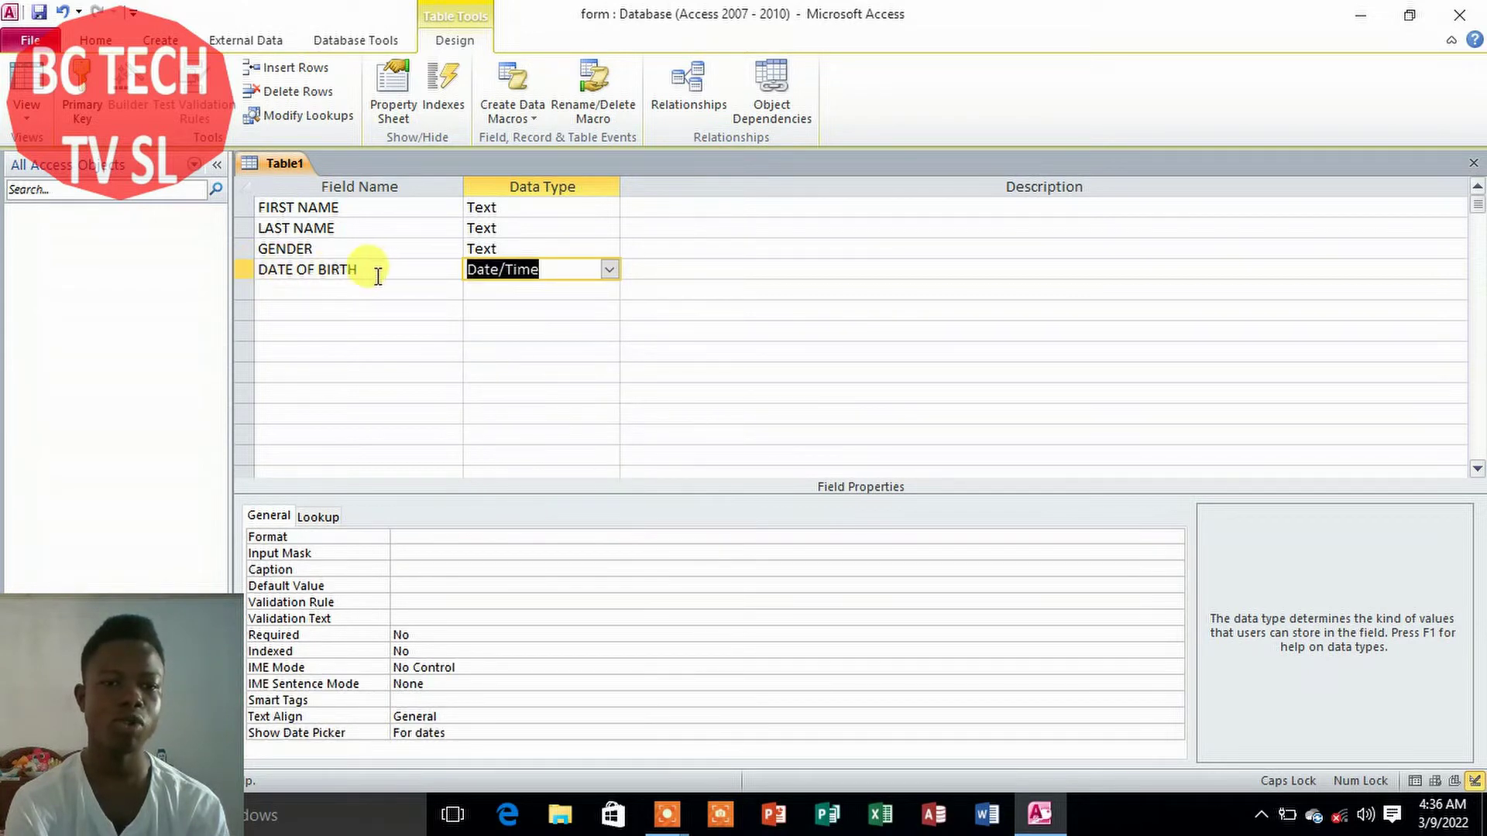
pyautogui.click(375, 271)
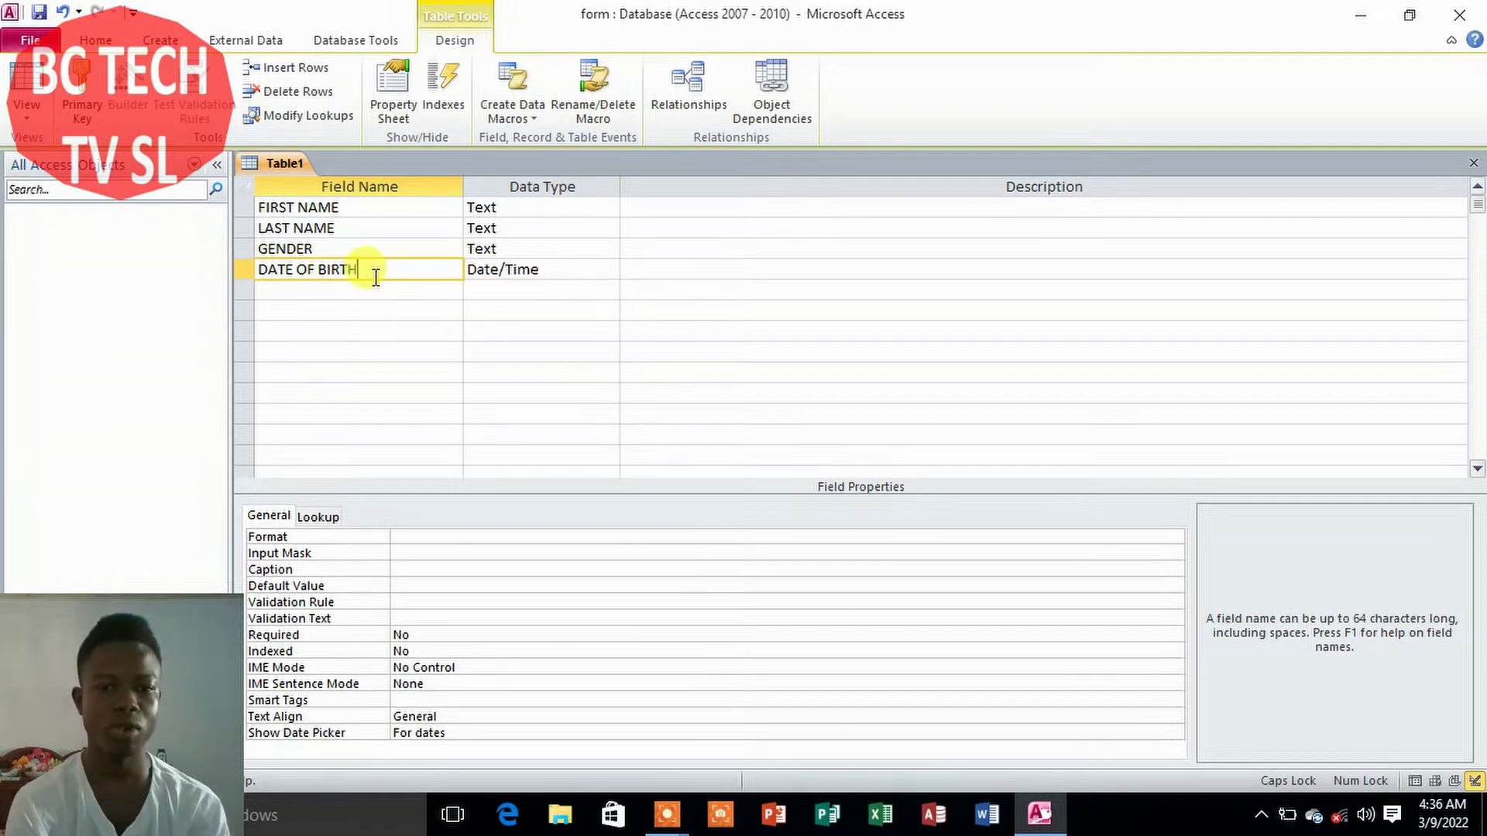
pyautogui.click(579, 269)
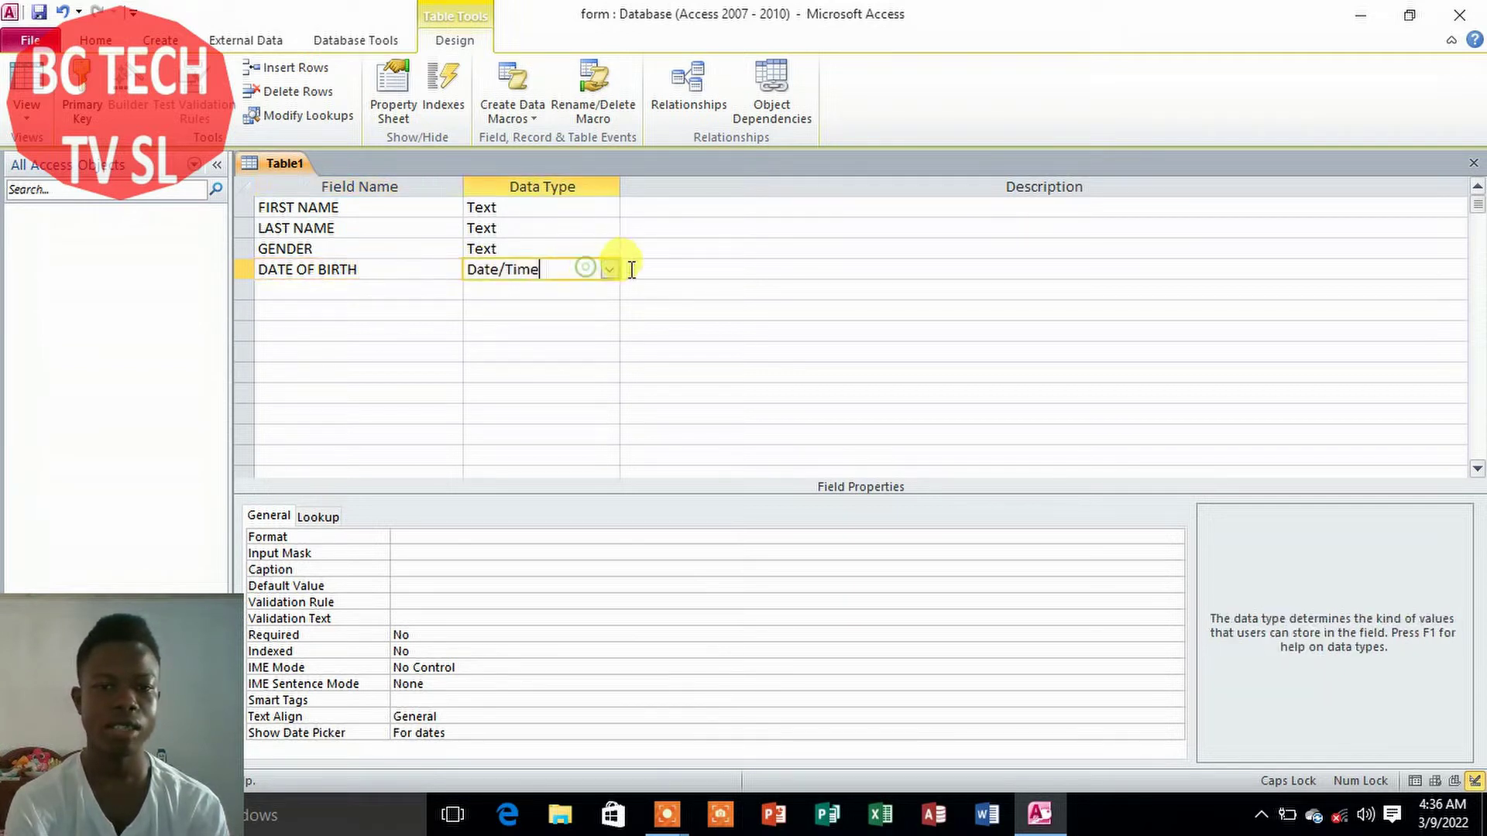
pyautogui.click(610, 270)
pyautogui.click(498, 352)
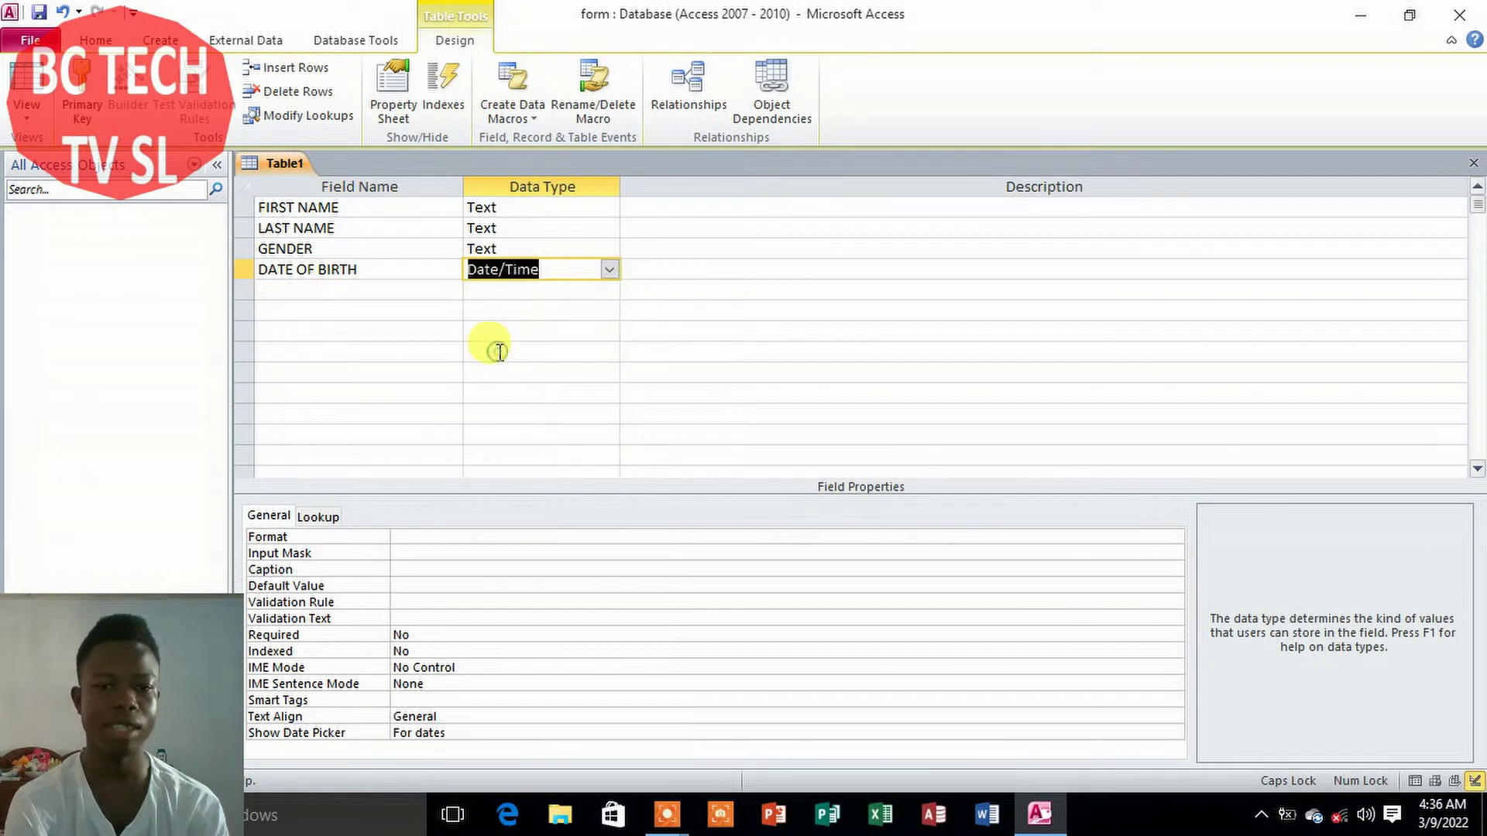
pyautogui.click(316, 290)
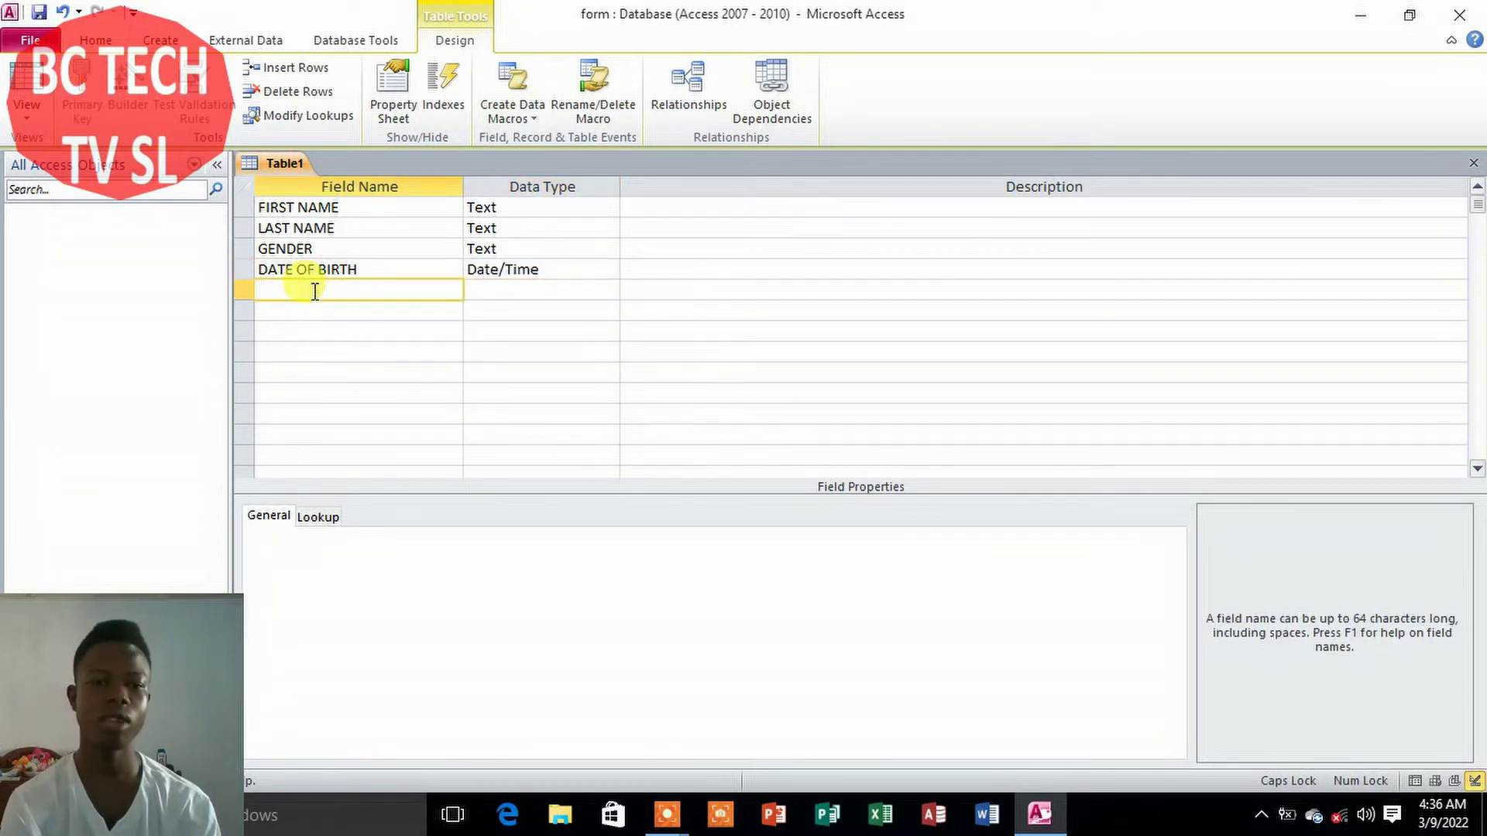
# Step: Add an ADDRESS field with the Text data type
pyautogui.write('A')
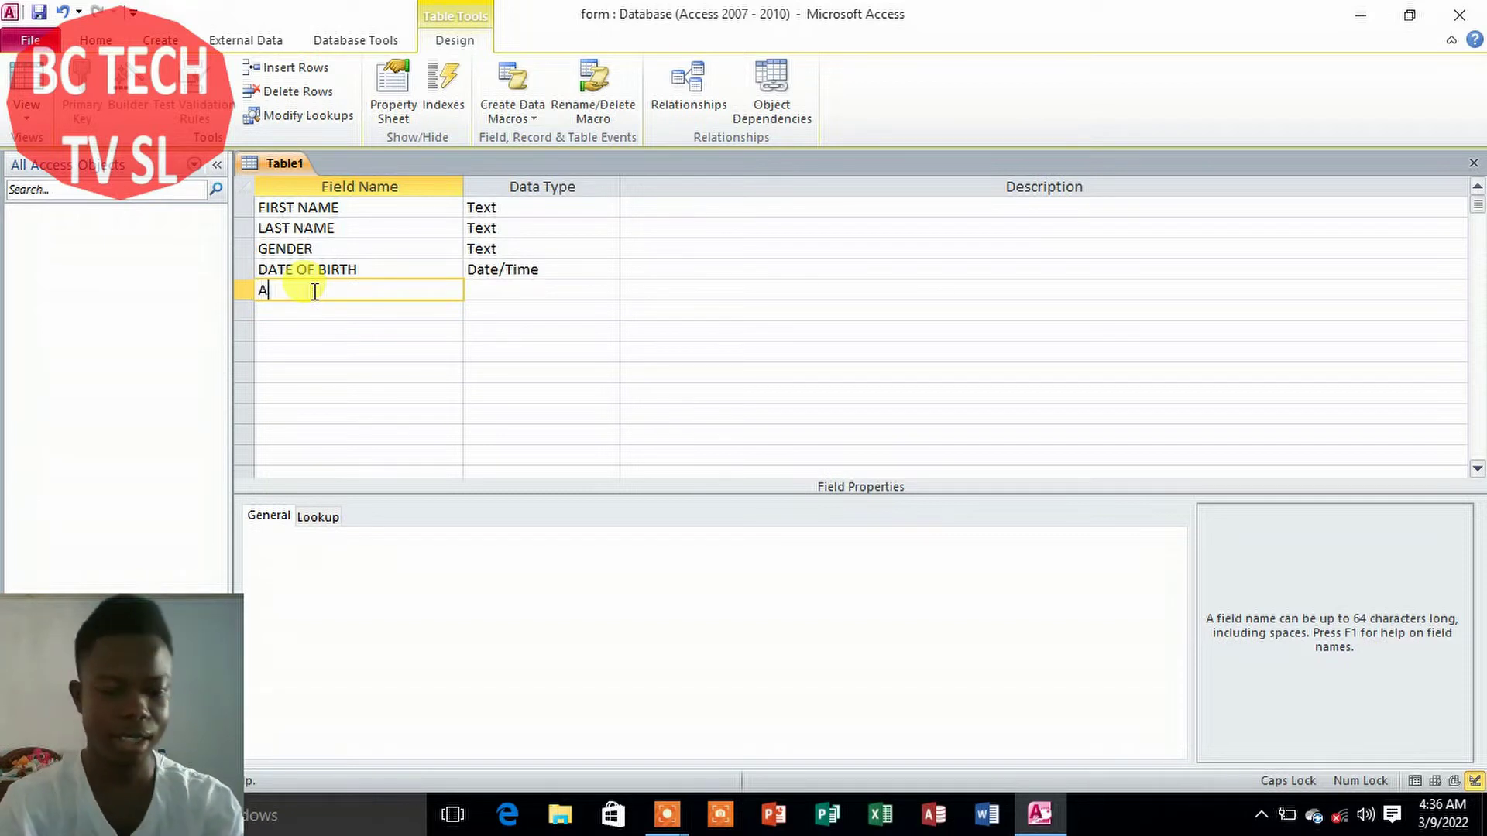
pyautogui.write('DDRESS')
pyautogui.click(534, 288)
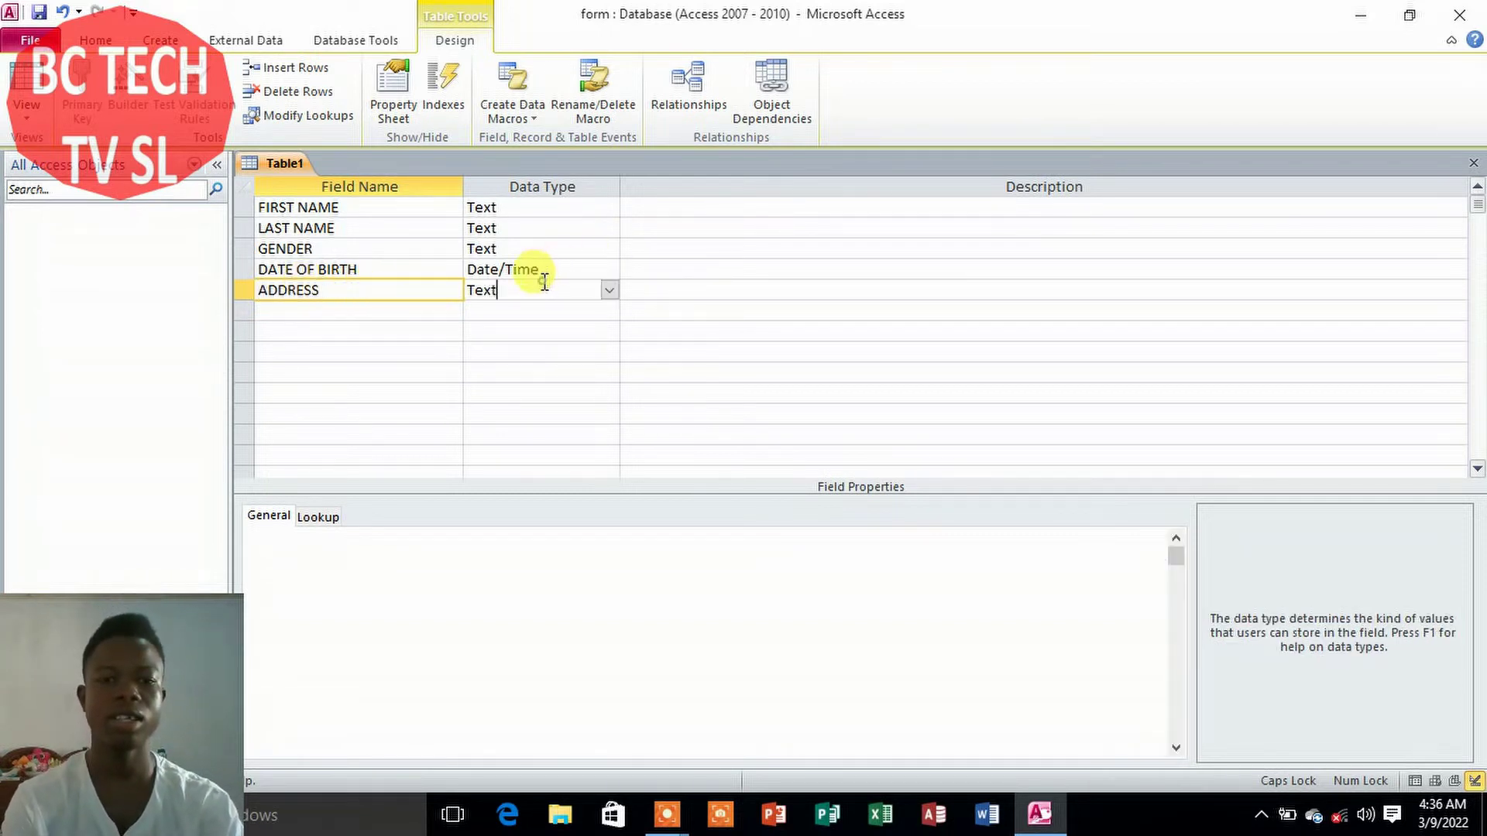
pyautogui.click(609, 290)
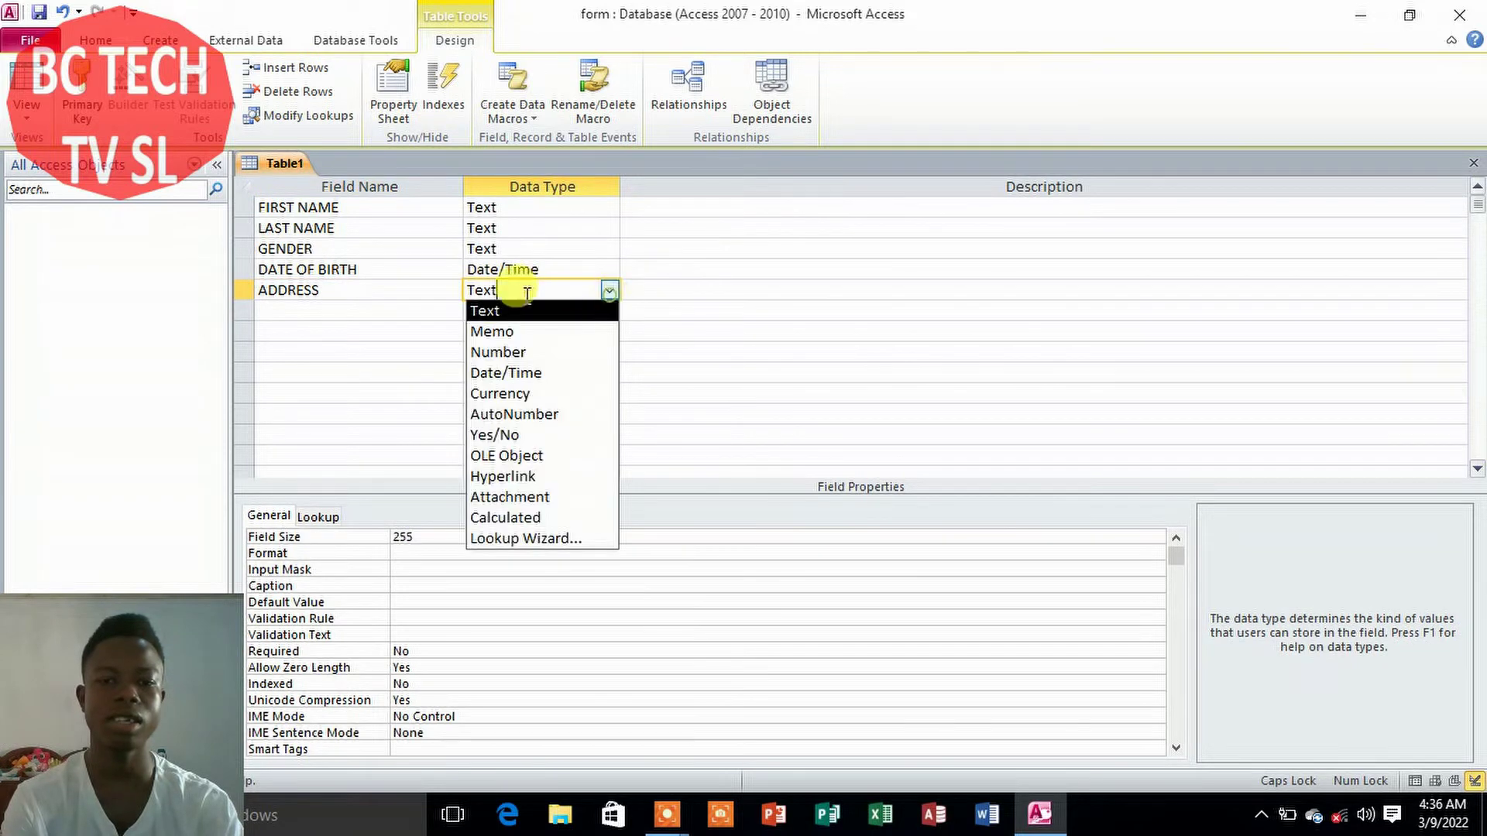
pyautogui.click(500, 311)
pyautogui.click(315, 310)
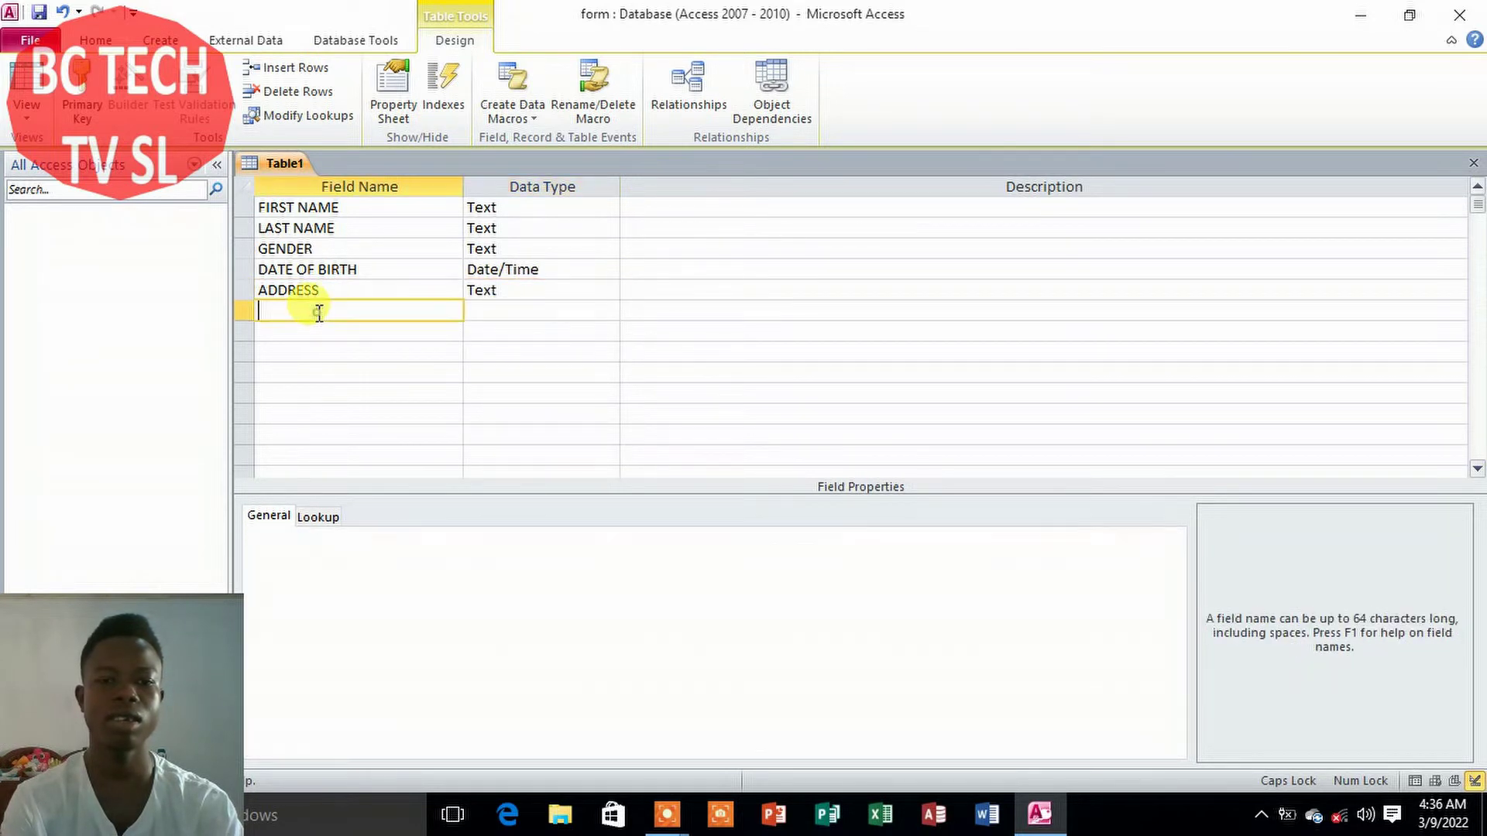
pyautogui.click(531, 292)
# Step: Add a DEPARTMENT field with the Text data type below ADDRESS
pyautogui.click(341, 313)
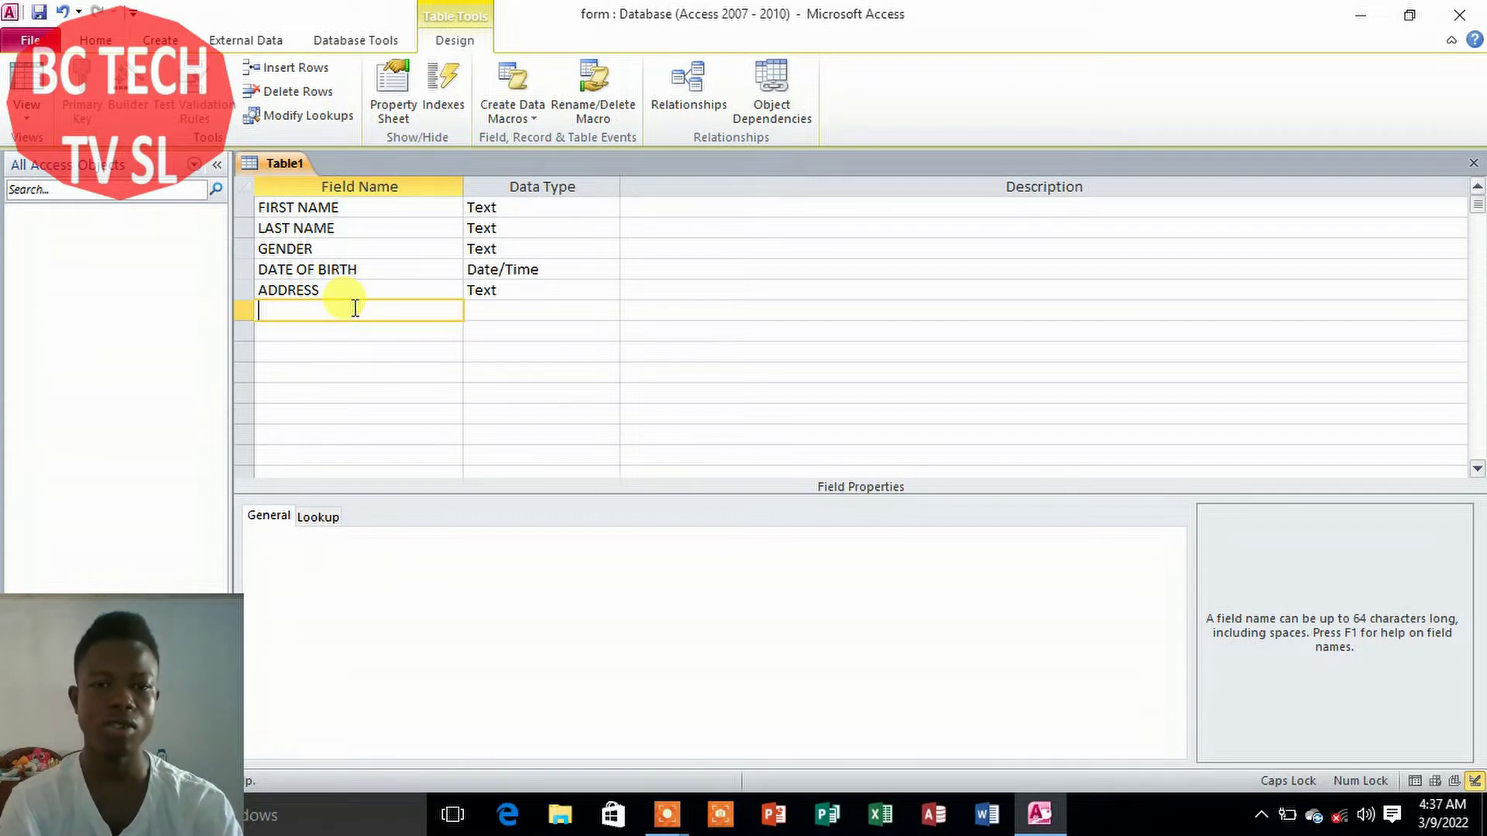
pyautogui.write('DE')
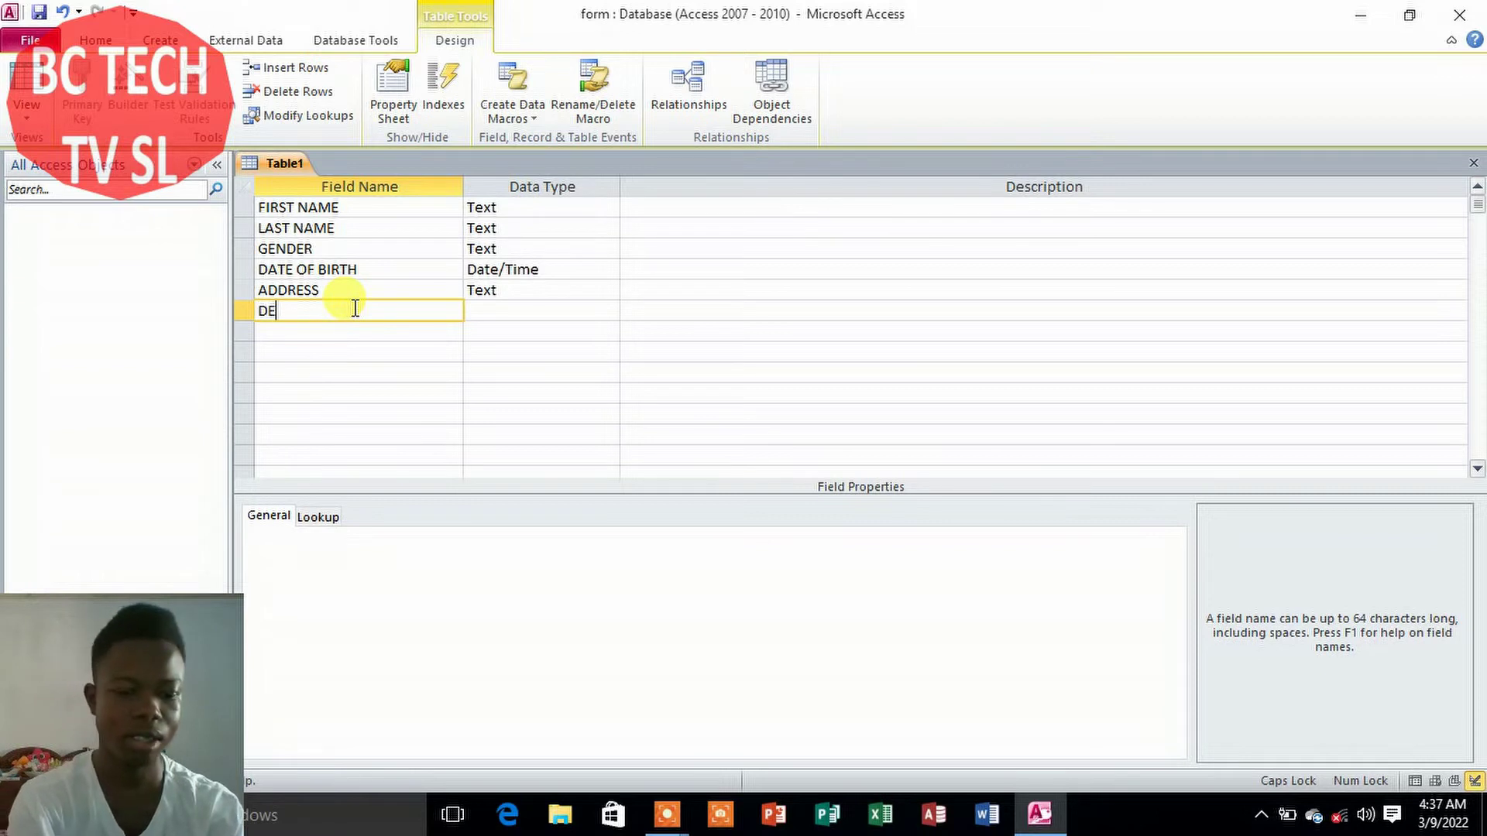
pyautogui.write('PARTMENT')
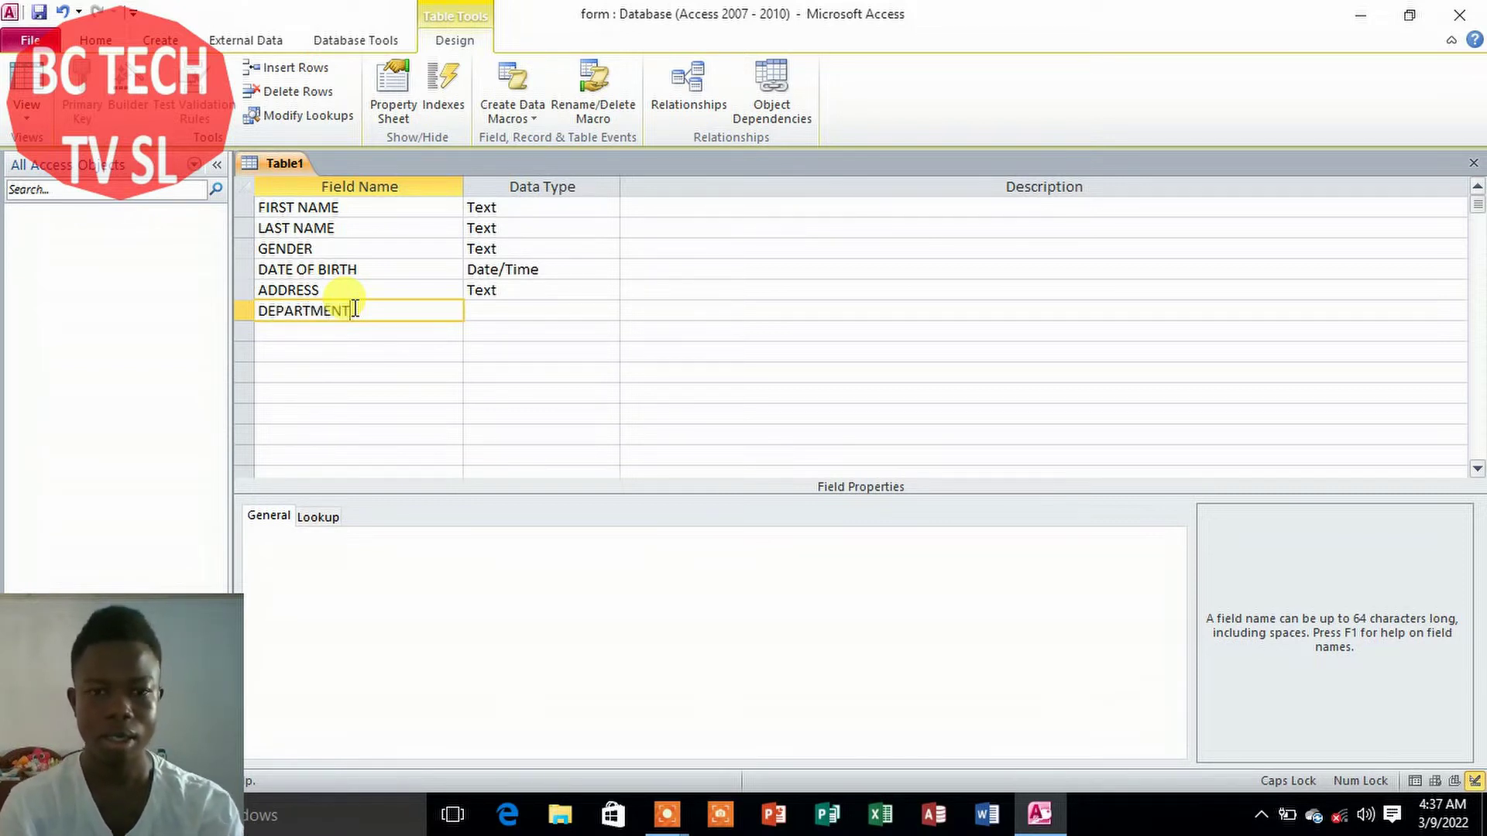
pyautogui.click(488, 310)
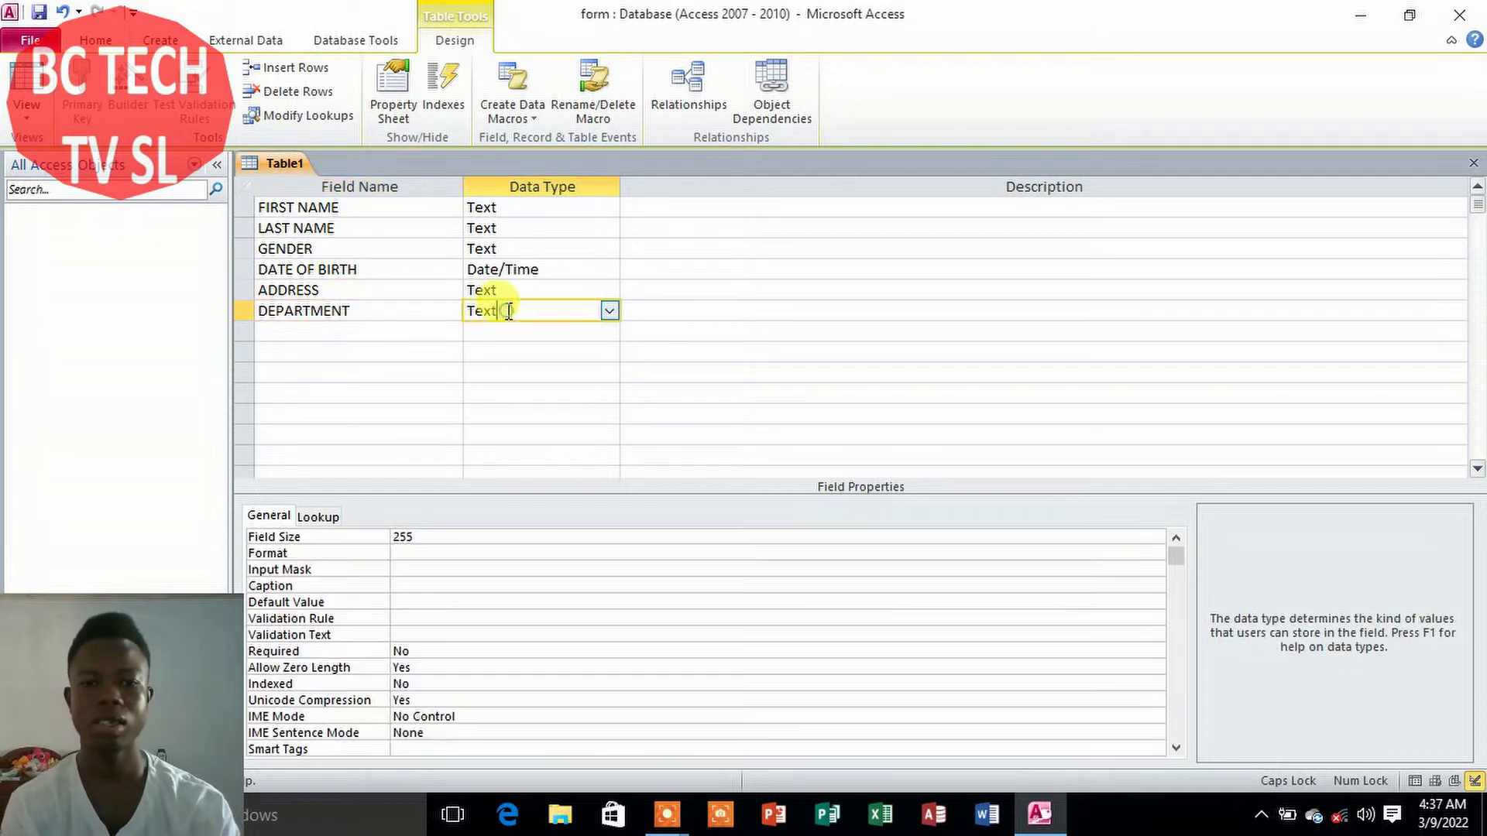
pyautogui.click(610, 311)
pyautogui.click(537, 332)
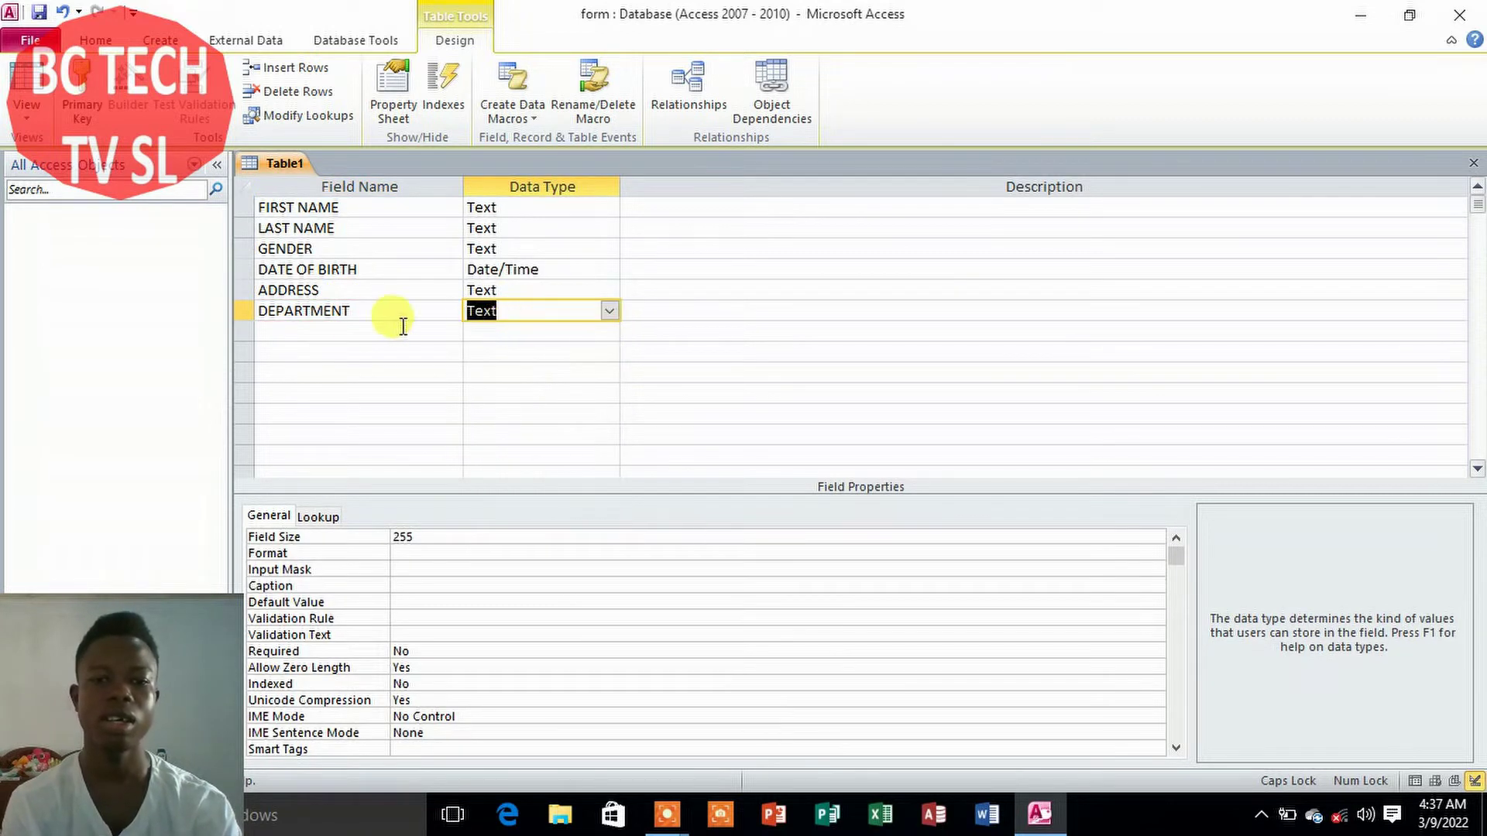
pyautogui.click(352, 330)
pyautogui.click(542, 310)
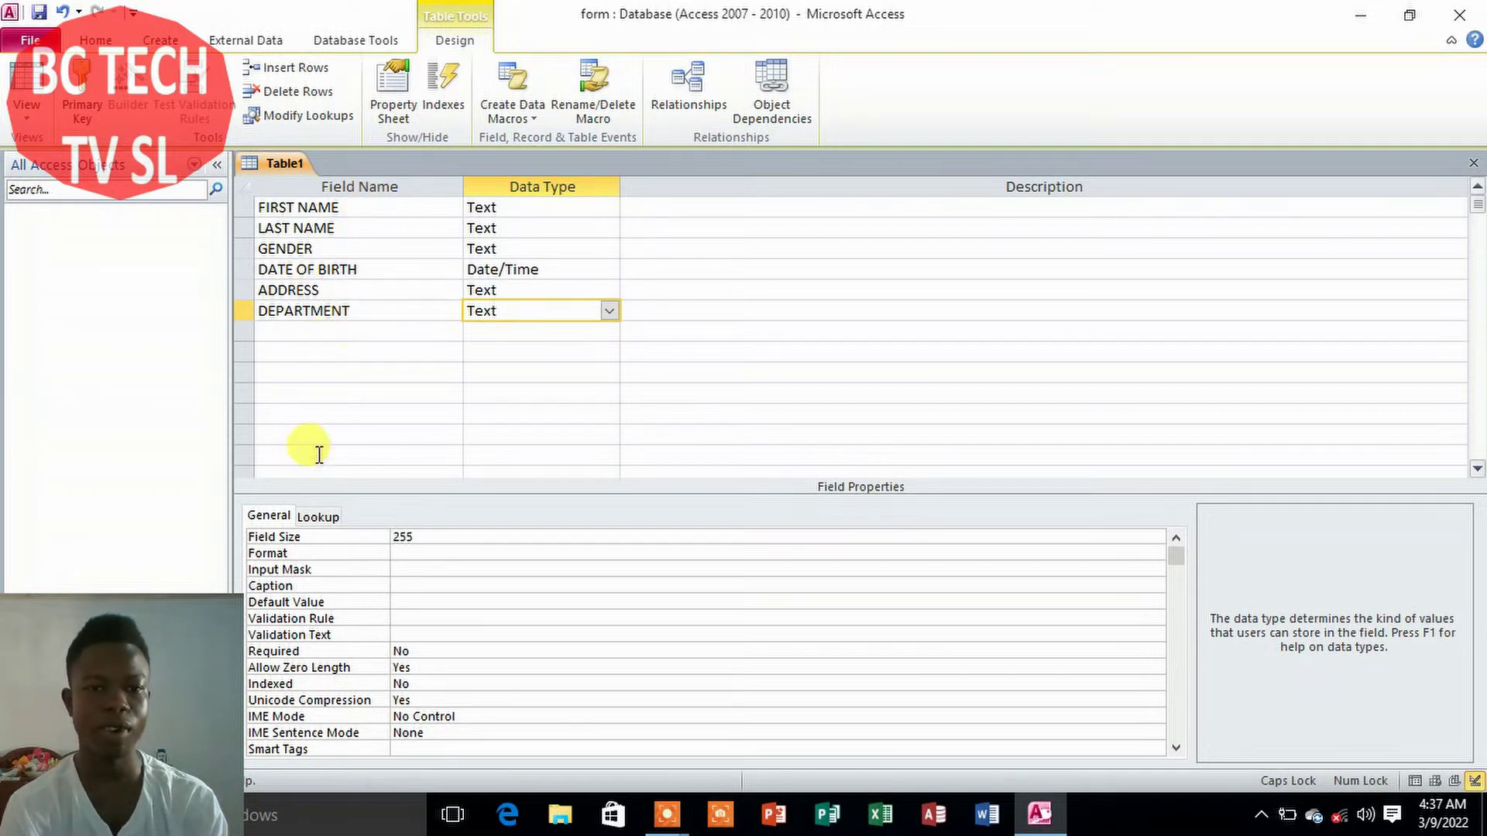
pyautogui.click(583, 330)
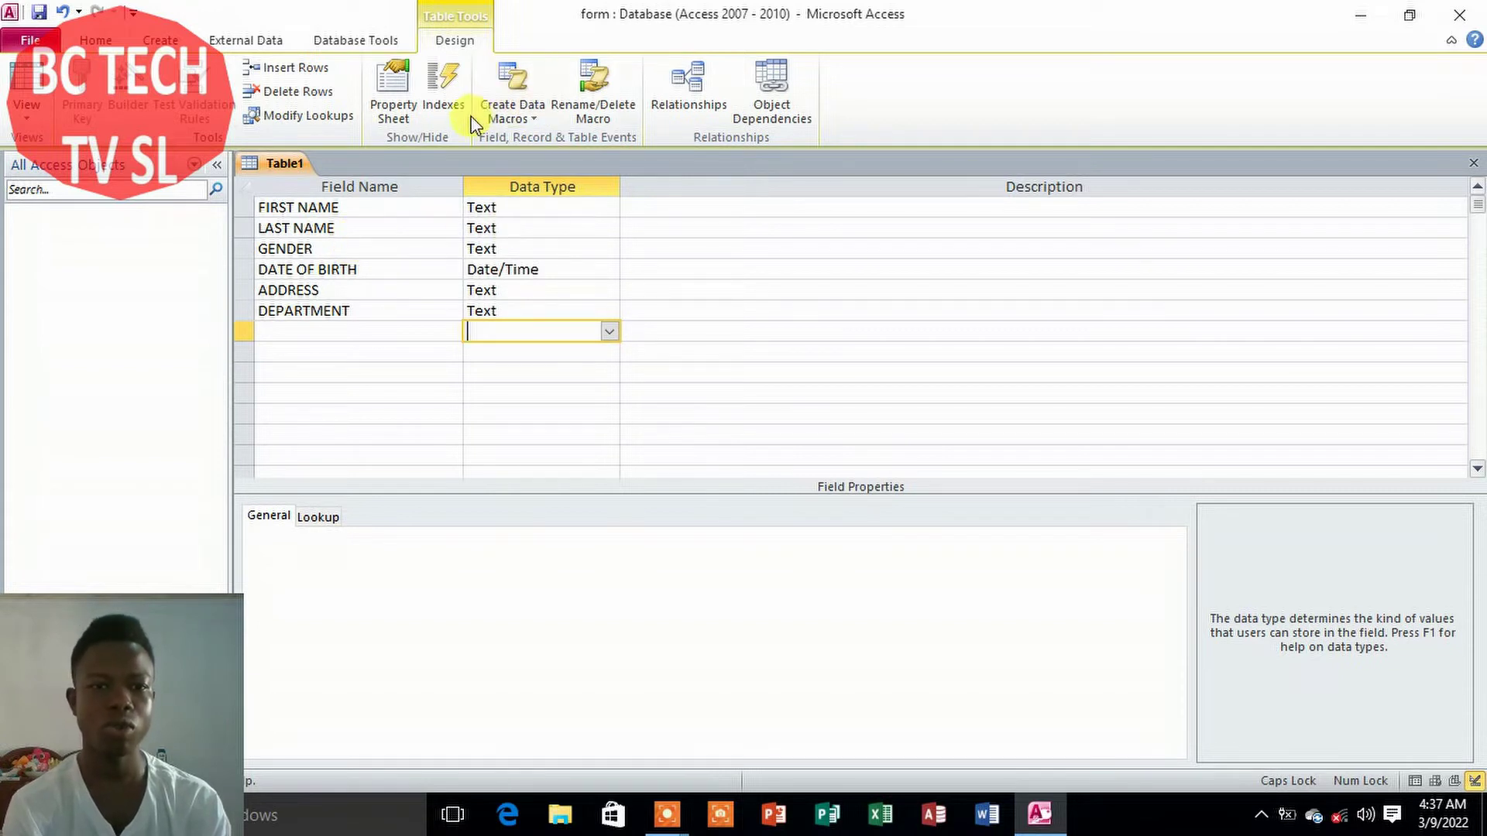
# Step: Switch to Datasheet View, saving the table as Table1 and letting Access add a primary key
pyautogui.click(27, 120)
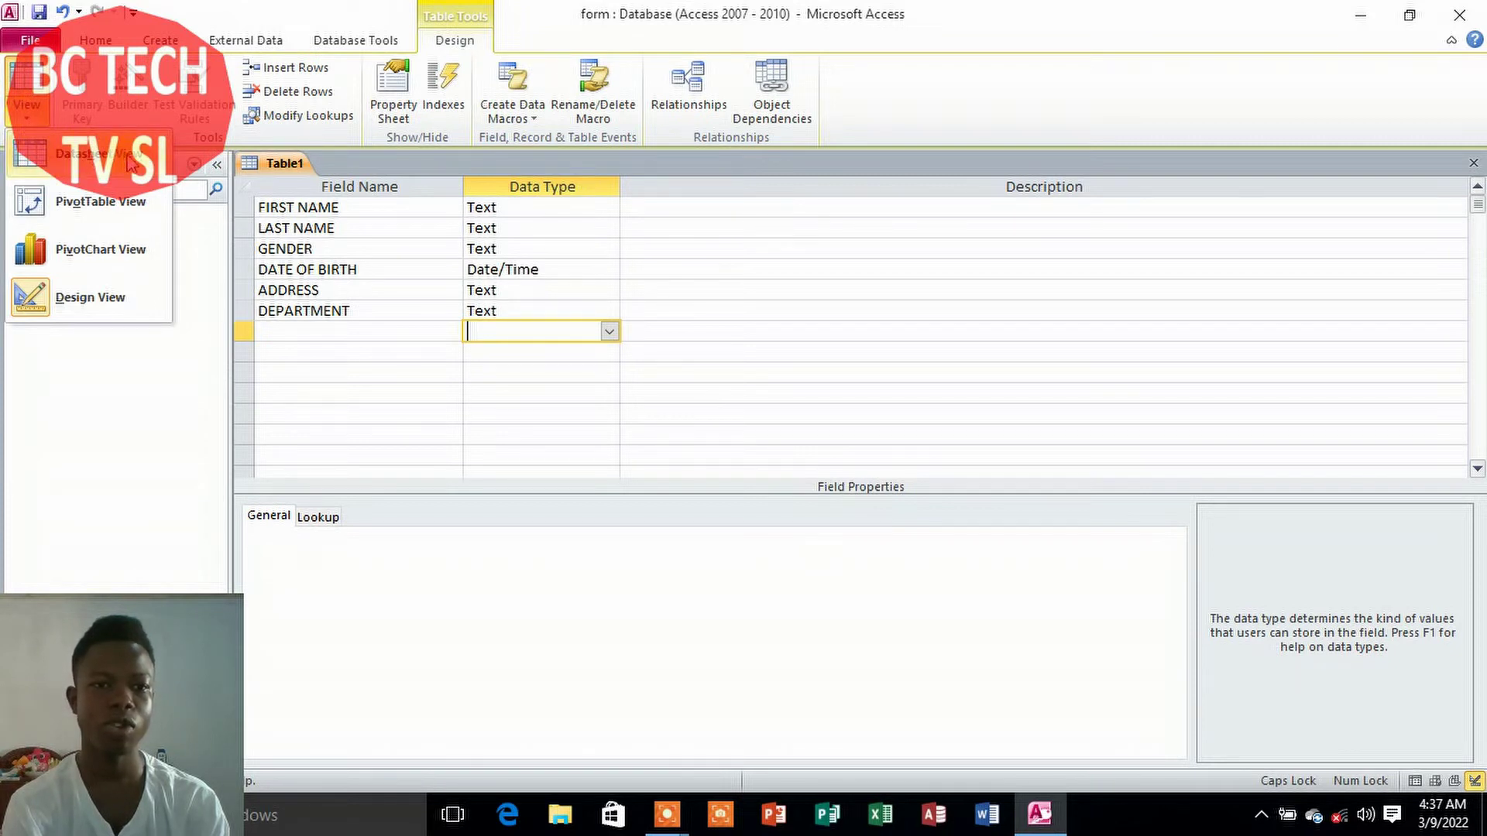
pyautogui.click(120, 159)
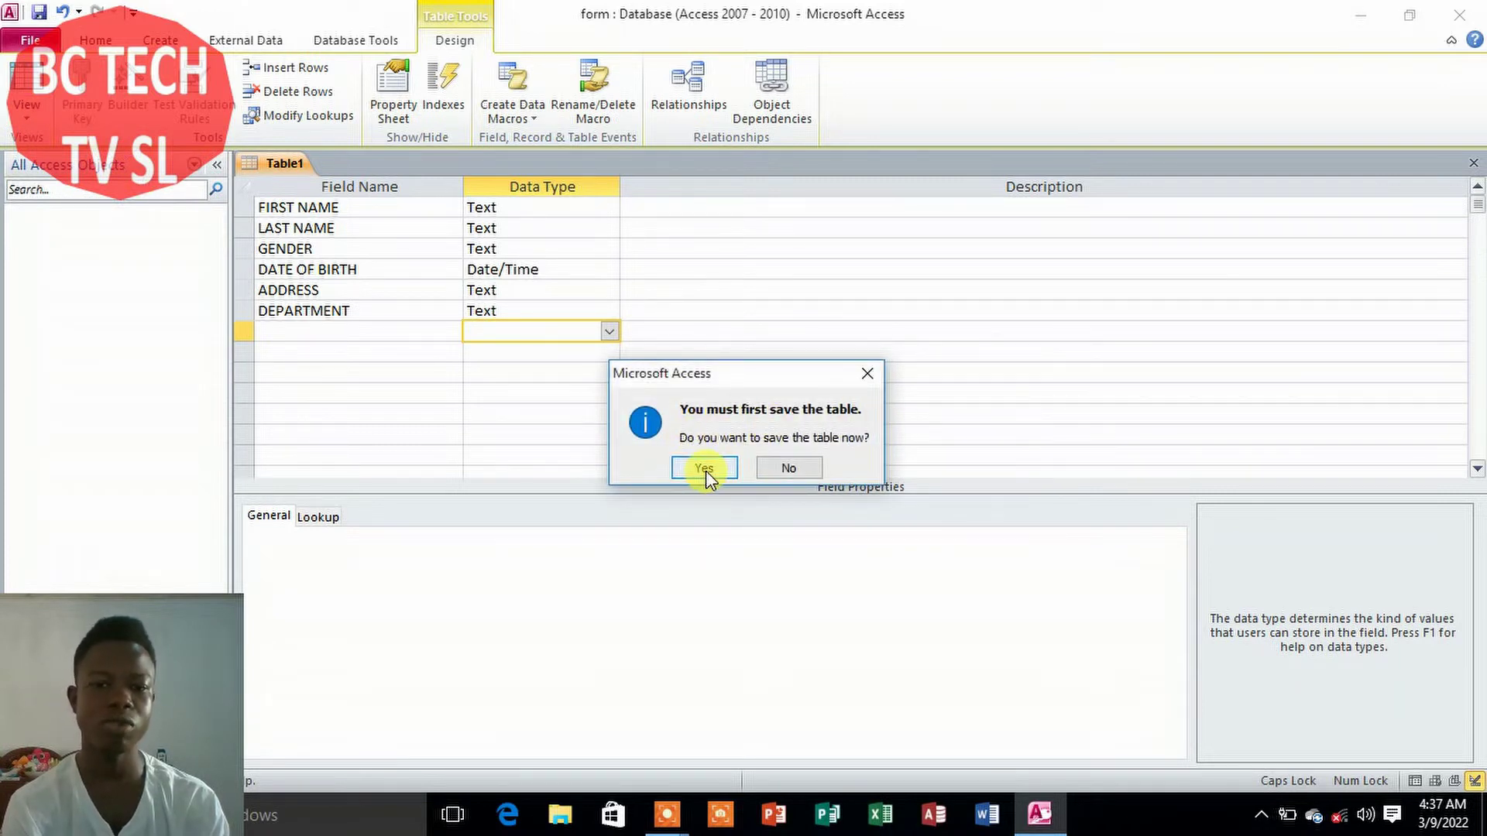
pyautogui.click(705, 468)
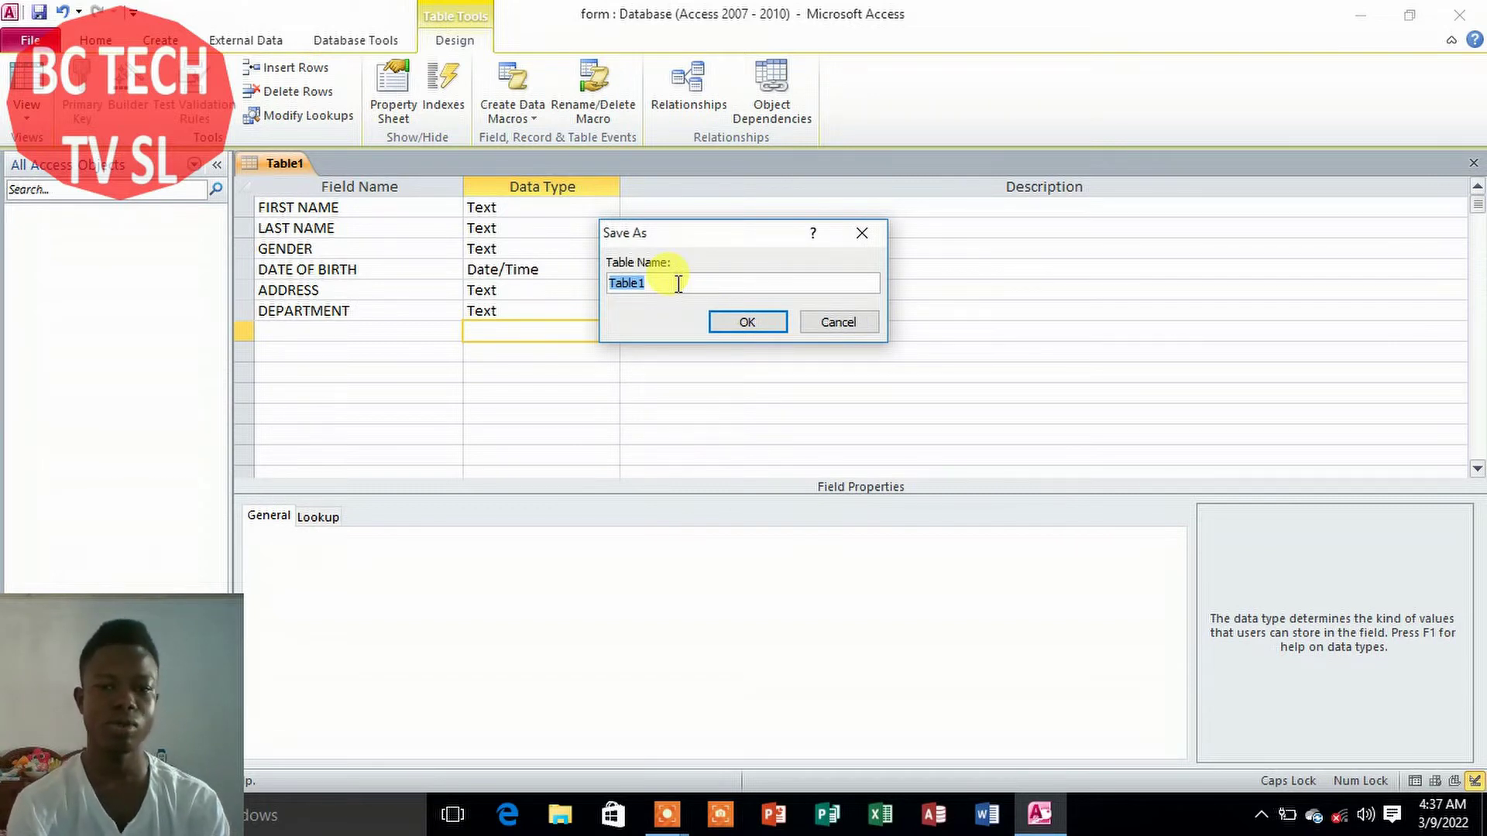
pyautogui.click(760, 327)
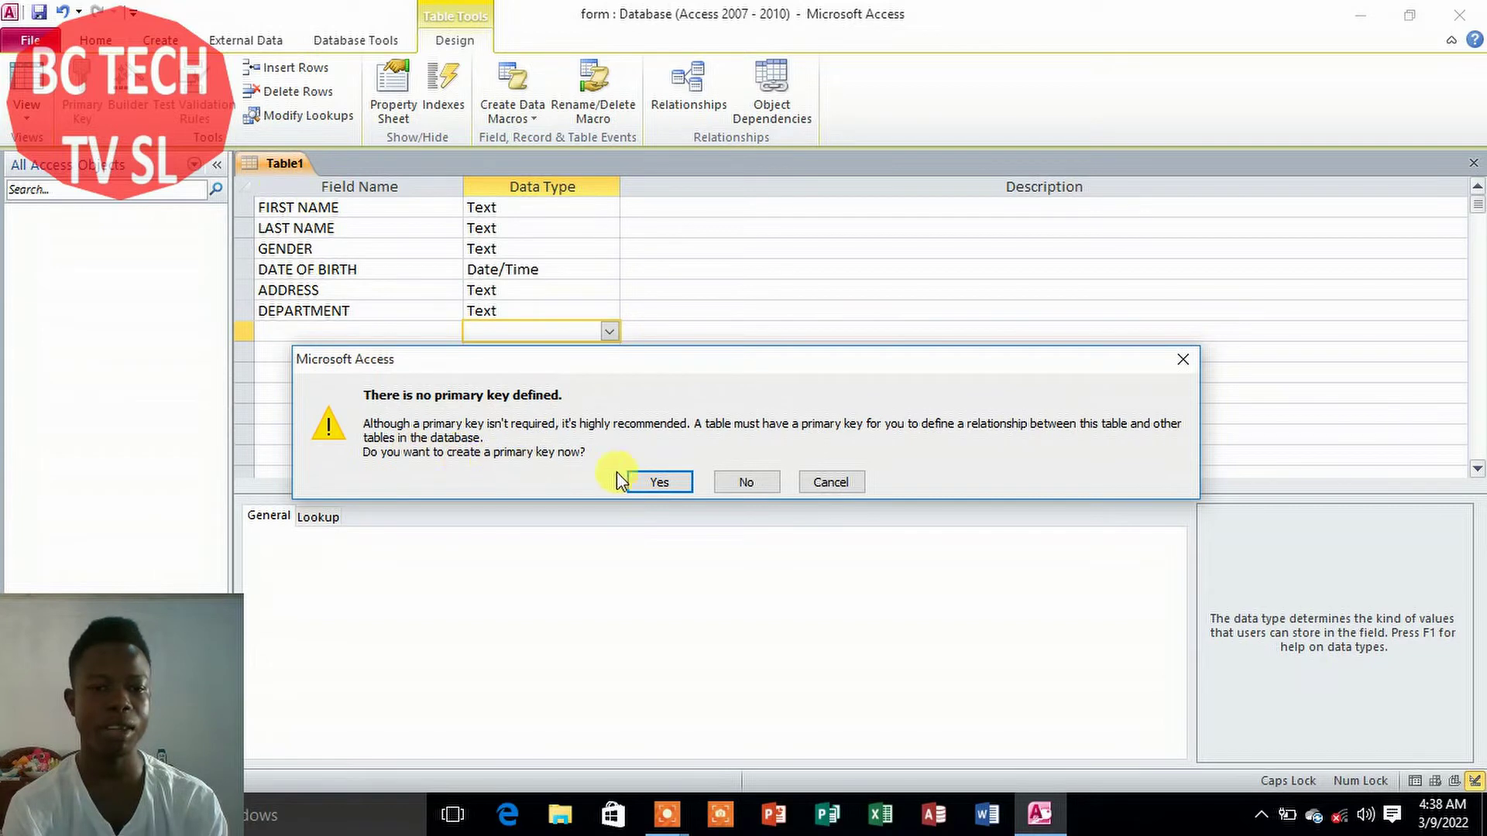
pyautogui.click(659, 482)
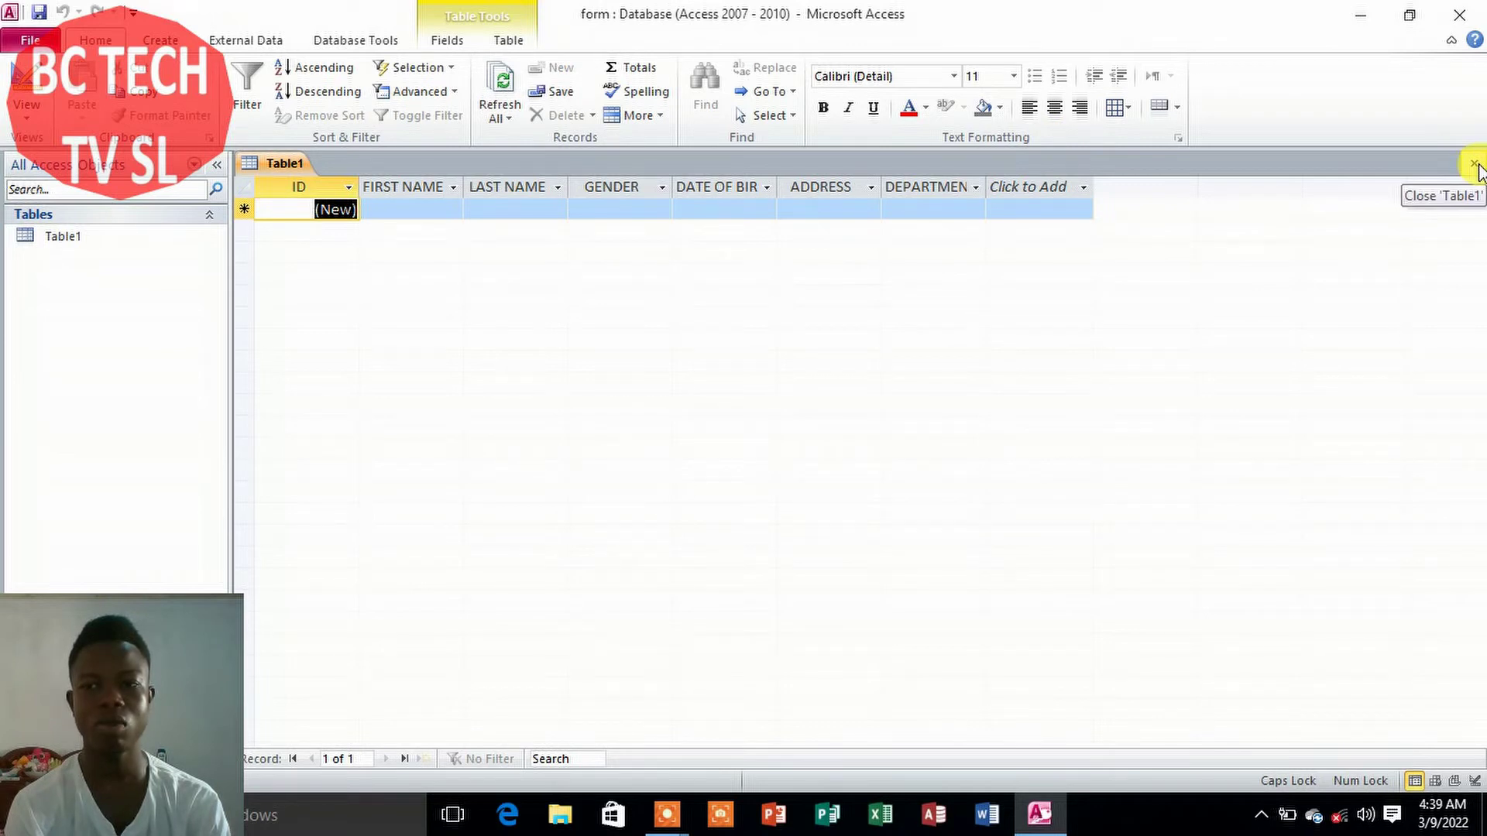
# Step: Close Table1's datasheet, reopen Table1 from the navigation pane, then close it again
pyautogui.click(1474, 166)
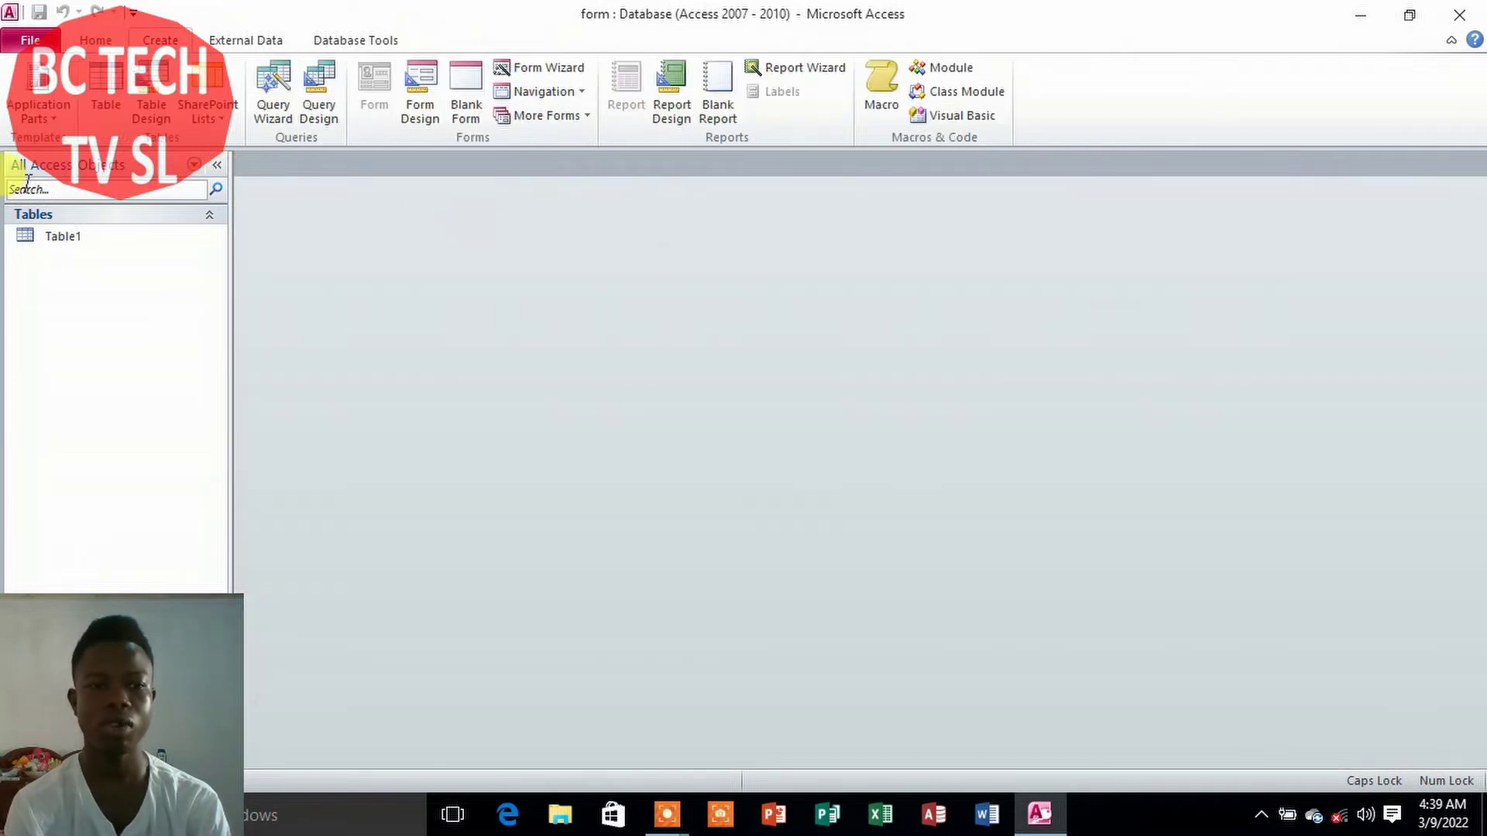
pyautogui.doubleClick(48, 242)
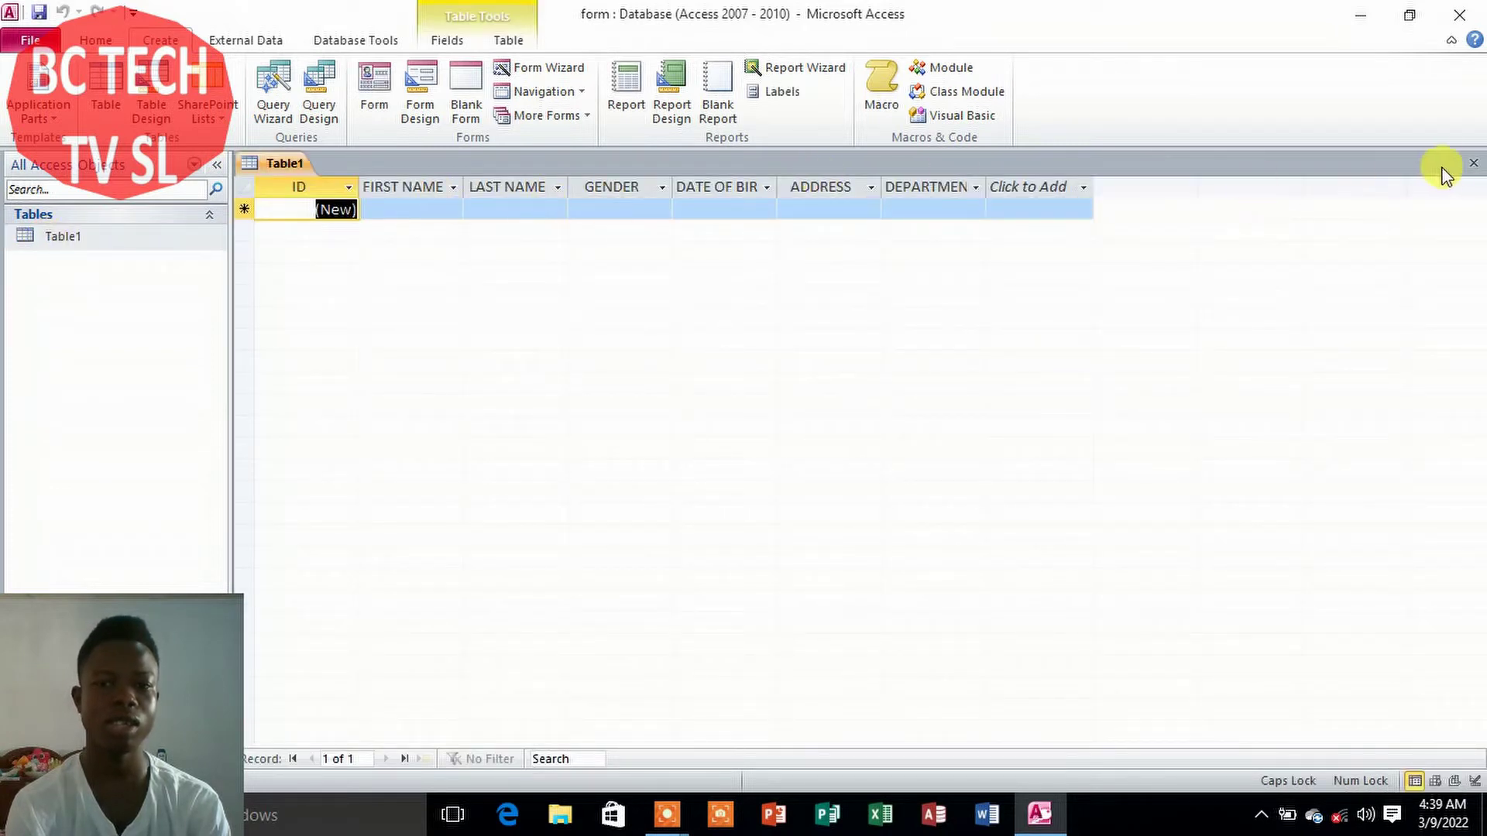
pyautogui.click(1473, 164)
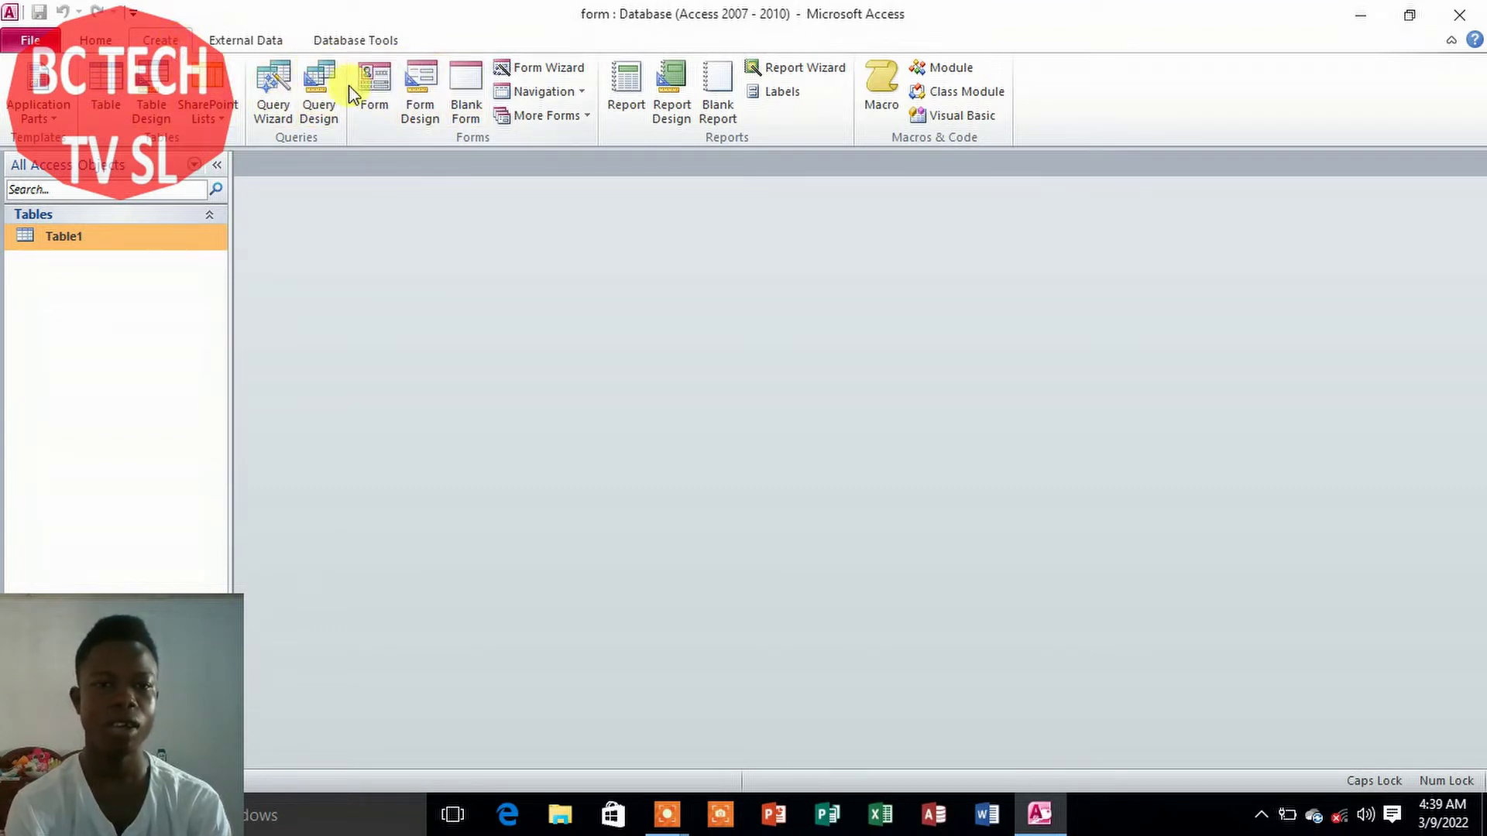
# Step: Create a blank form in Form Design and widen its Detail grid to about ten inches
pyautogui.click(410, 93)
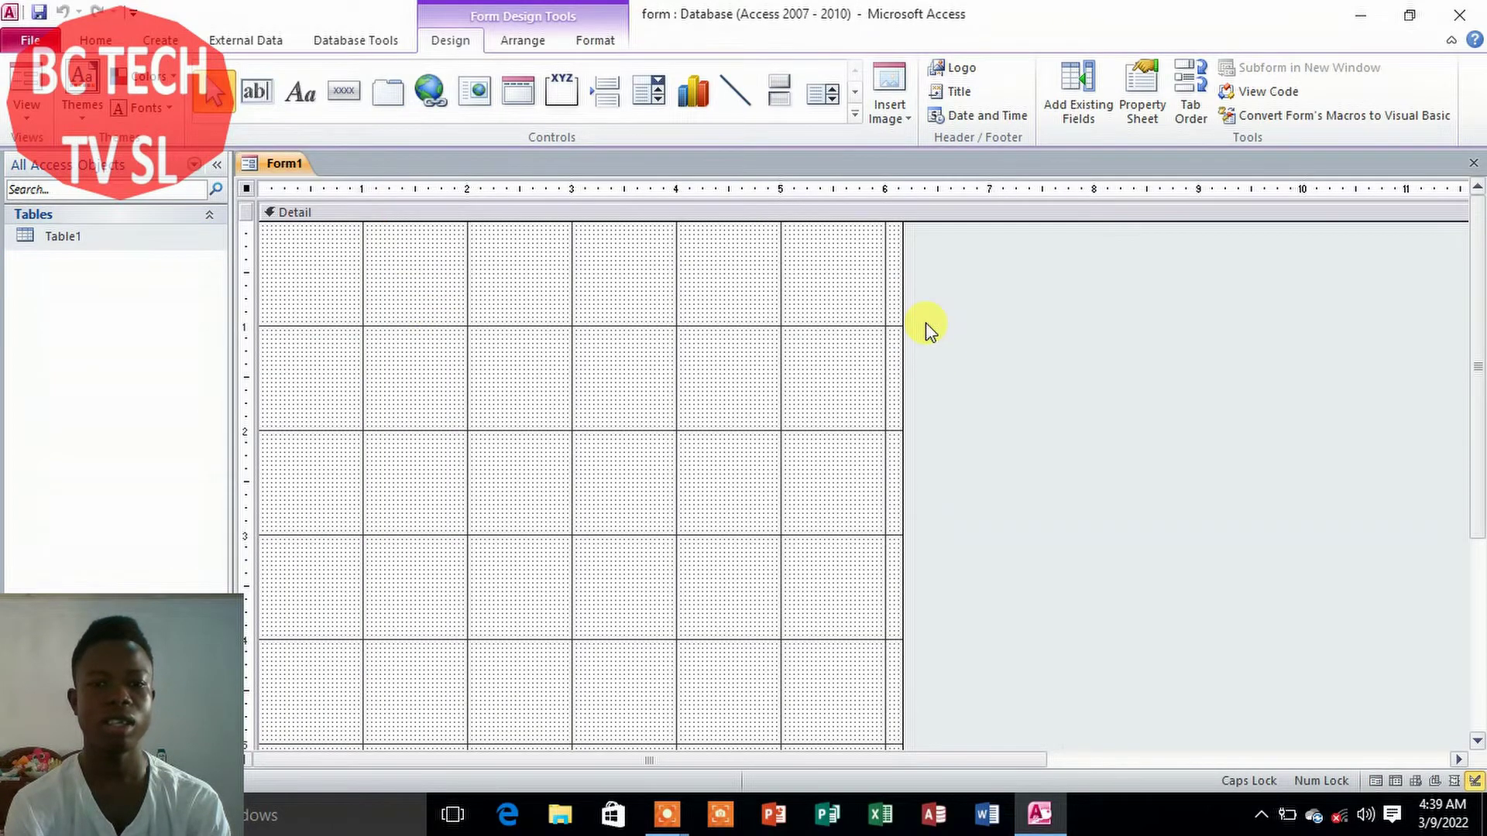
pyautogui.scroll(-5, 922, 699)
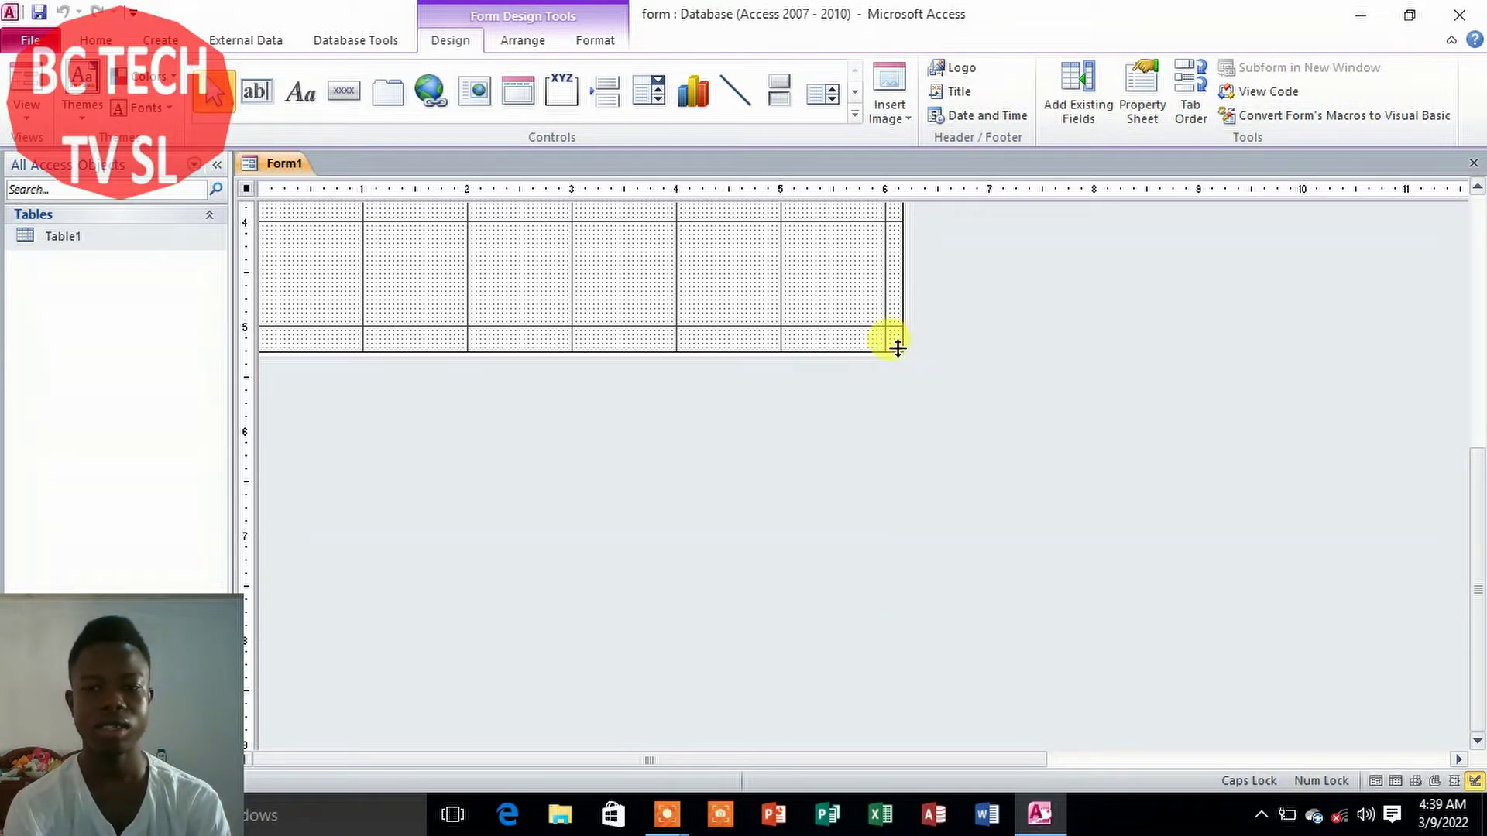
pyautogui.moveTo(897, 347); pyautogui.dragTo(1357, 325)
pyautogui.scroll(5, 1144, 462)
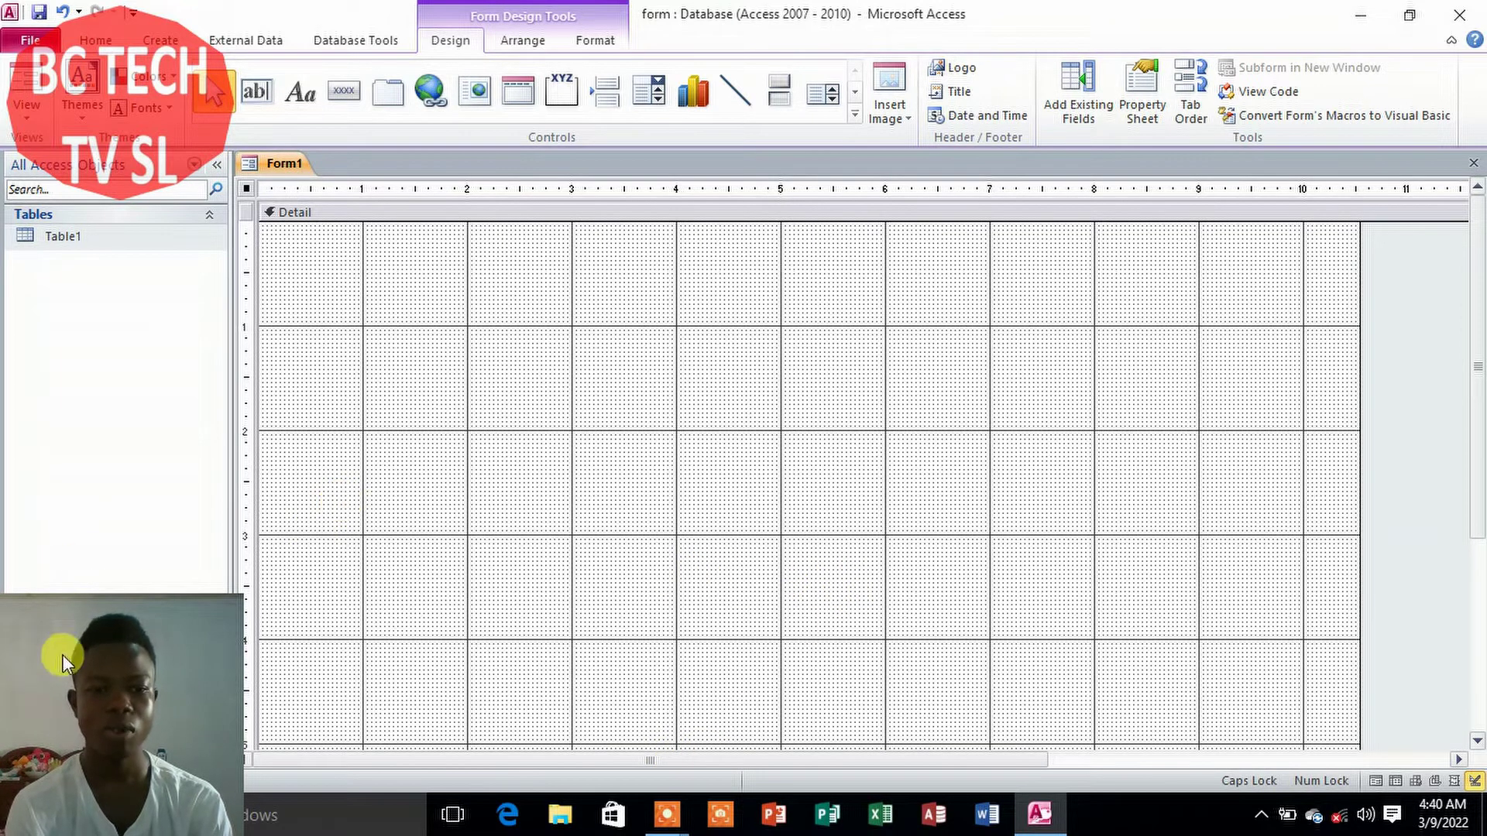
pyautogui.click(170, 648)
pyautogui.moveTo(203, 602); pyautogui.dragTo(159, 603)
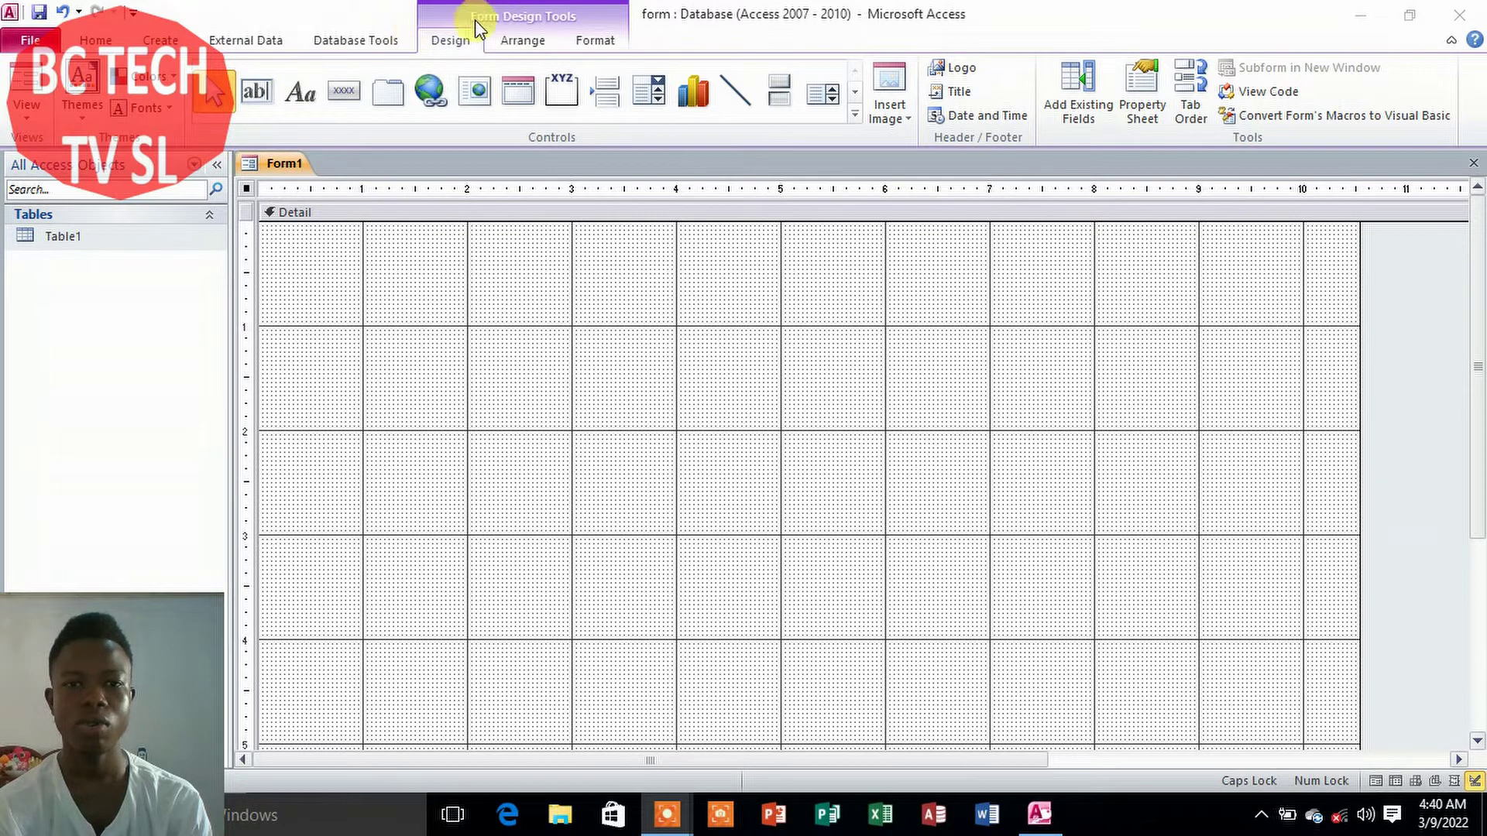
# Step: Refocus the Access window and show the Field List pane beside Form1
pyautogui.click(333, 14)
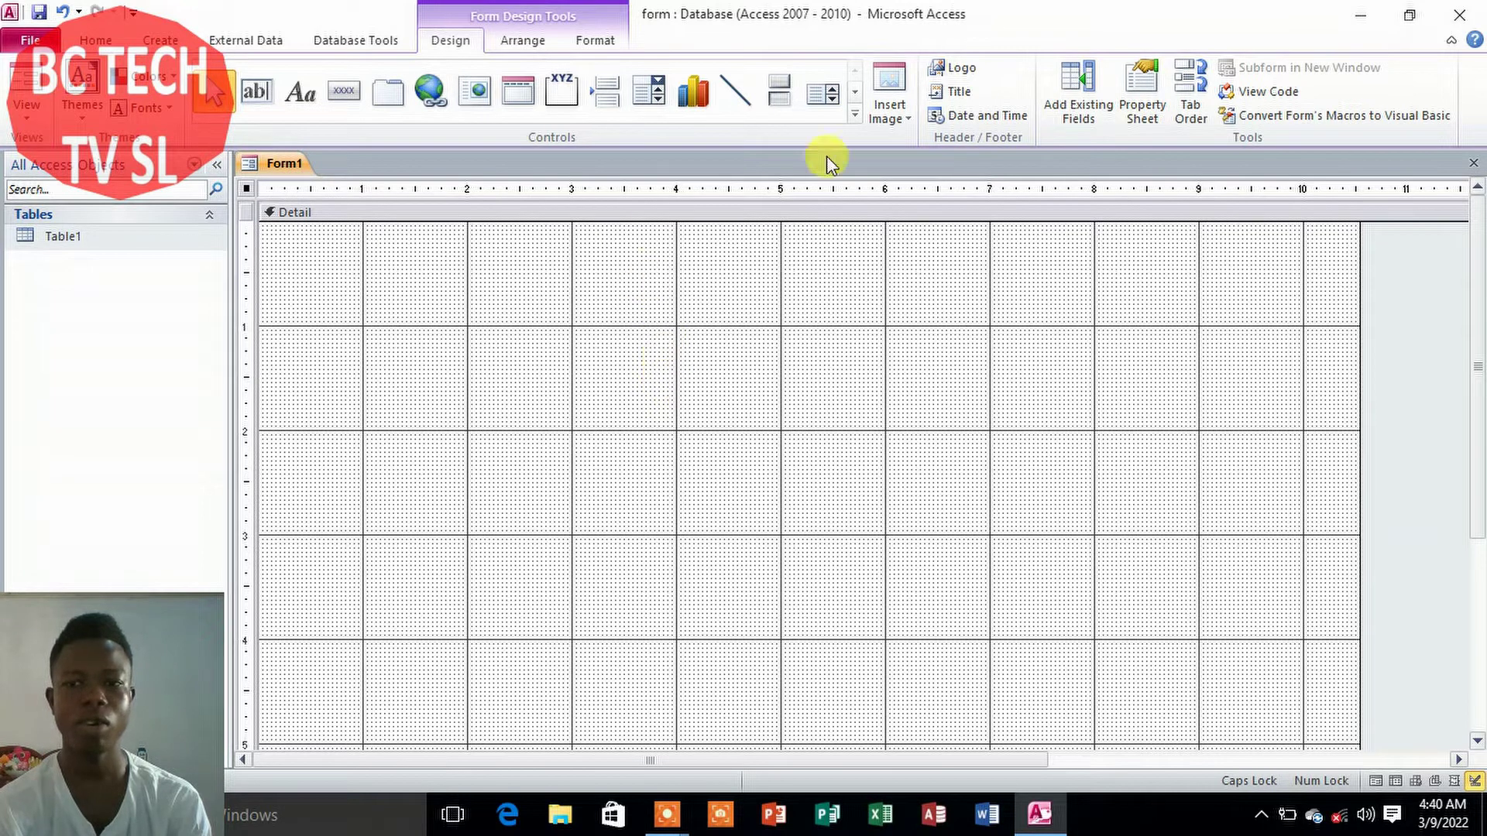
pyautogui.click(1076, 93)
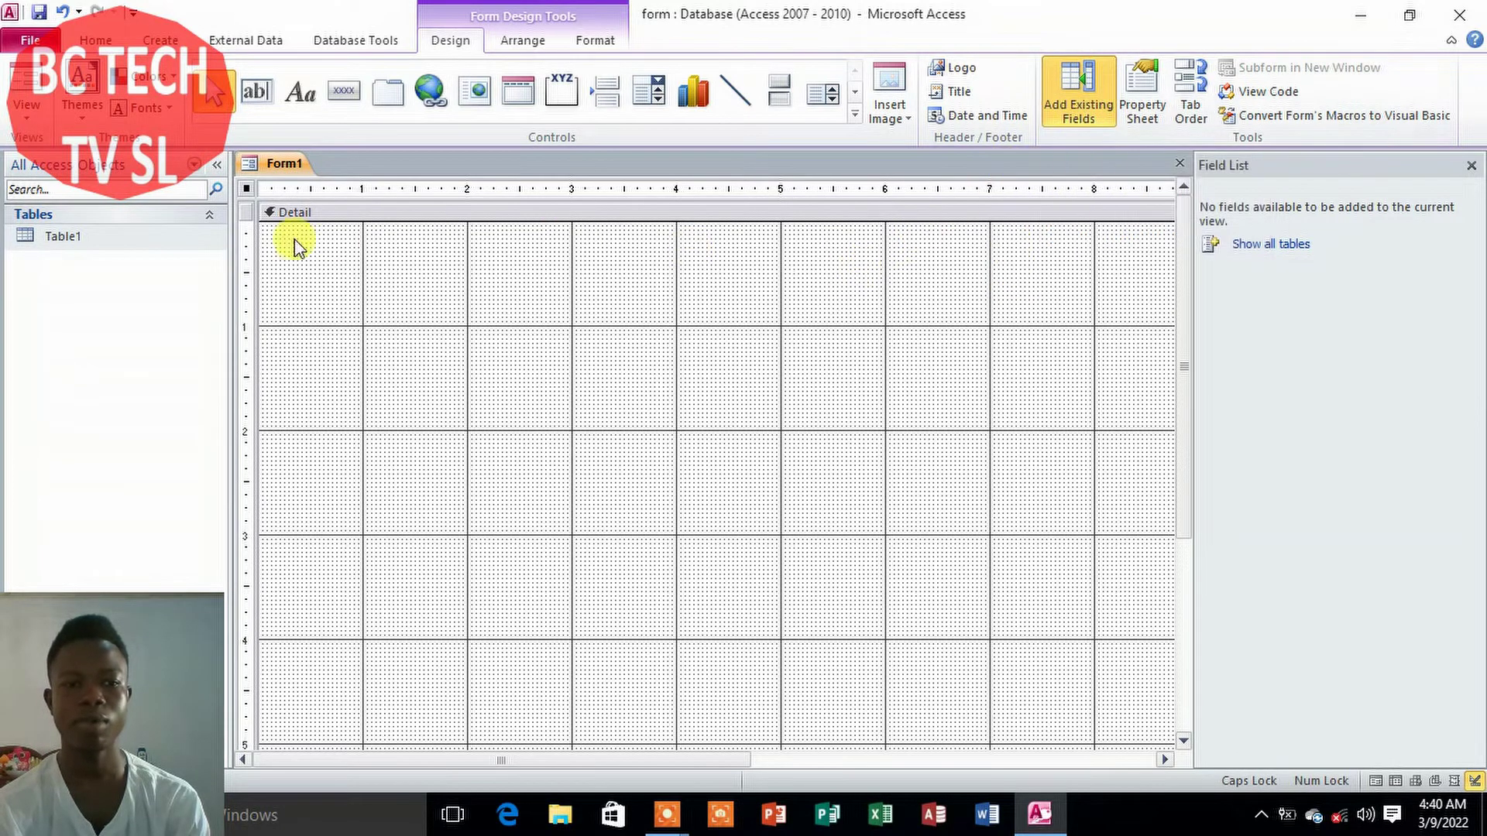
pyautogui.doubleClick(84, 244)
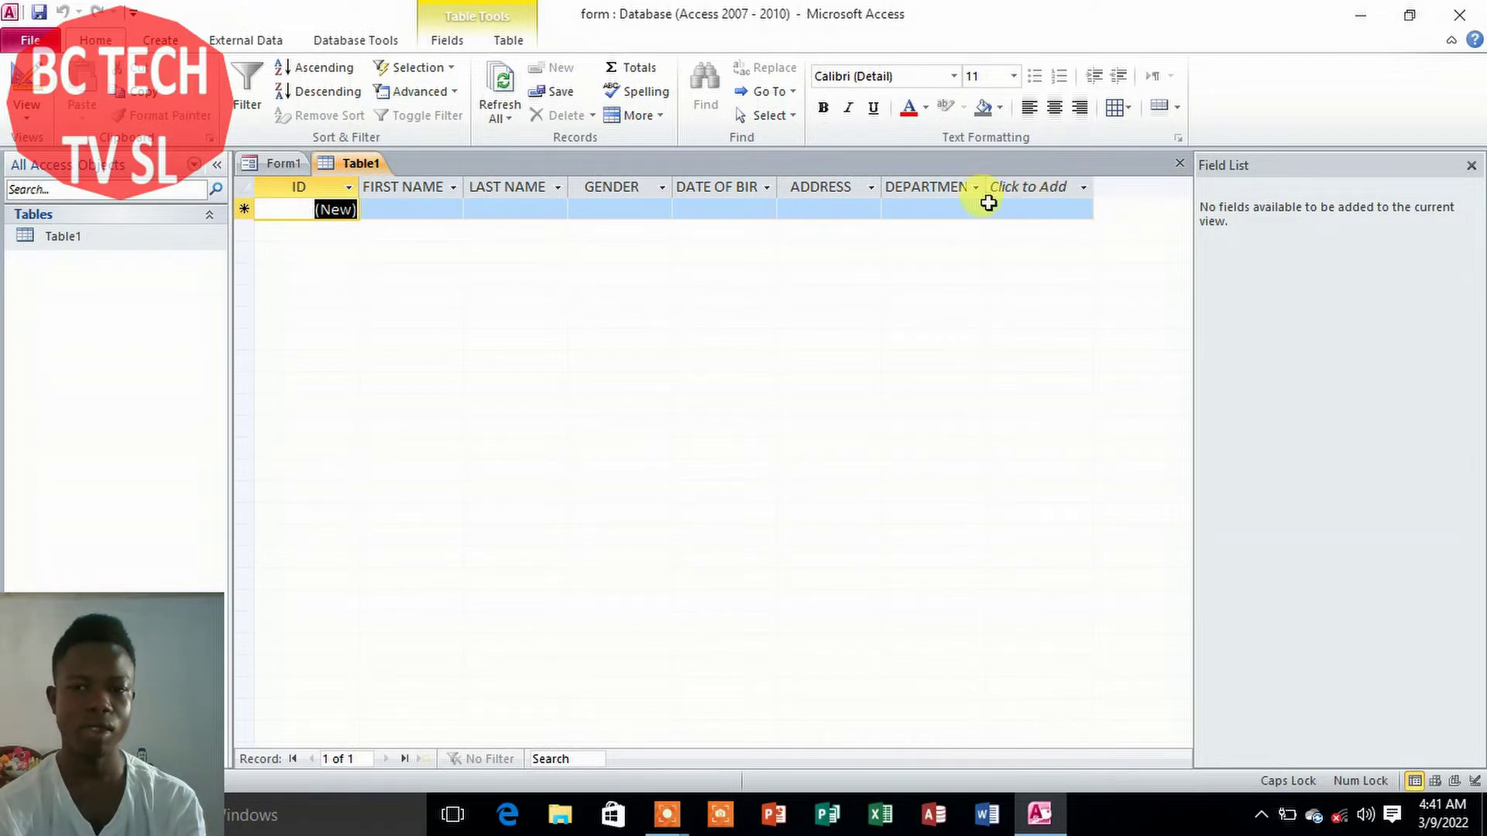
pyautogui.click(1178, 163)
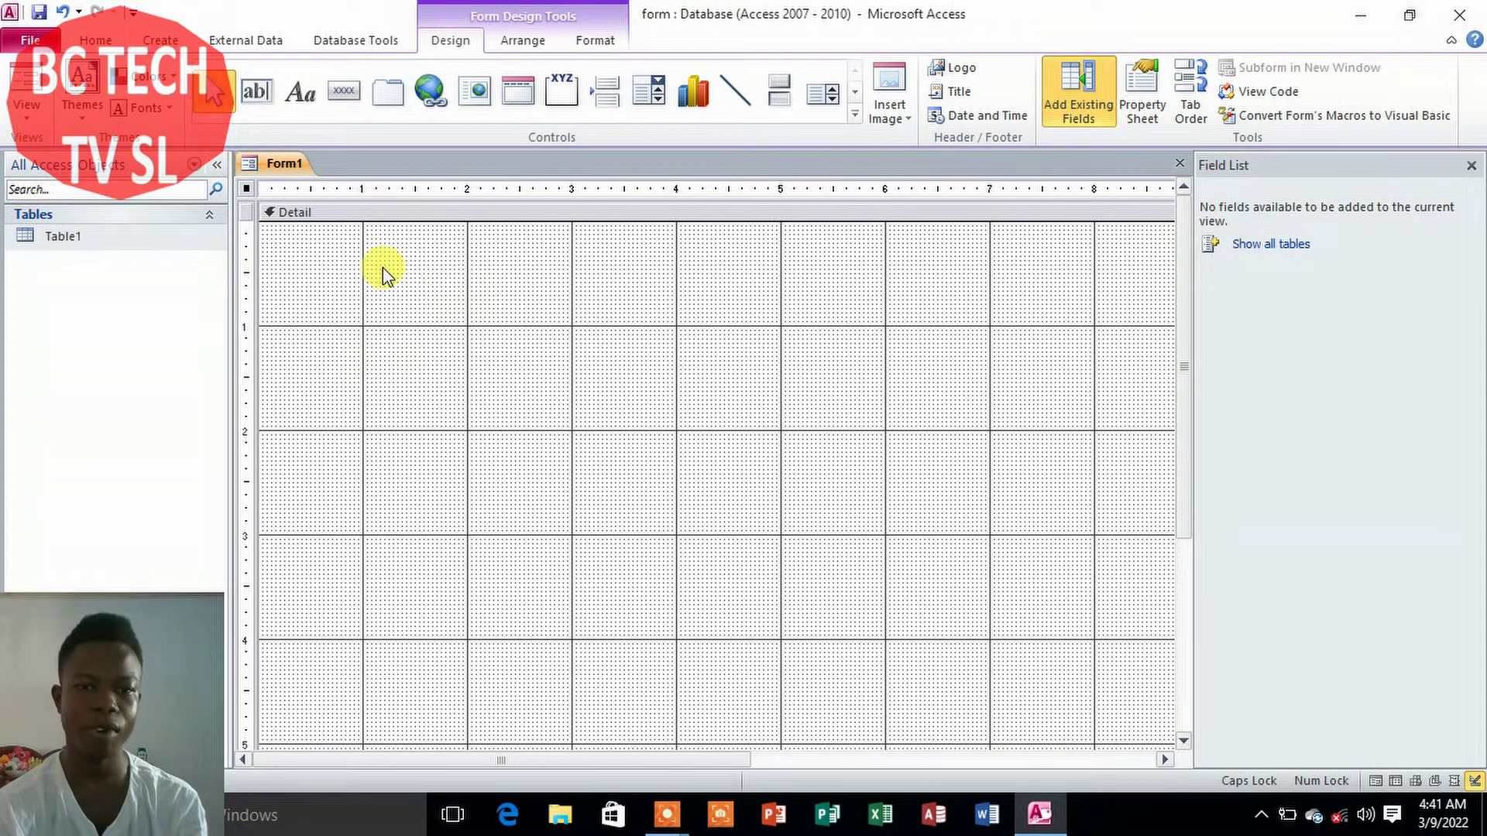
# Step: Reopen the Field List, show all tables, and expand Table1 to list its fields
pyautogui.click(1076, 109)
pyautogui.click(1072, 105)
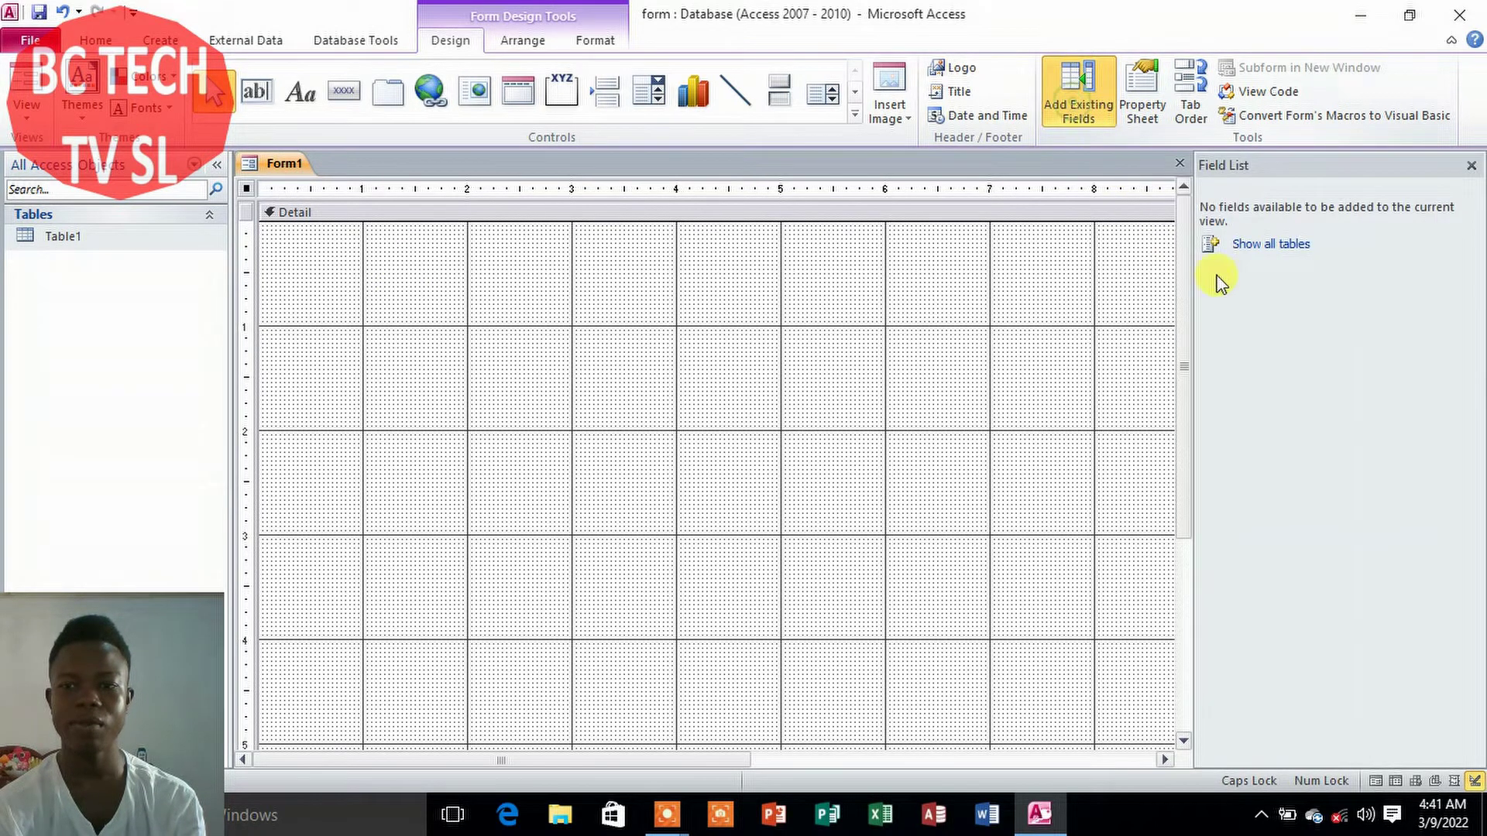
pyautogui.click(1257, 245)
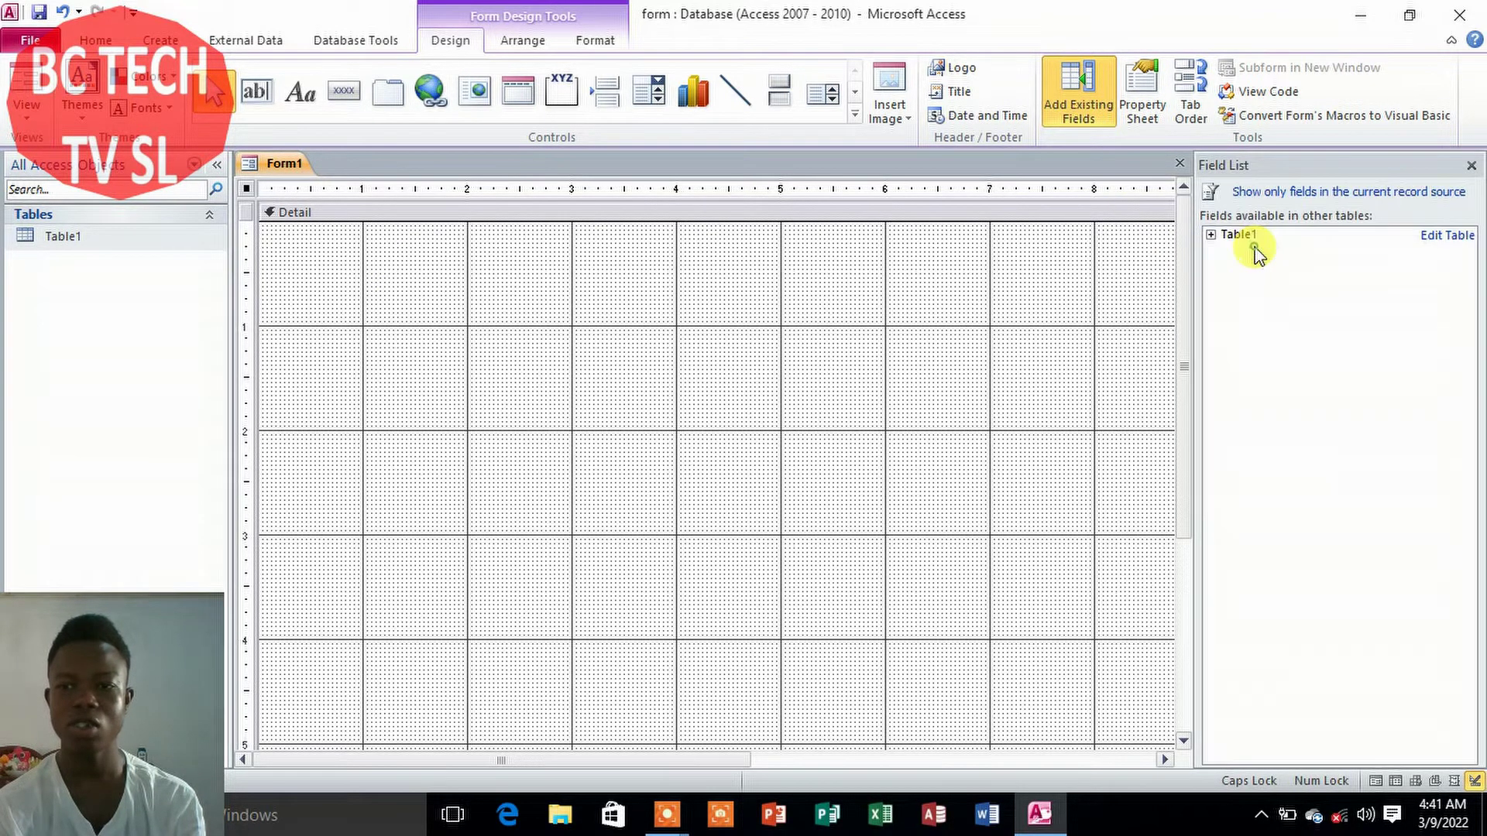
pyautogui.click(1211, 235)
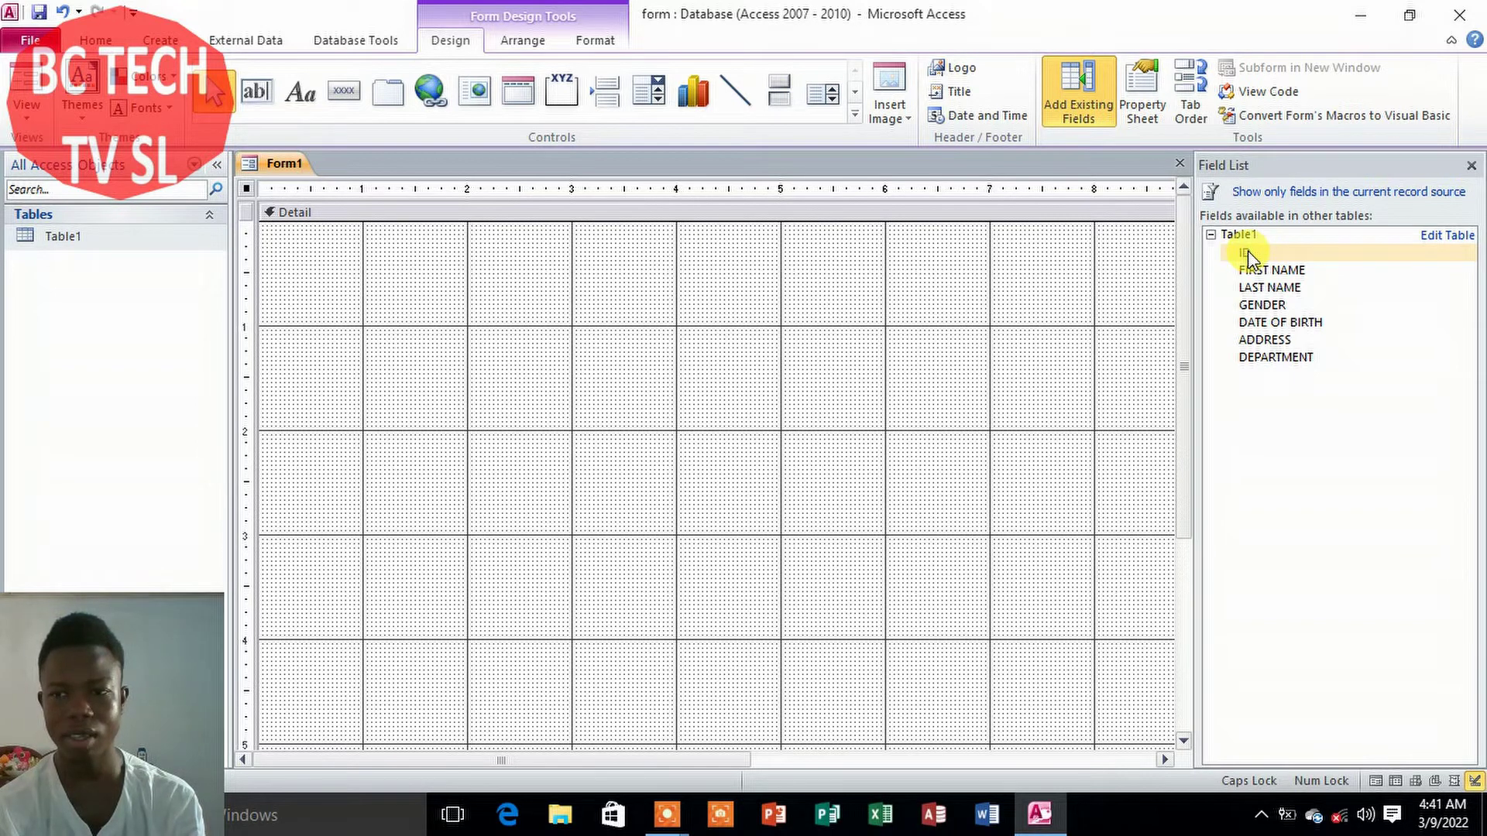
# Step: Add ID, FIRST NAME, LAST NAME, GENDER, DATE OF BIRTH, ADDRESS and DEPARTMENT to the Detail section
pyautogui.doubleClick(1245, 253)
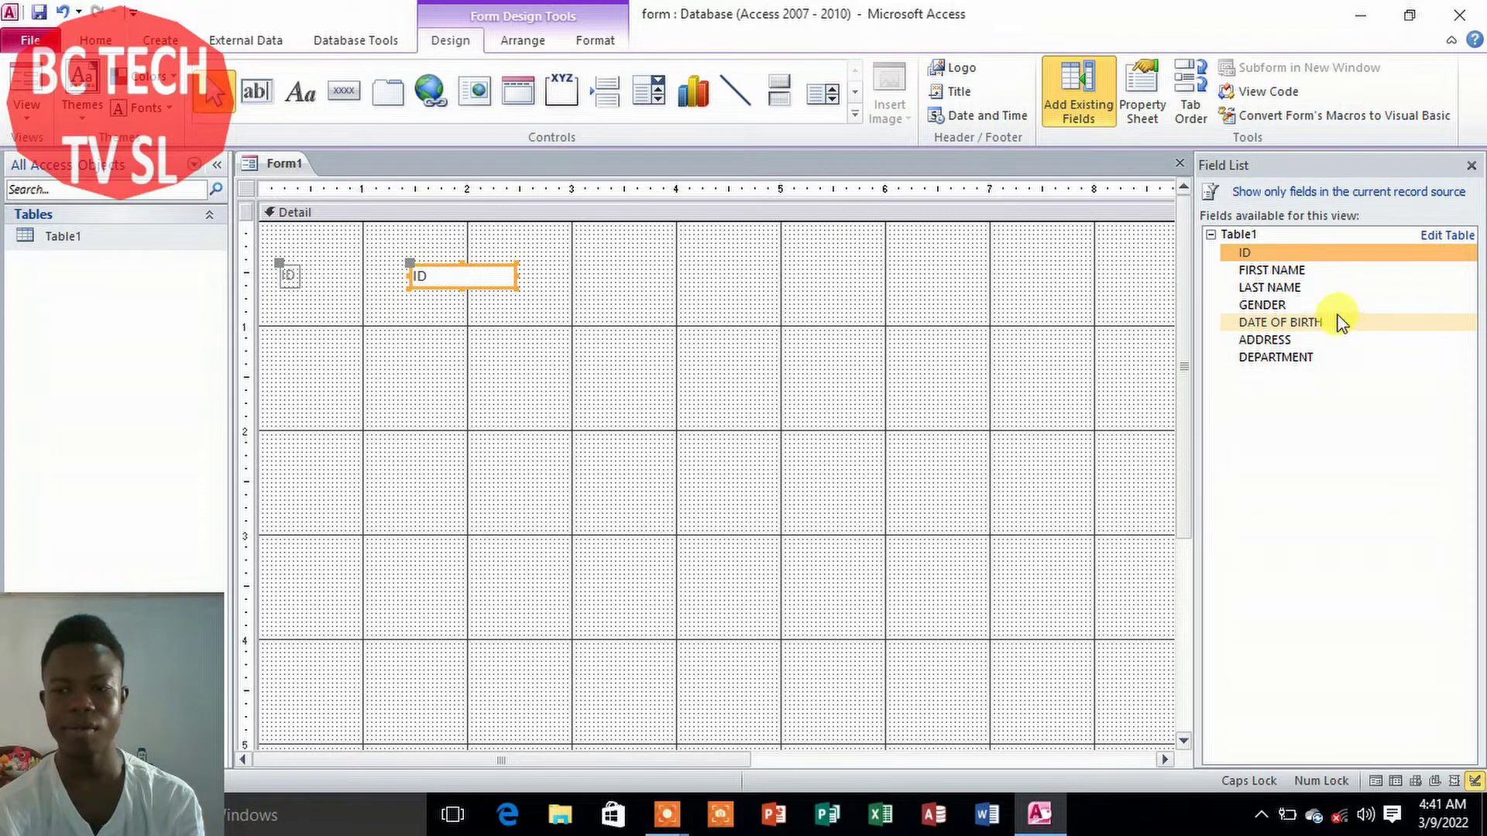
pyautogui.doubleClick(1262, 270)
pyautogui.doubleClick(1264, 288)
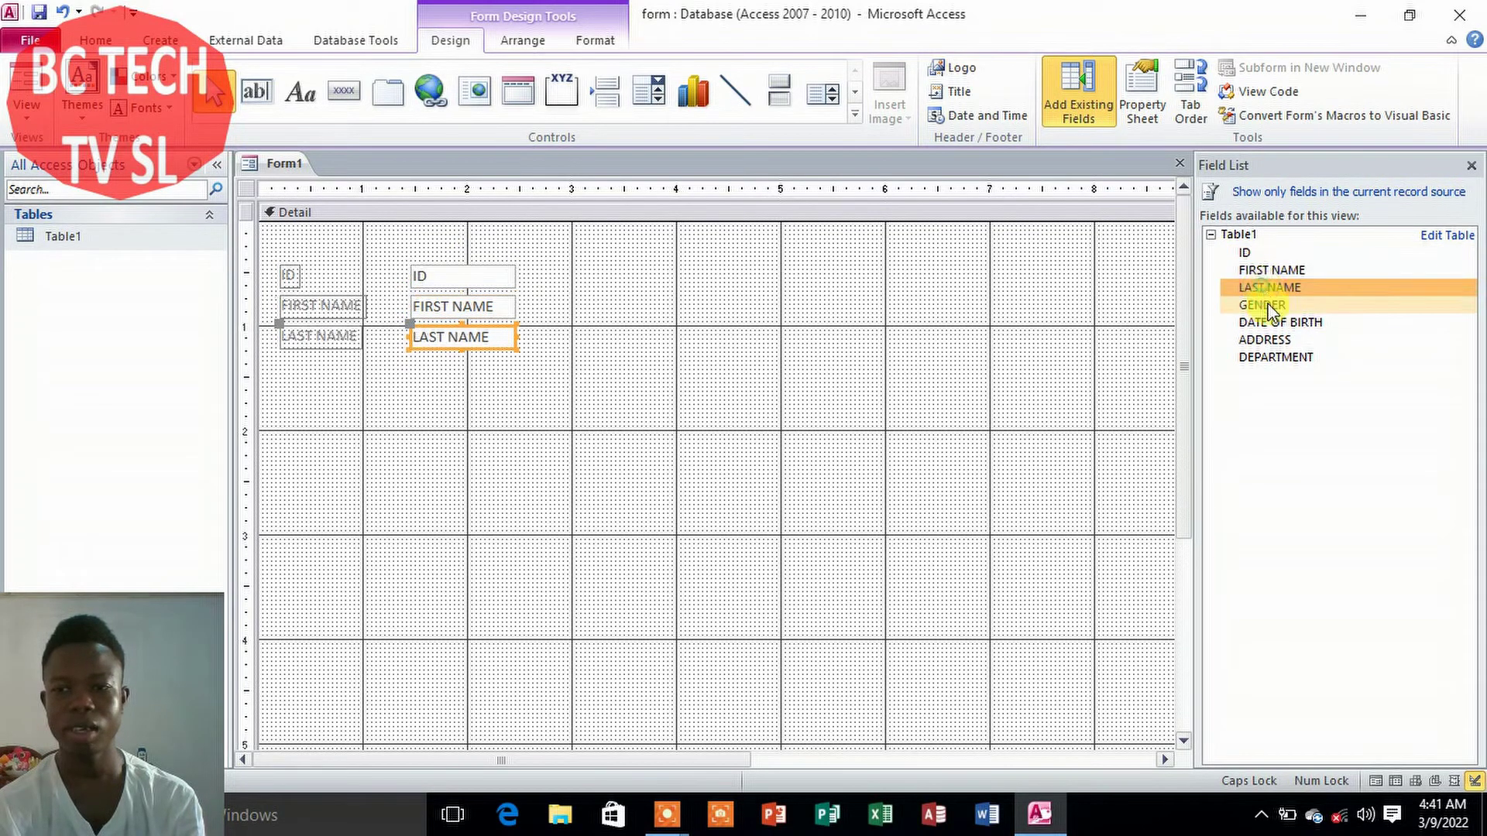
pyautogui.doubleClick(1262, 305)
pyautogui.doubleClick(1283, 324)
pyautogui.doubleClick(1265, 341)
pyautogui.doubleClick(1287, 359)
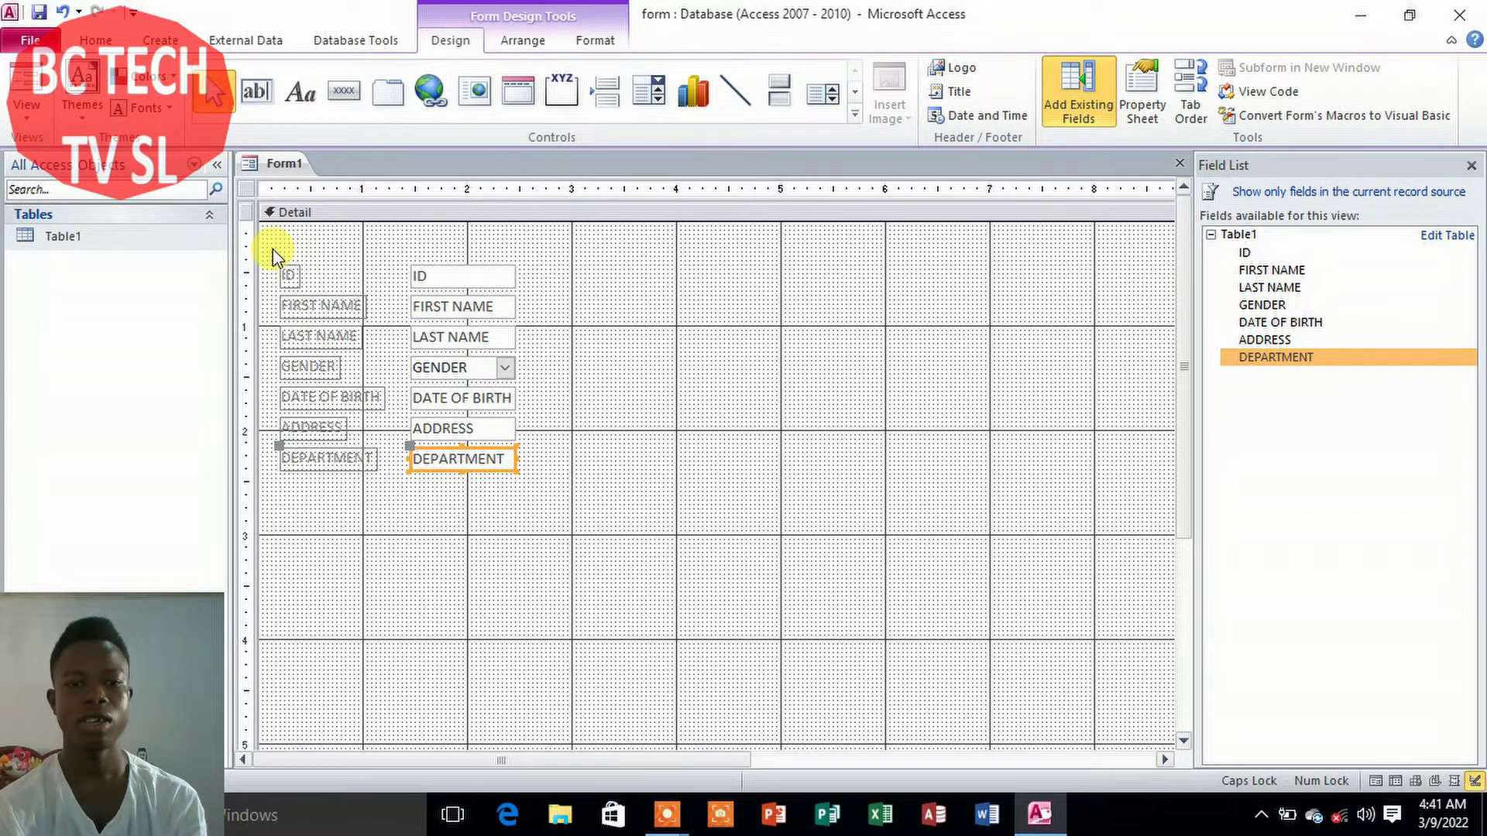
# Step: Move all the field labels and boxes toward the middle and widen them leftward
pyautogui.moveTo(271, 255); pyautogui.dragTo(558, 505)
pyautogui.moveTo(458, 300); pyautogui.dragTo(729, 387)
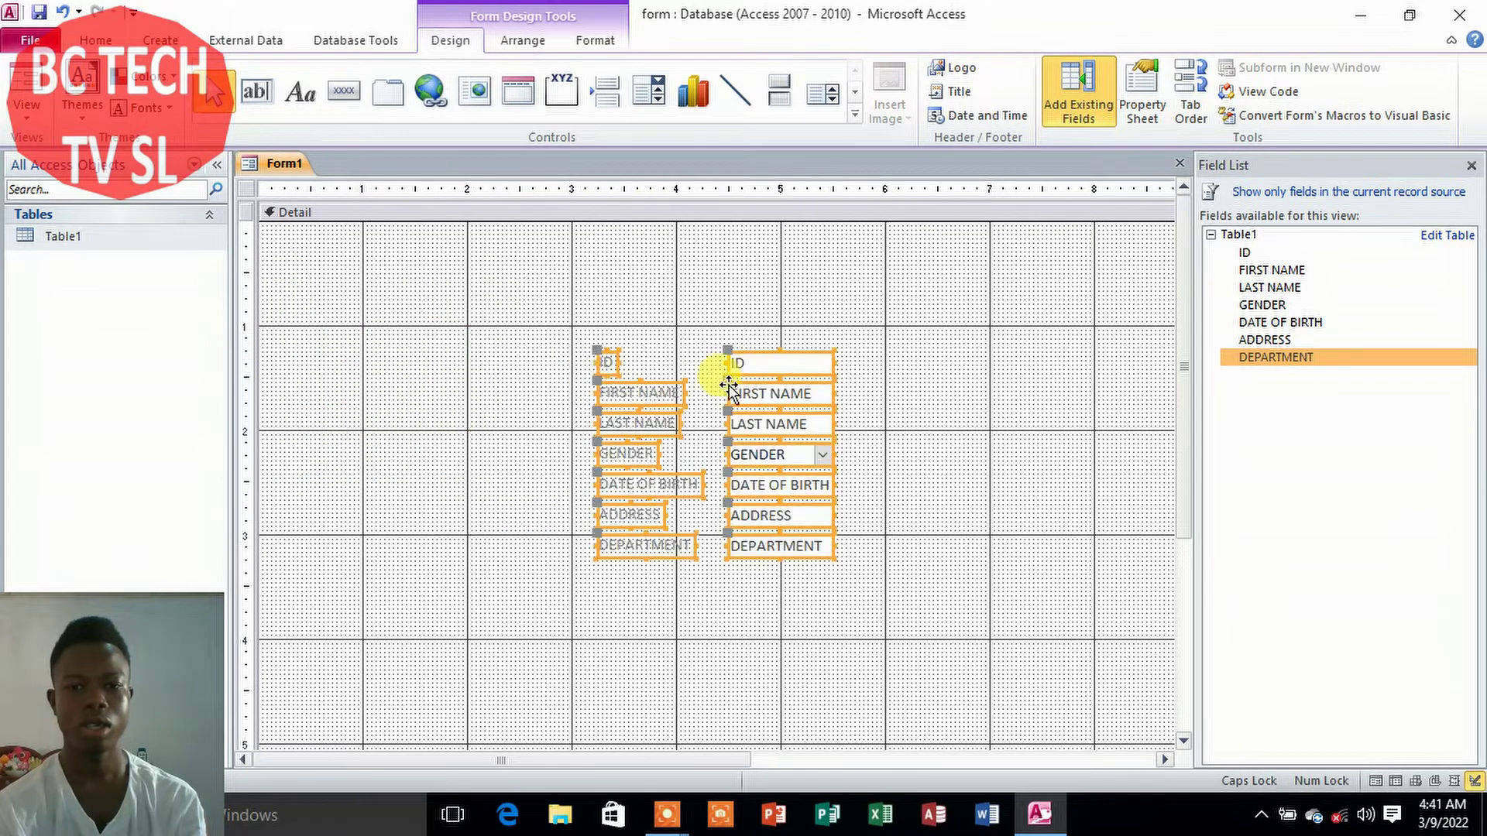
pyautogui.moveTo(597, 360); pyautogui.dragTo(322, 362)
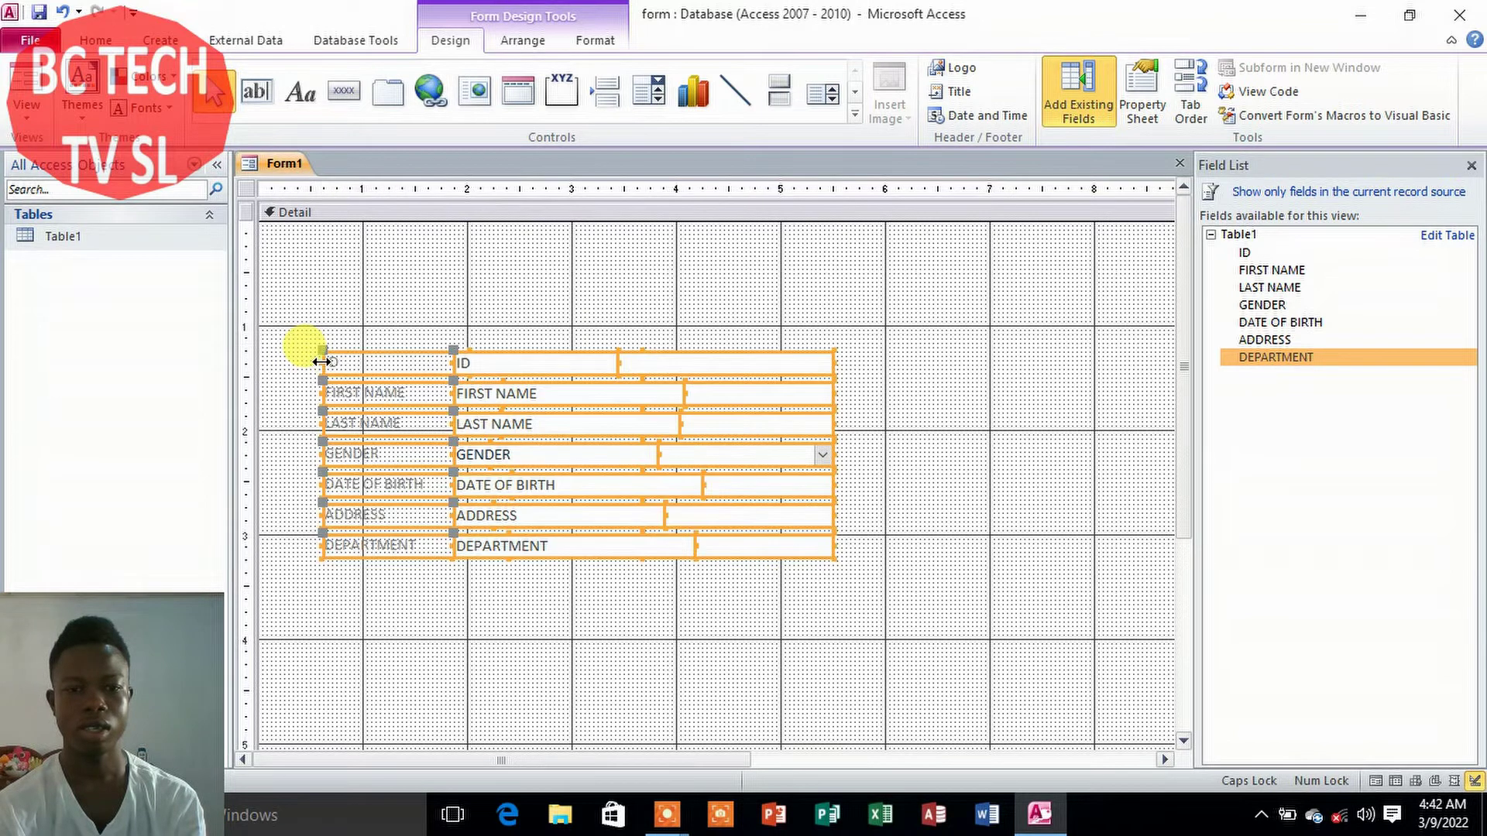
pyautogui.click(504, 612)
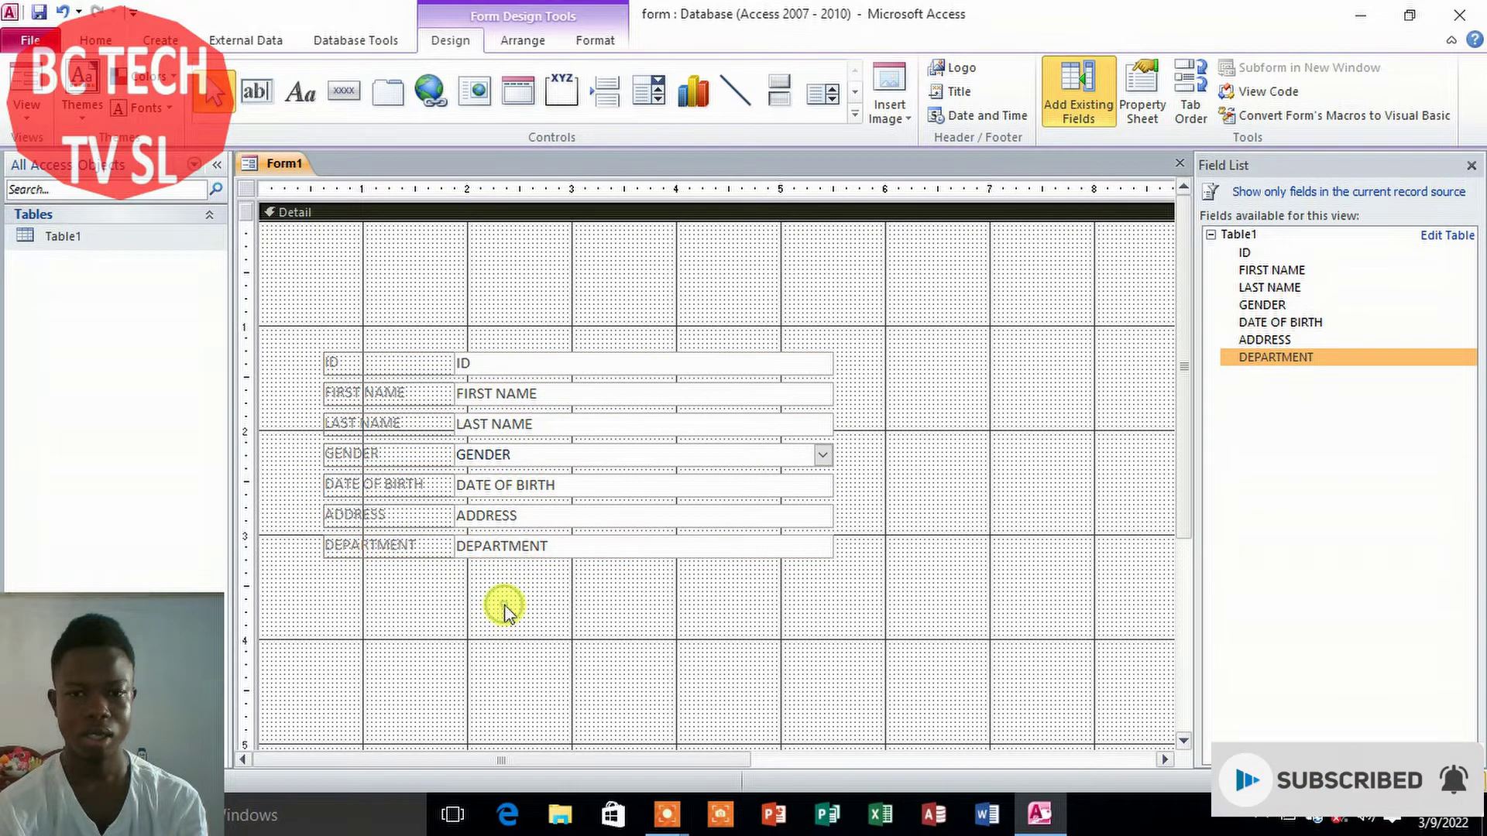
pyautogui.moveTo(520, 324); pyautogui.dragTo(580, 596)
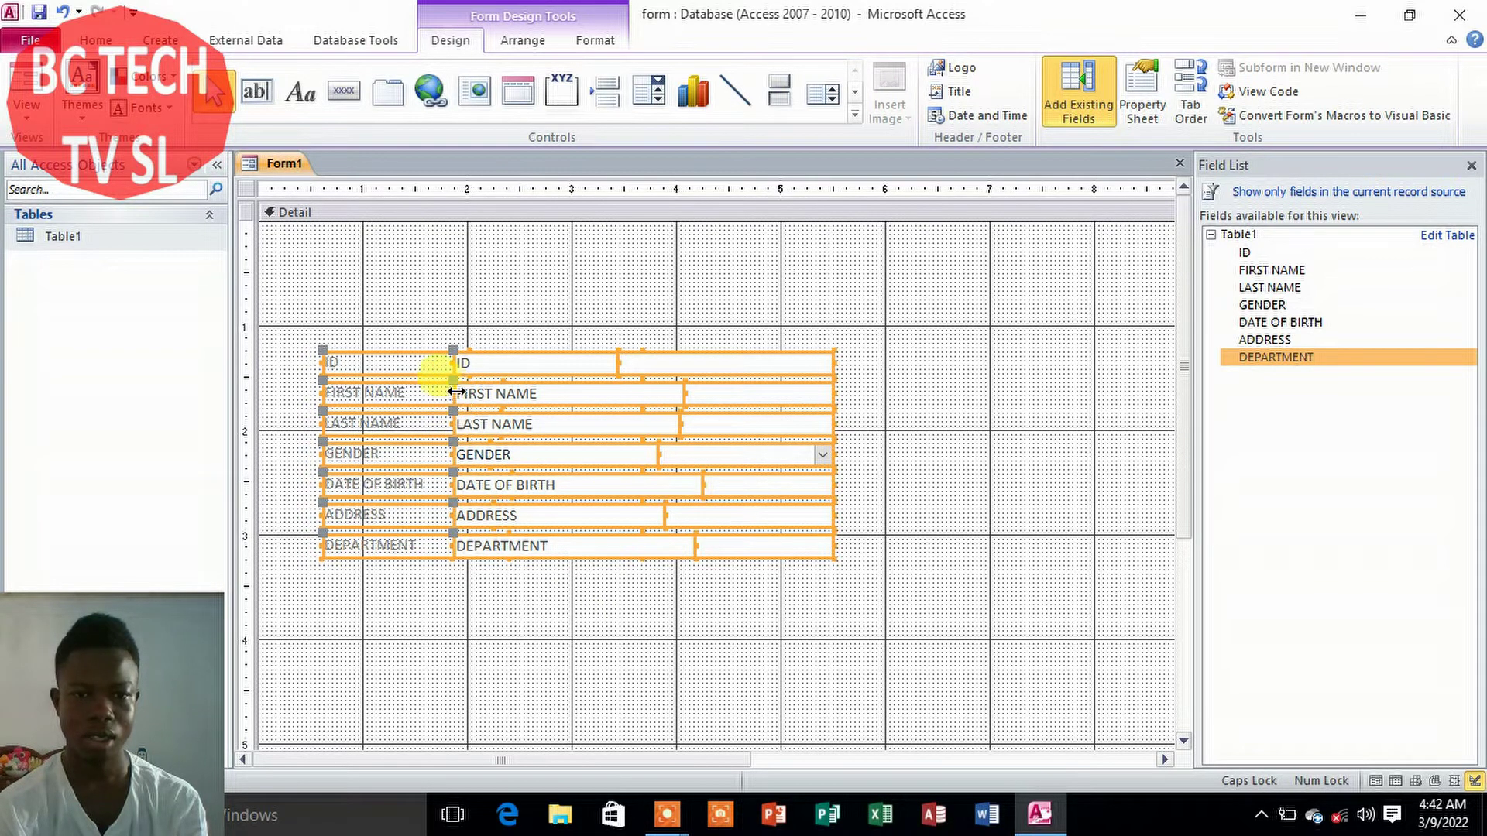
pyautogui.moveTo(455, 392); pyautogui.dragTo(419, 393)
pyautogui.click(563, 598)
pyautogui.click(612, 453)
# Step: Adjust individual boxes, resizing the ADDRESS box and then undoing that change
pyautogui.moveTo(522, 321); pyautogui.dragTo(537, 604)
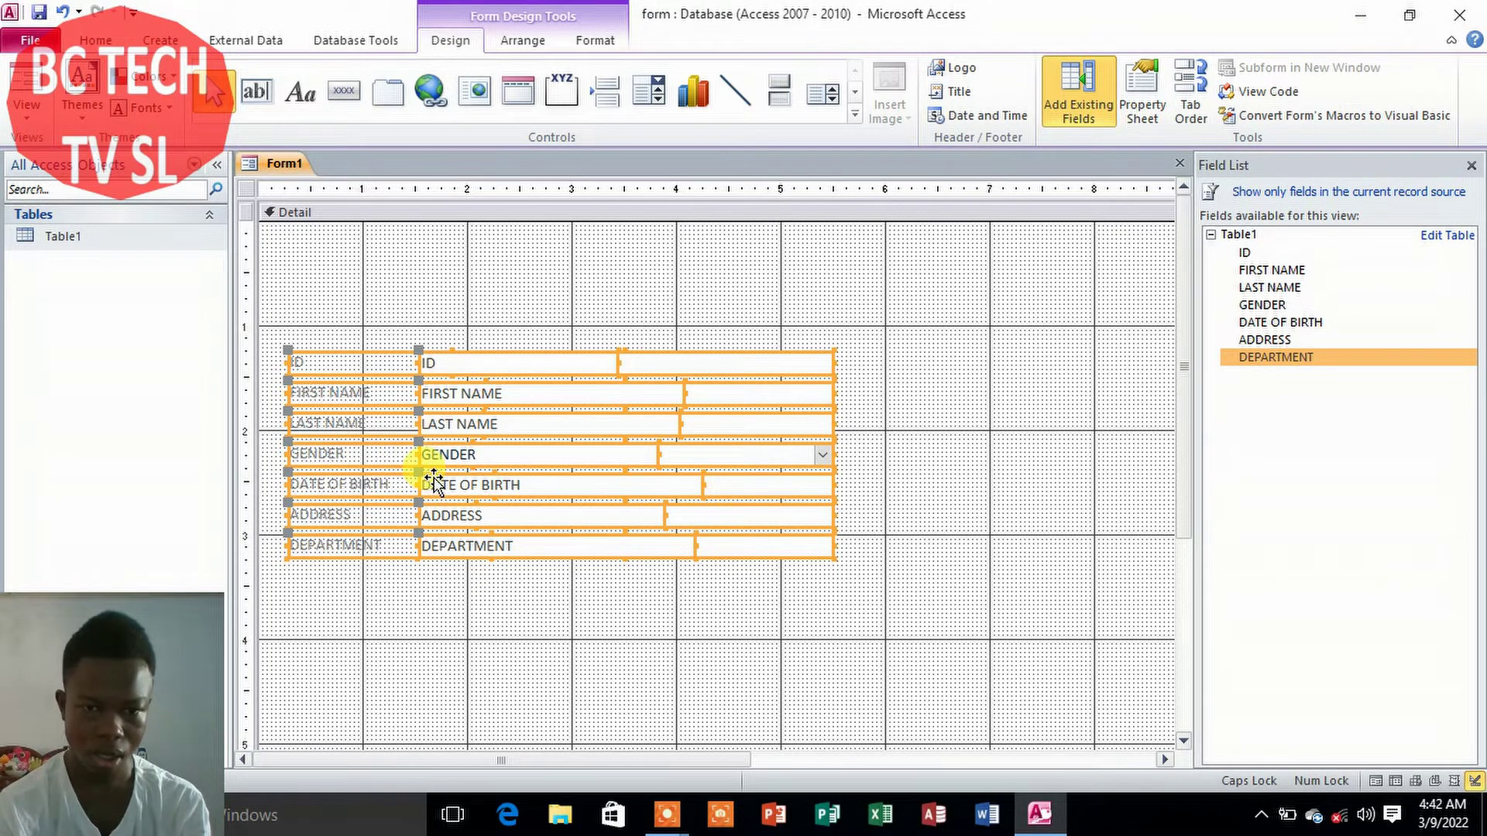
pyautogui.click(432, 604)
pyautogui.click(436, 549)
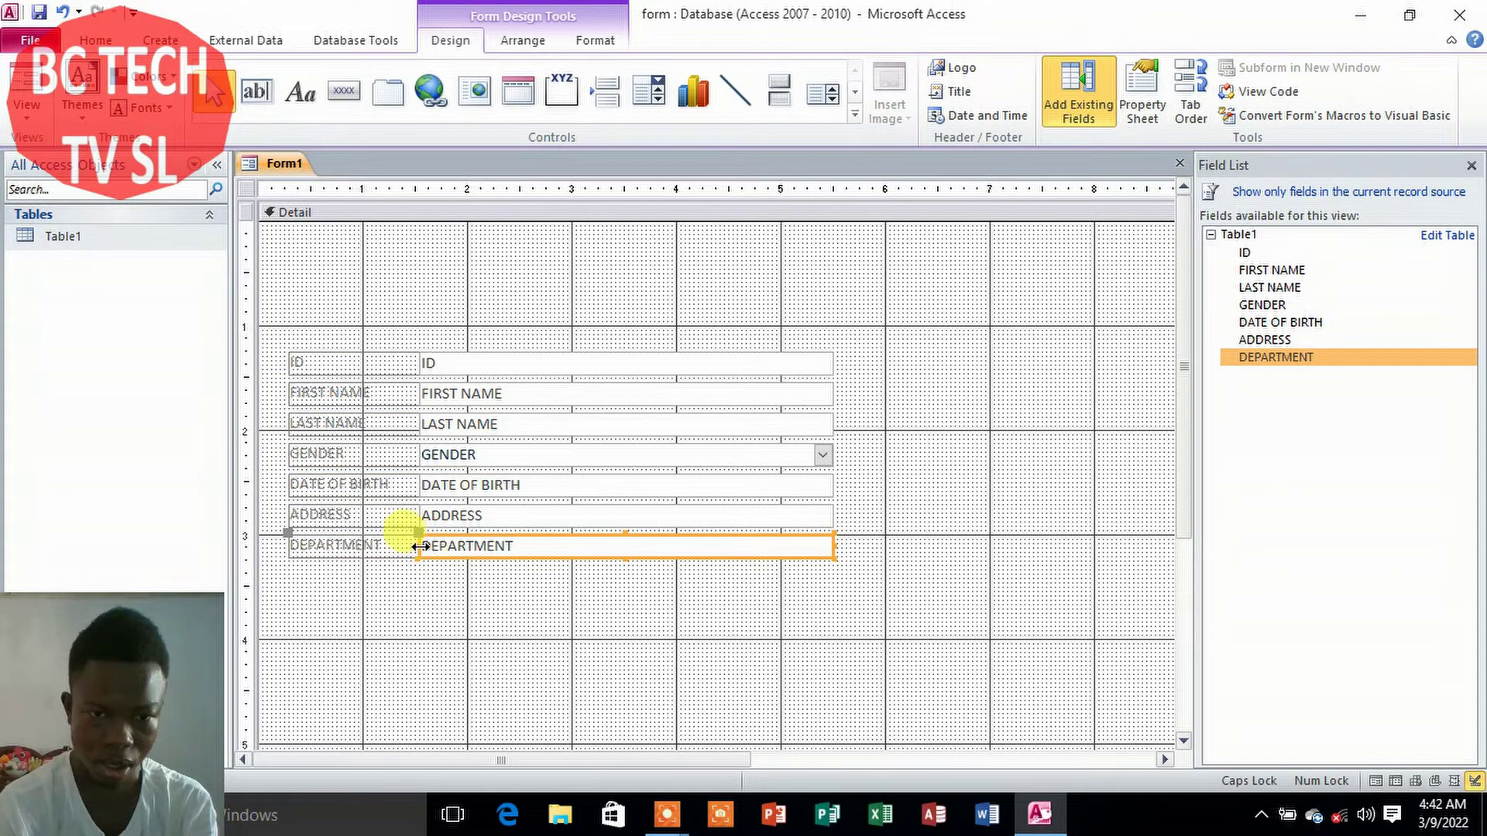
pyautogui.moveTo(481, 630); pyautogui.dragTo(459, 395)
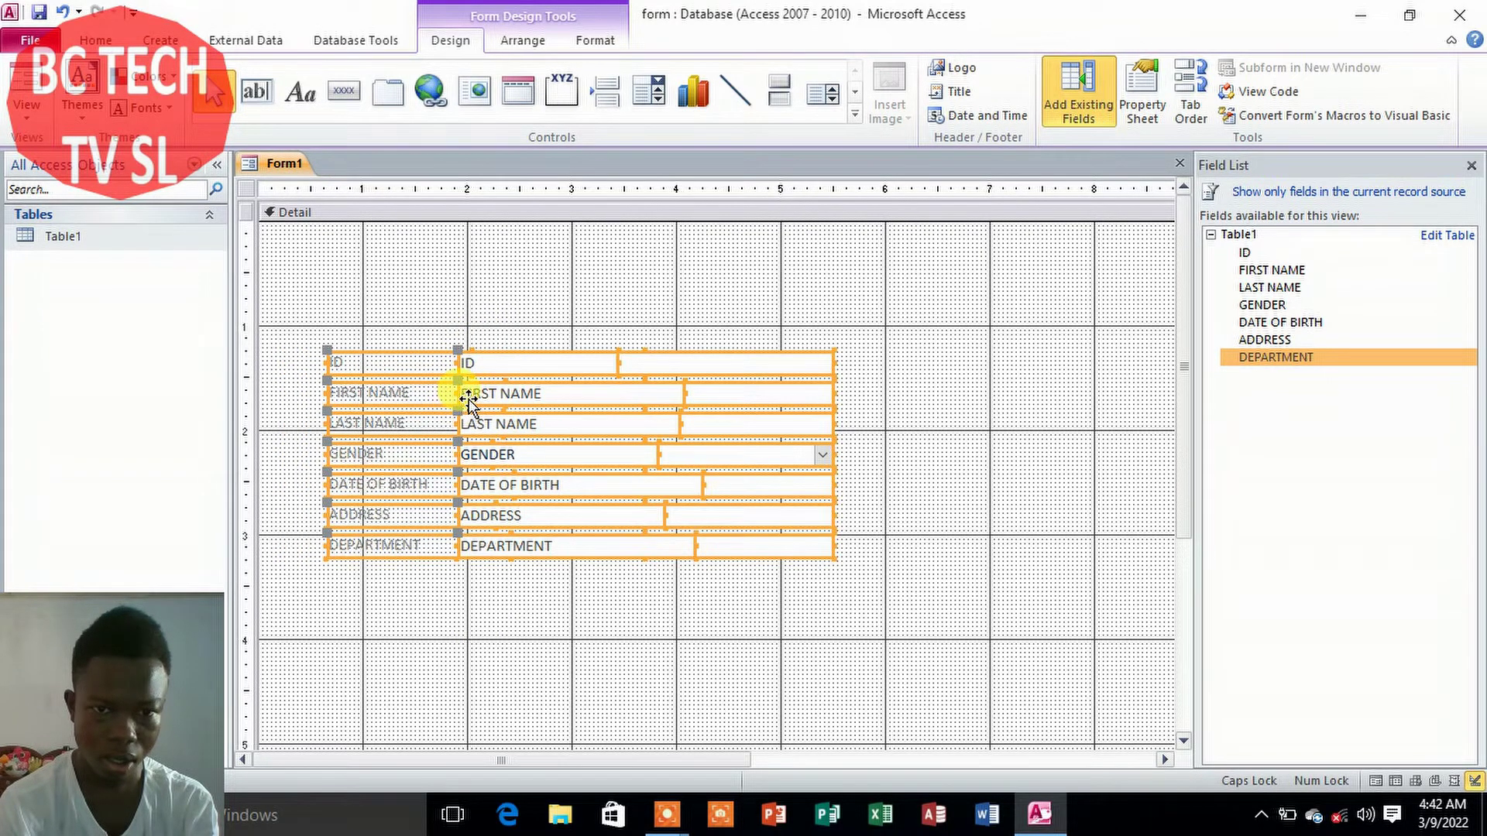
pyautogui.click(522, 614)
pyautogui.click(476, 515)
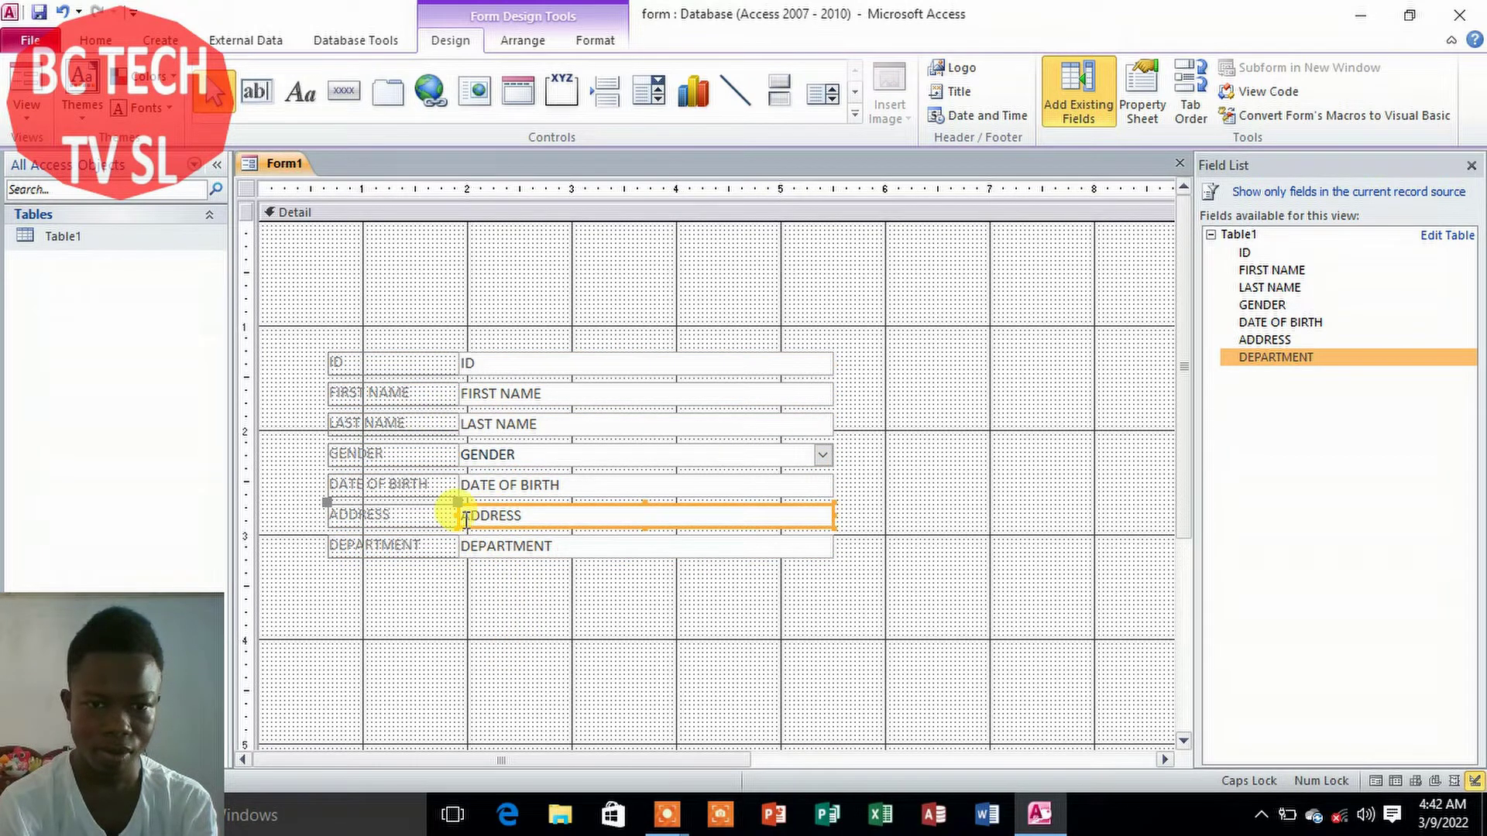
pyautogui.moveTo(465, 514); pyautogui.dragTo(494, 517)
pyautogui.click(423, 529)
pyautogui.click(416, 515)
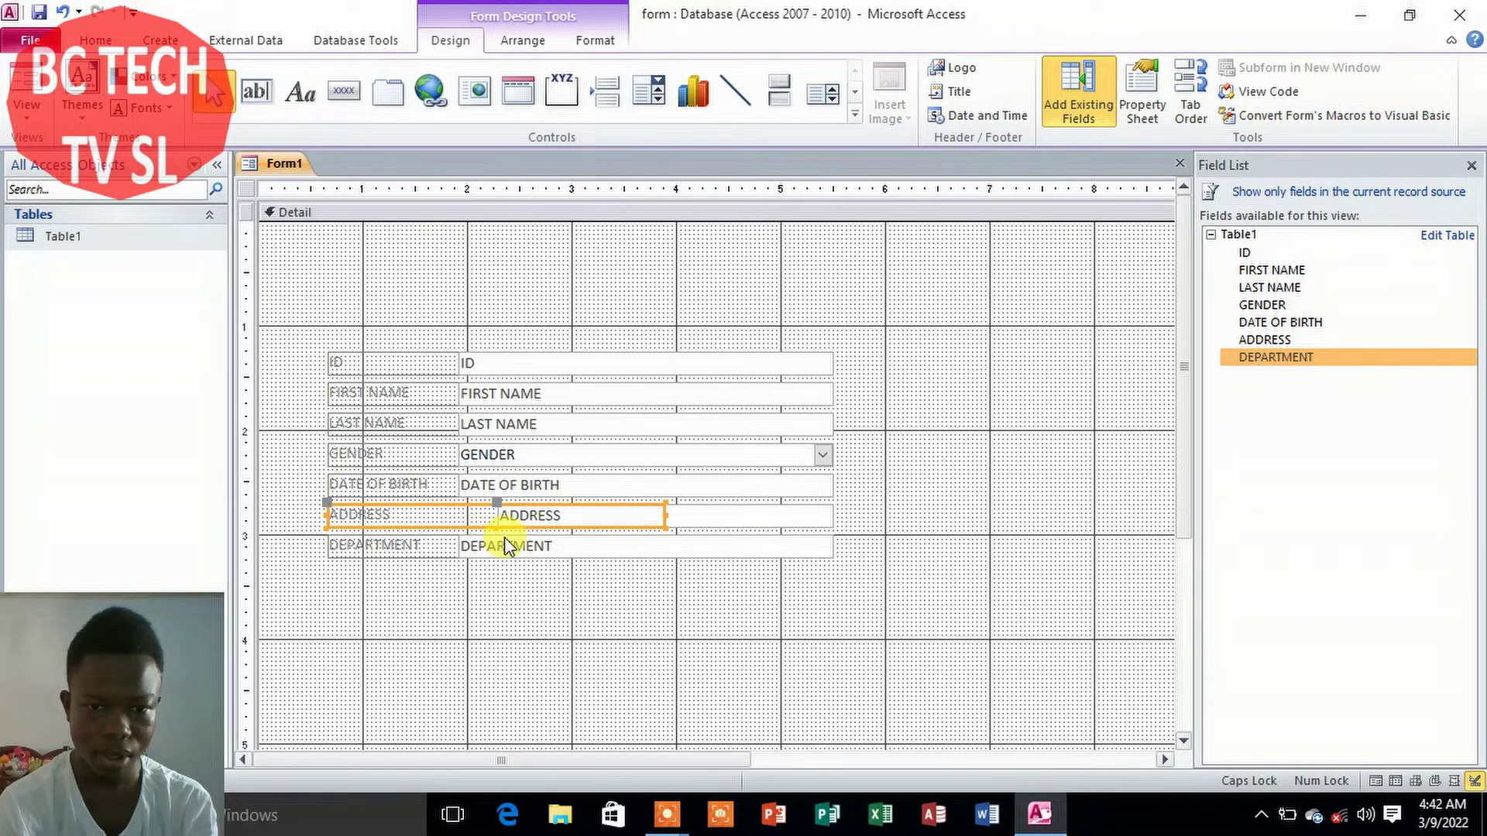
pyautogui.hotkey('ctrl', 'z')
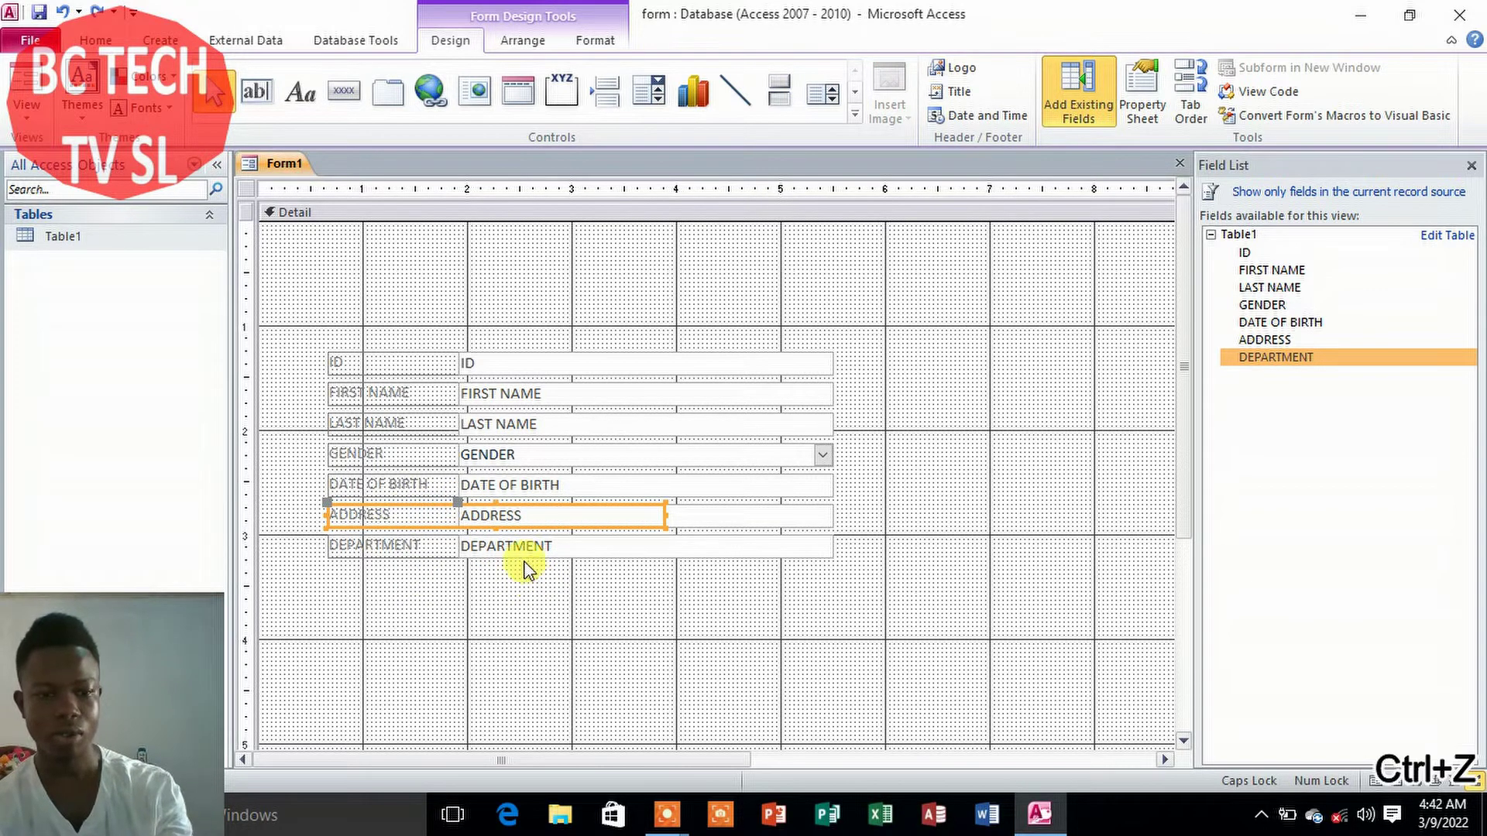
pyautogui.click(478, 597)
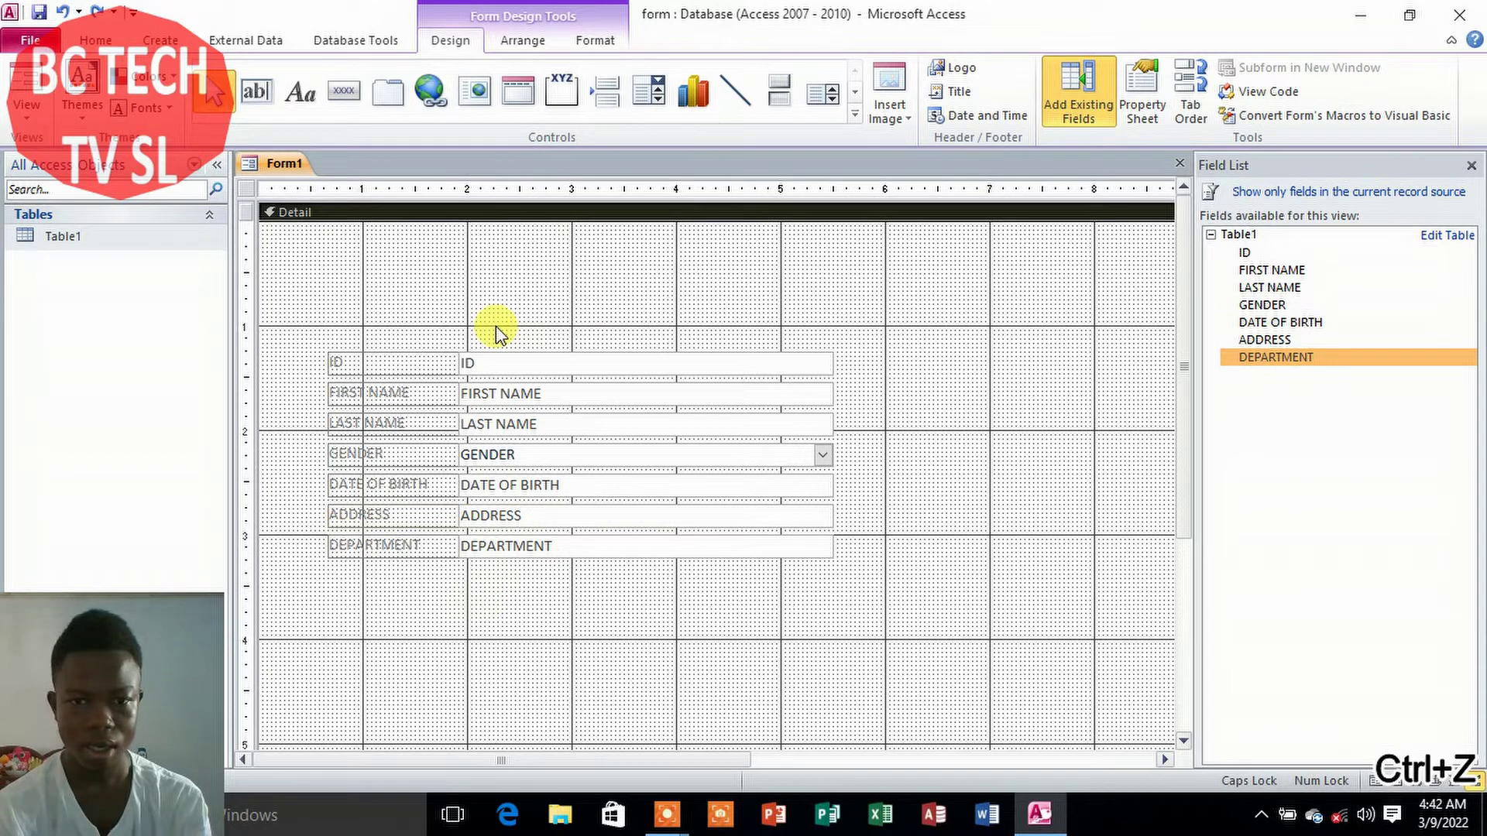
# Step: Shift the field block up toward the centre, narrow the ID box, and preview in Form View
pyautogui.moveTo(323, 310); pyautogui.dragTo(849, 673)
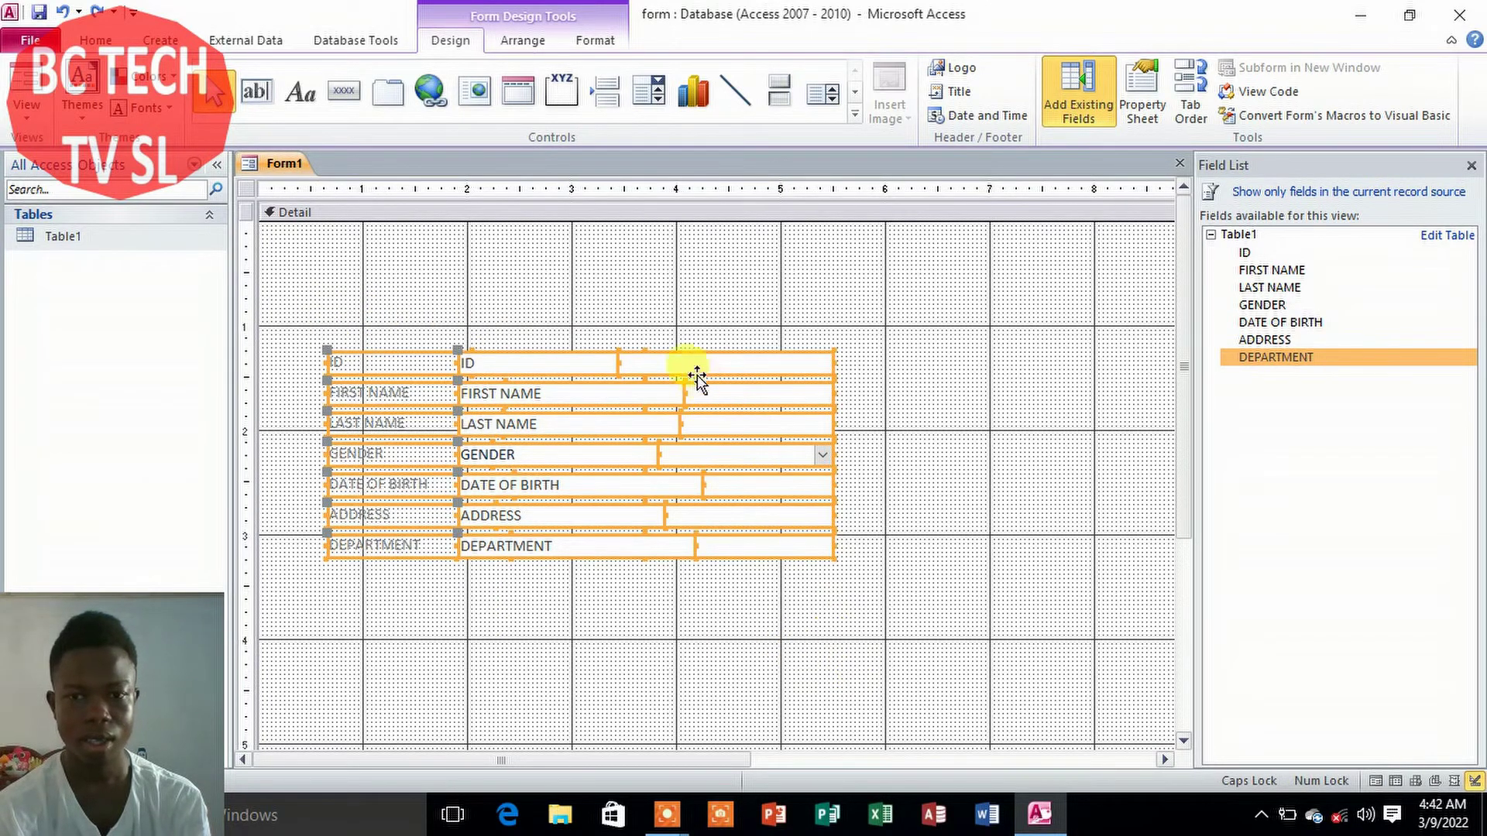
pyautogui.moveTo(698, 359); pyautogui.dragTo(832, 328)
pyautogui.click(615, 573)
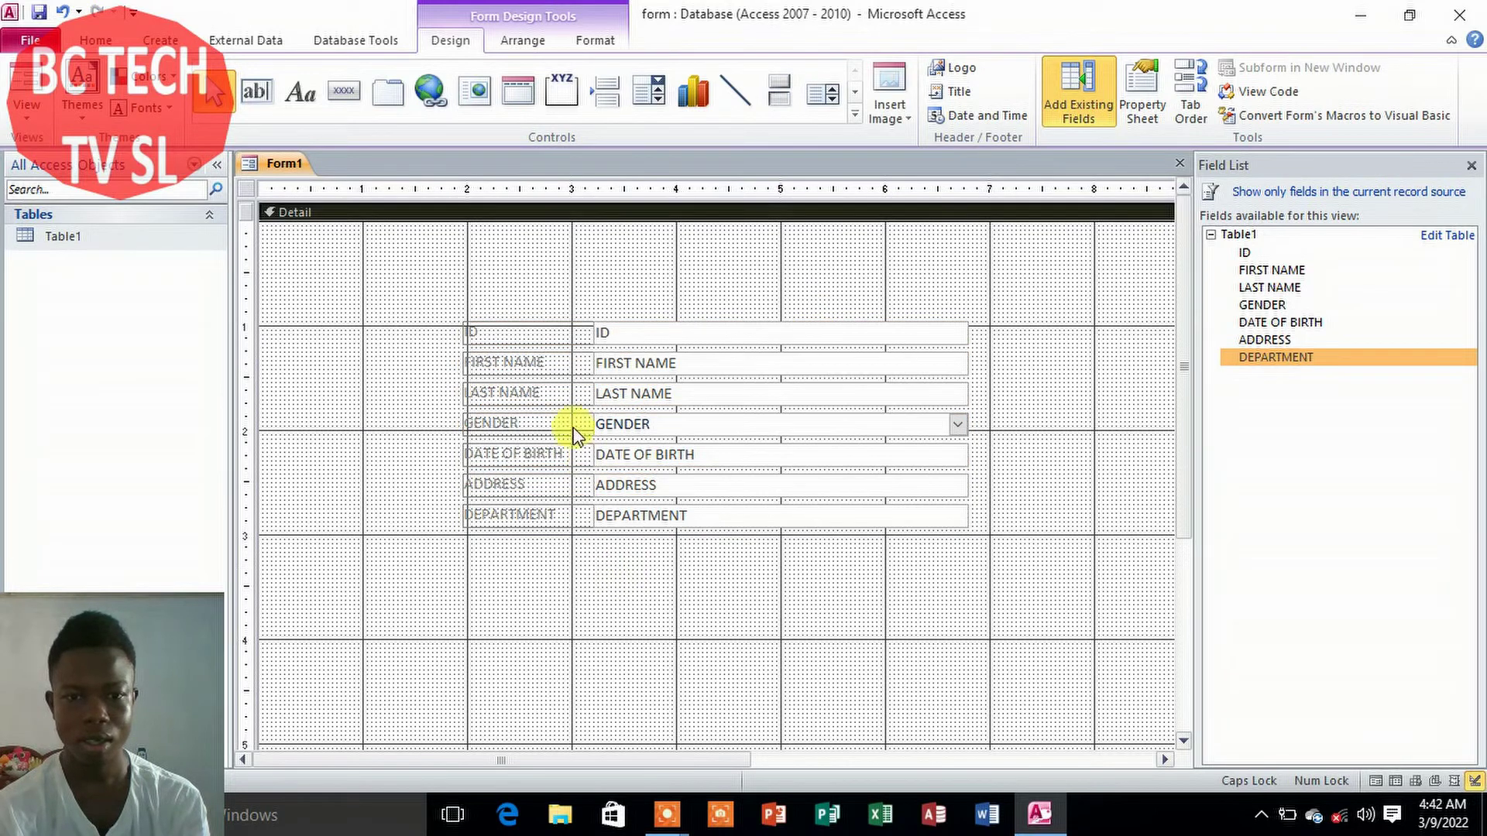
pyautogui.click(541, 339)
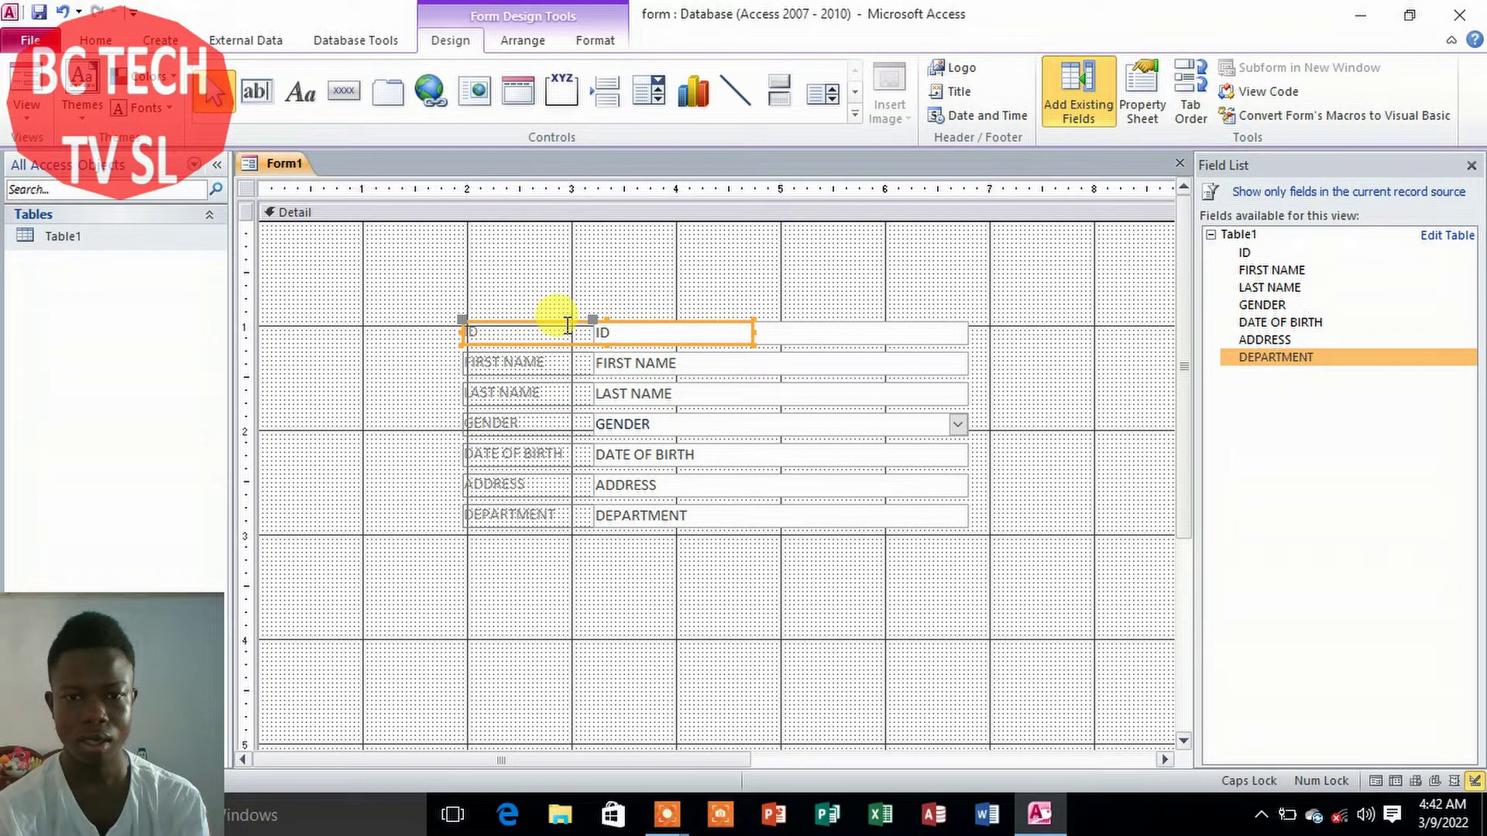
pyautogui.moveTo(753, 328); pyautogui.dragTo(707, 333)
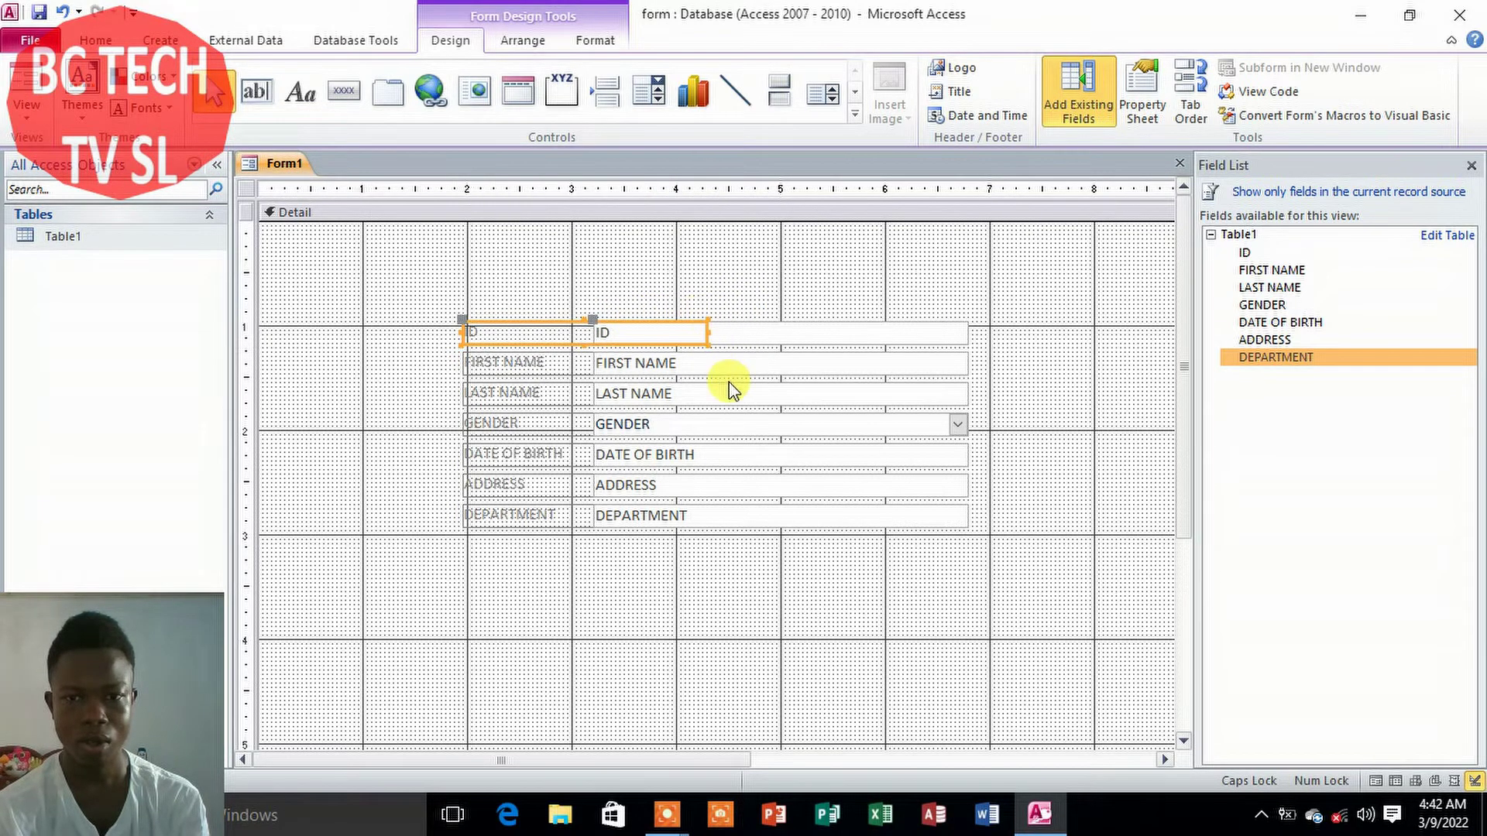
pyautogui.click(724, 388)
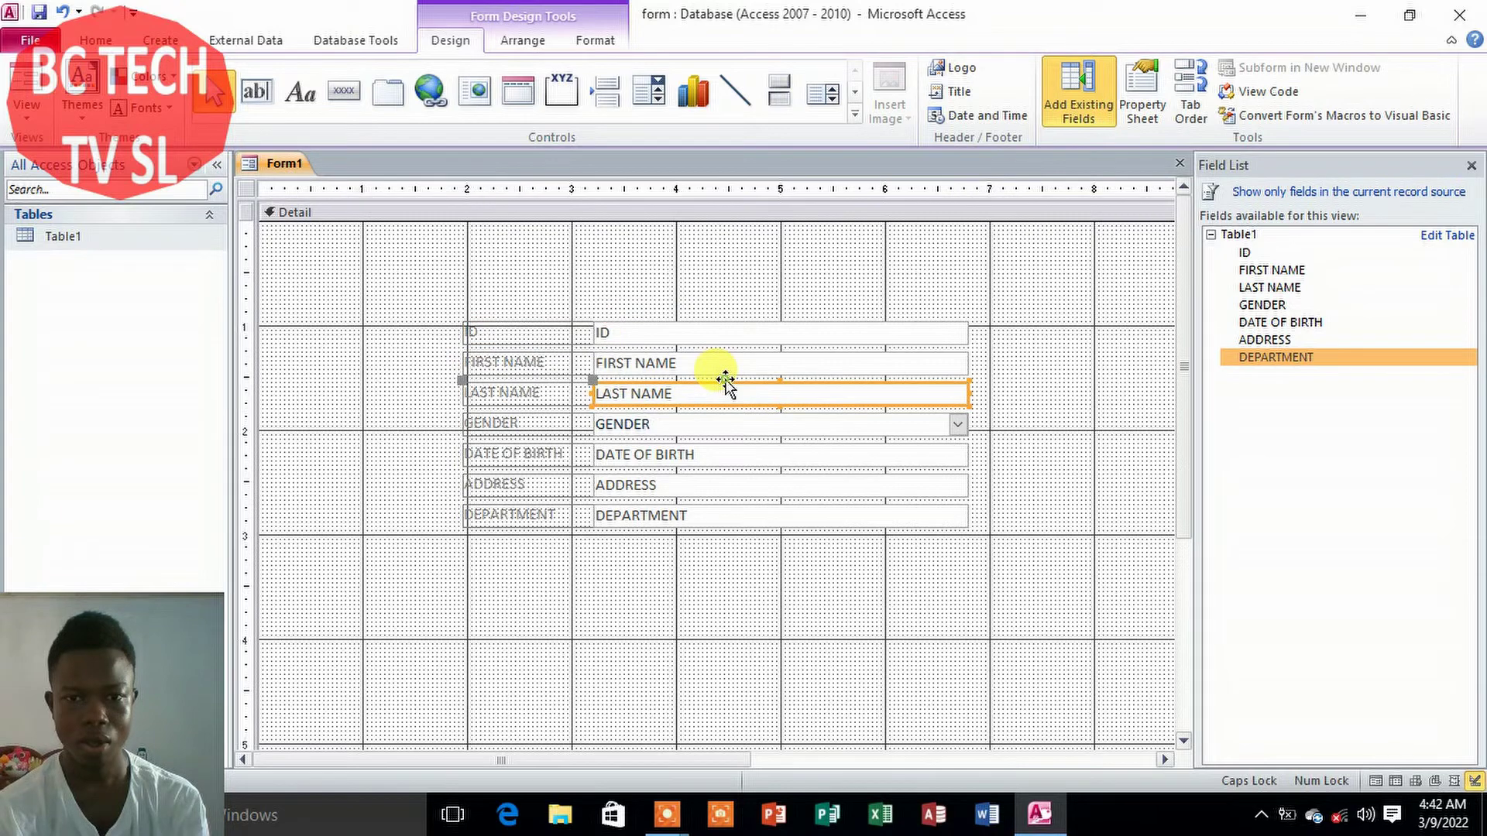
pyautogui.click(1375, 781)
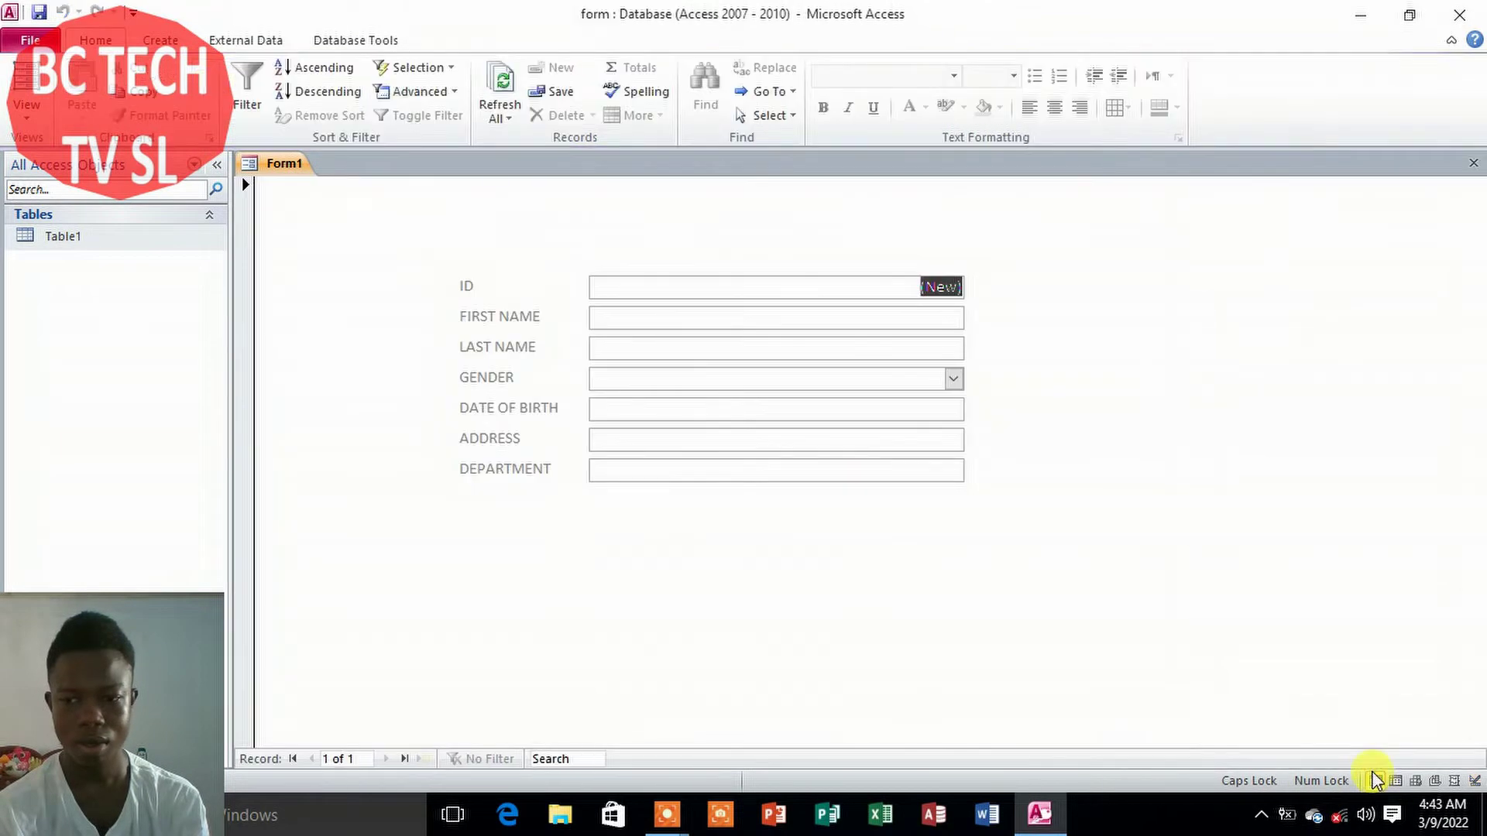
pyautogui.click(1474, 780)
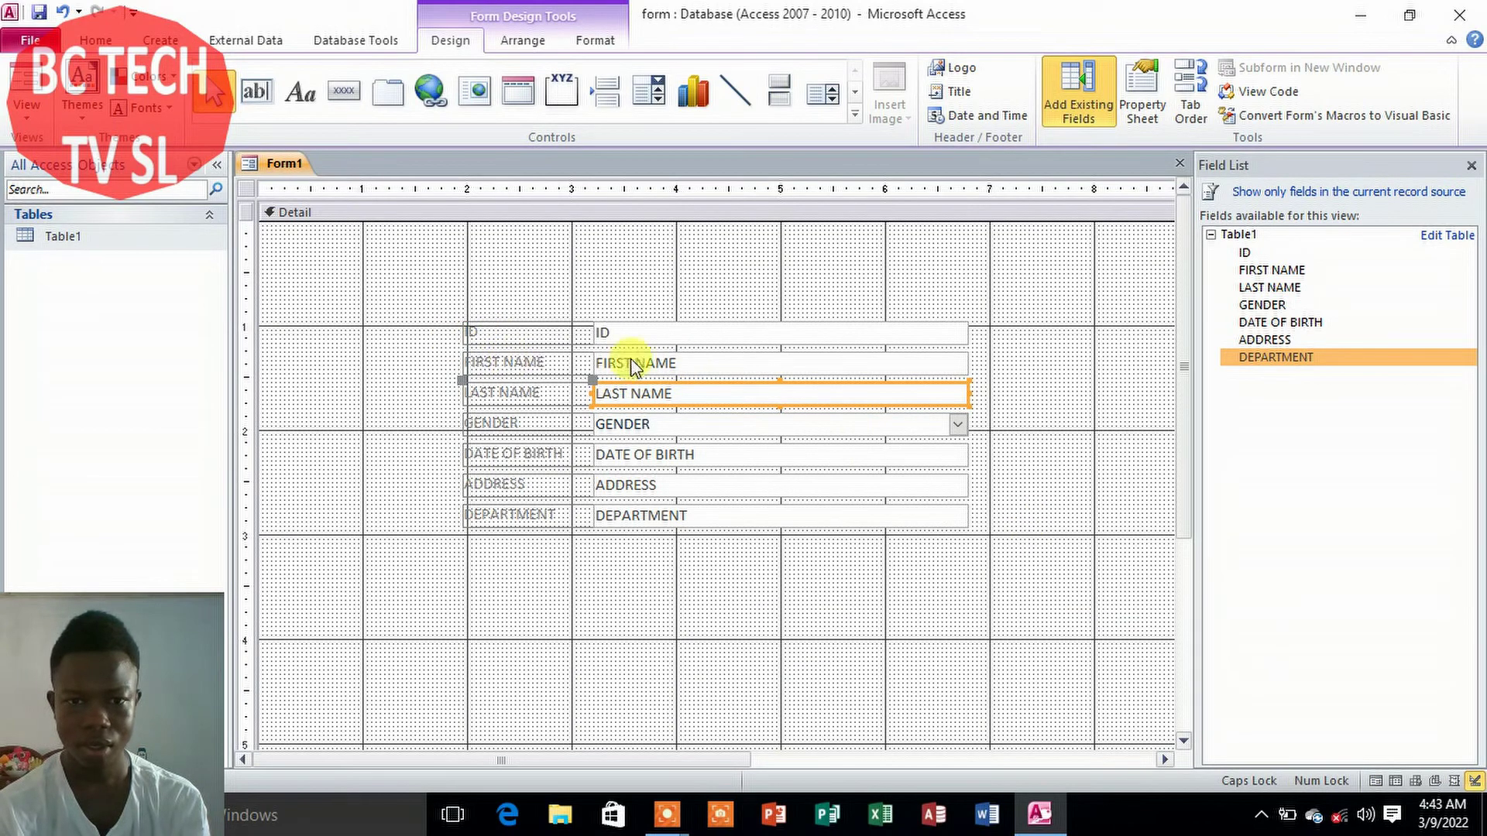
# Step: Undo an accidental resize, nudge DEPARTMENT down and keep ADDRESS just above it
pyautogui.moveTo(302, 289); pyautogui.dragTo(1052, 610)
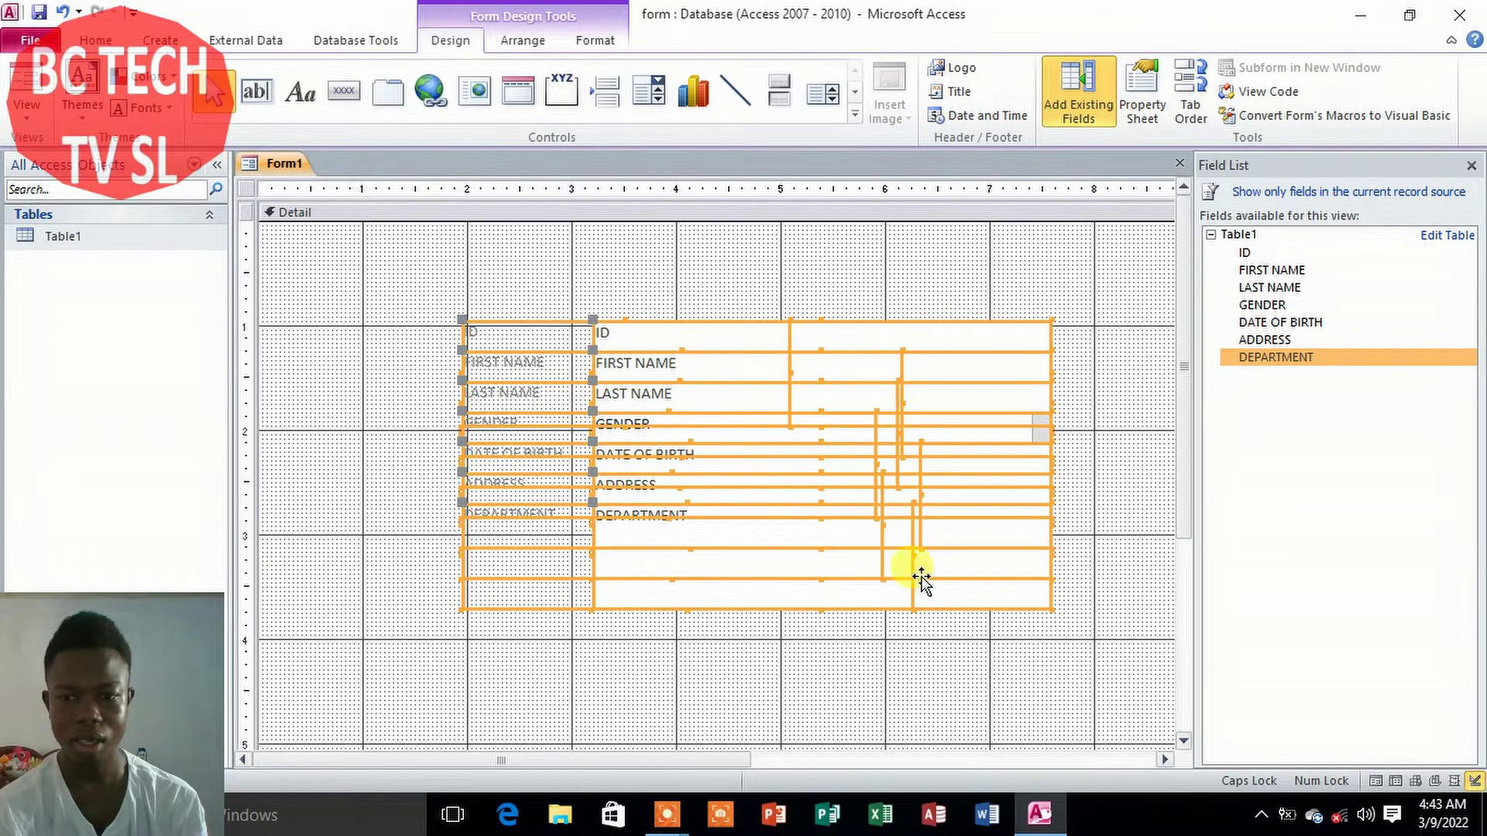
pyautogui.hotkey('ctrl', 'z')
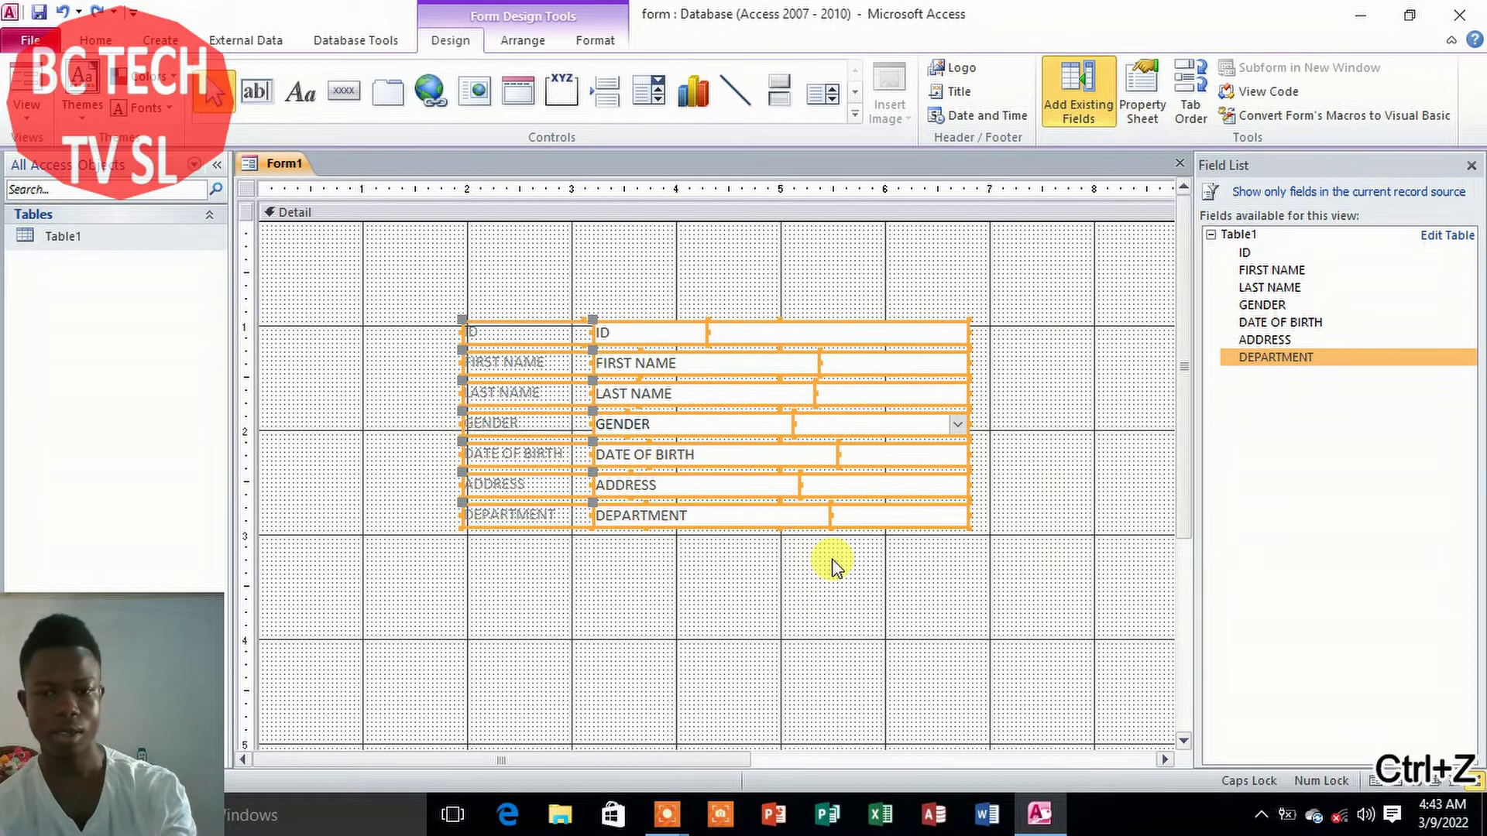
pyautogui.click(737, 542)
pyautogui.click(667, 507)
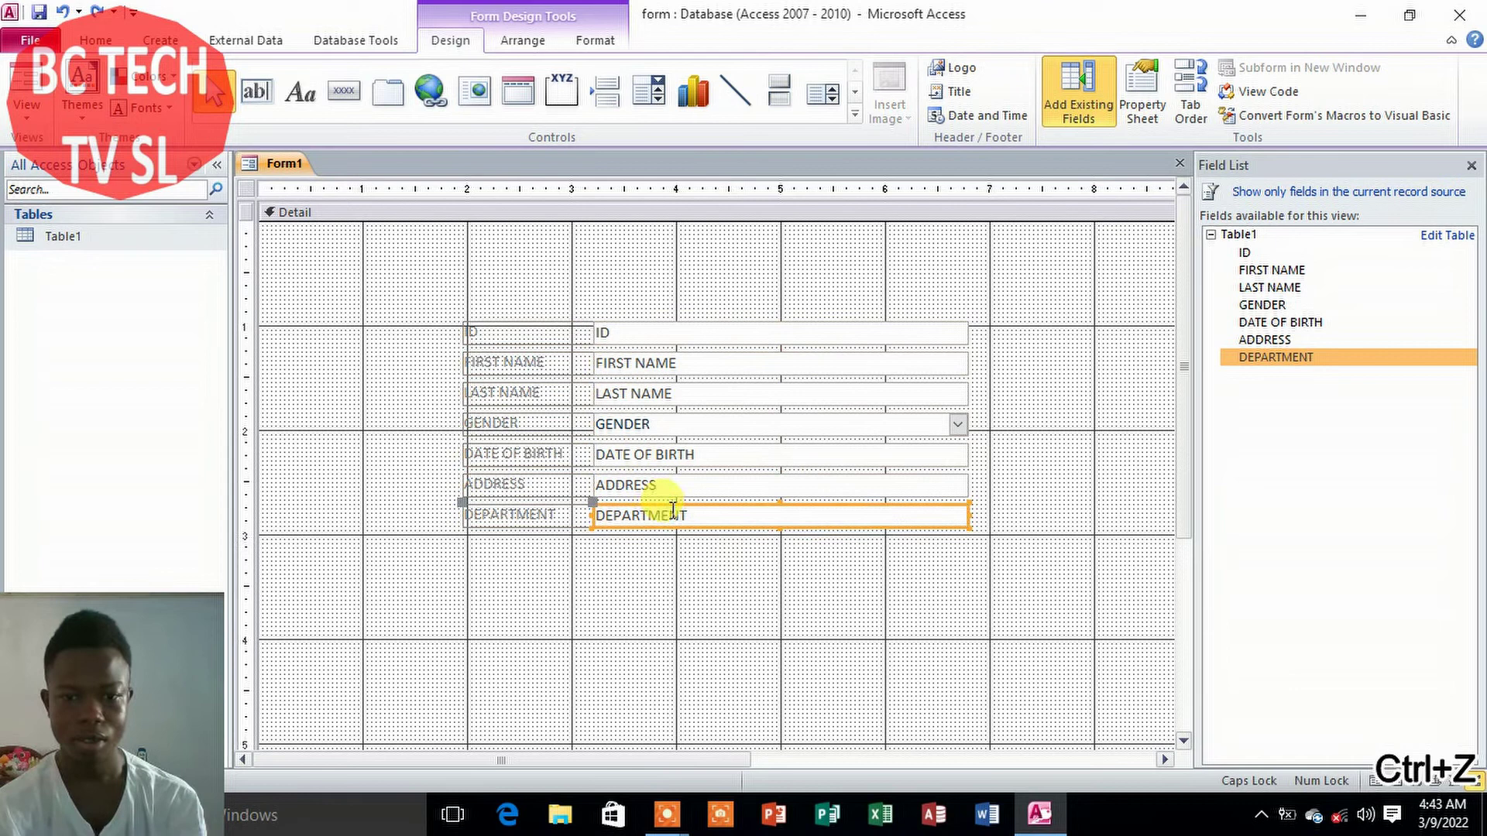
pyautogui.press('Down')
pyautogui.press('Down')
pyautogui.press('Down')
pyautogui.press('Down')
pyautogui.press('Down')
pyautogui.press('Down')
pyautogui.press('Down')
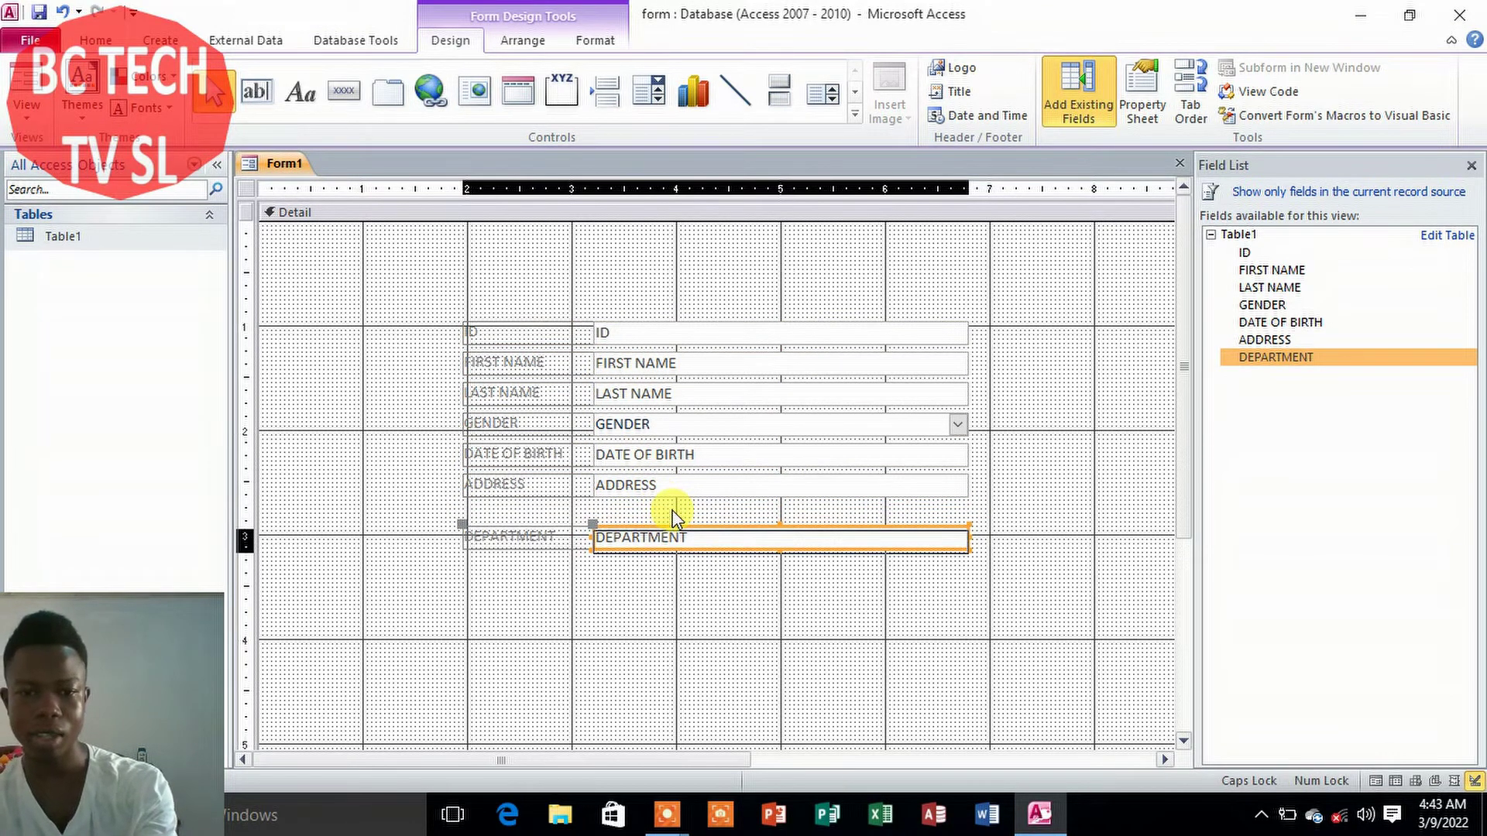
pyautogui.press('Down')
pyautogui.press('Down')
pyautogui.press('Down')
pyautogui.press('Down')
pyautogui.press('Down')
pyautogui.click(673, 488)
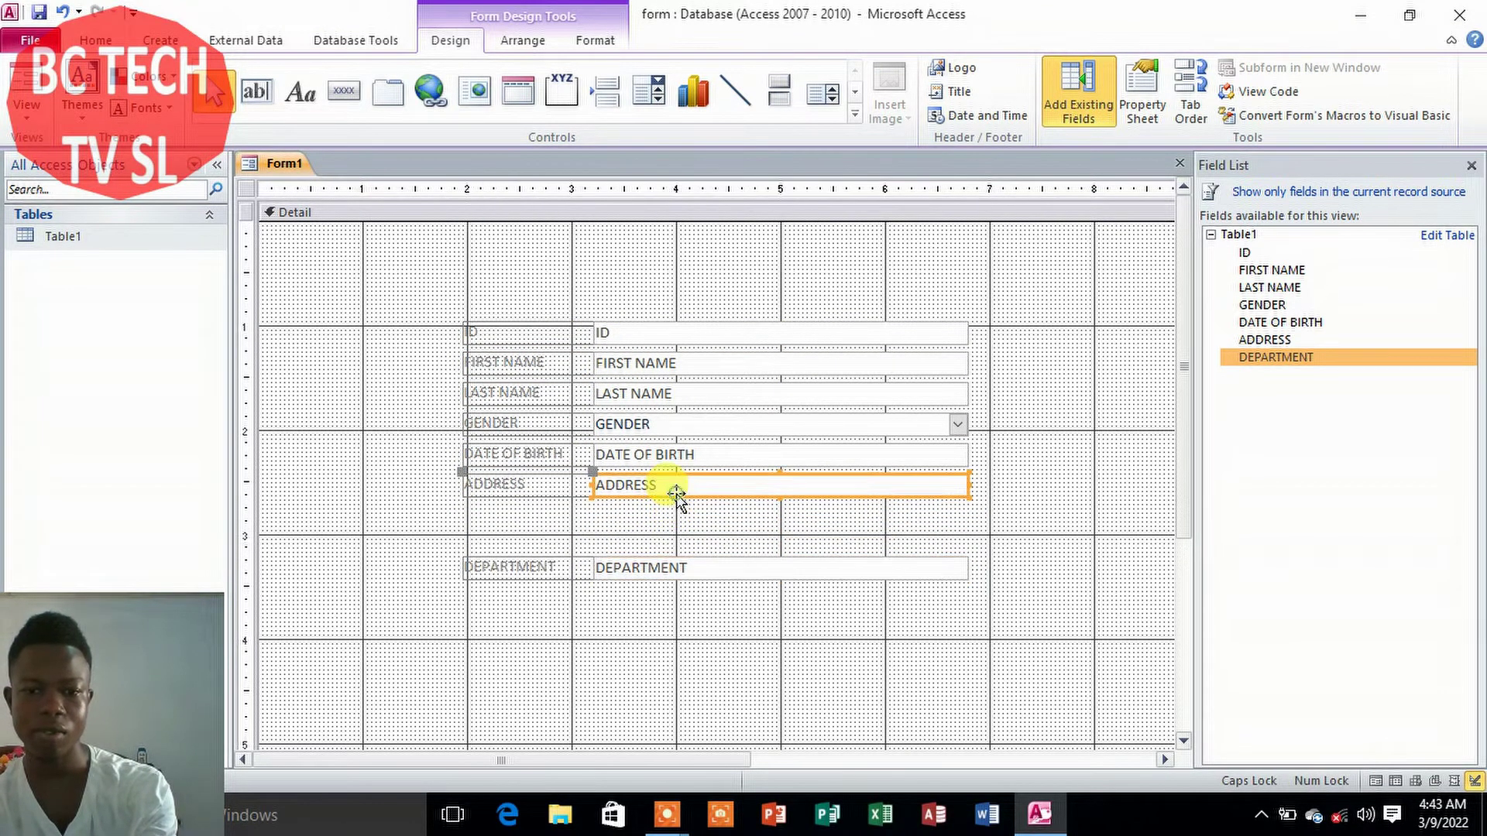
pyautogui.moveTo(676, 494); pyautogui.dragTo(678, 572)
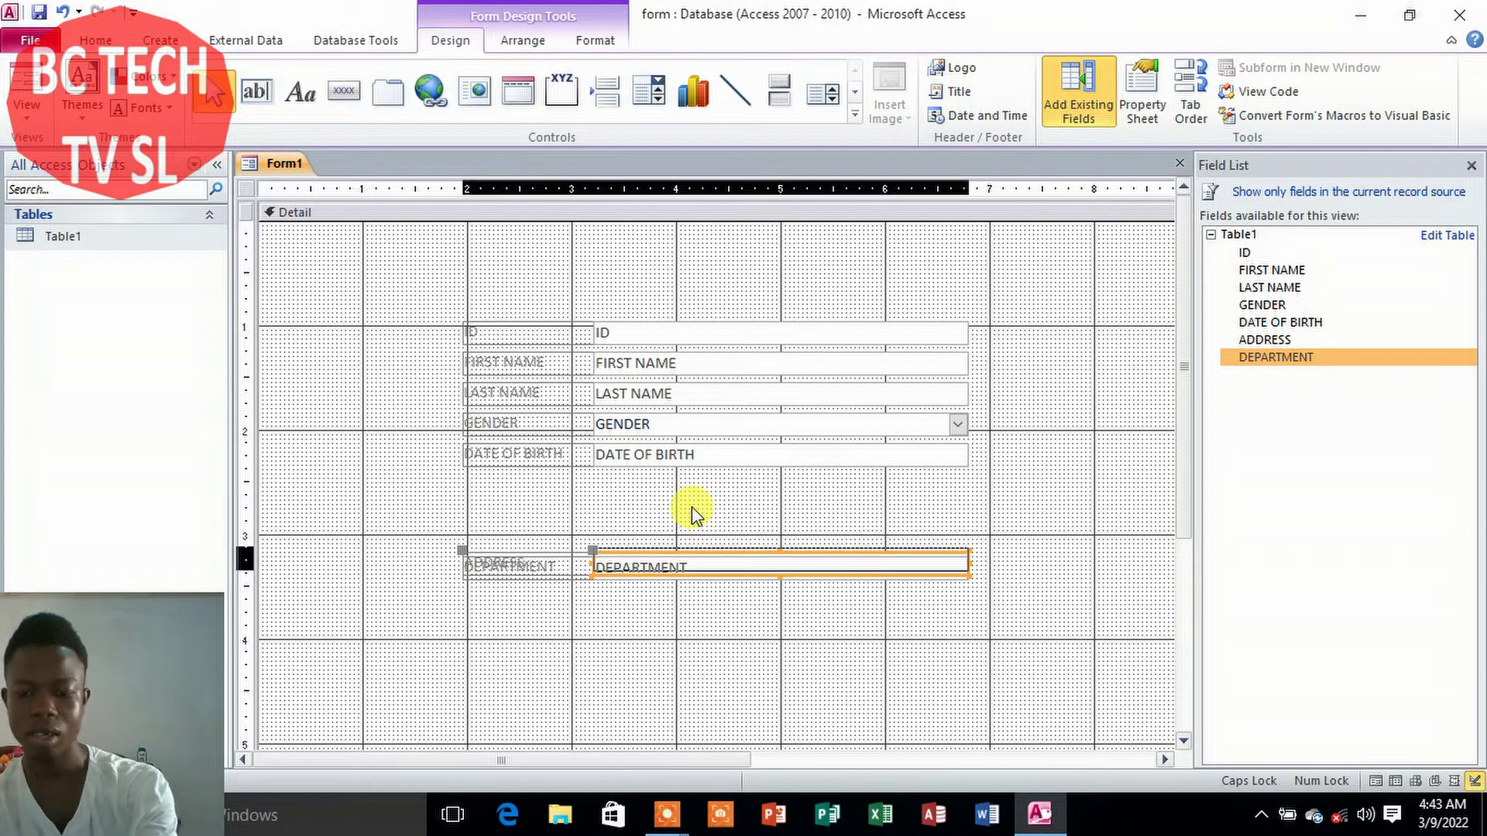
pyautogui.press('Up')
pyautogui.press('Up')
pyautogui.press('Up')
pyautogui.press('Up')
pyautogui.press('Up')
pyautogui.press('Up')
pyautogui.press('Up')
pyautogui.press('Up')
pyautogui.press('Up')
pyautogui.press('Up')
# Step: Nudge the DATE OF BIRTH, GENDER, LAST NAME and FIRST NAME rows down to space them out
pyautogui.click(685, 455)
pyautogui.press('Down')
pyautogui.press('Down')
pyautogui.press('Down')
pyautogui.press('Down')
pyautogui.press('Down')
pyautogui.press('Down')
pyautogui.click(676, 422)
pyautogui.press('Down')
pyautogui.press('Down')
pyautogui.press('Down')
pyautogui.press('Down')
pyautogui.click(678, 395)
pyautogui.press('Down')
pyautogui.press('Down')
pyautogui.press('Down')
pyautogui.click(679, 364)
pyautogui.press('Down')
pyautogui.press('Down')
pyautogui.press('Down')
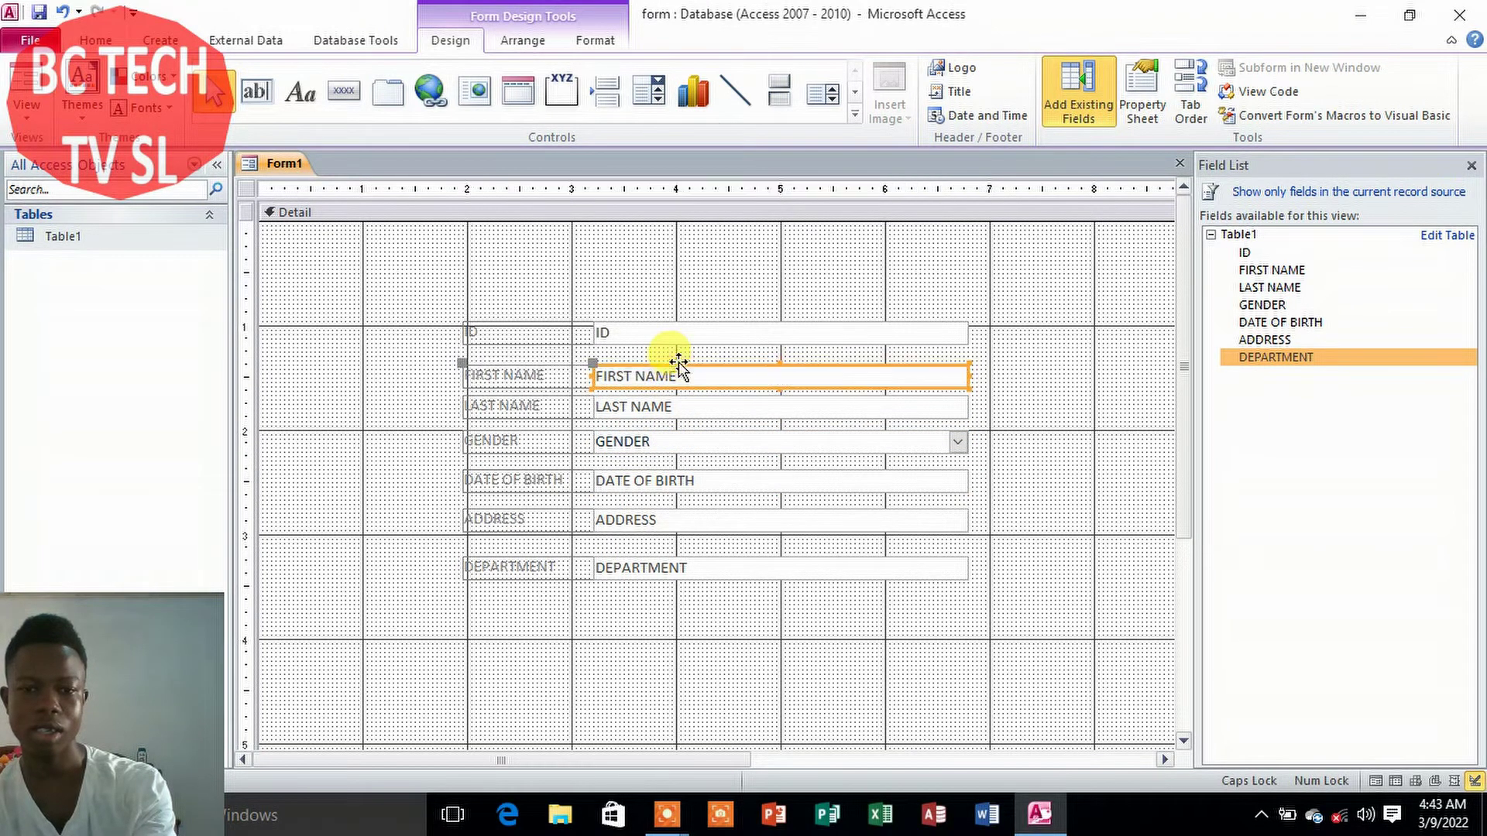
pyautogui.press('Up')
pyautogui.press('Up')
pyautogui.click(674, 334)
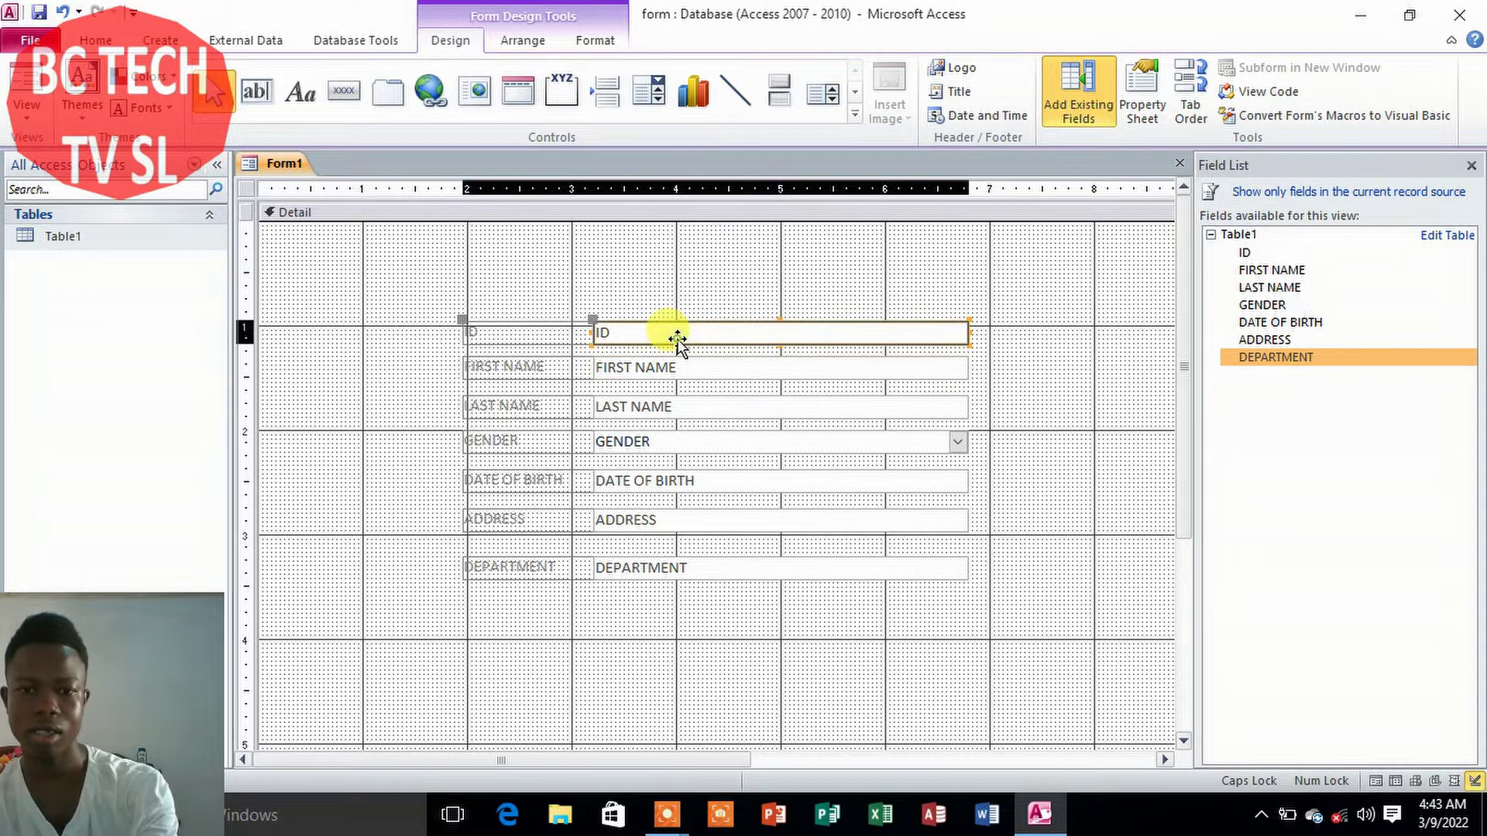
# Step: Shorten the GENDER, LAST NAME and FIRST NAME boxes from the left, then check in Form View
pyautogui.click(621, 443)
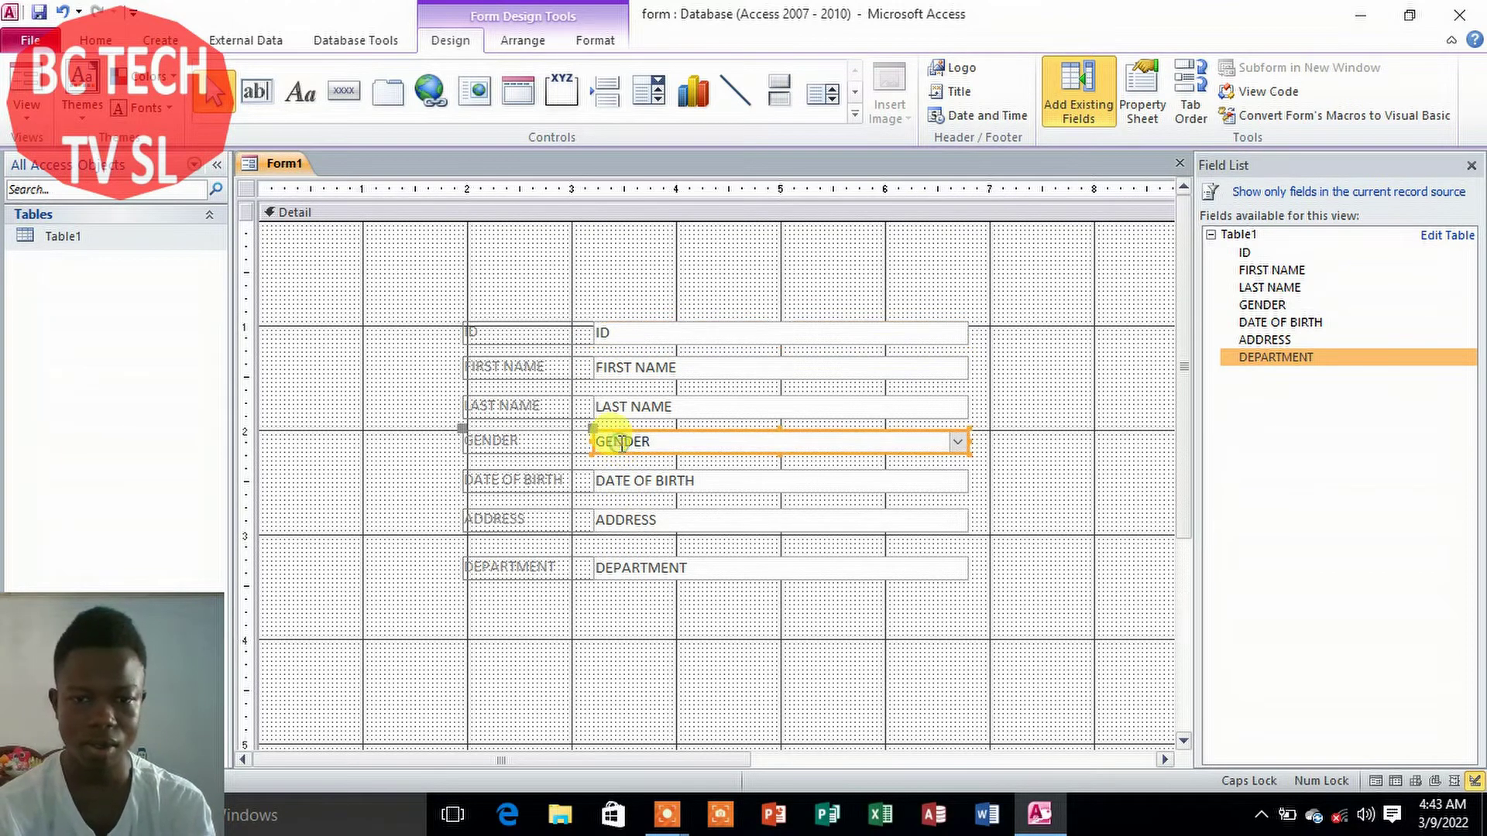
pyautogui.moveTo(593, 441)
pyautogui.mouseDown()
pyautogui.moveTo(824, 434)
pyautogui.moveTo(571, 441)
pyautogui.moveTo(586, 442)
pyautogui.mouseUp()
pyautogui.click(767, 439)
pyautogui.click(718, 405)
pyautogui.moveTo(594, 406); pyautogui.dragTo(831, 360)
pyautogui.click(768, 405)
pyautogui.click(602, 367)
pyautogui.moveTo(590, 367)
pyautogui.mouseDown()
pyautogui.moveTo(830, 371)
pyautogui.moveTo(592, 372)
pyautogui.mouseUp()
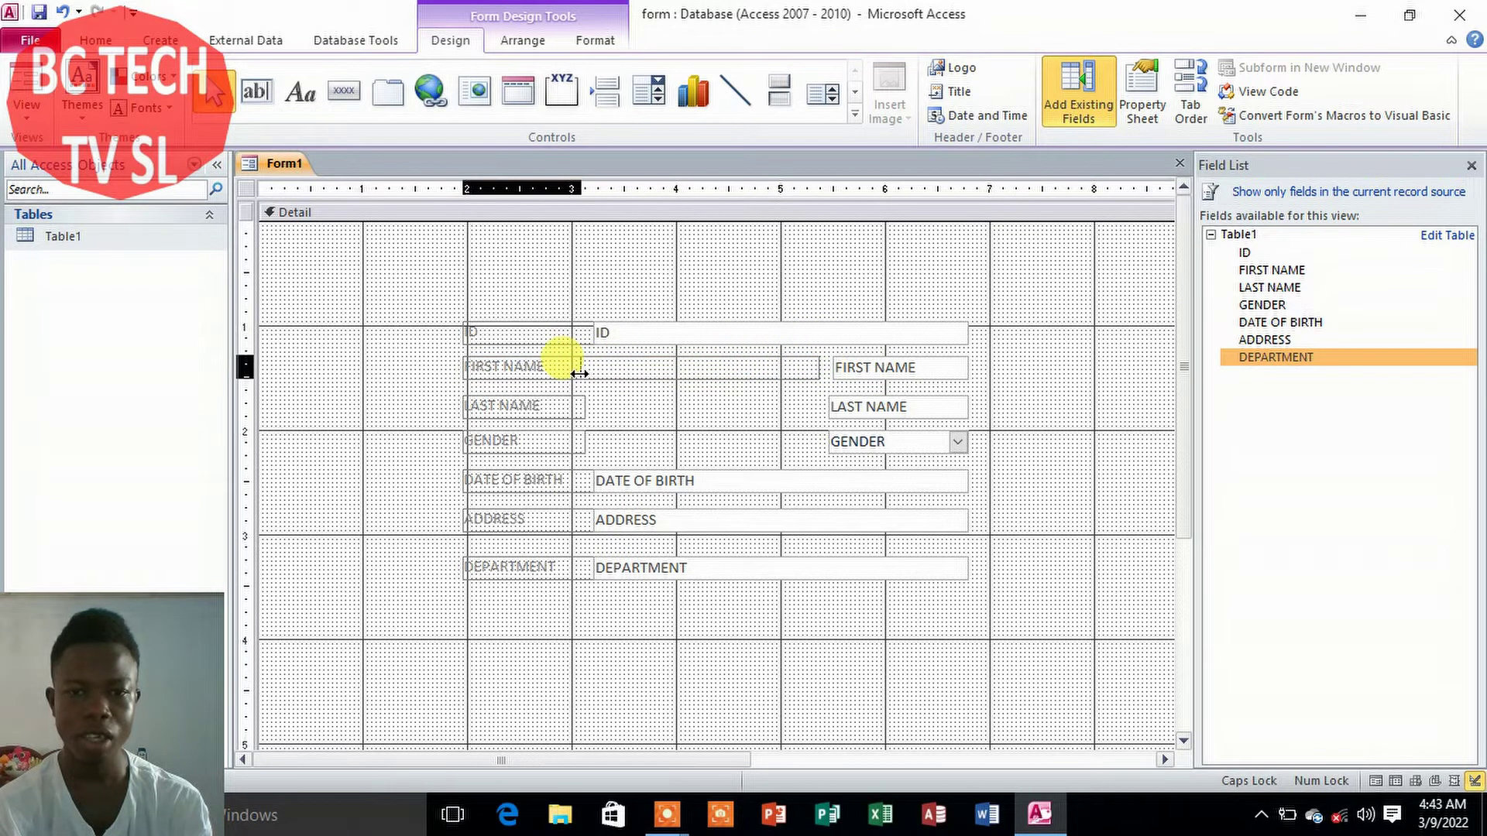
pyautogui.moveTo(583, 373); pyautogui.dragTo(833, 336)
pyautogui.click(612, 329)
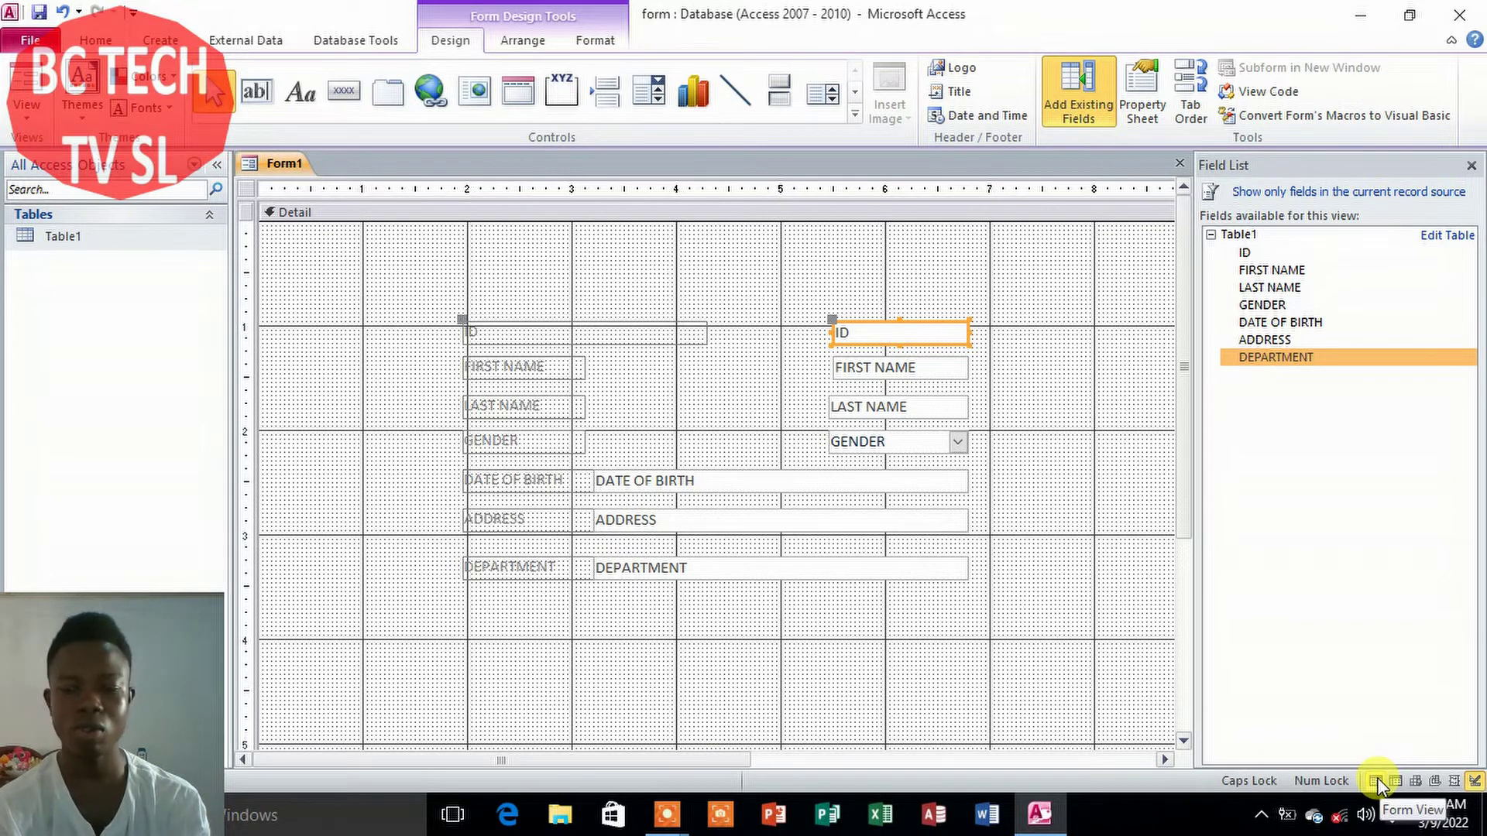
pyautogui.click(1377, 777)
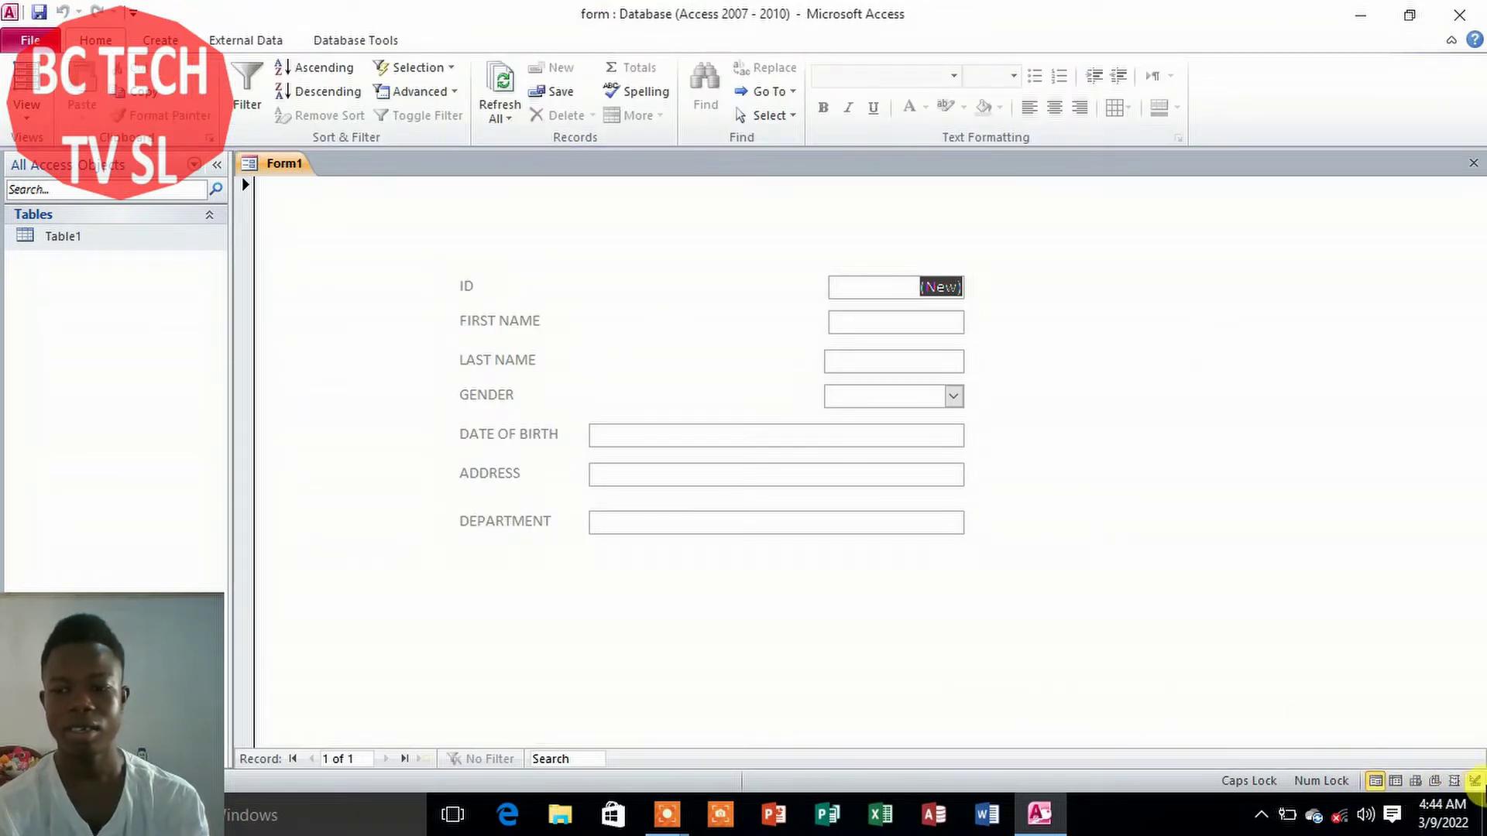
pyautogui.click(1475, 782)
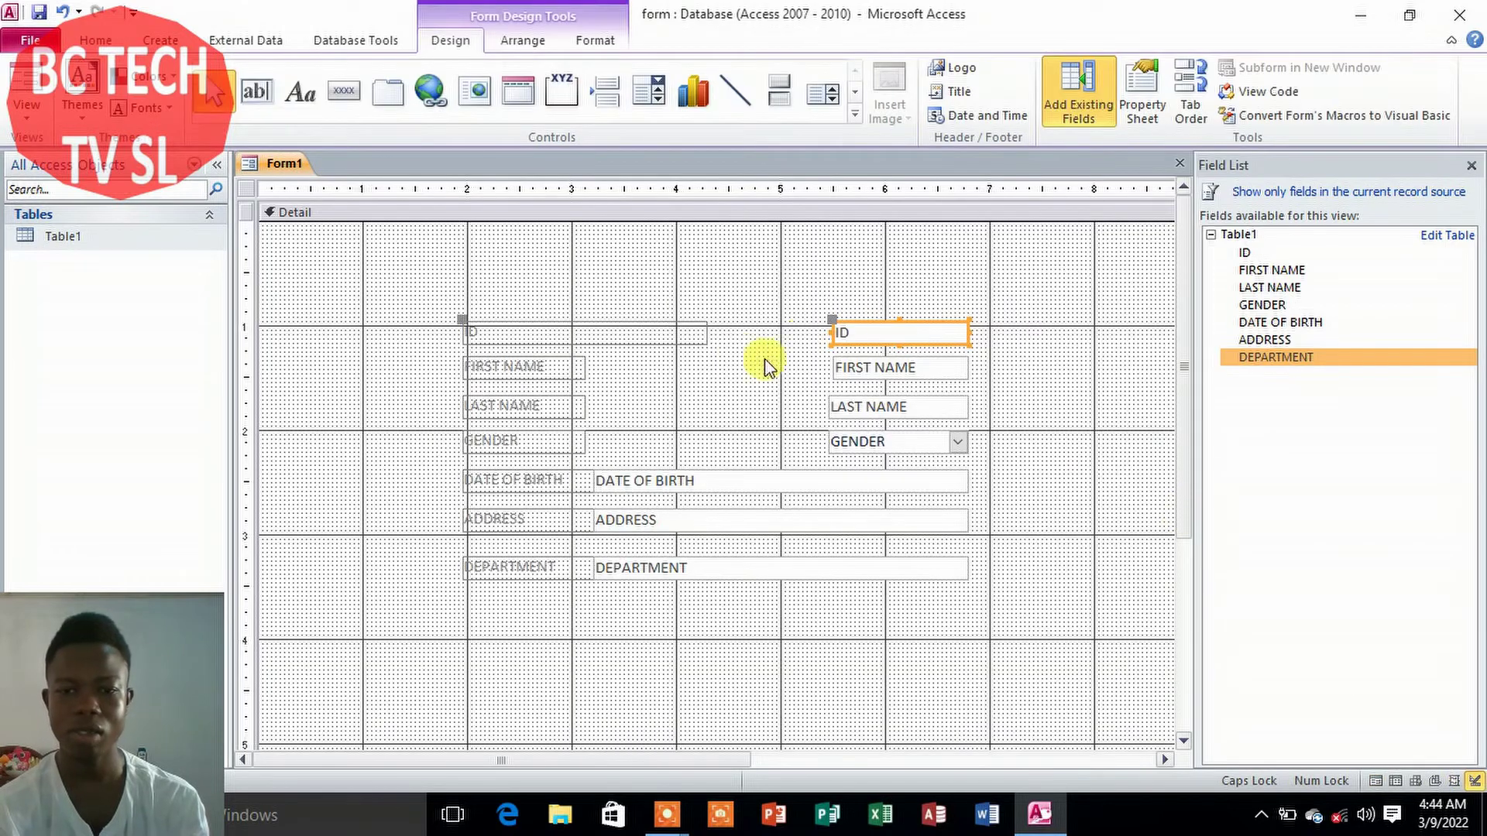
# Step: Shorten the ID label, DATE OF BIRTH box, and ADDRESS and DEPARTMENT labels
pyautogui.click(682, 333)
pyautogui.moveTo(703, 333); pyautogui.dragTo(589, 331)
pyautogui.click(659, 481)
pyautogui.moveTo(592, 480); pyautogui.dragTo(828, 521)
pyautogui.click(710, 485)
pyautogui.click(663, 521)
pyautogui.click(707, 516)
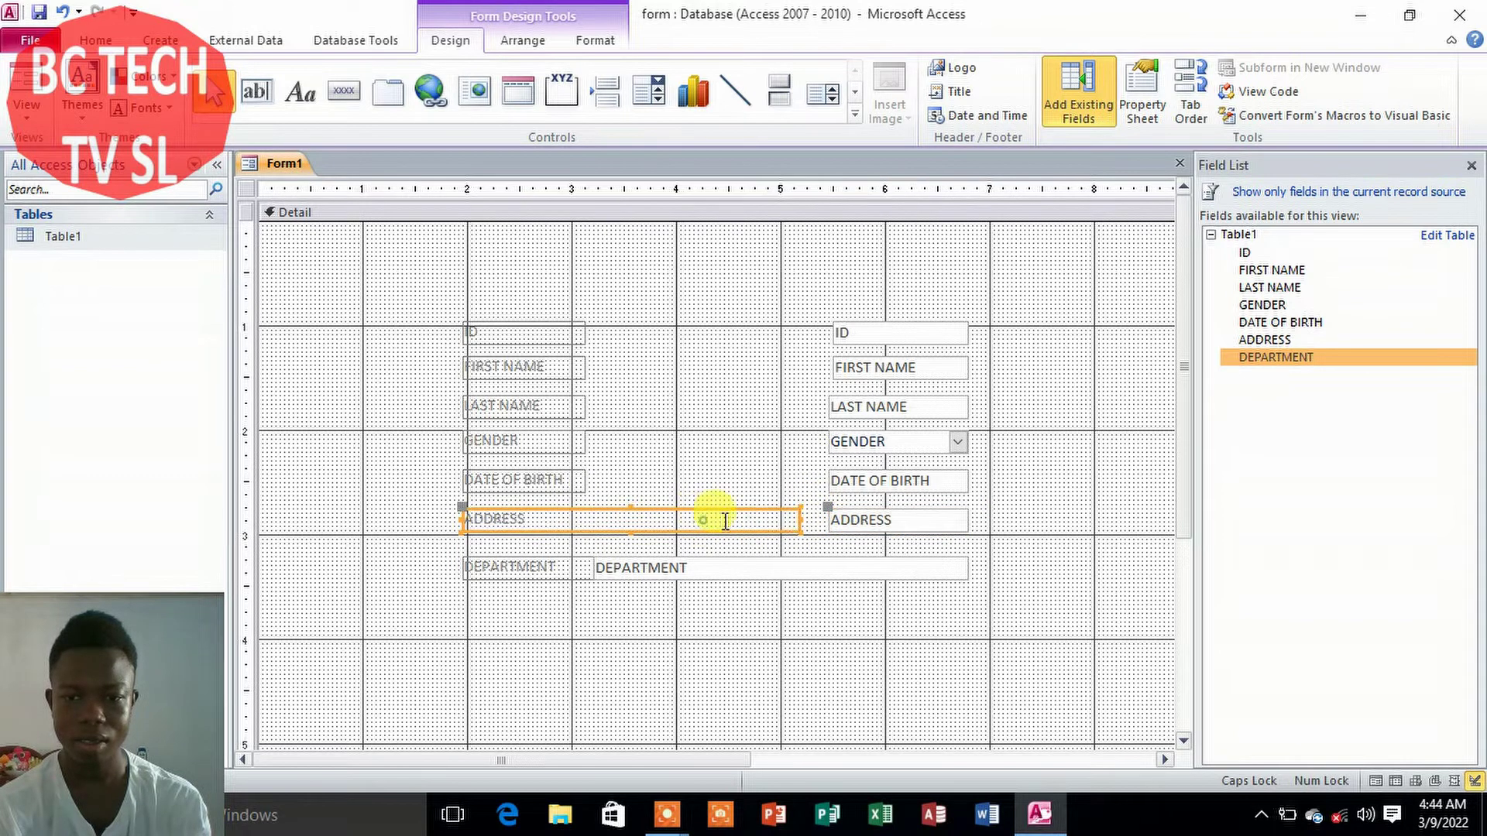
pyautogui.moveTo(804, 529); pyautogui.dragTo(573, 561)
pyautogui.click(682, 569)
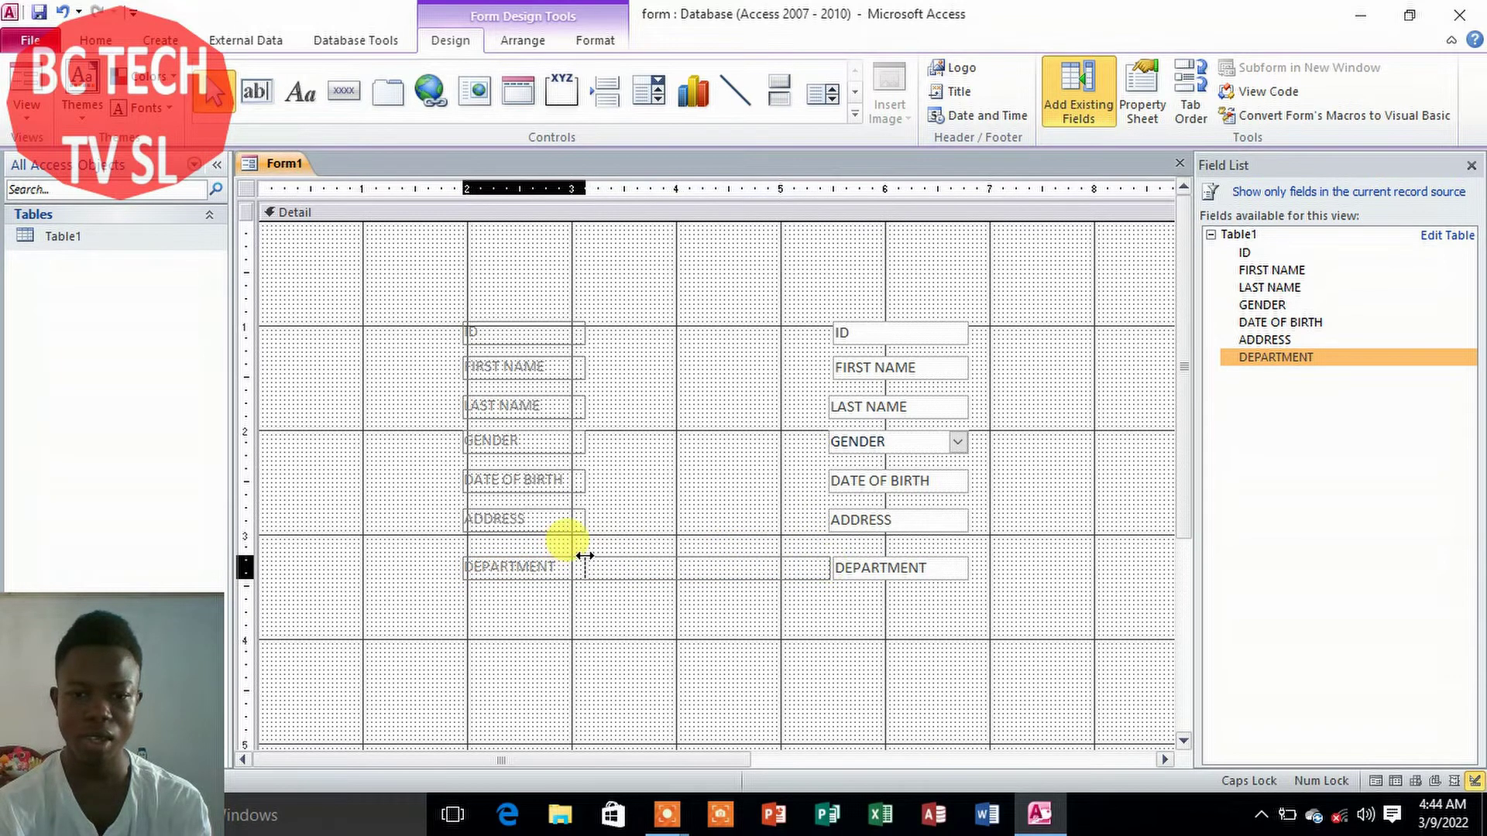
pyautogui.moveTo(585, 555); pyautogui.dragTo(587, 555)
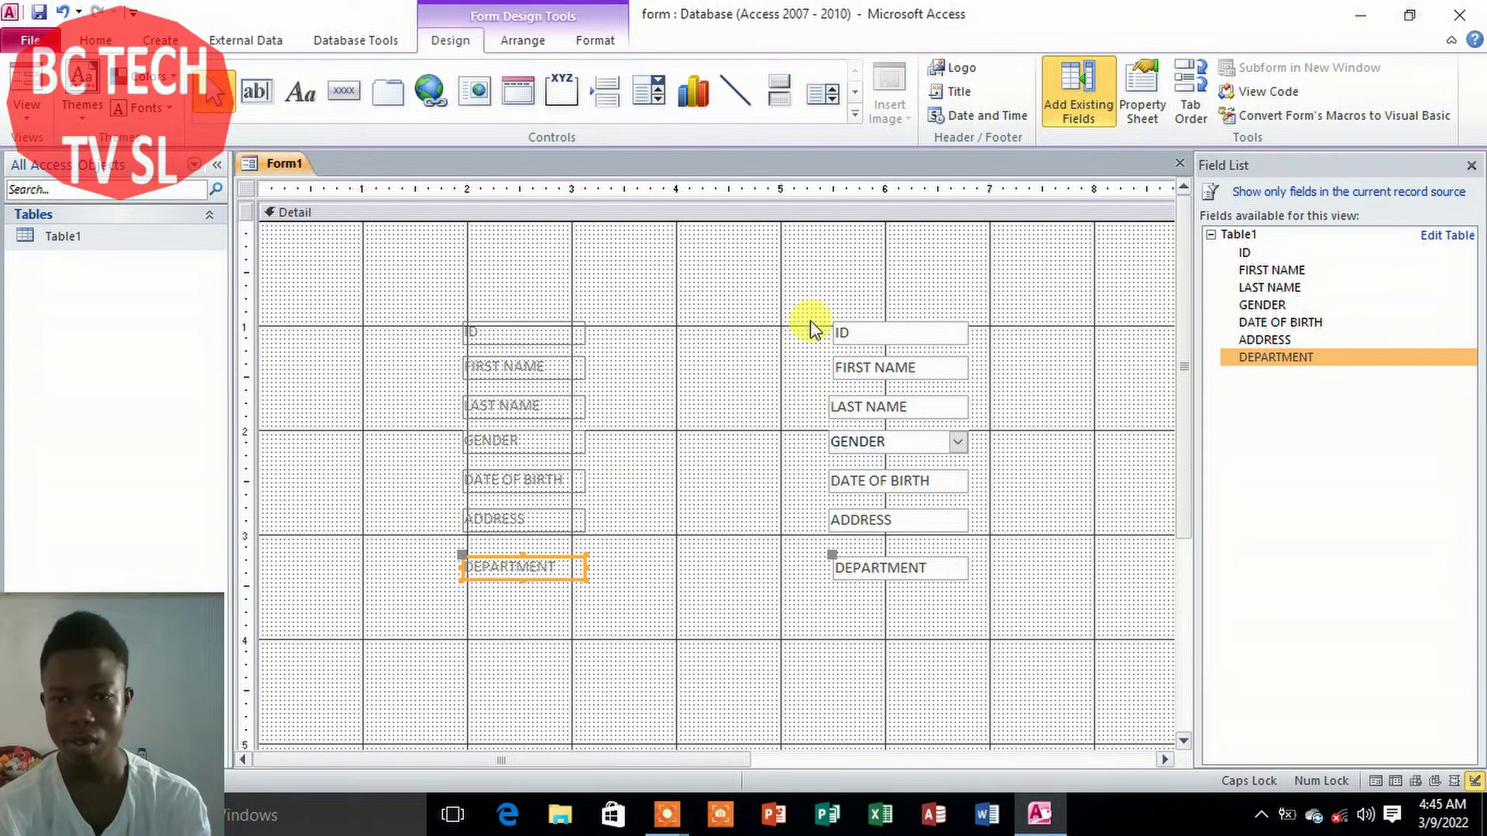
# Step: Resize the seven labels as a group and widen the seven field boxes leftward
pyautogui.moveTo(423, 294); pyautogui.dragTo(619, 629)
pyautogui.moveTo(463, 407); pyautogui.dragTo(362, 416)
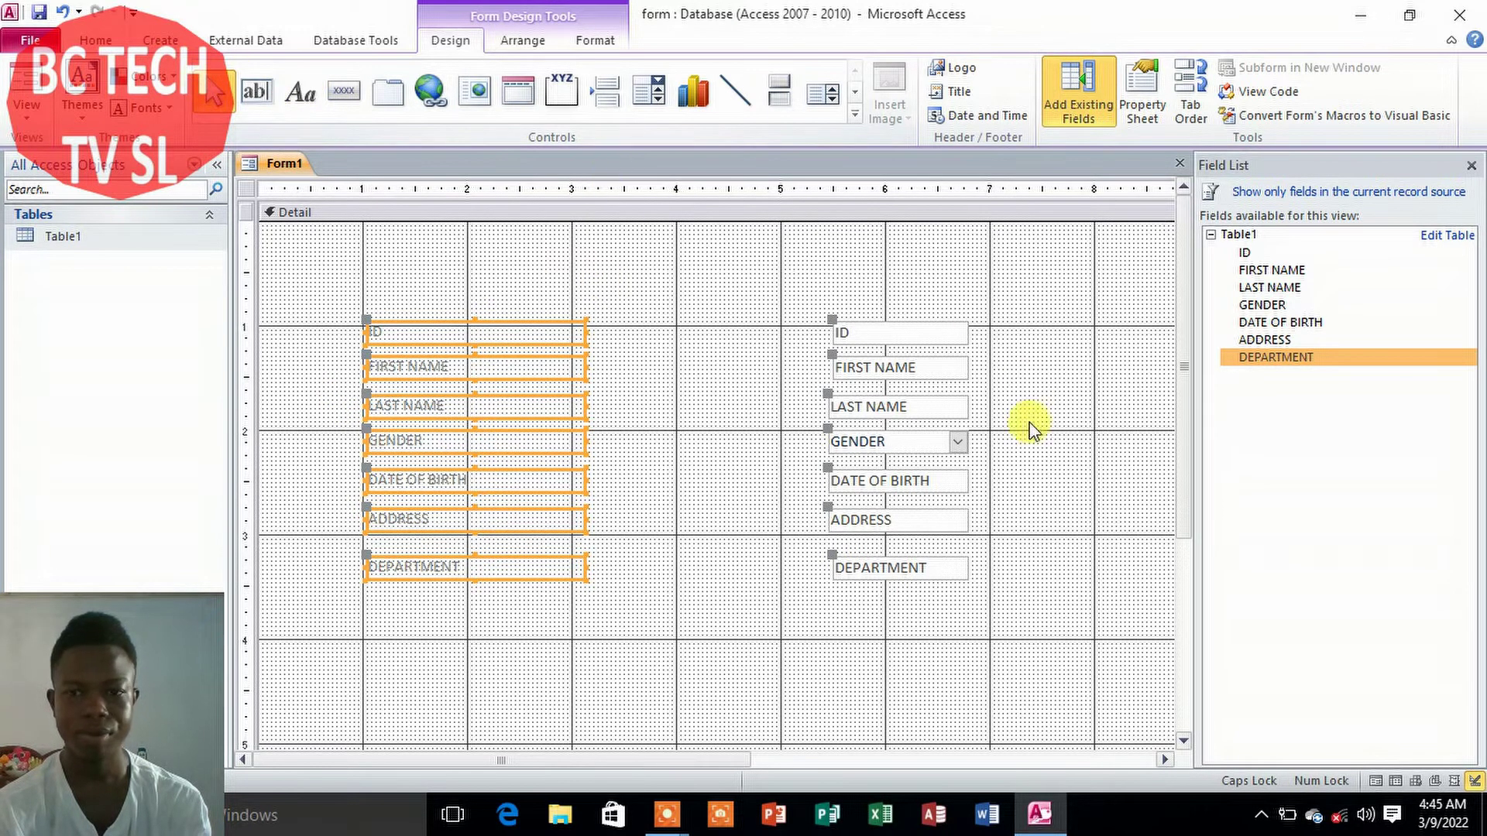
pyautogui.moveTo(769, 288); pyautogui.dragTo(1015, 606)
pyautogui.moveTo(834, 367); pyautogui.dragTo(617, 390)
pyautogui.moveTo(521, 299); pyautogui.dragTo(588, 619)
pyautogui.moveTo(584, 406); pyautogui.dragTo(496, 435)
pyautogui.moveTo(606, 310); pyautogui.dragTo(792, 620)
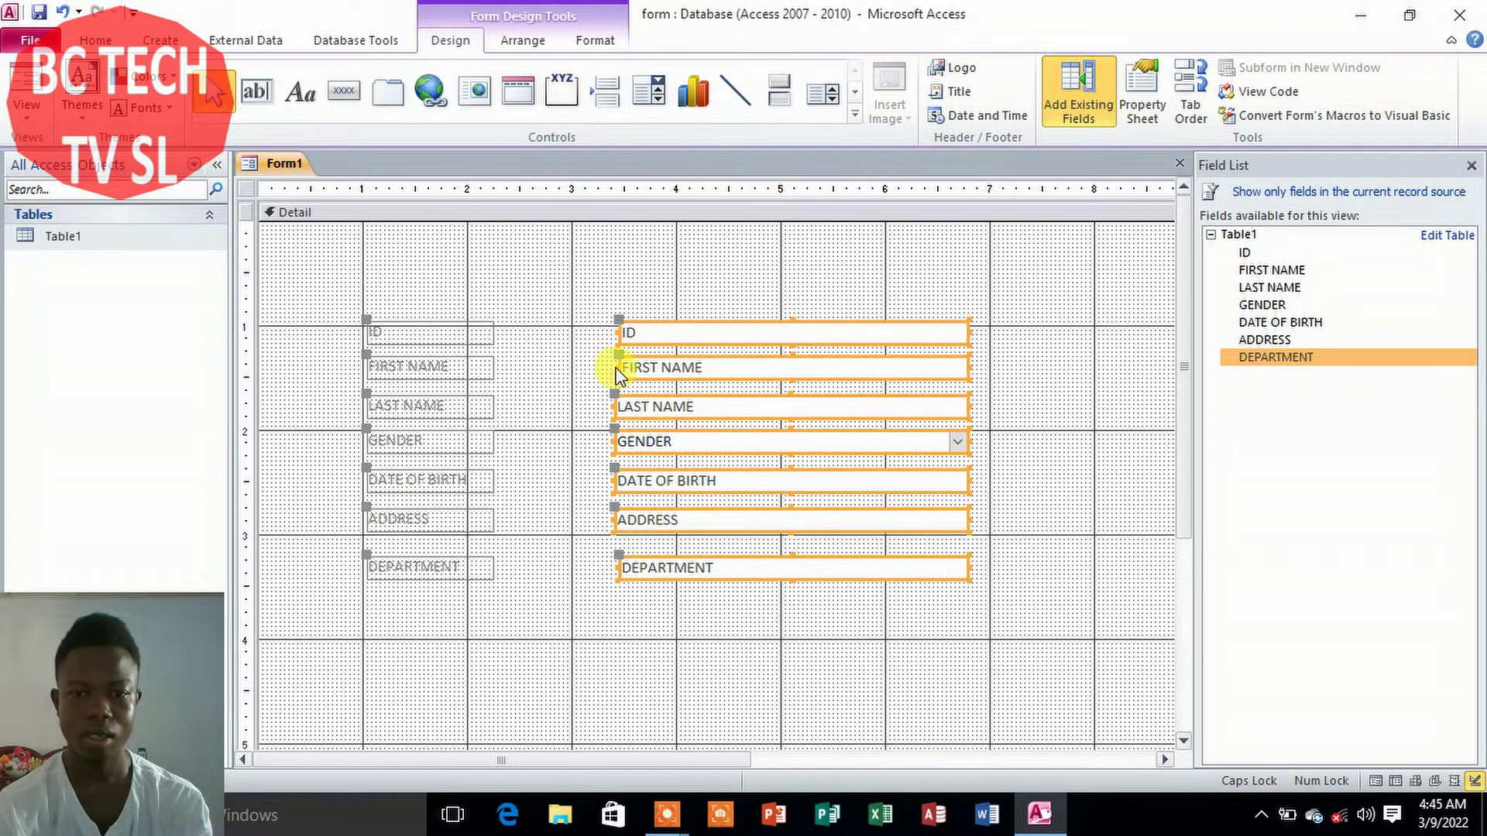
pyautogui.moveTo(618, 367); pyautogui.dragTo(527, 371)
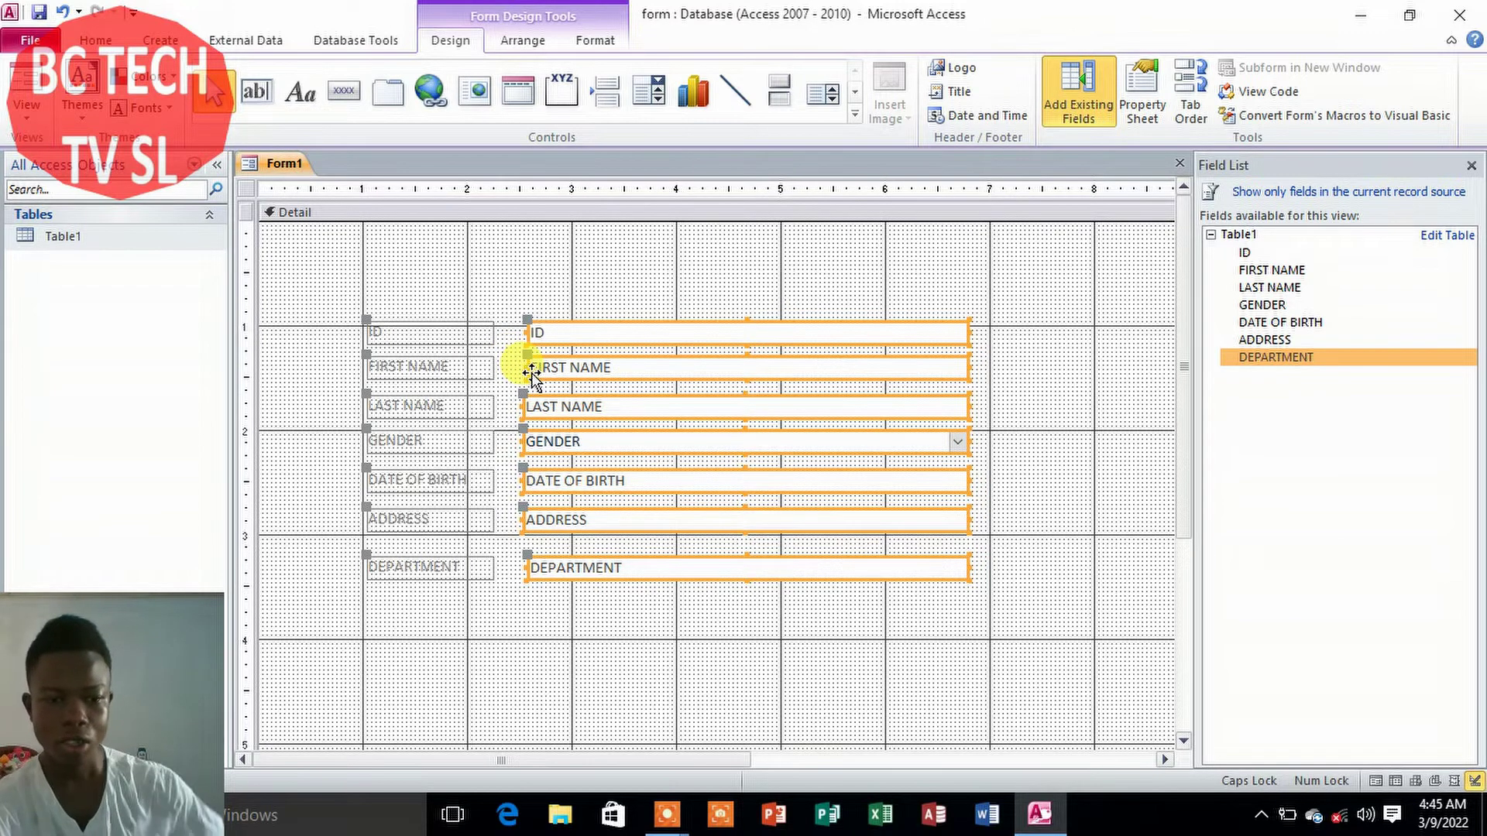
# Step: Move all labels and field boxes together three steps down and one step right
pyautogui.moveTo(322, 259); pyautogui.dragTo(1103, 681)
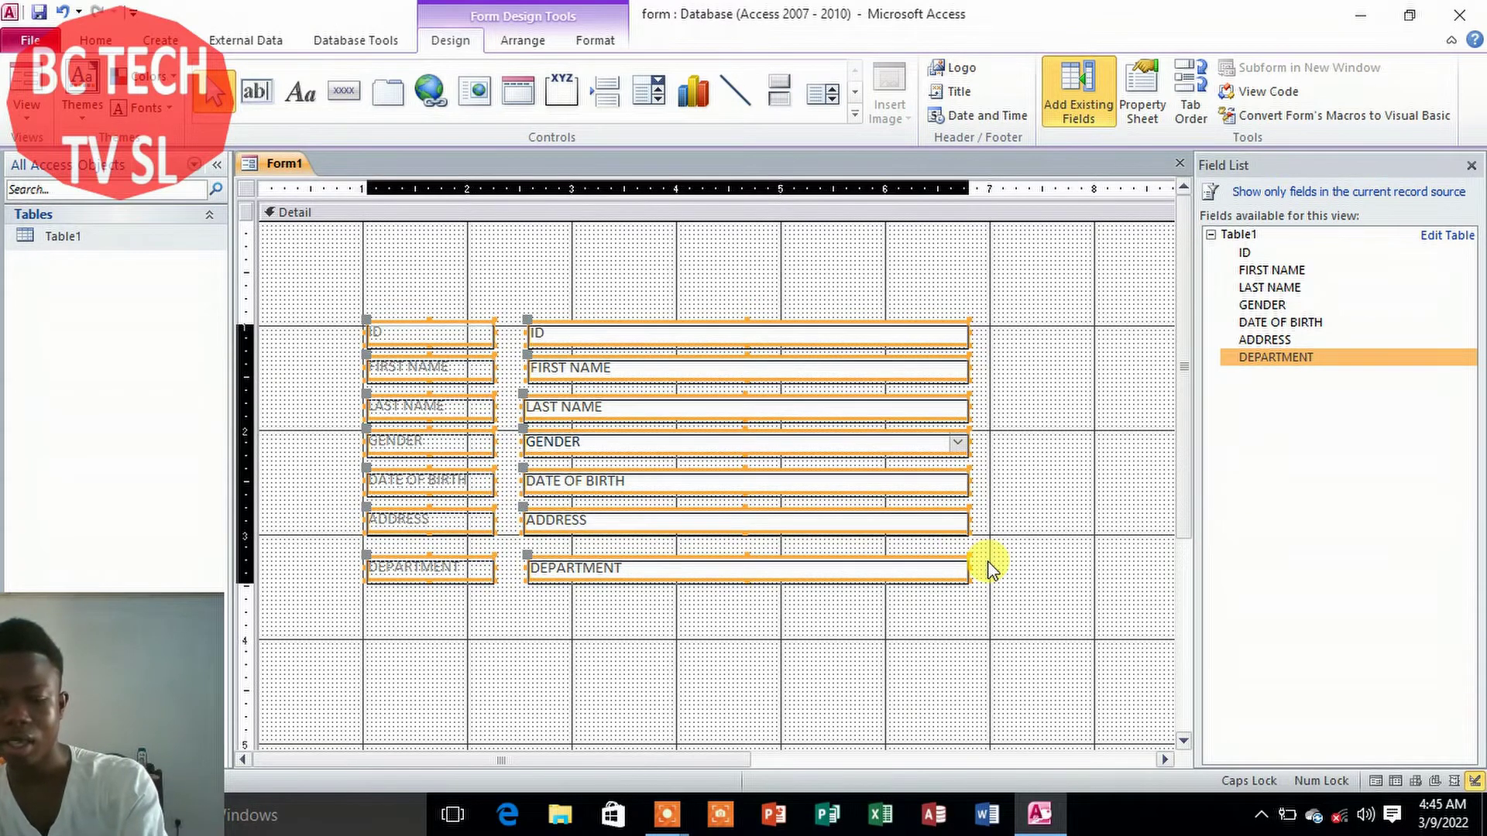
pyautogui.press('Down')
pyautogui.press('Down')
pyautogui.press('Down')
pyautogui.press('Down')
pyautogui.press('Right')
pyautogui.press('Right')
pyautogui.press('Right')
pyautogui.press('Right')
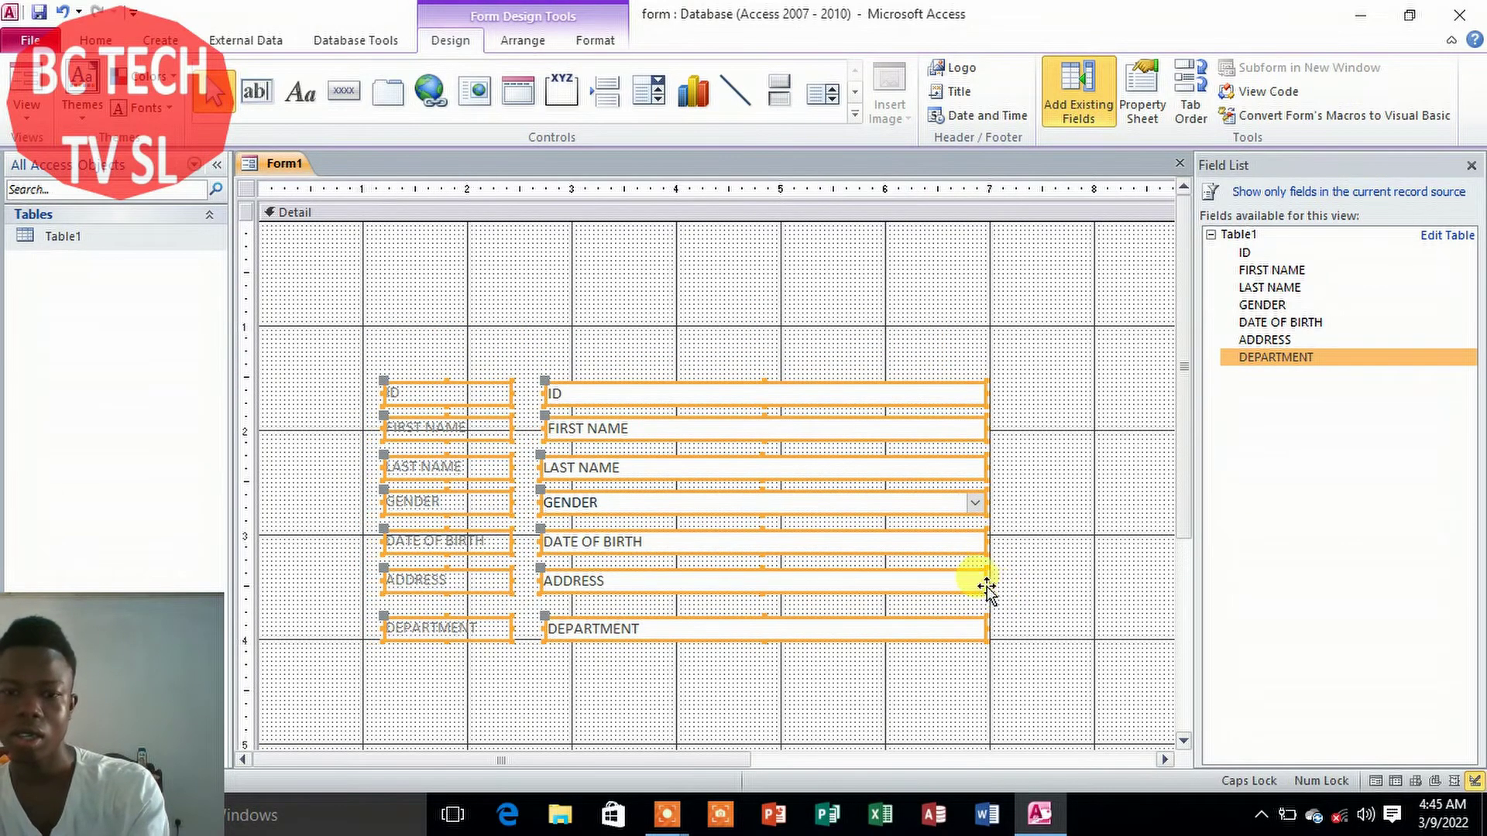
pyautogui.press('Down')
pyautogui.press('Down')
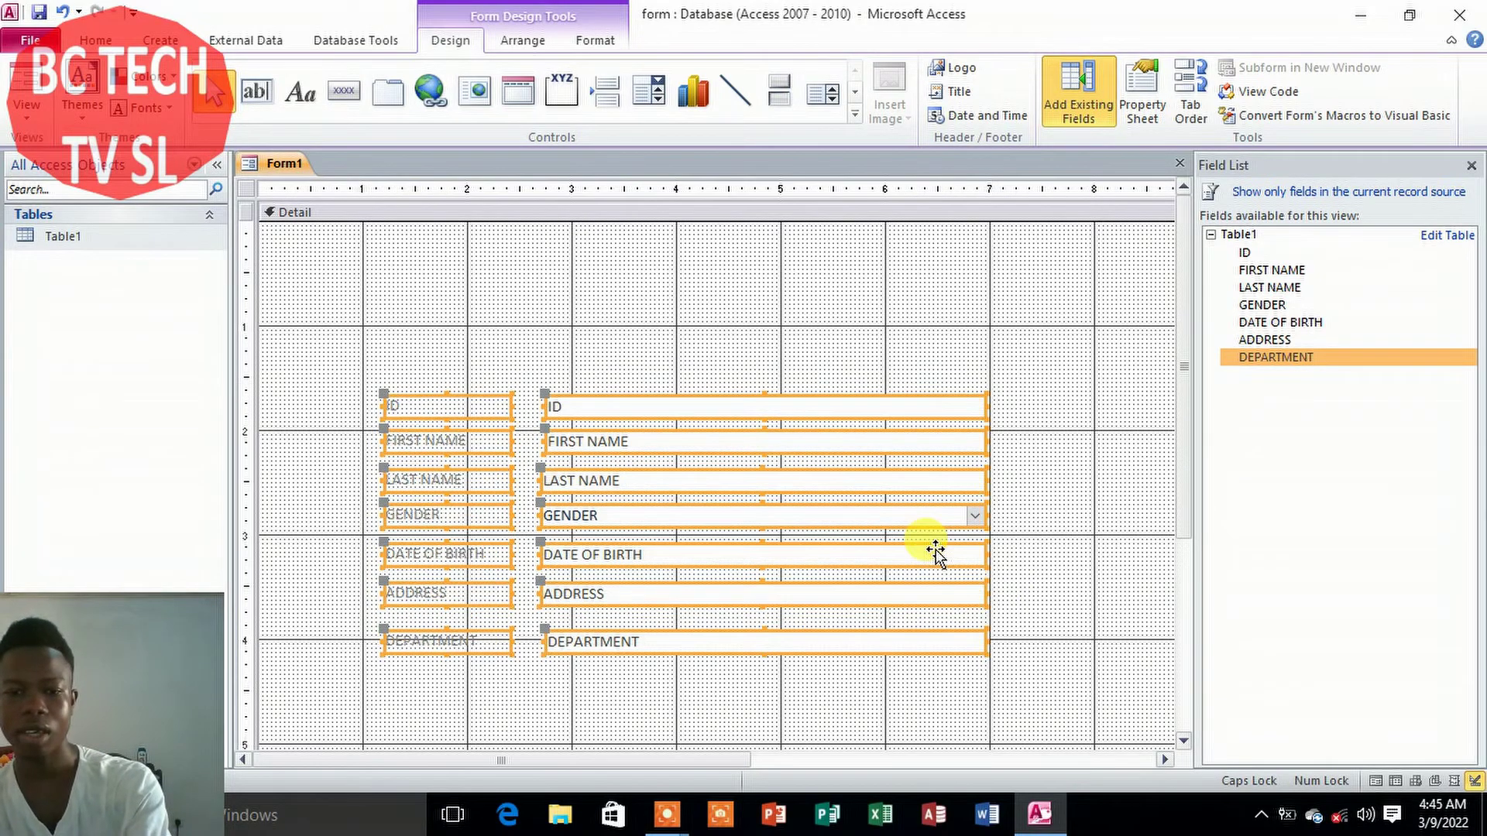
pyautogui.press('Down')
pyautogui.press('Down')
pyautogui.press('Down')
pyautogui.press('Down')
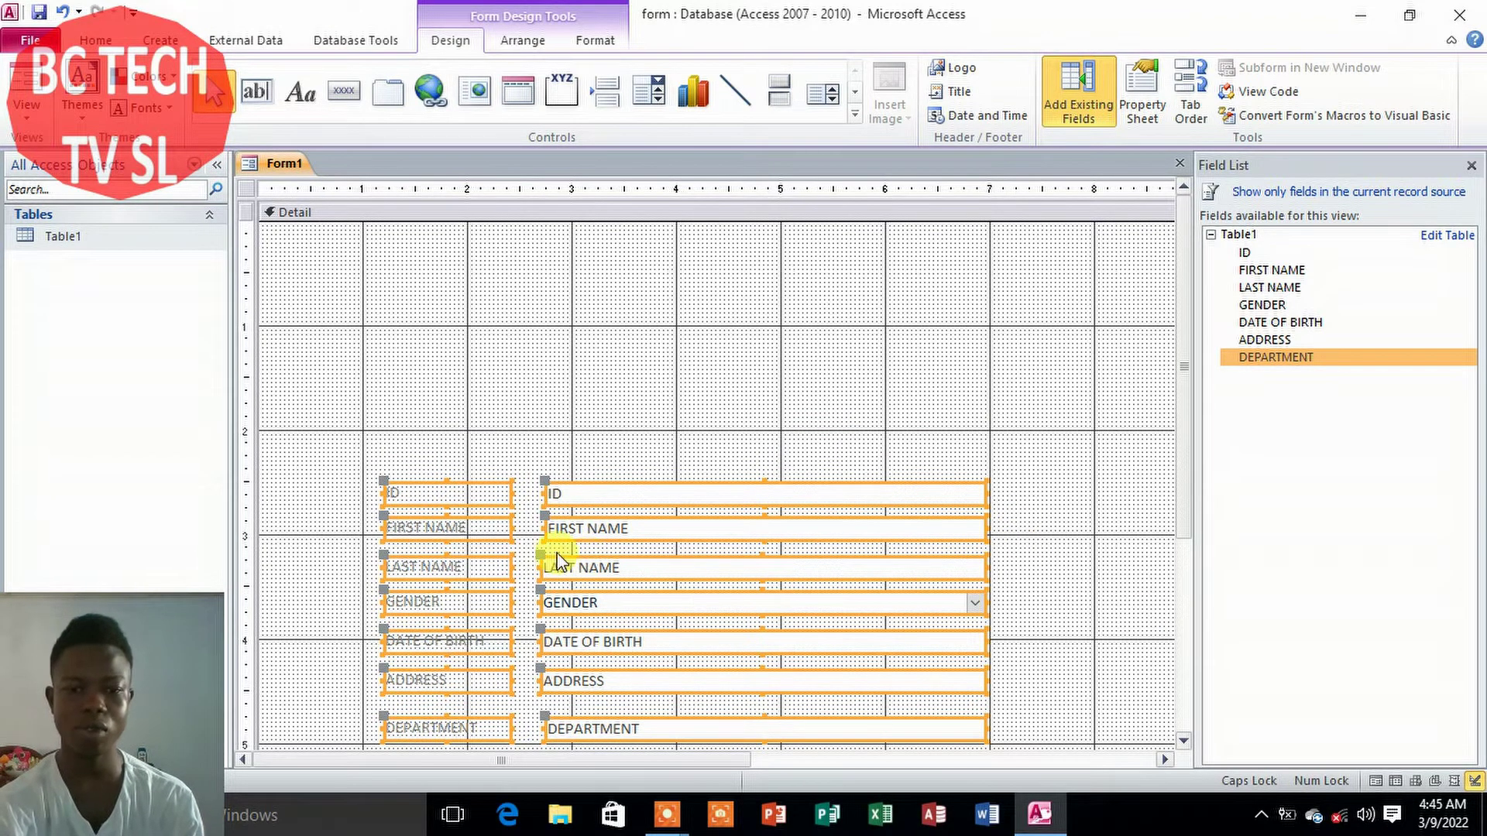
pyautogui.click(317, 498)
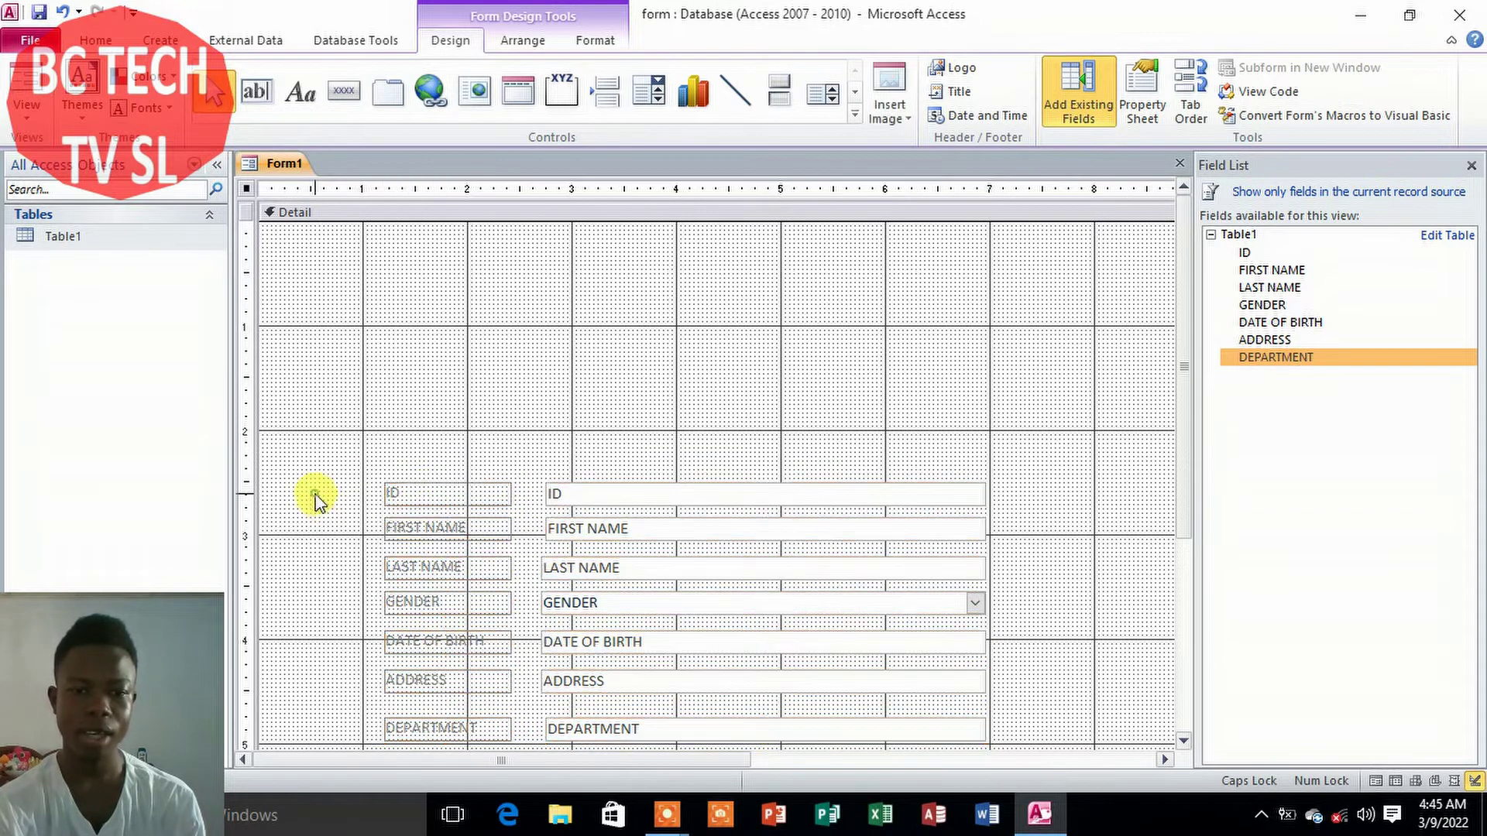
# Step: Make the seven field labels bold, dark-coloured and 14-point
pyautogui.moveTo(345, 458); pyautogui.dragTo(520, 747)
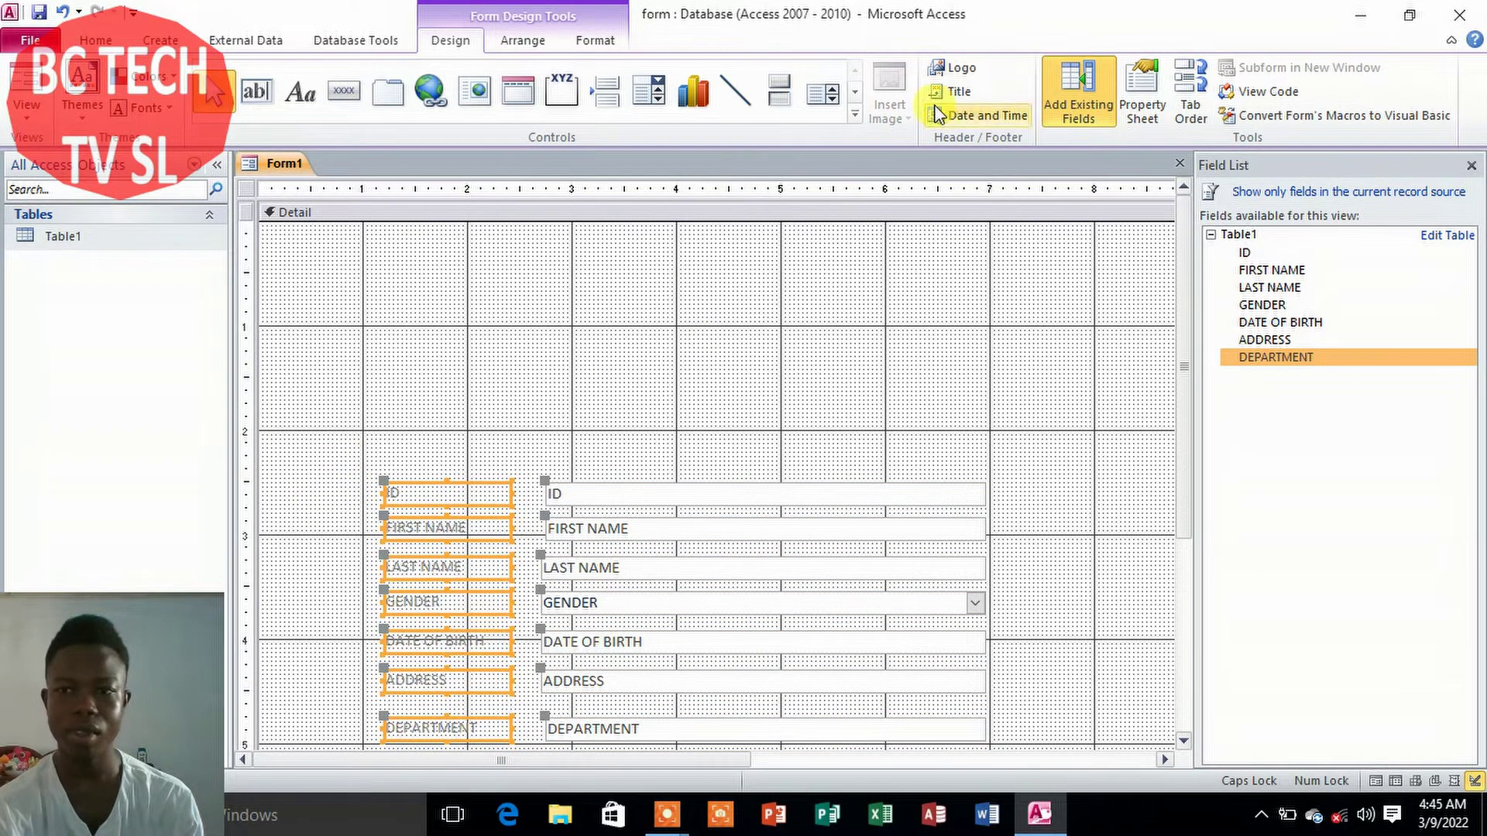
pyautogui.click(534, 43)
pyautogui.click(586, 40)
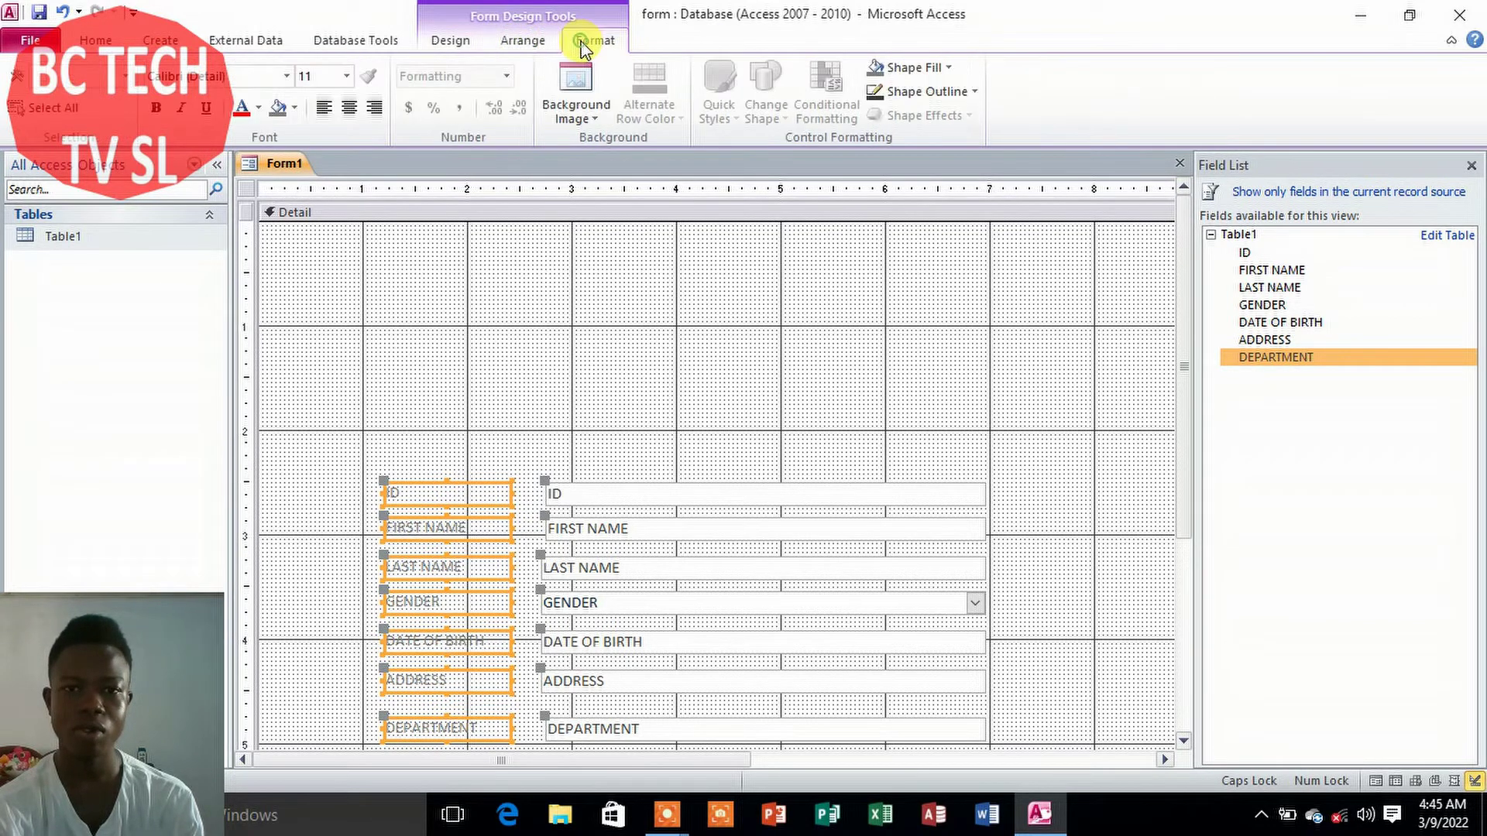
pyautogui.click(158, 110)
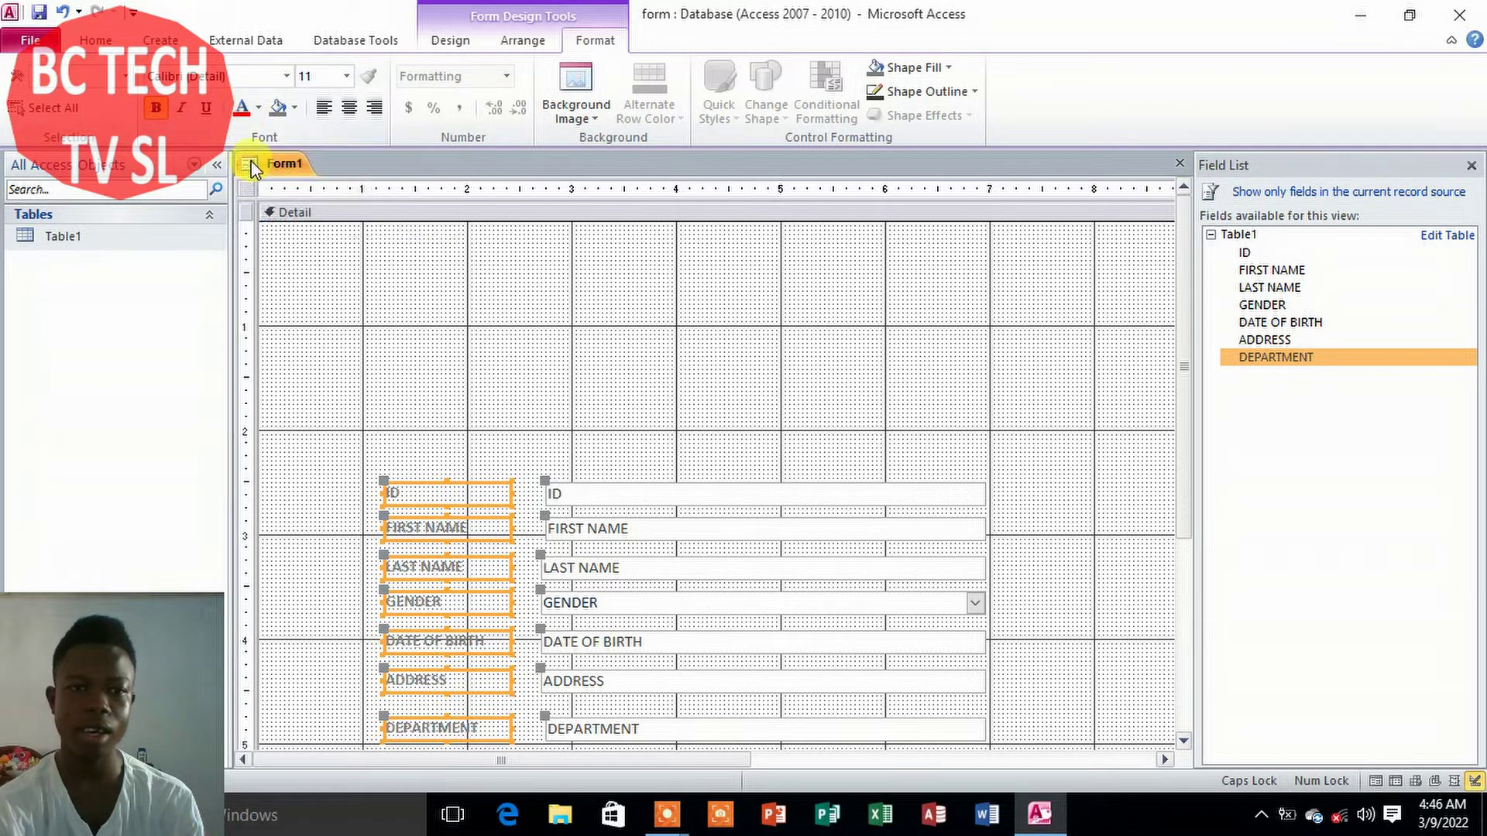
pyautogui.click(260, 111)
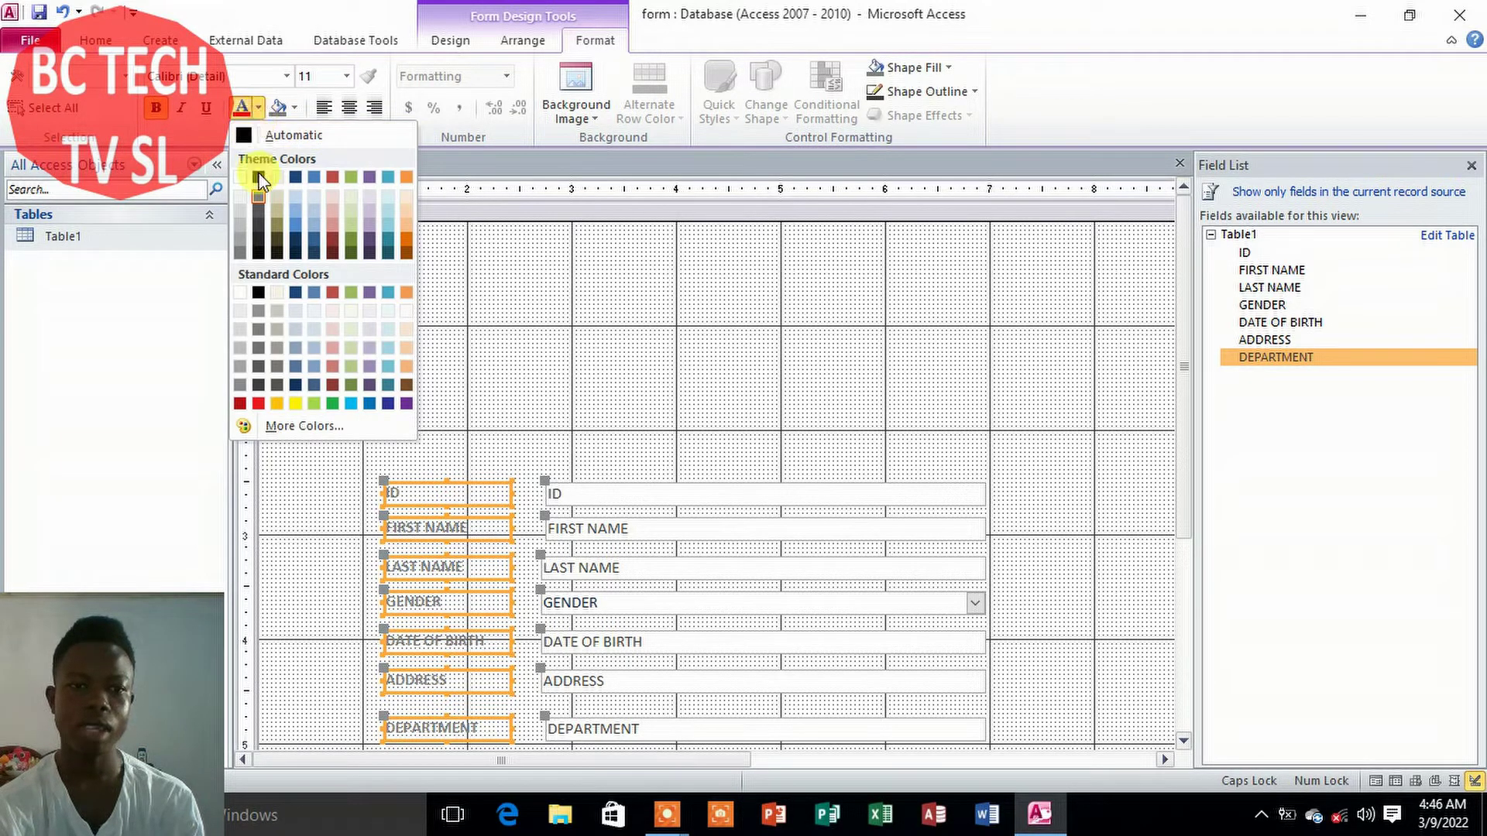
pyautogui.click(265, 181)
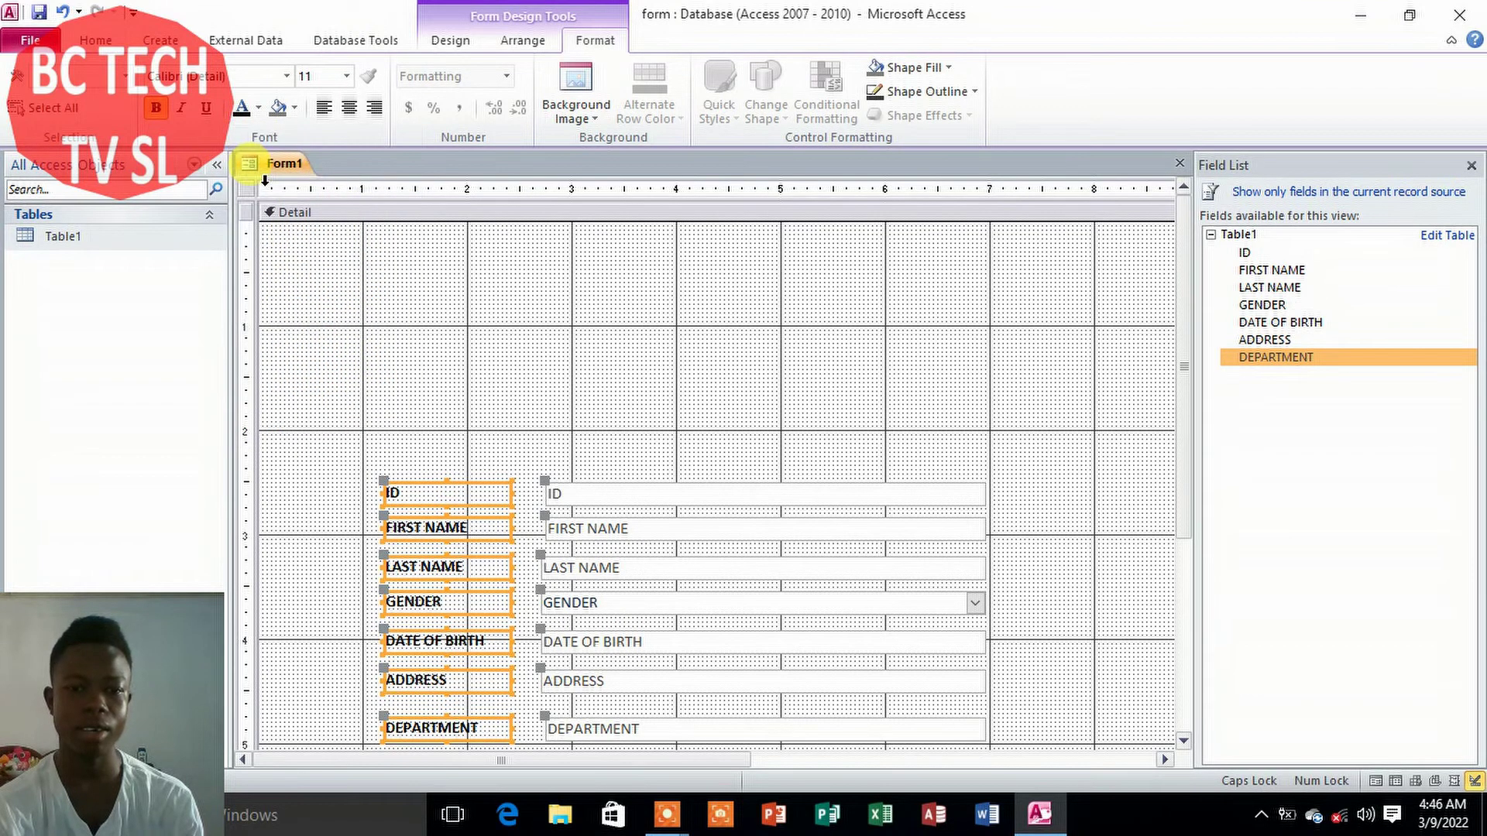
pyautogui.click(346, 76)
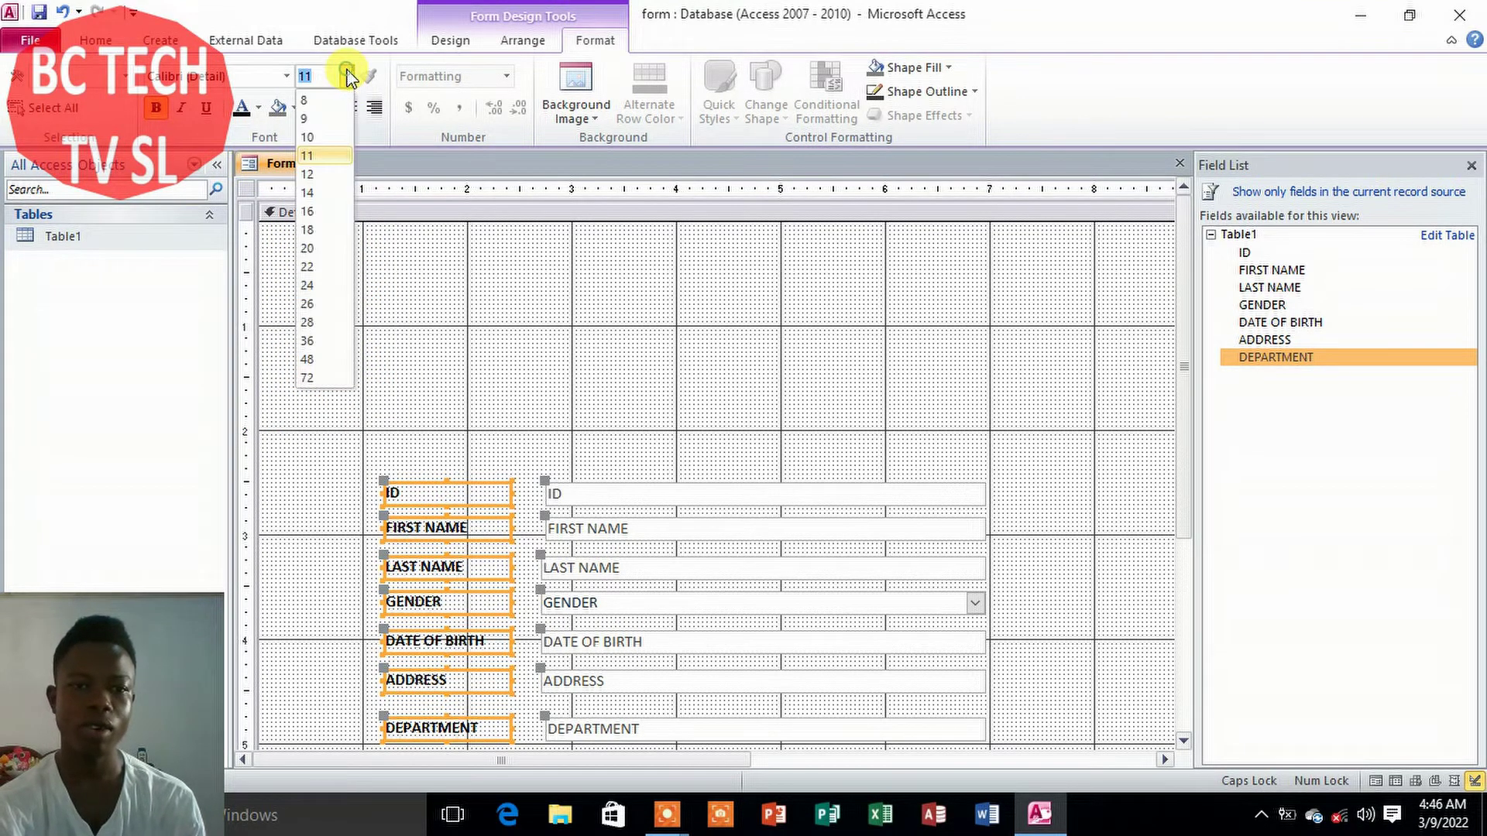
pyautogui.click(310, 192)
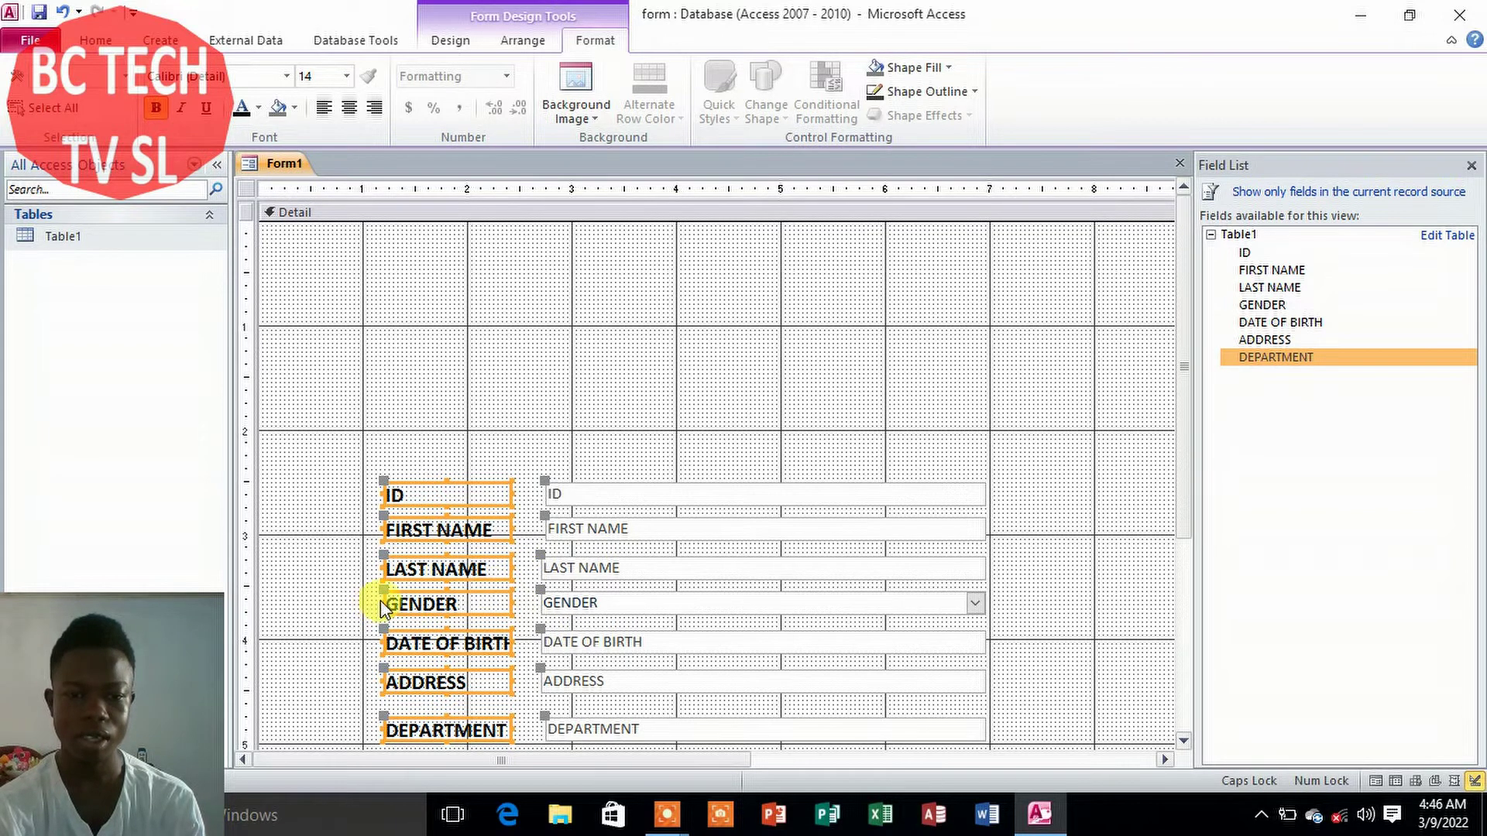
# Step: Widen the labels leftward so the larger text fits along one left edge
pyautogui.moveTo(380, 601); pyautogui.dragTo(363, 607)
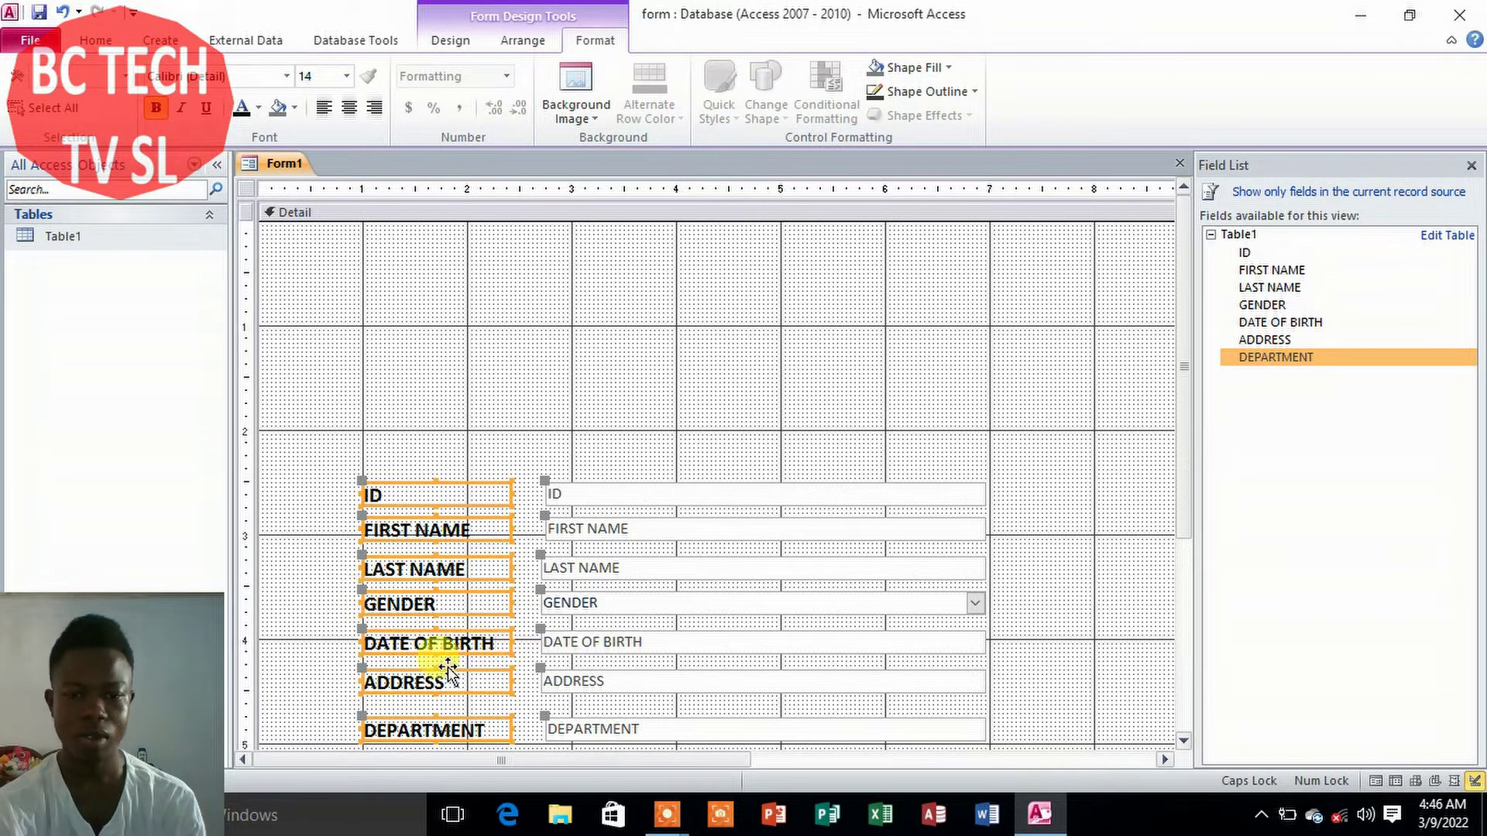
pyautogui.click(604, 462)
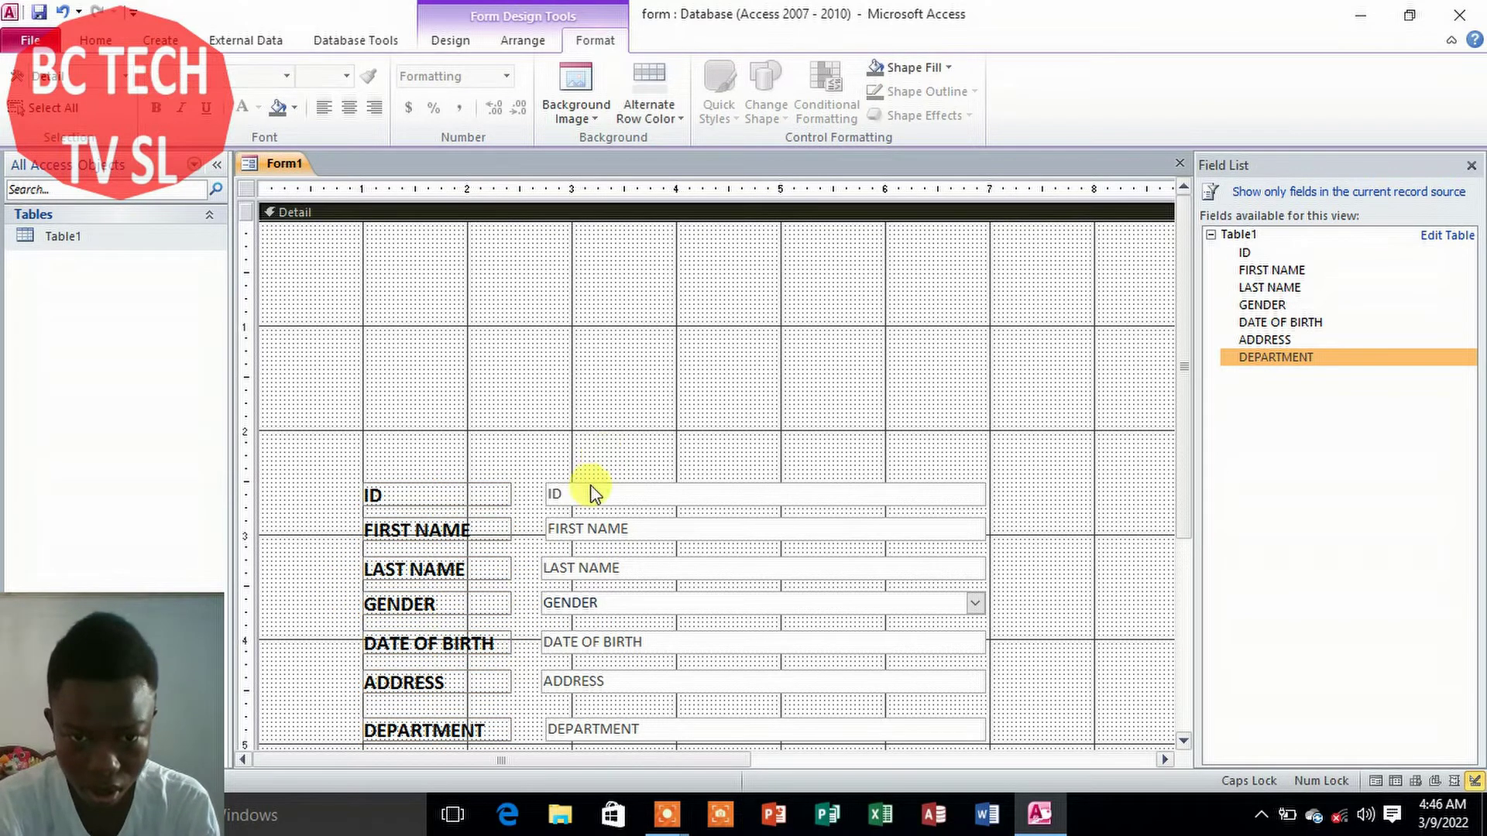
pyautogui.click(477, 494)
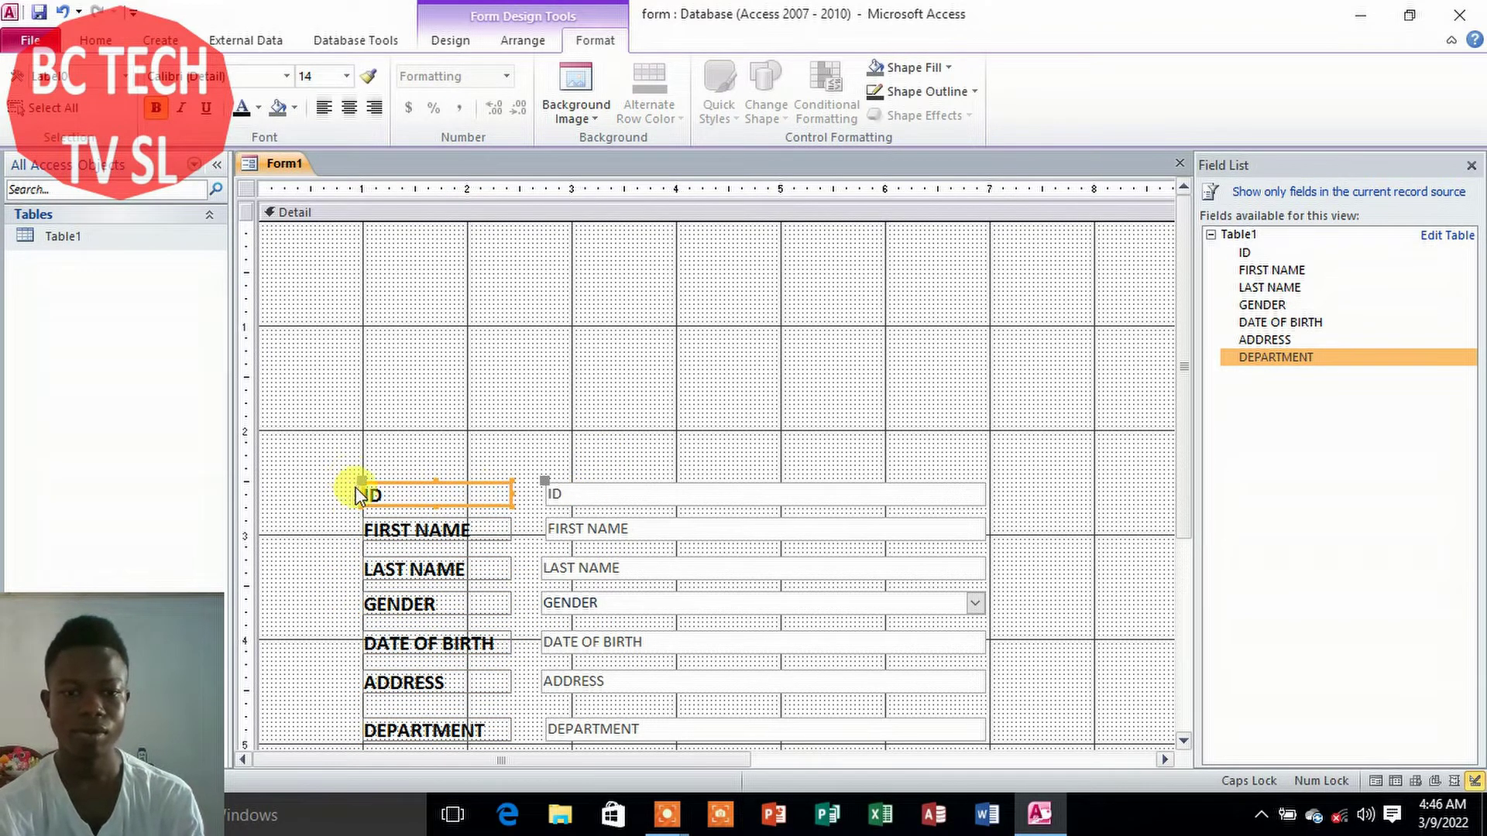
pyautogui.scroll(-3, 519, 662)
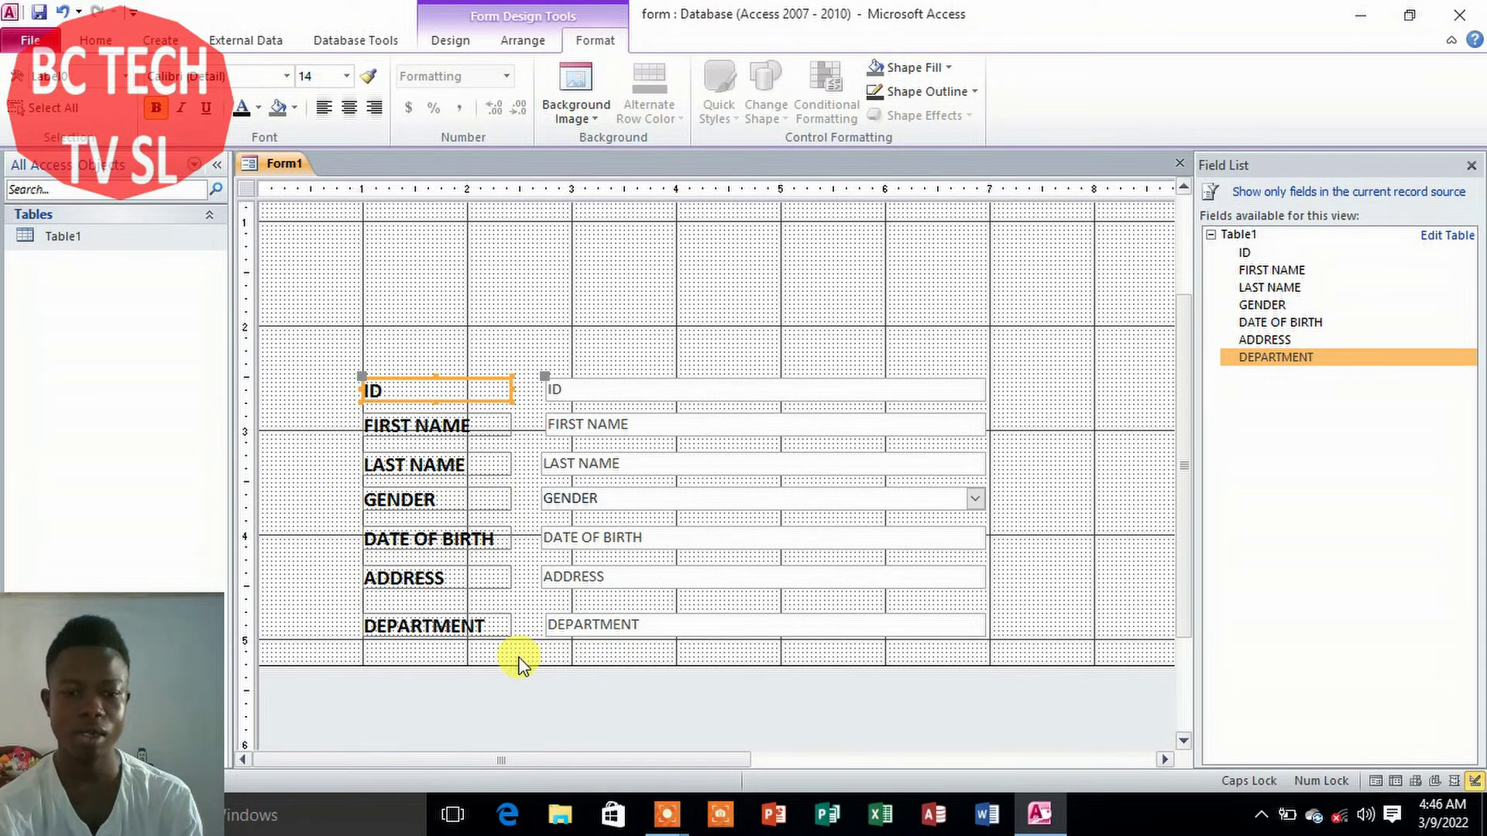
pyautogui.scroll(3, 442, 423)
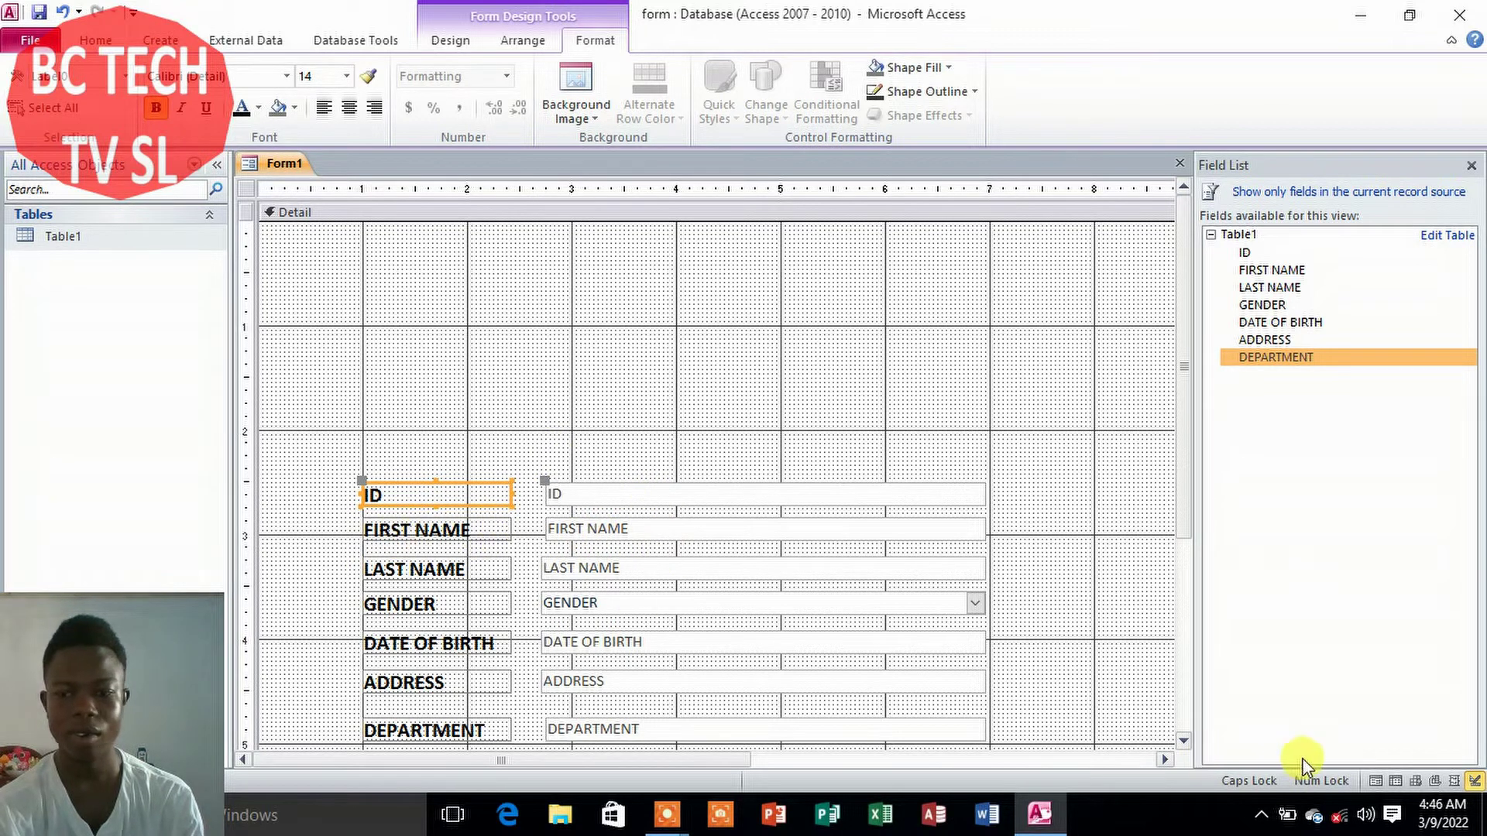
# Step: In Form View, try the GENDER list, choosing male and then female
pyautogui.click(1377, 781)
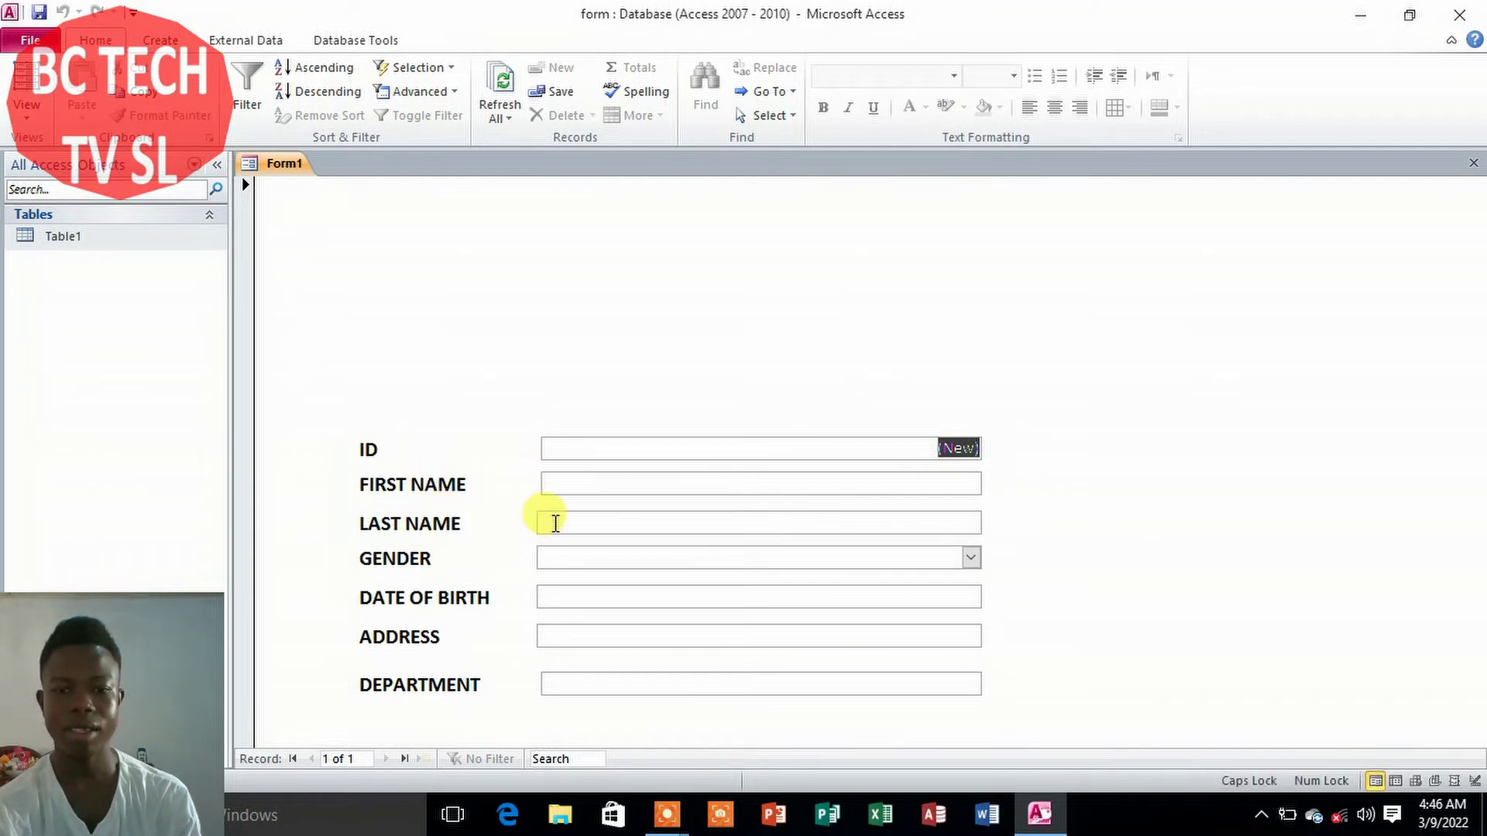
pyautogui.click(970, 558)
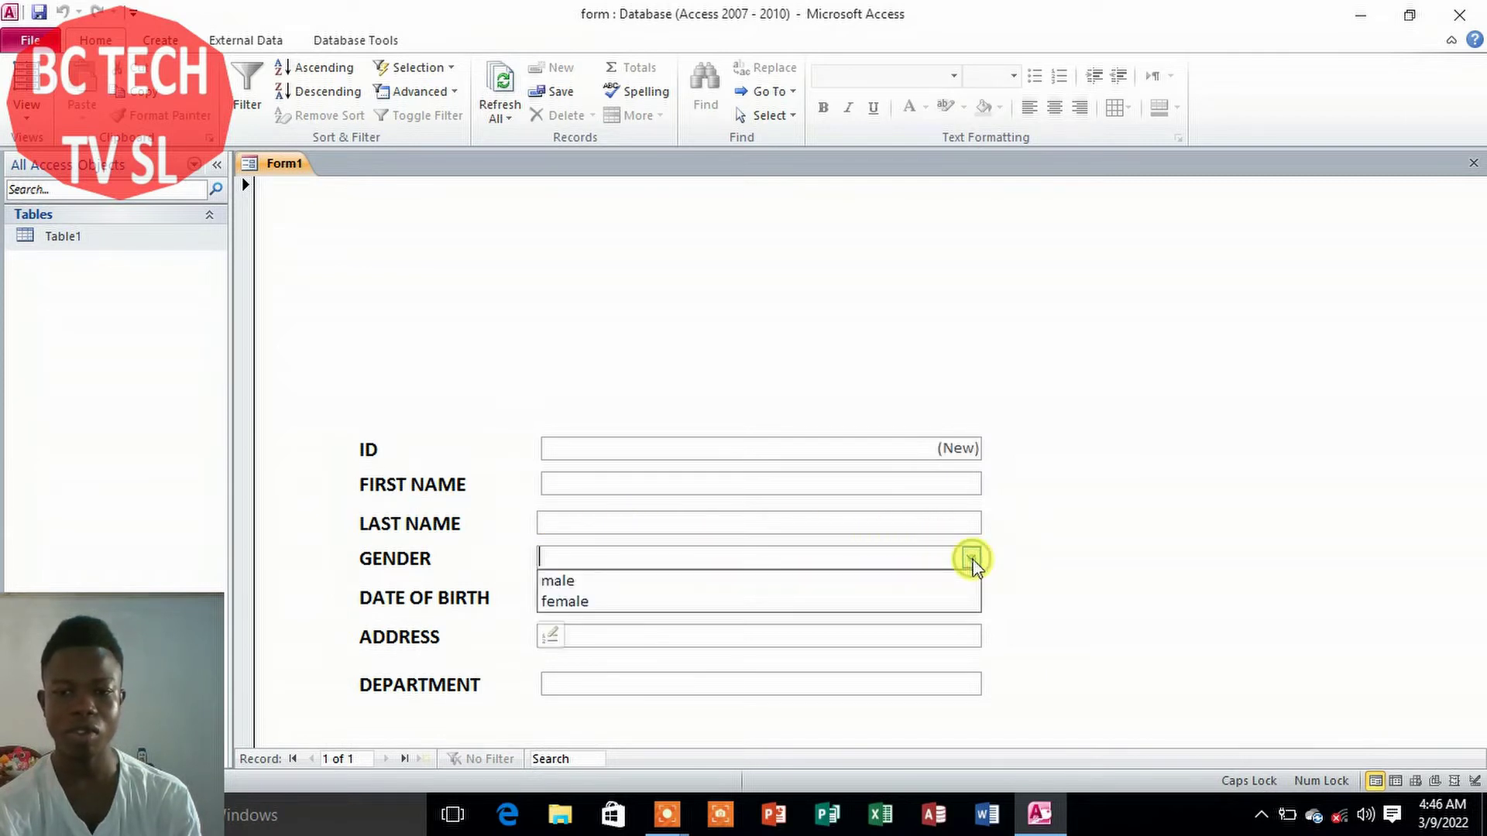
pyautogui.click(470, 567)
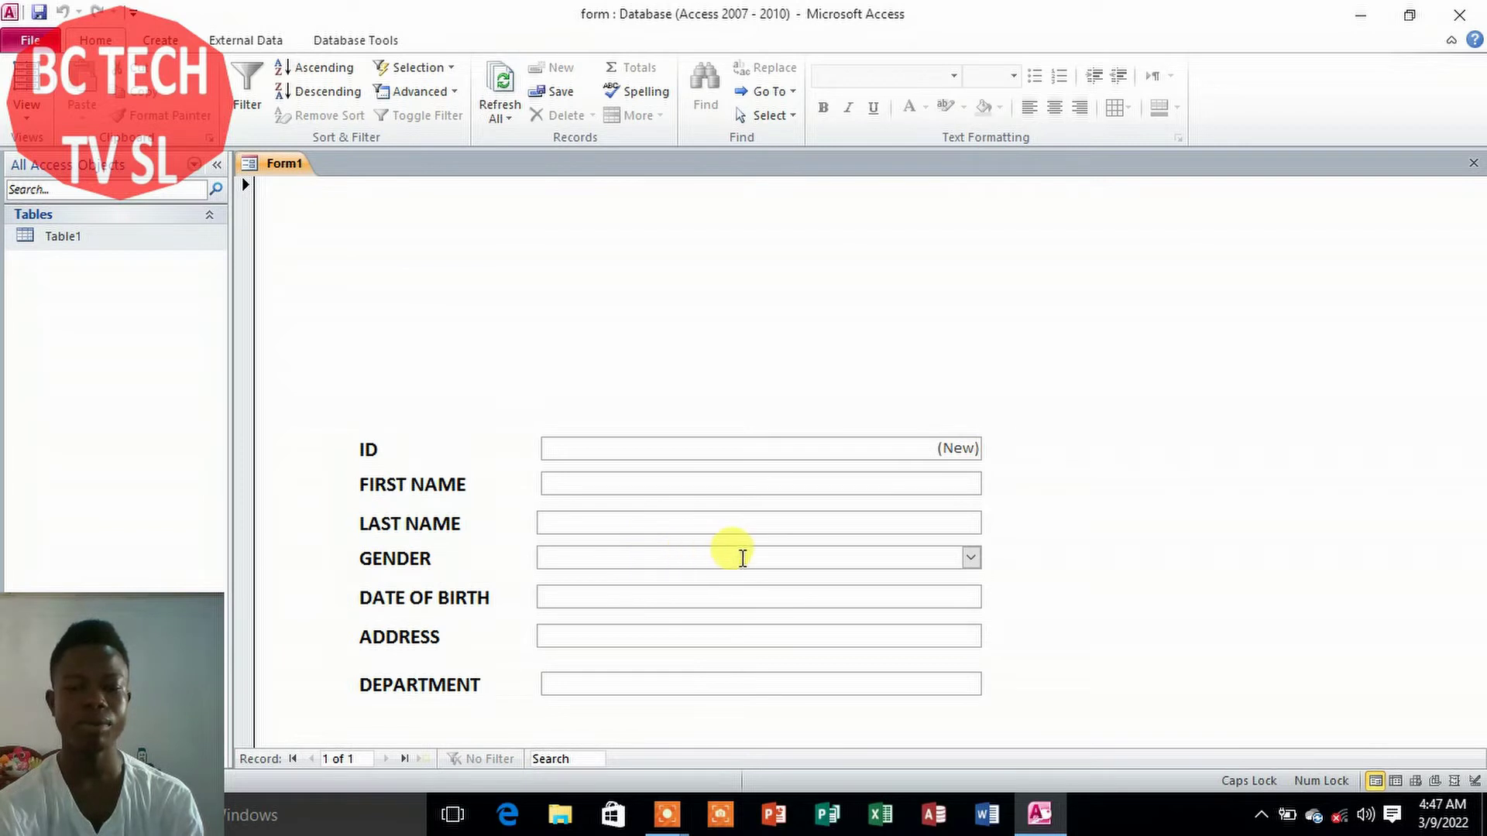
pyautogui.click(972, 558)
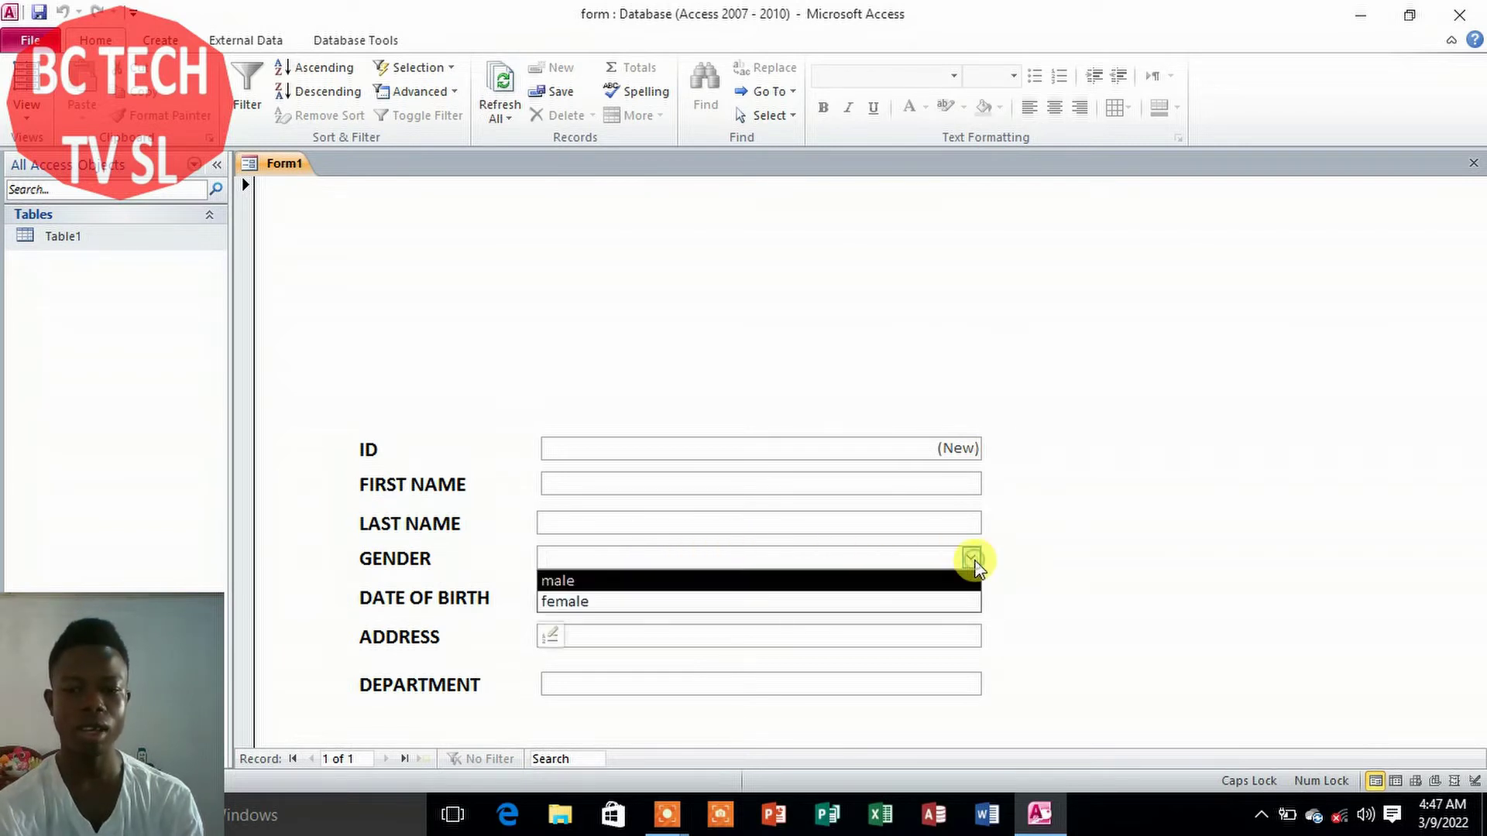
pyautogui.click(583, 582)
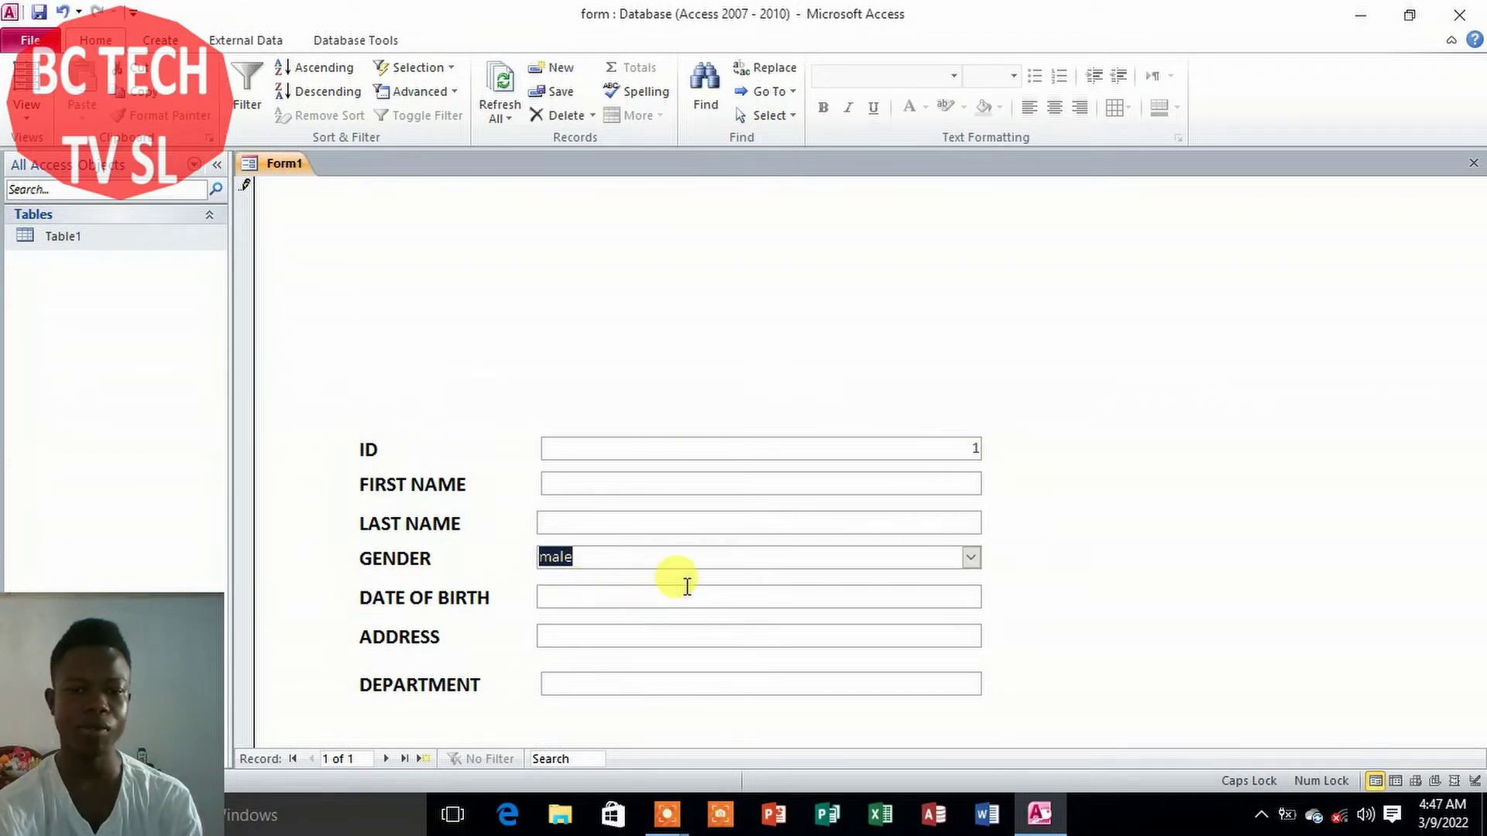
pyautogui.click(972, 558)
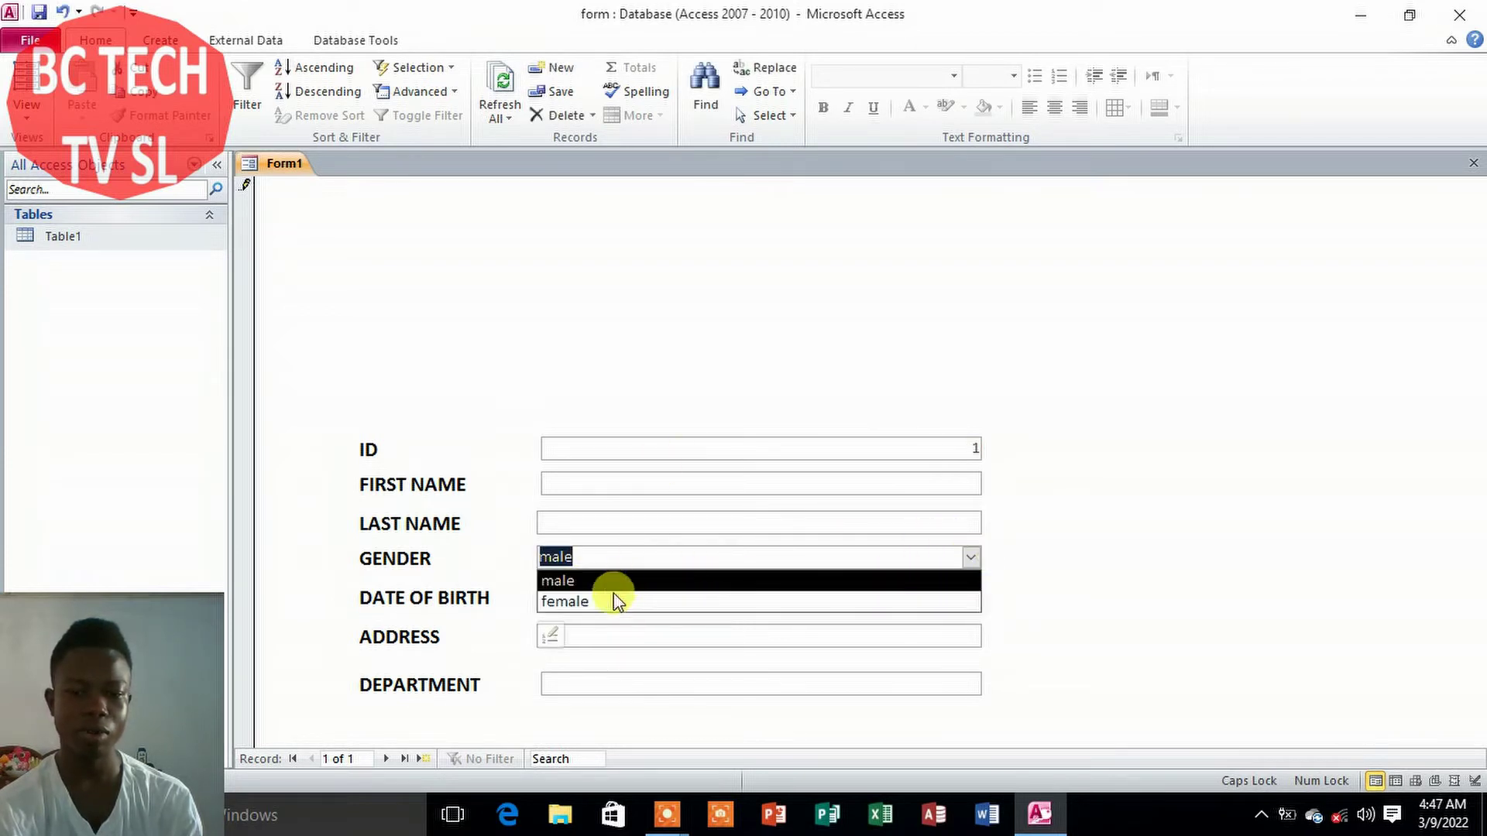
pyautogui.click(590, 603)
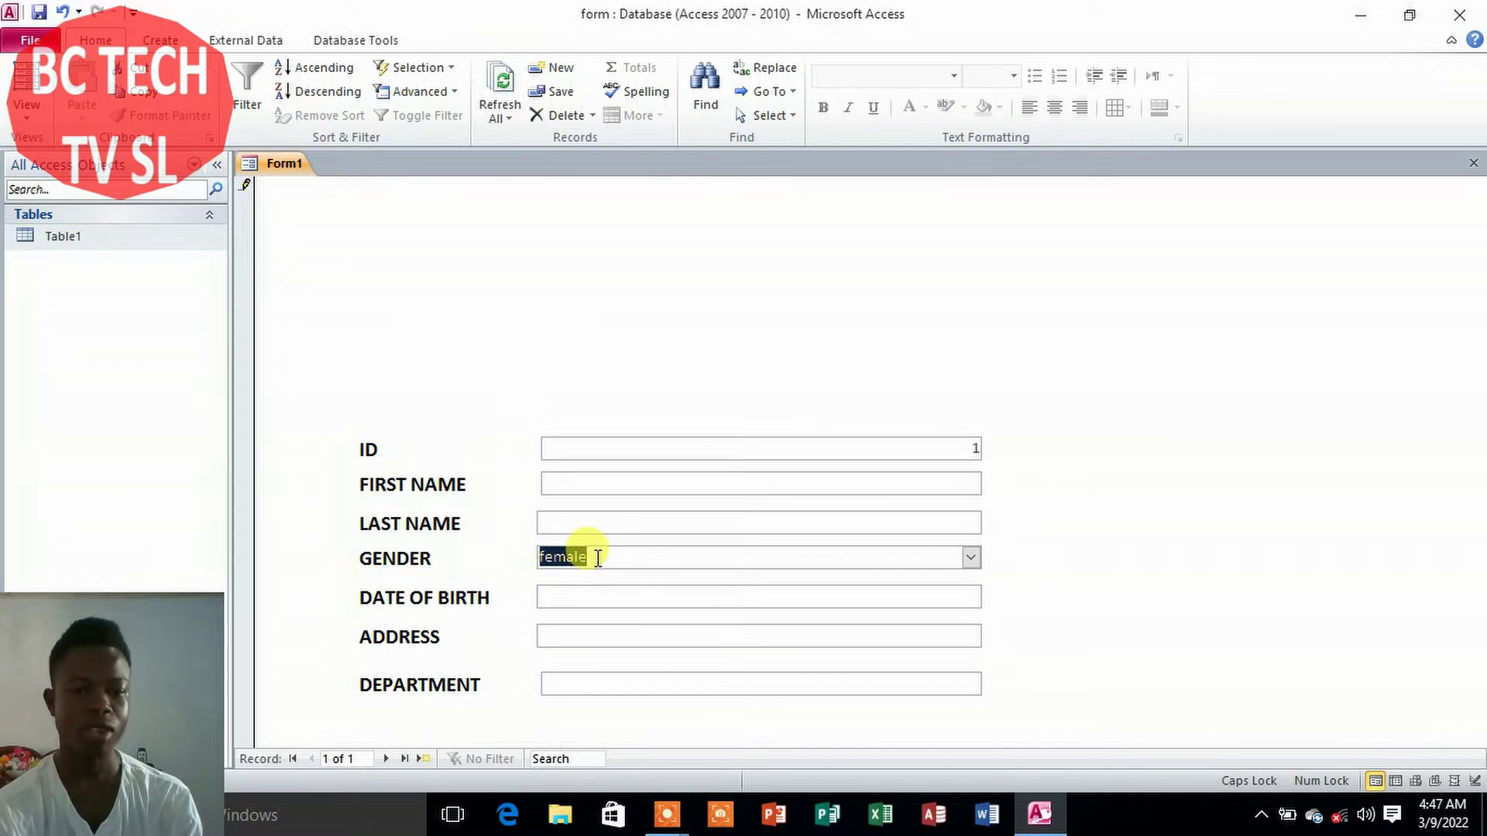
# Step: Set GENDER back to male for record 1 and return to Design View
pyautogui.click(972, 559)
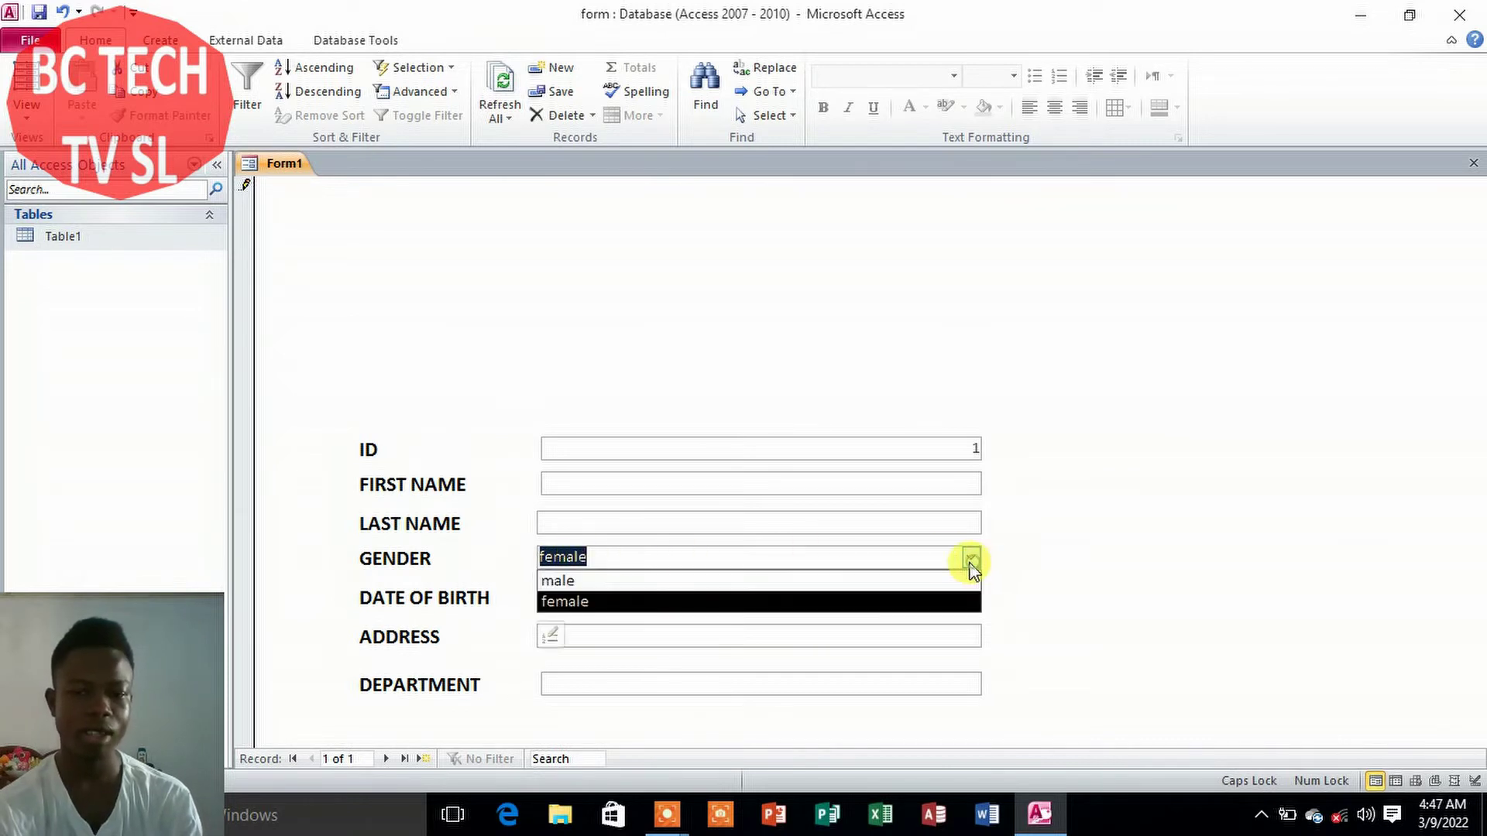
pyautogui.click(571, 604)
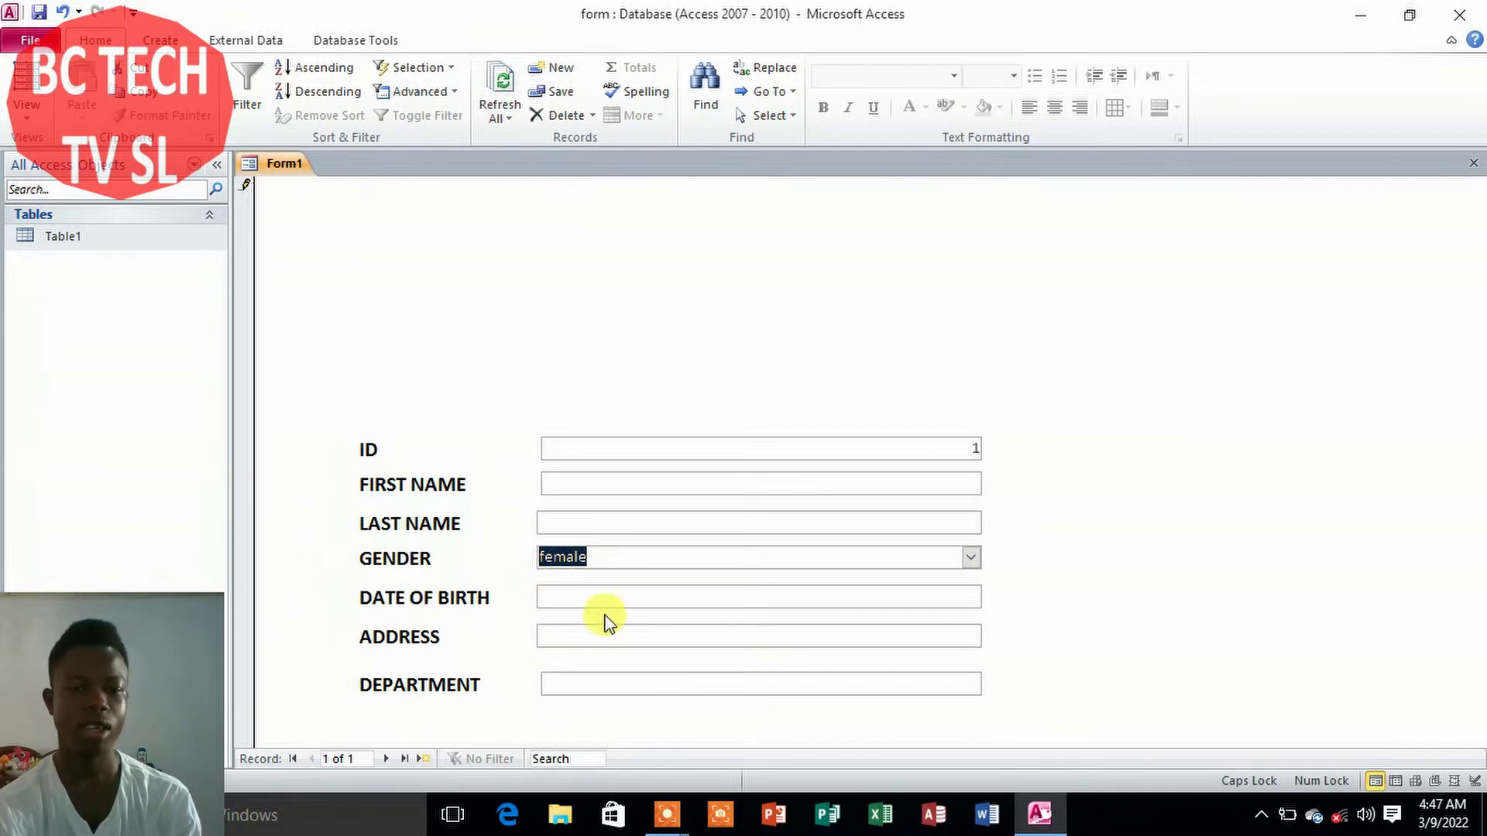
pyautogui.click(594, 594)
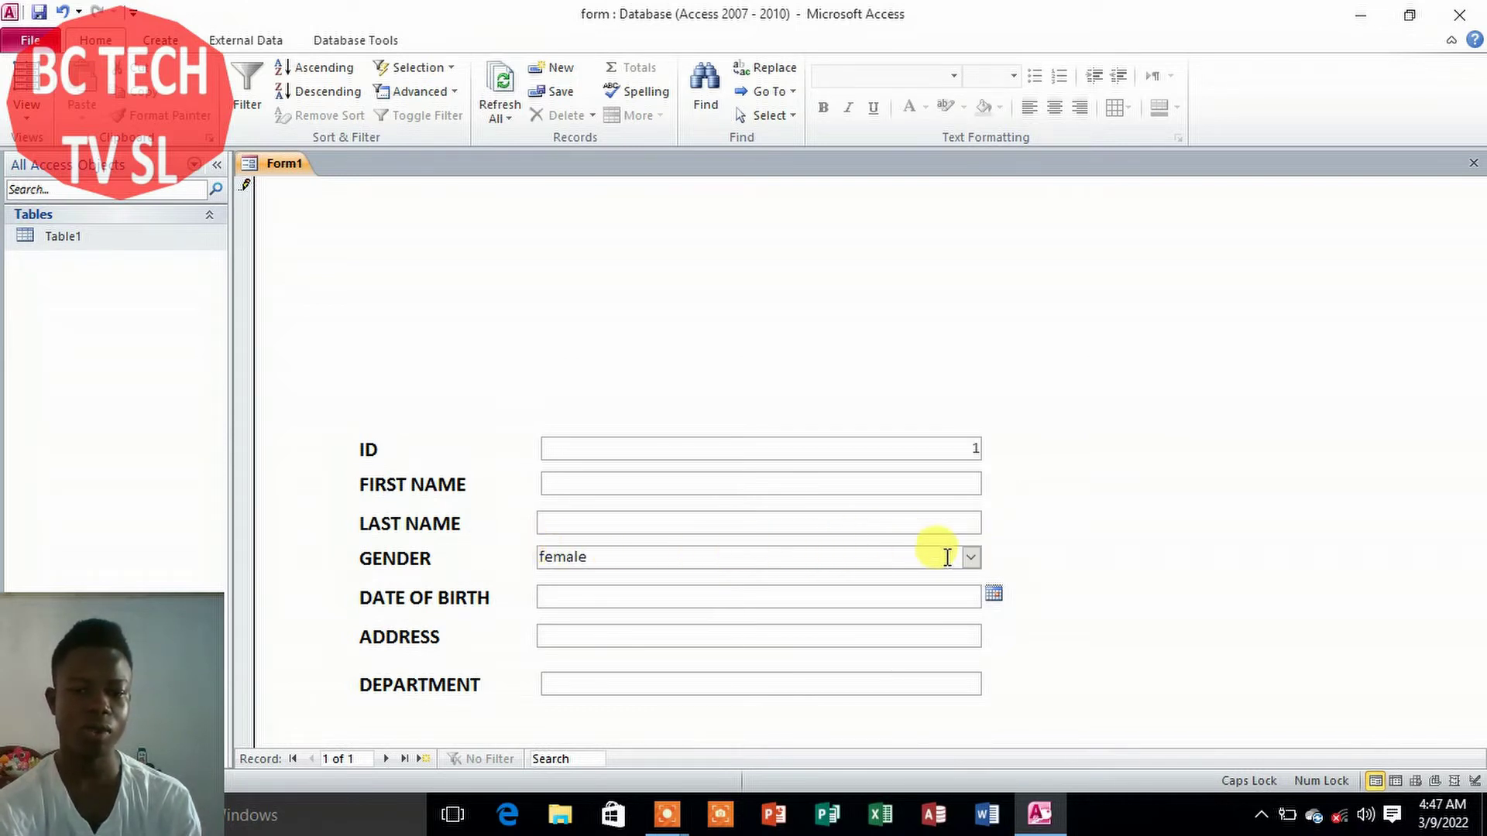
pyautogui.click(971, 557)
pyautogui.click(625, 577)
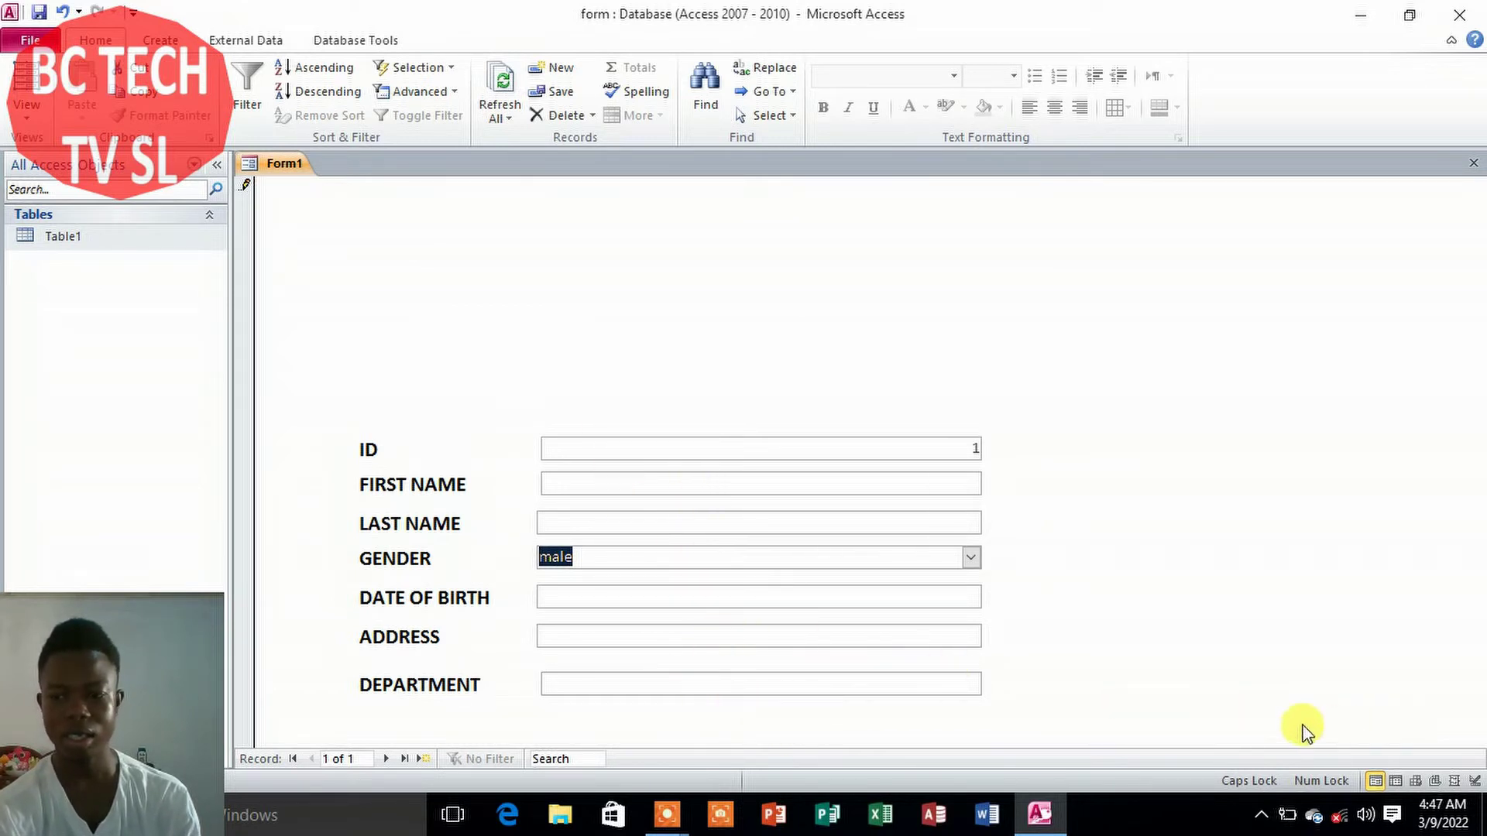
pyautogui.click(1475, 781)
# Step: Give the seven field boxes a 3D special effect and preview it in Form View
pyautogui.scroll(-3, 762, 473)
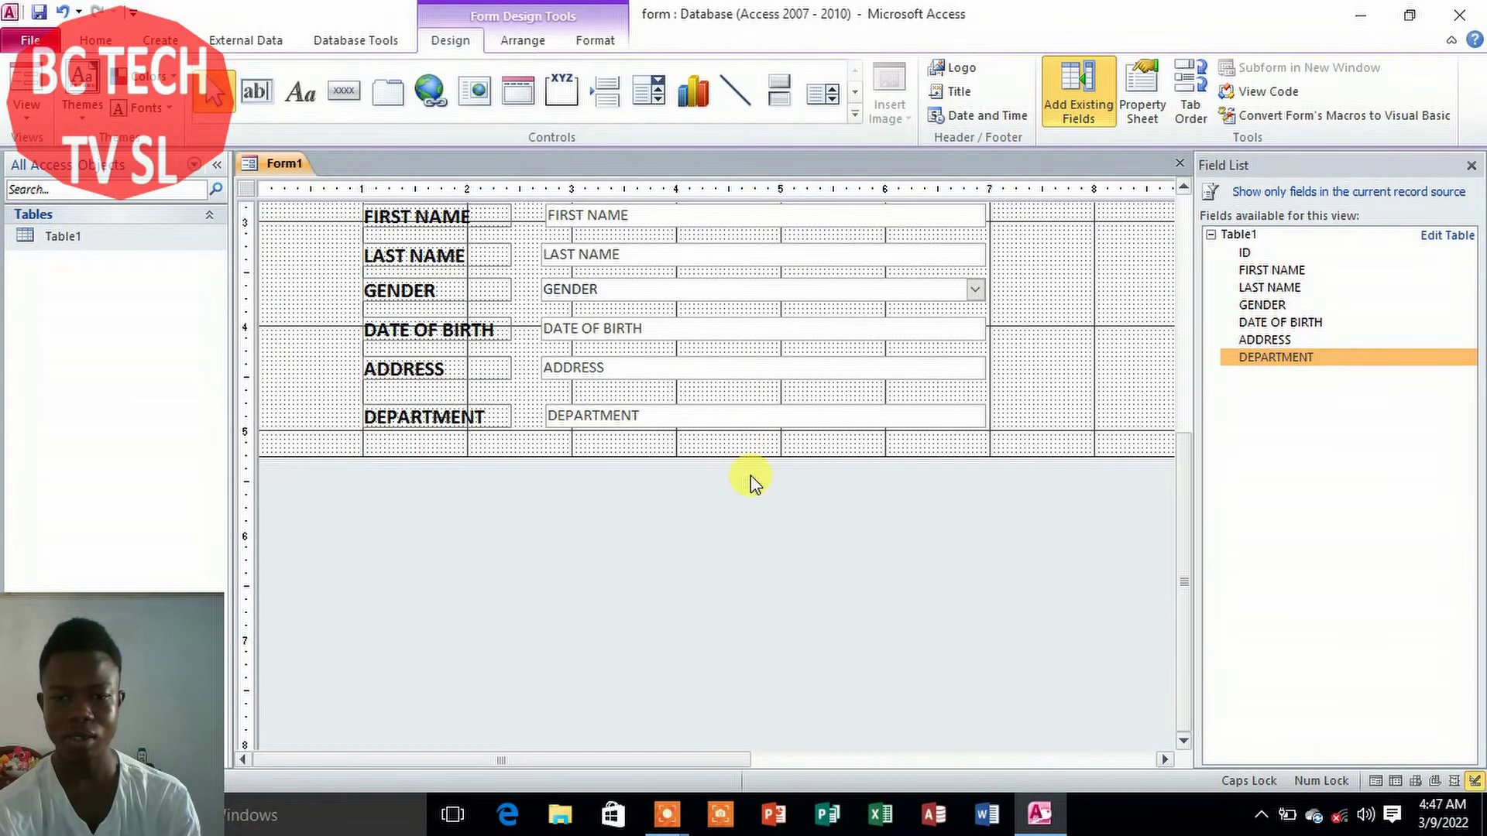
pyautogui.scroll(2, 677, 335)
pyautogui.click(747, 314)
pyautogui.moveTo(747, 314); pyautogui.dragTo(655, 689)
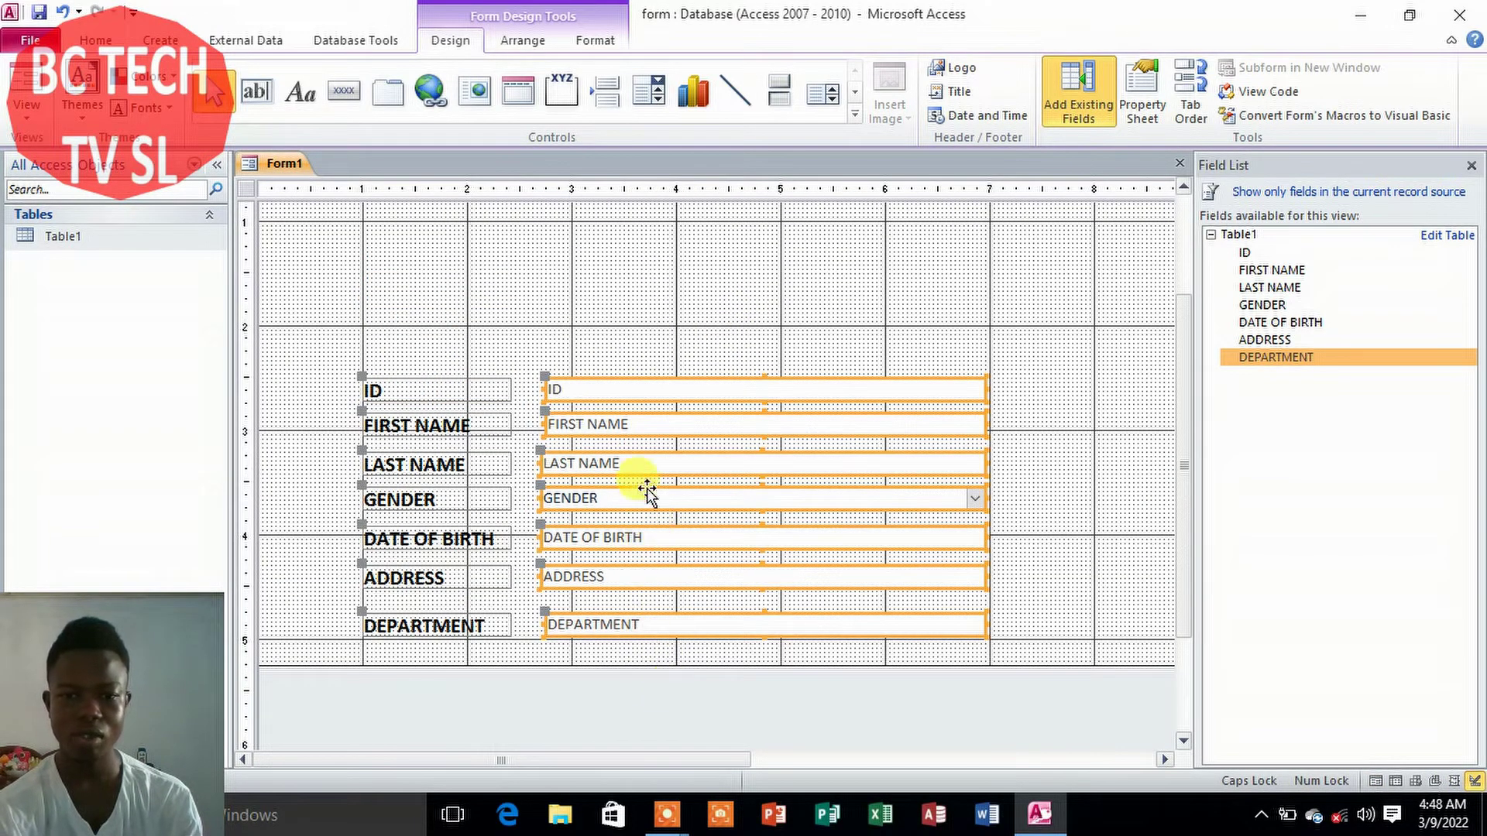
pyautogui.rightClick(645, 465)
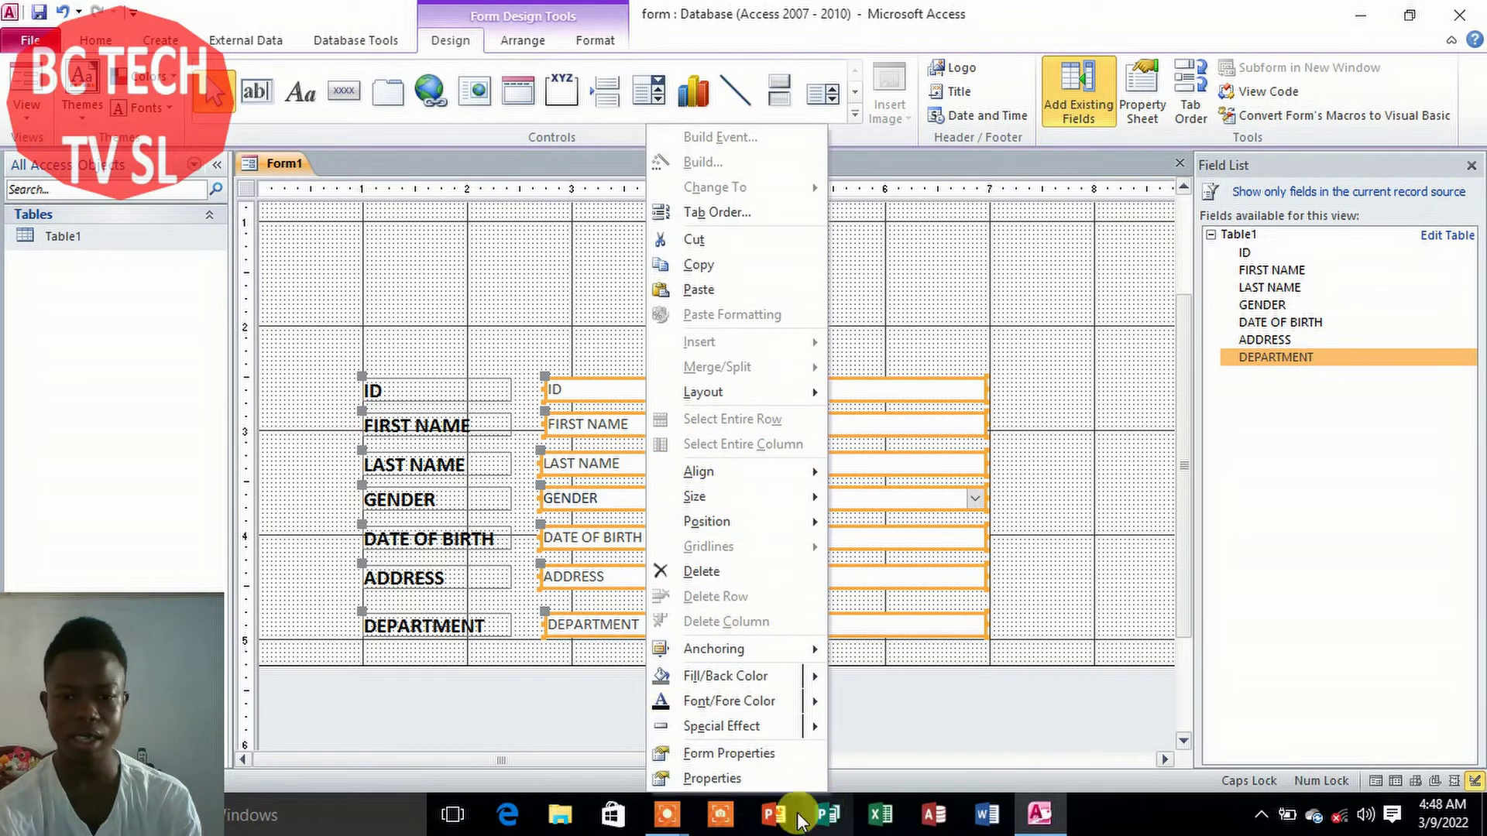
pyautogui.moveTo(715, 732)
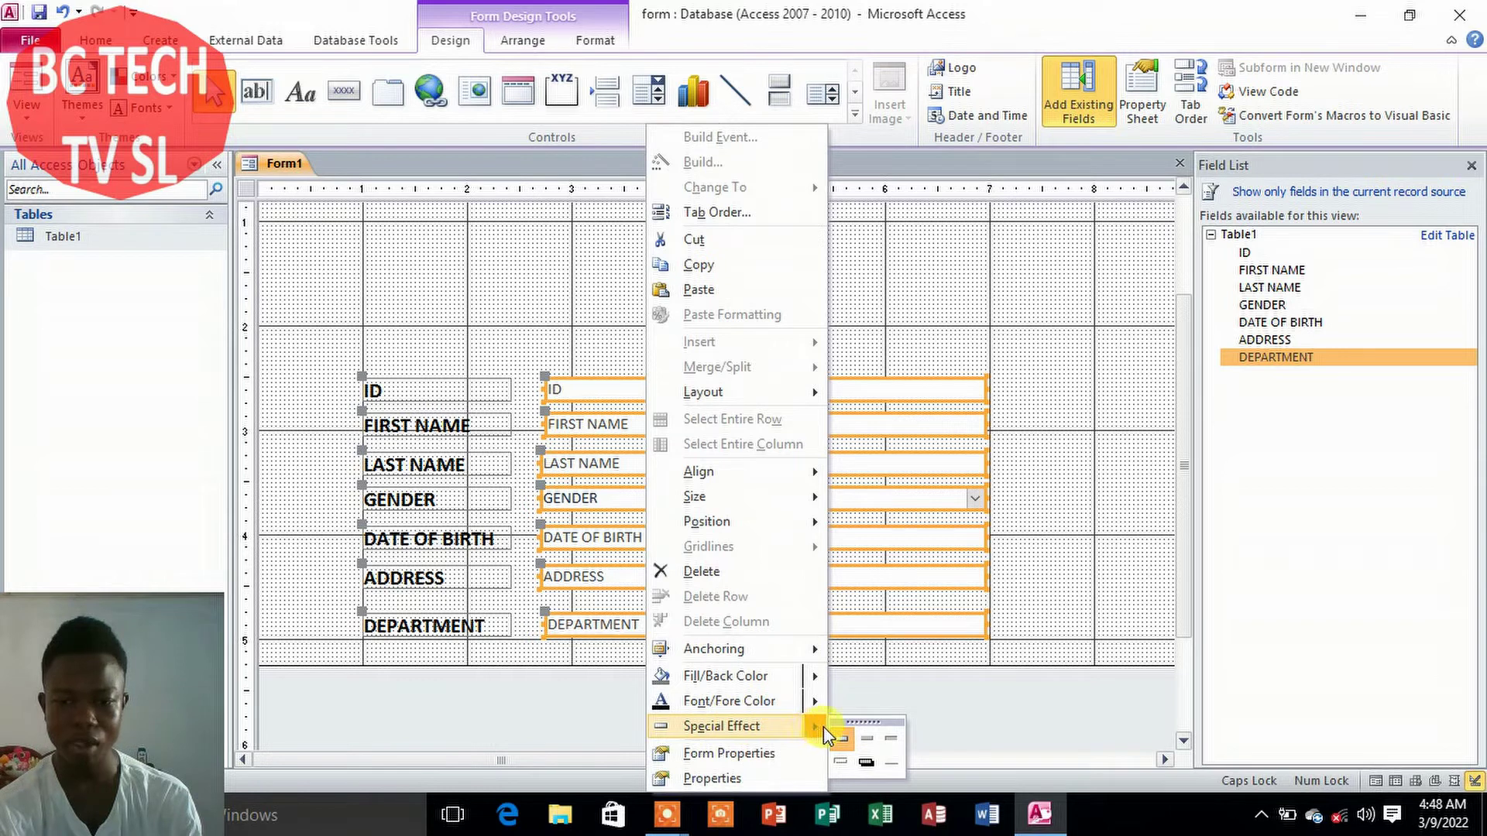
pyautogui.click(867, 740)
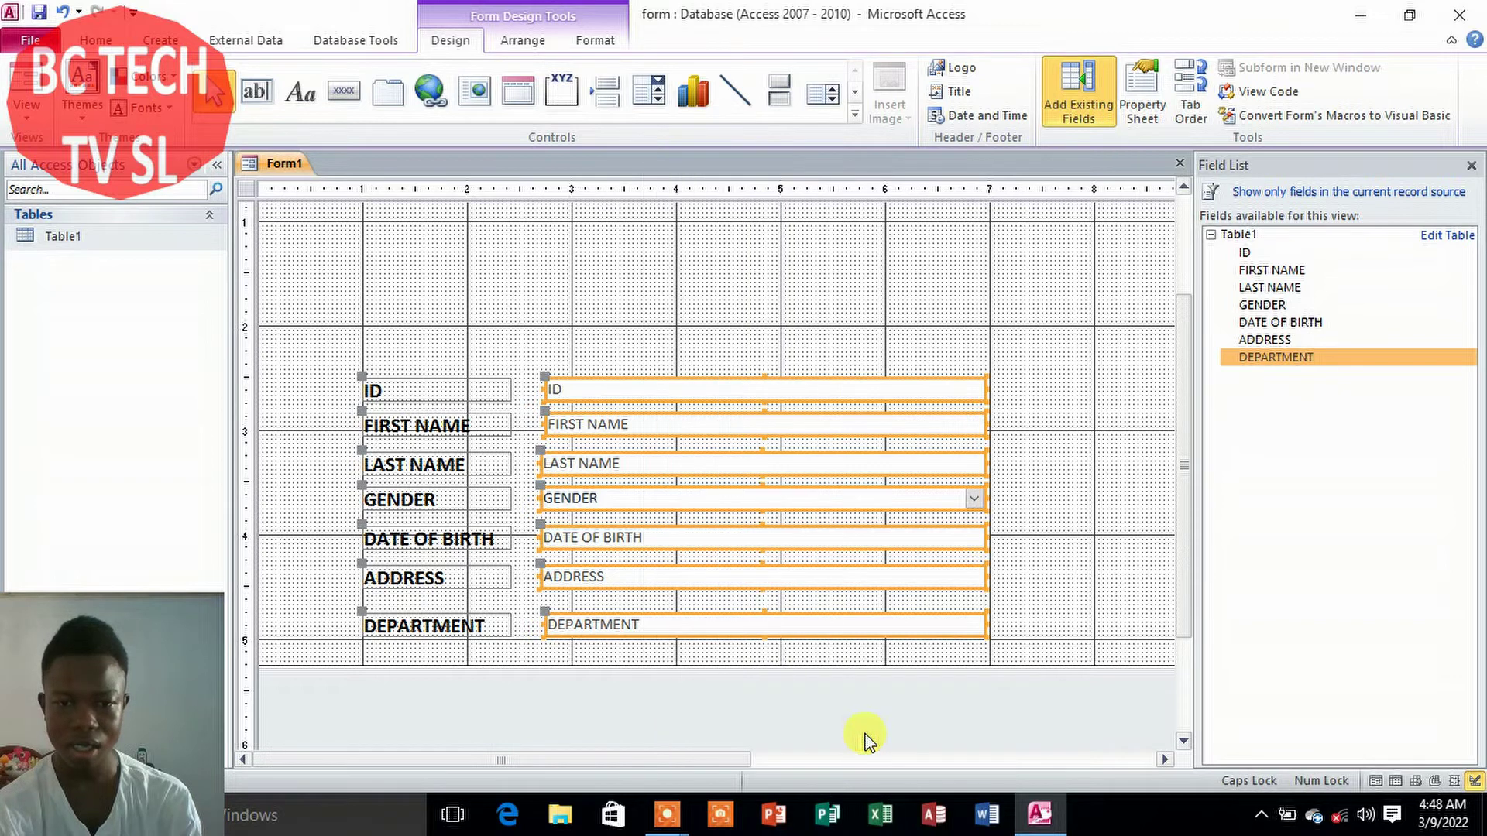
pyautogui.click(1015, 728)
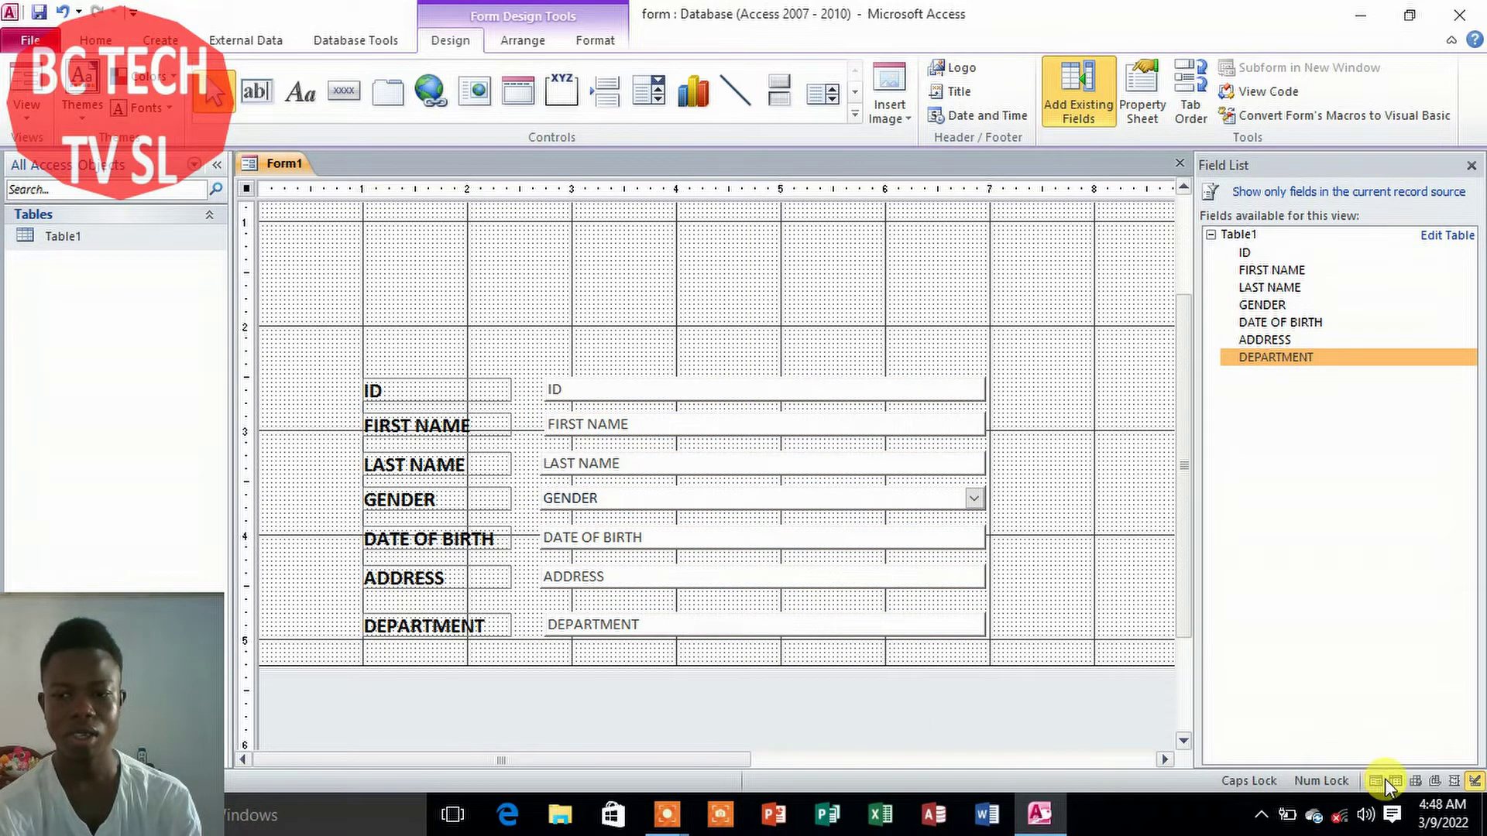
pyautogui.click(1378, 781)
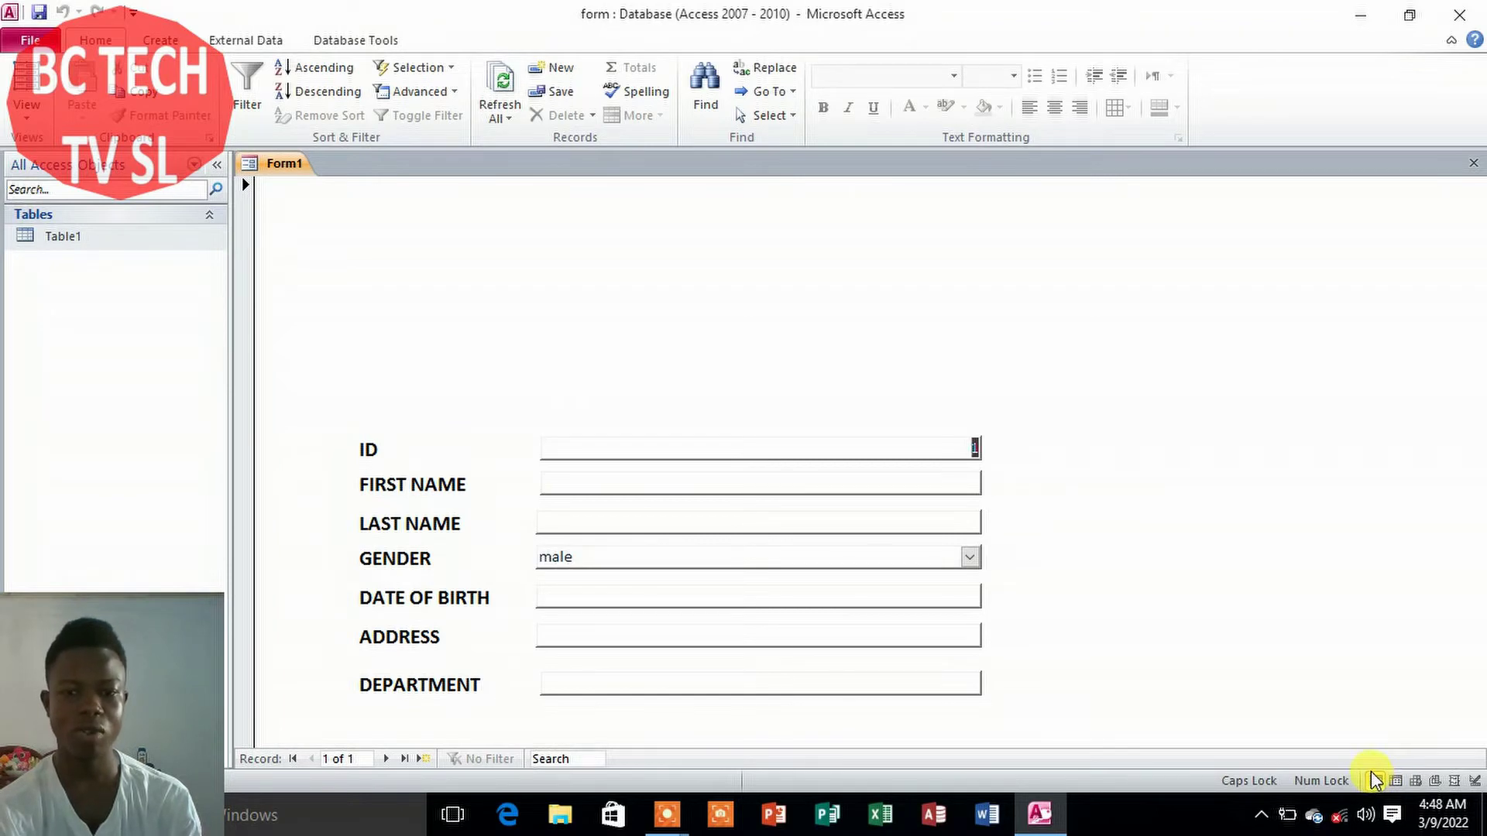
pyautogui.click(1475, 781)
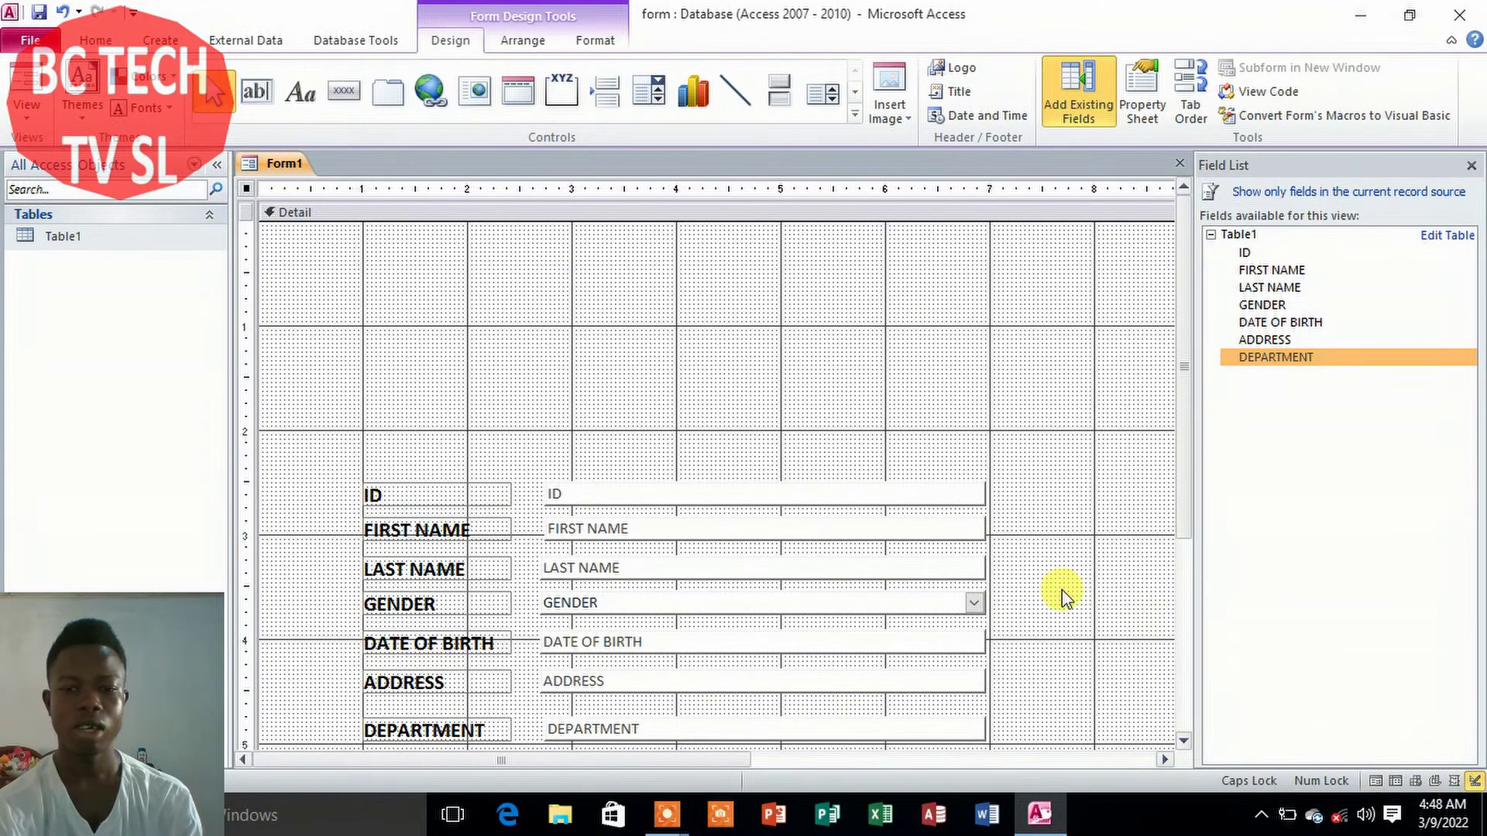
# Step: Reapply a different special-effect swatch to all seven field boxes at once
pyautogui.moveTo(742, 390); pyautogui.dragTo(804, 712)
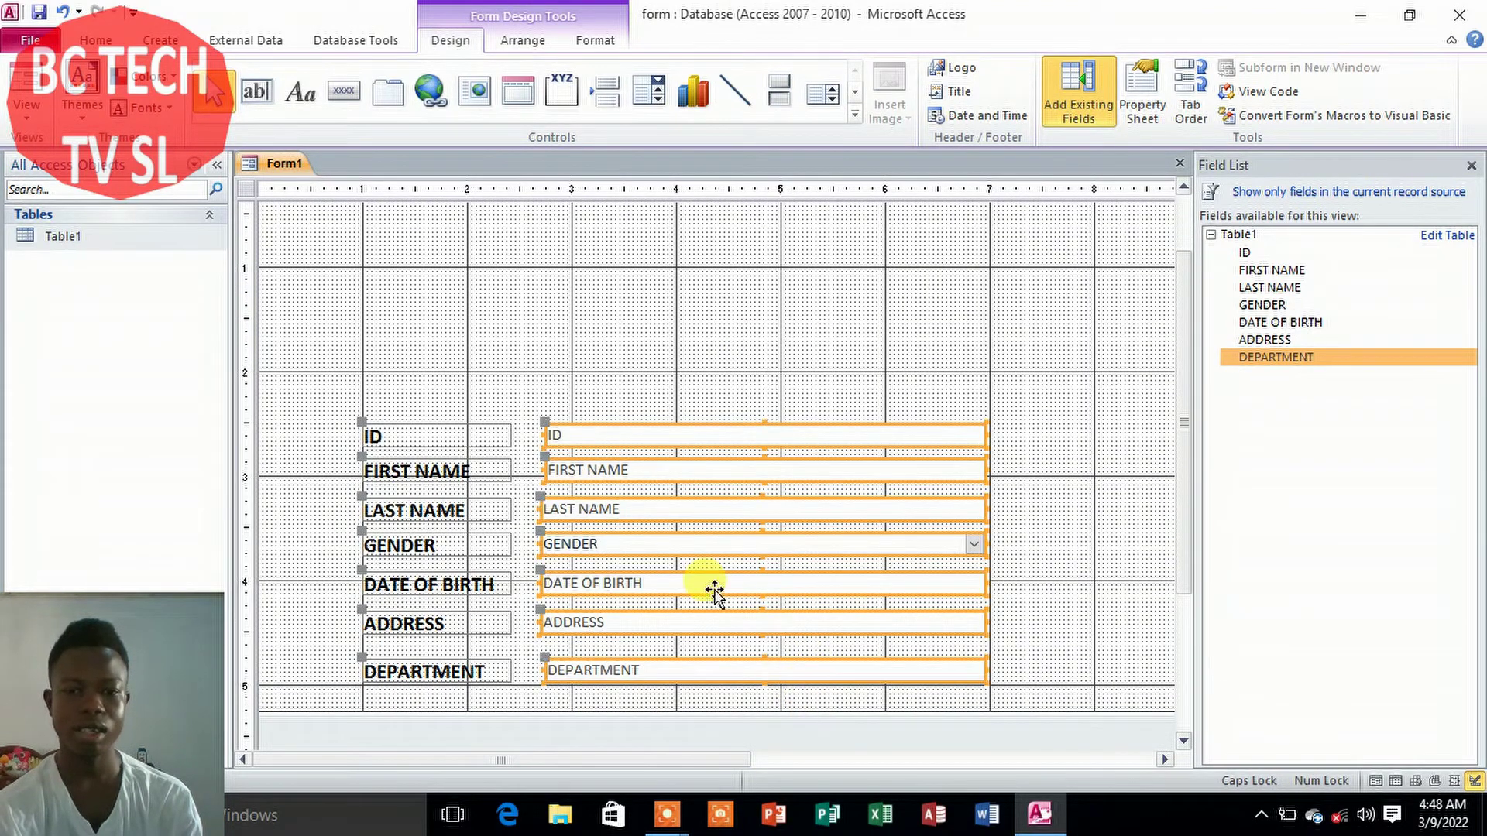
pyautogui.rightClick(755, 515)
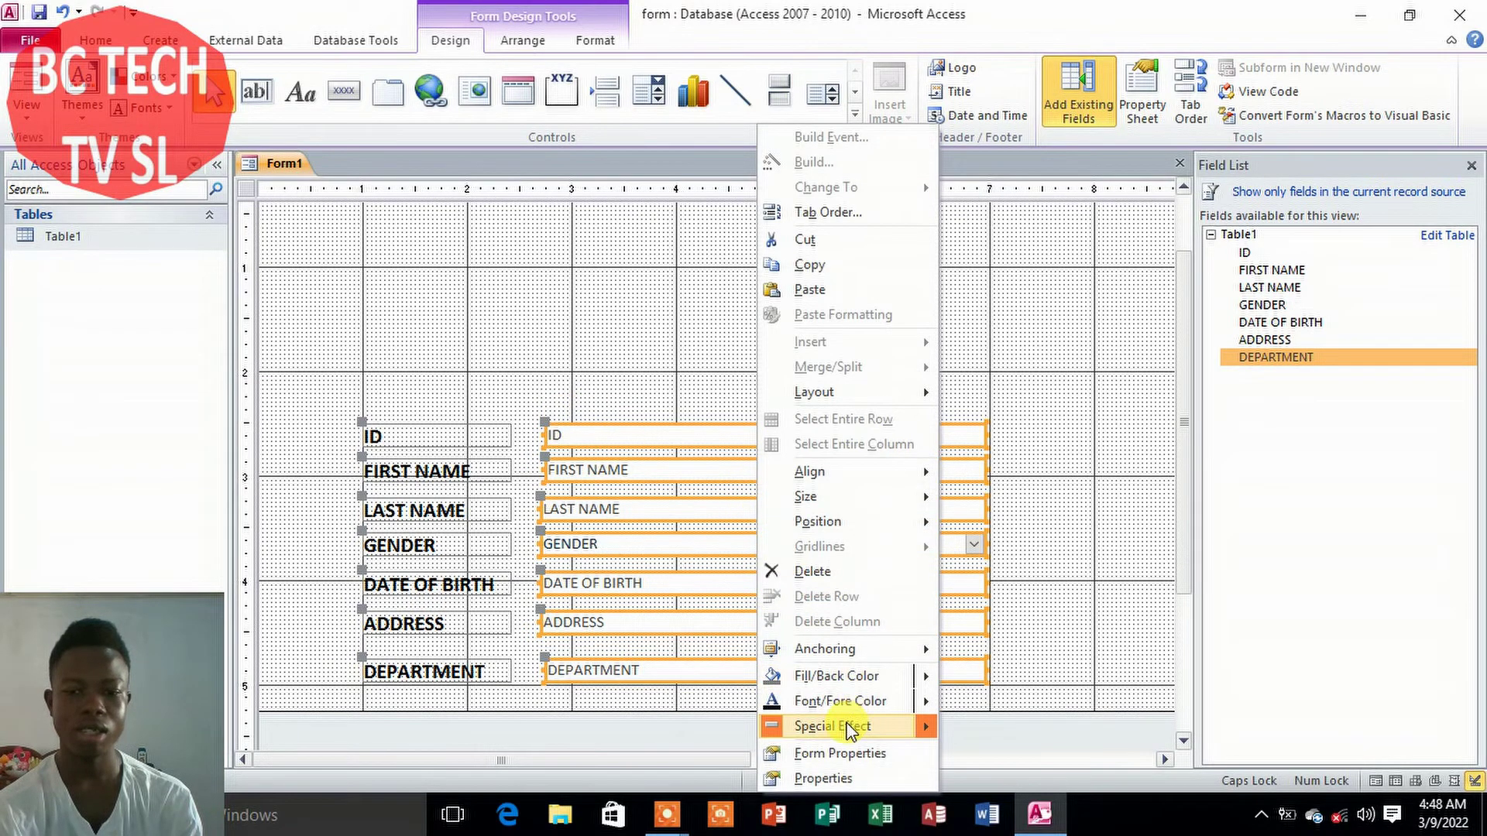
pyautogui.moveTo(848, 727)
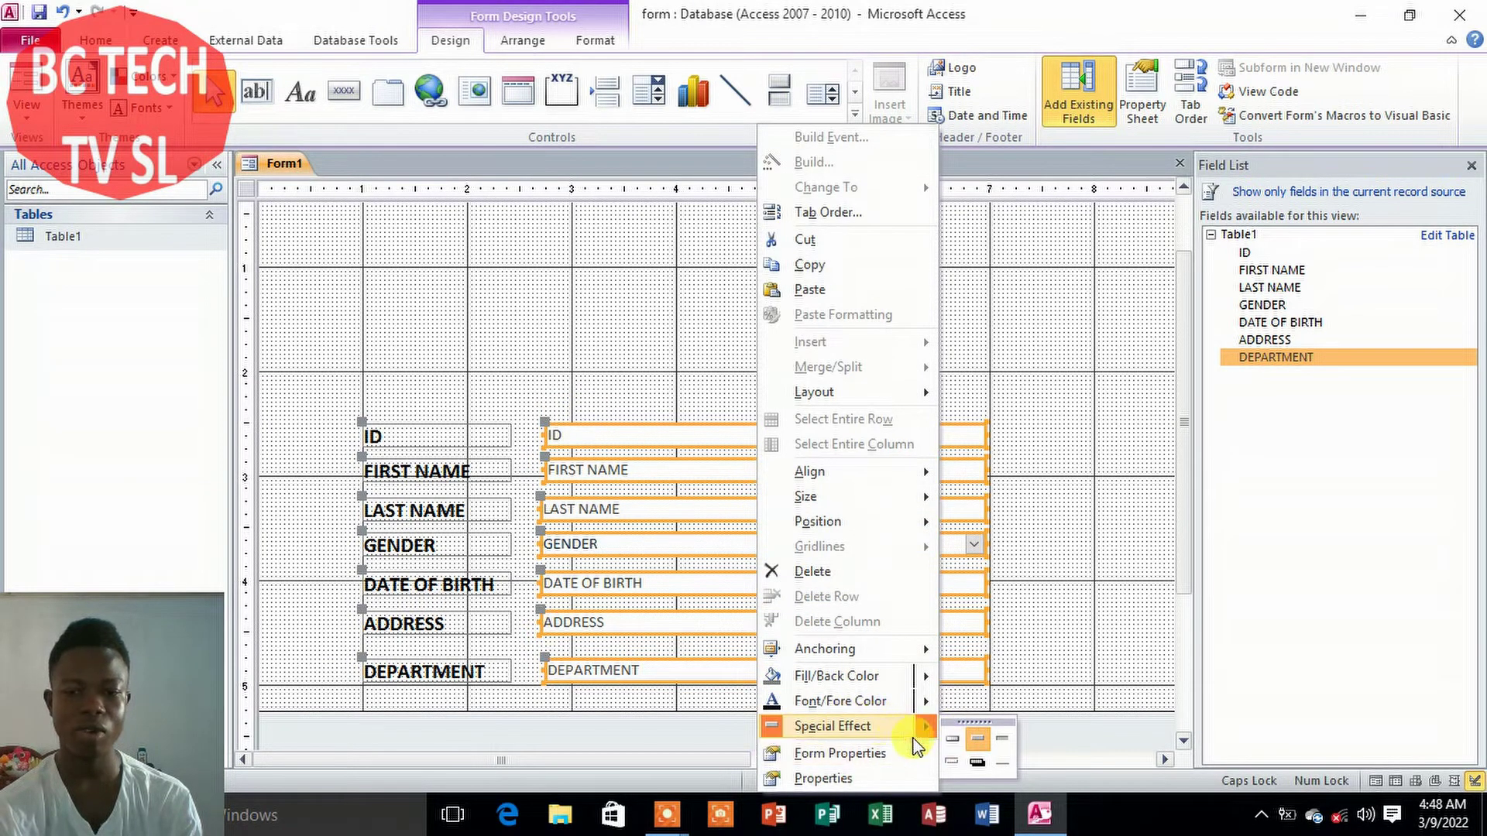
pyautogui.click(654, 384)
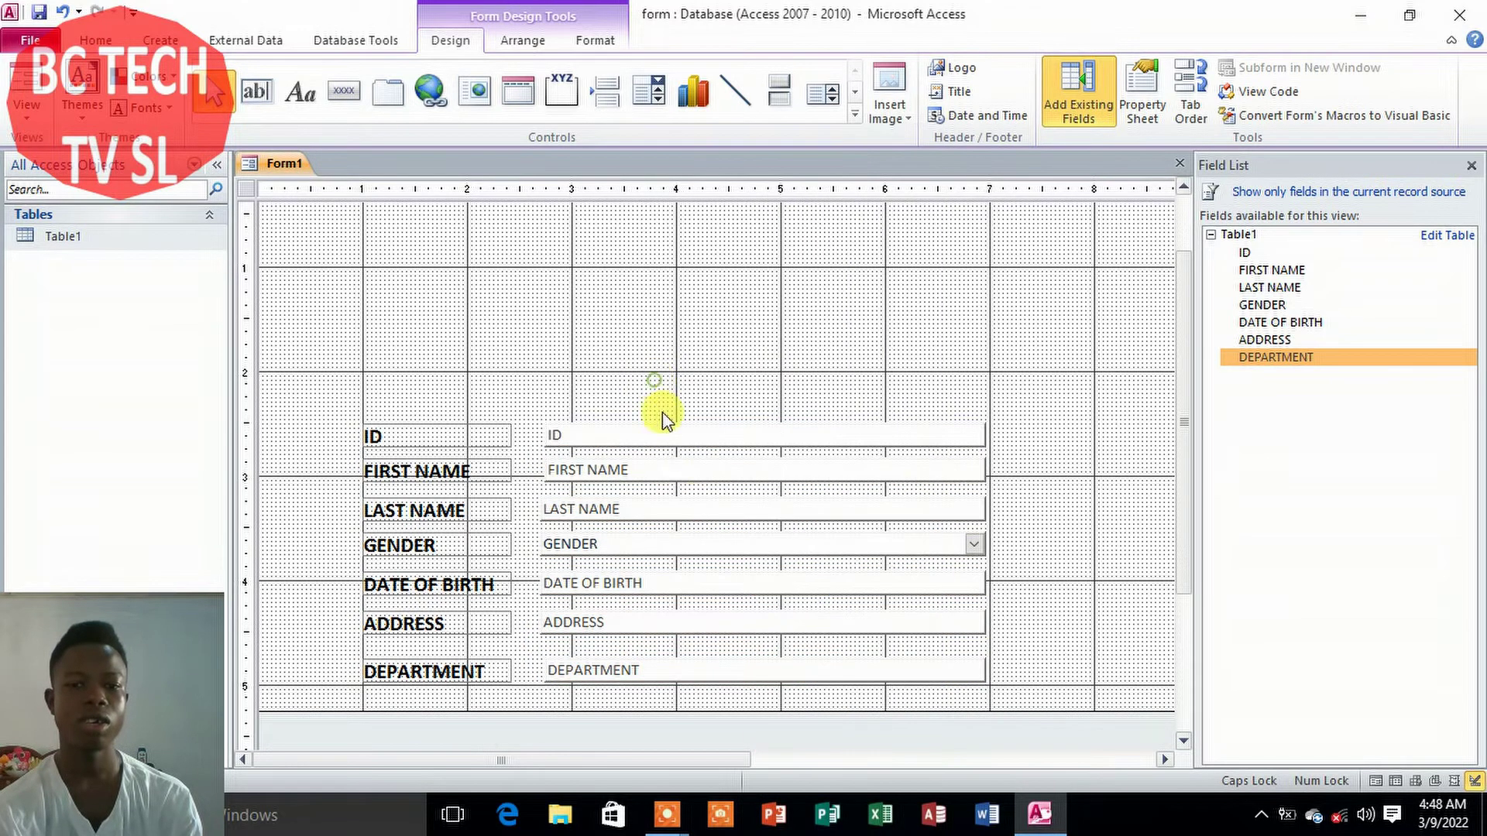
pyautogui.scroll(-3, 697, 468)
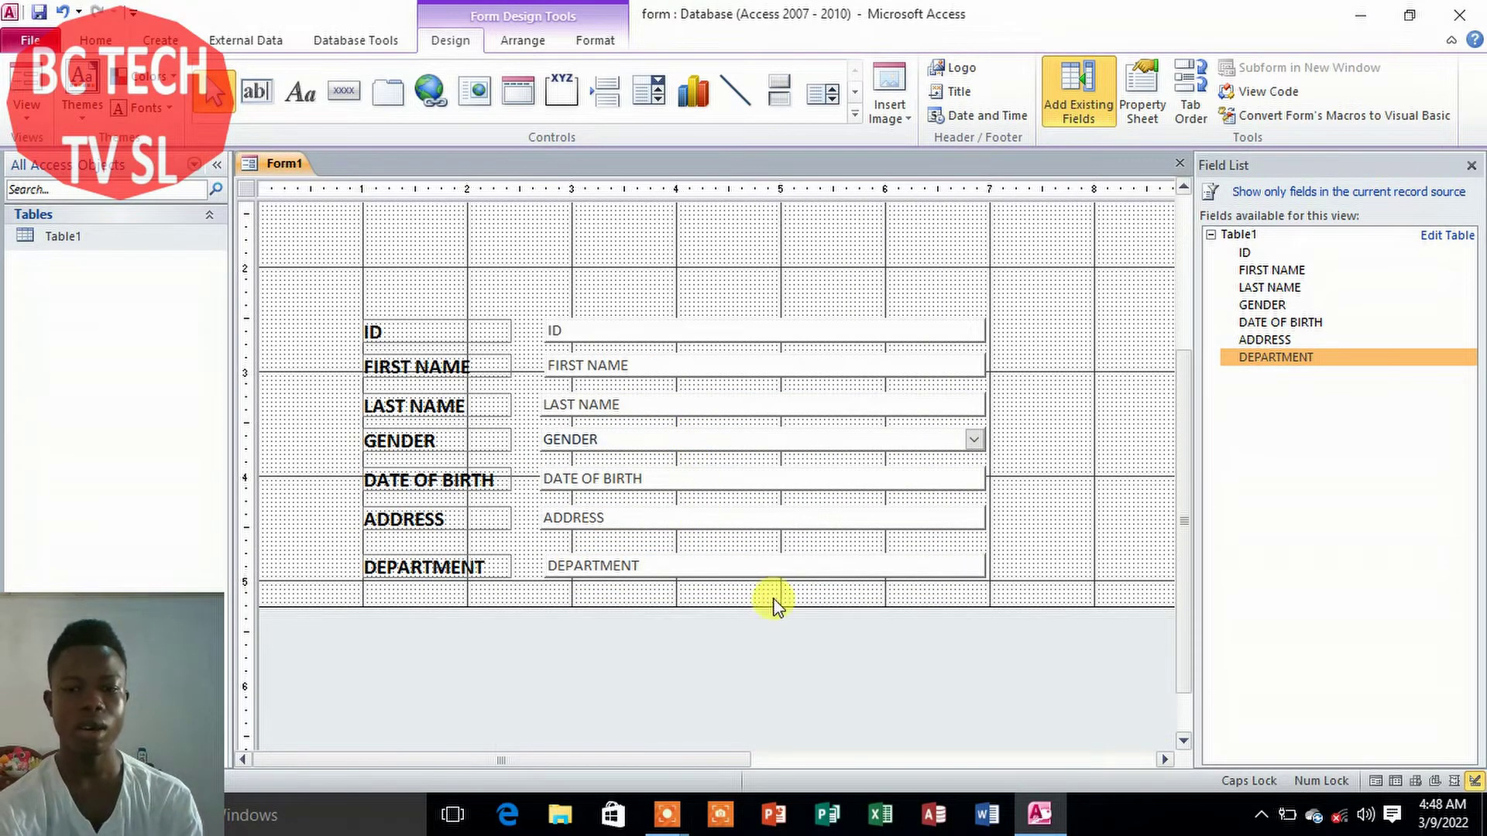
# Step: Drag the Detail section's bottom edge down to leave blank space under DEPARTMENT
pyautogui.moveTo(760, 605); pyautogui.dragTo(755, 709)
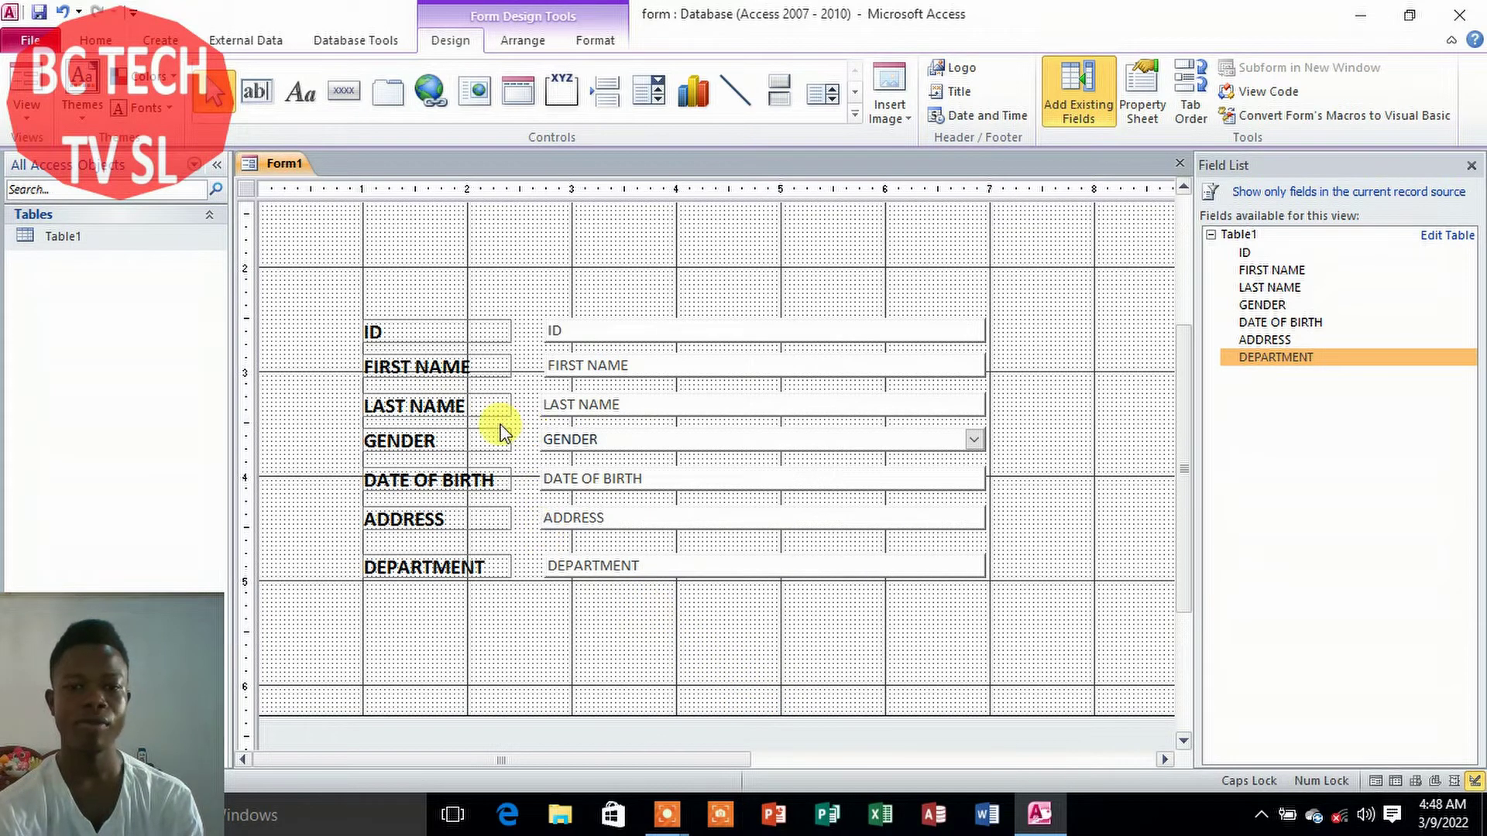
pyautogui.scroll(3, 500, 431)
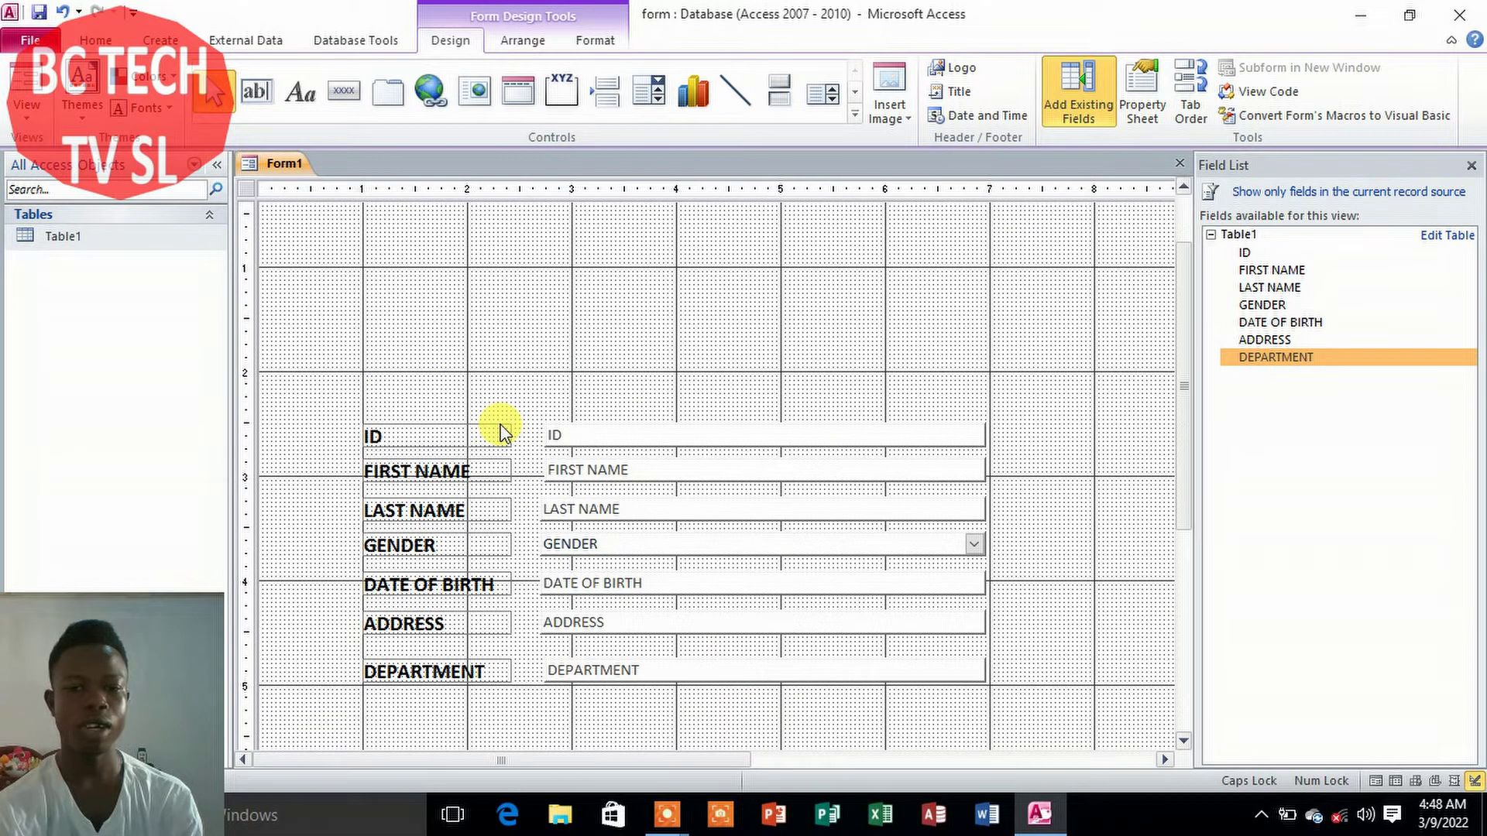
pyautogui.scroll(-3, 500, 431)
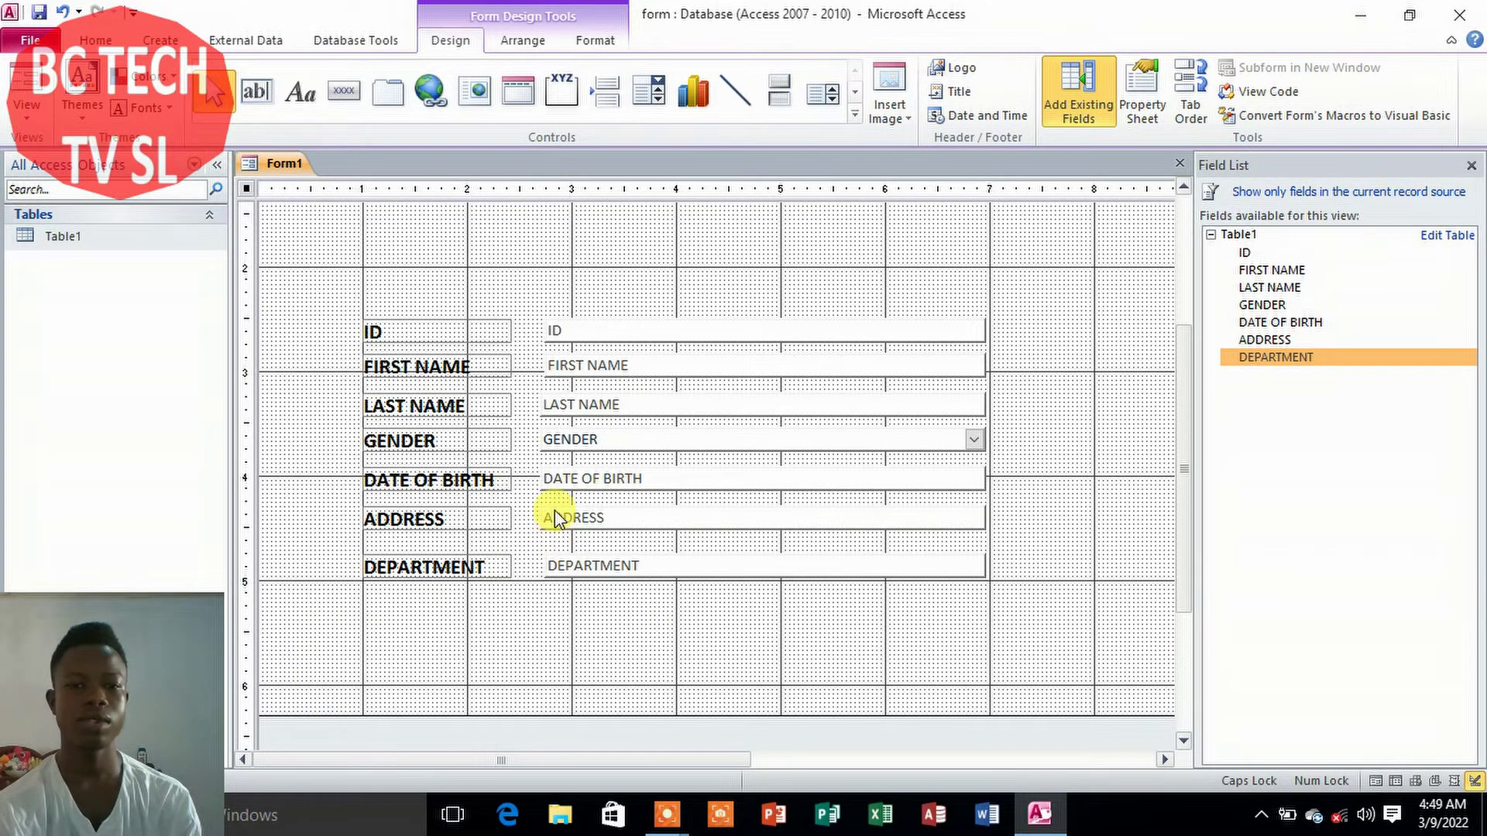
pyautogui.scroll(1, 530, 507)
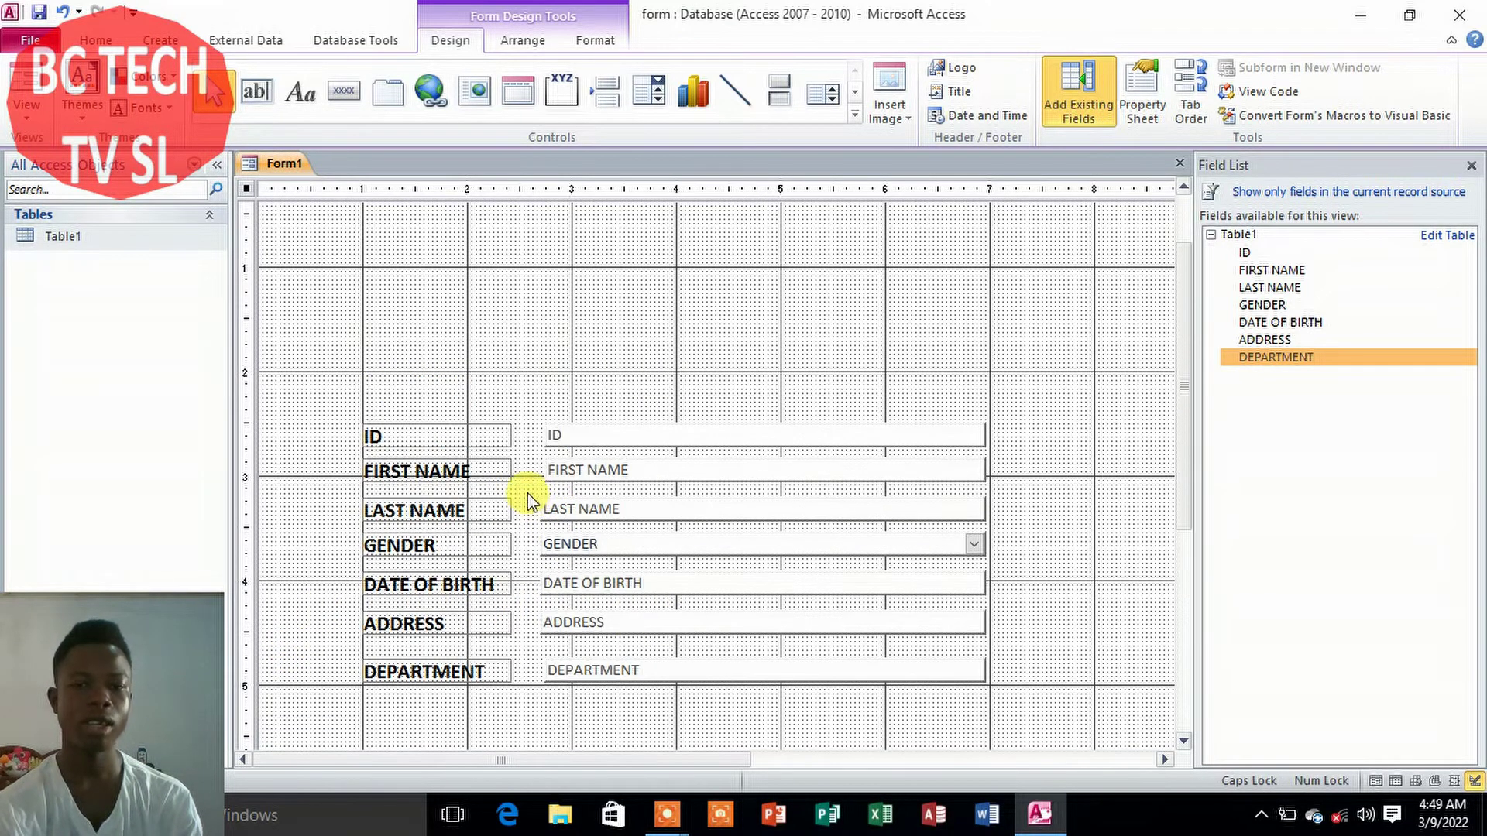
pyautogui.scroll(-1, 567, 378)
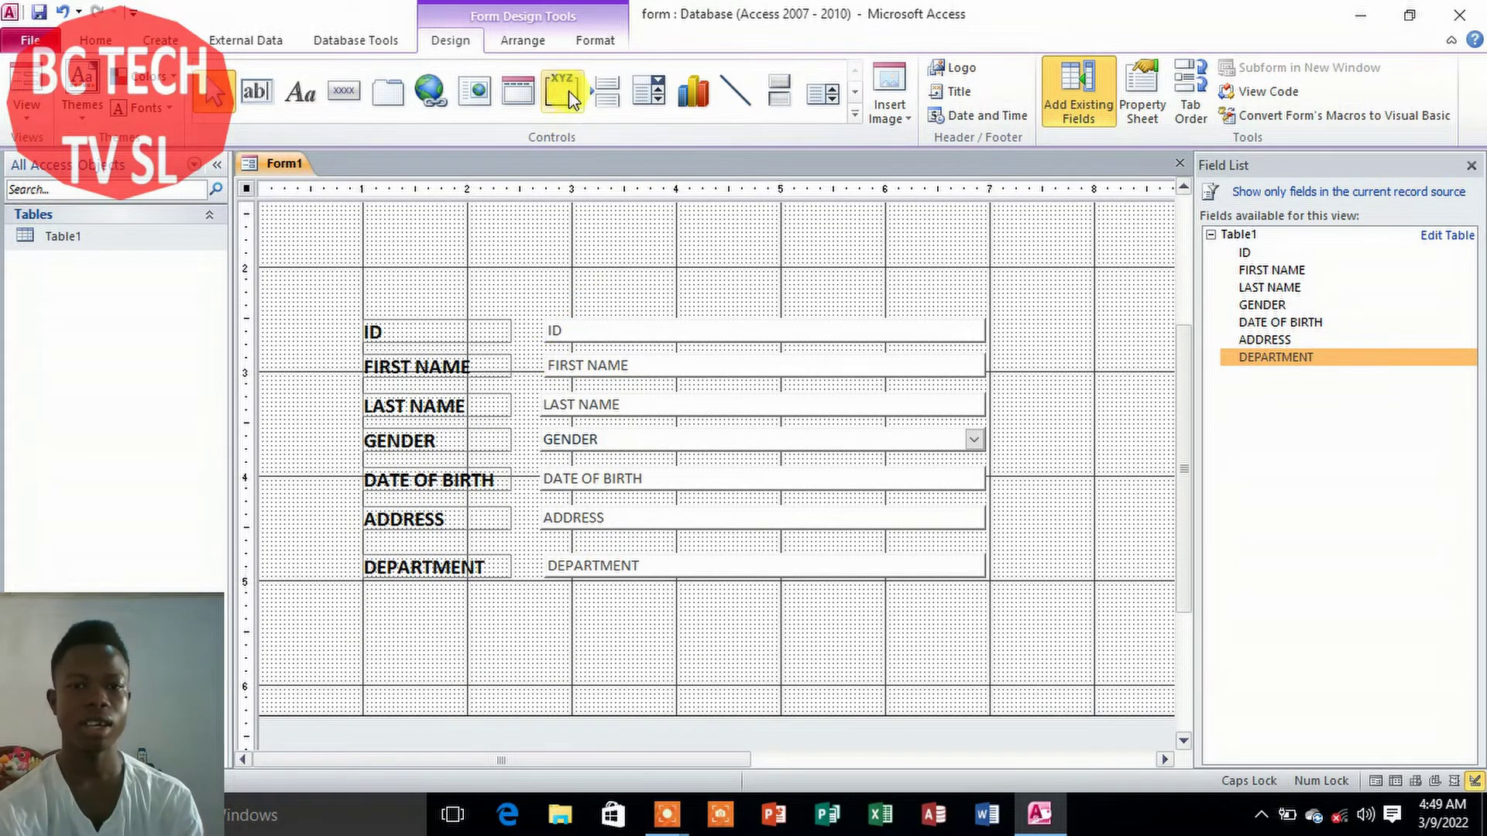
pyautogui.scroll(1, 515, 402)
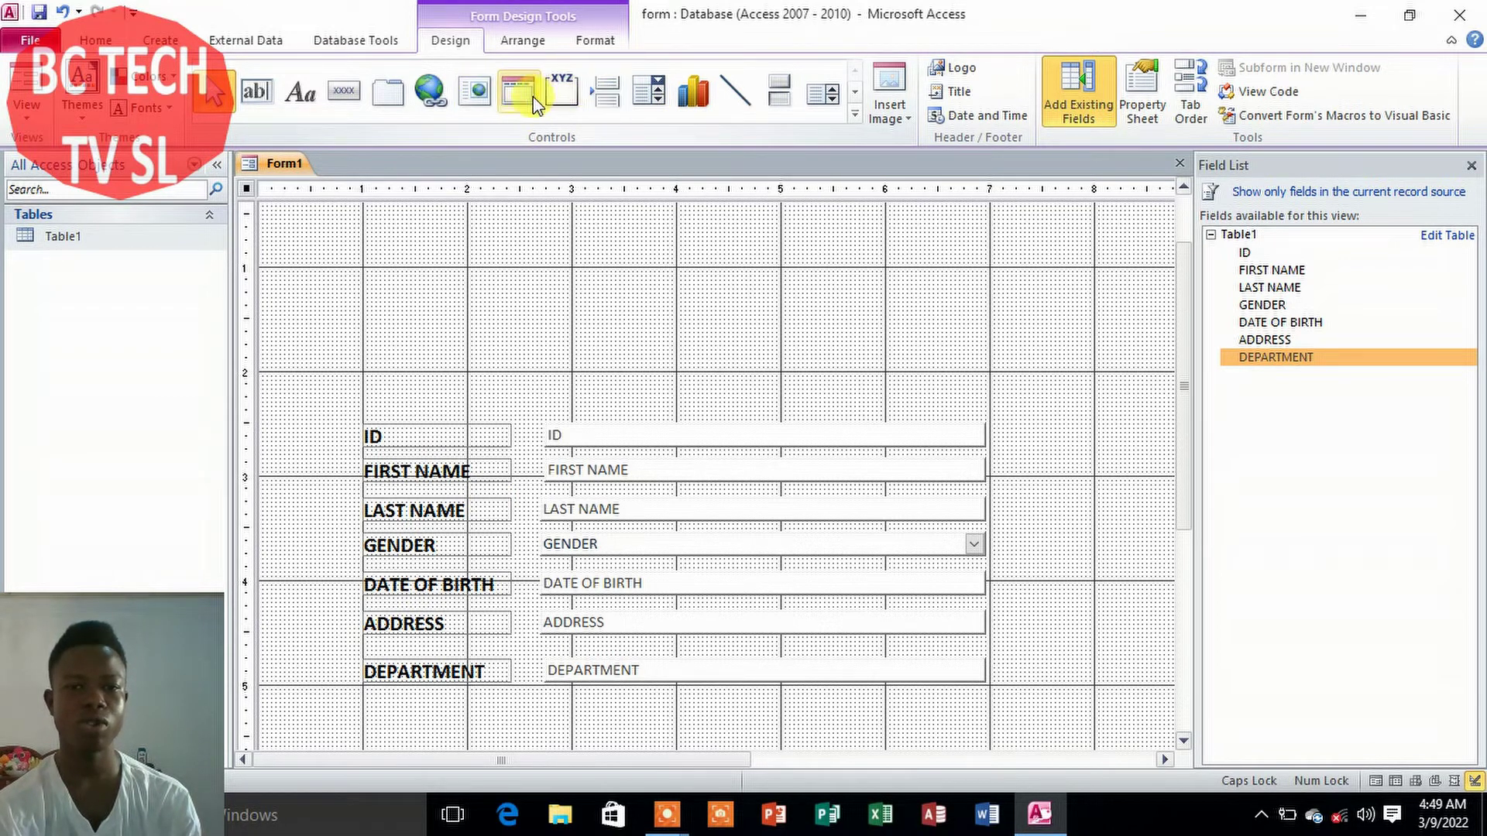
pyautogui.scroll(-3, 496, 333)
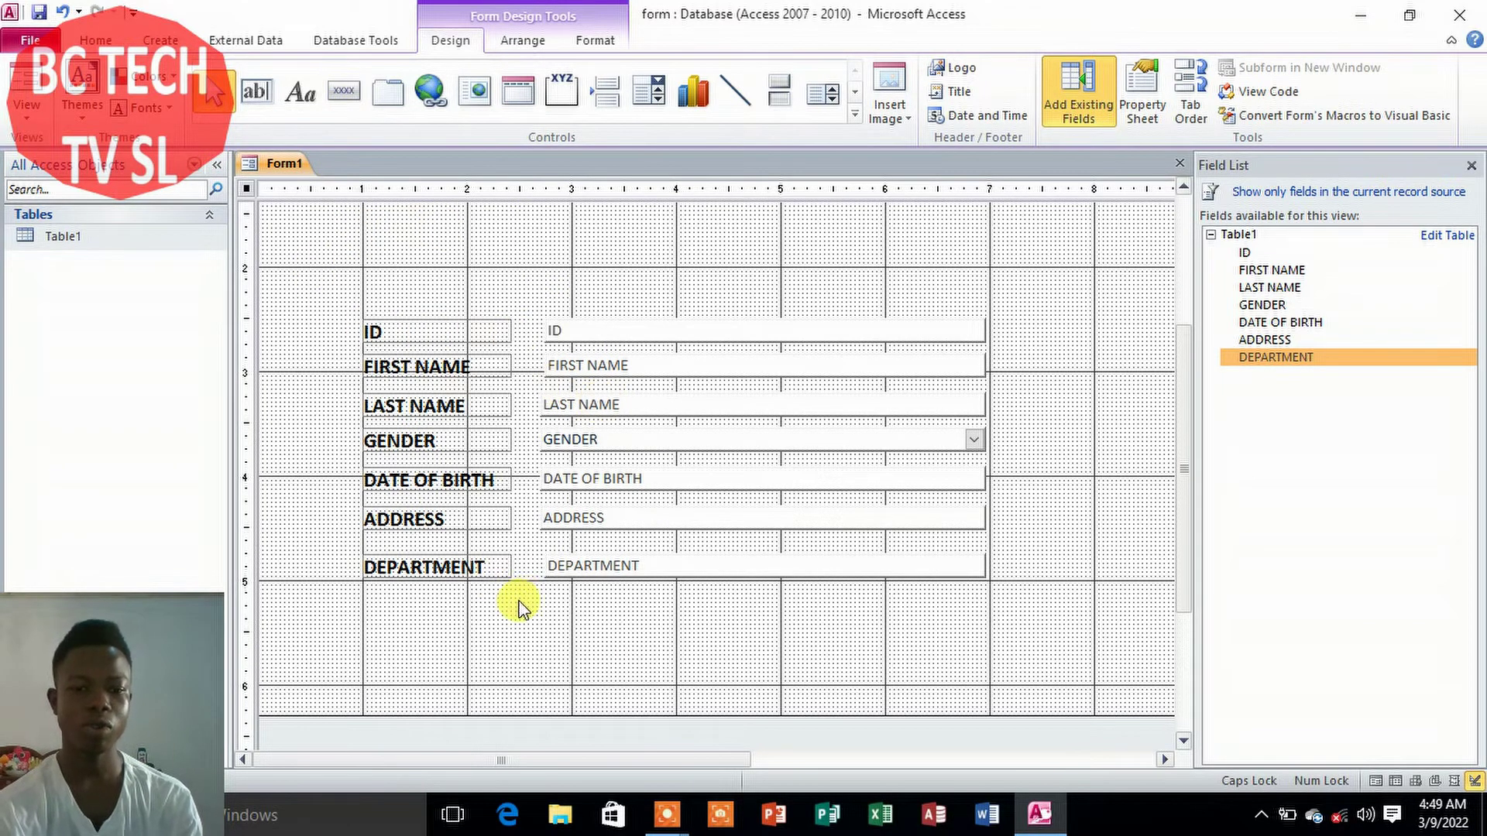
# Step: Draw a command button below DEPARTMENT and give it the Go To Next Record action
pyautogui.click(343, 89)
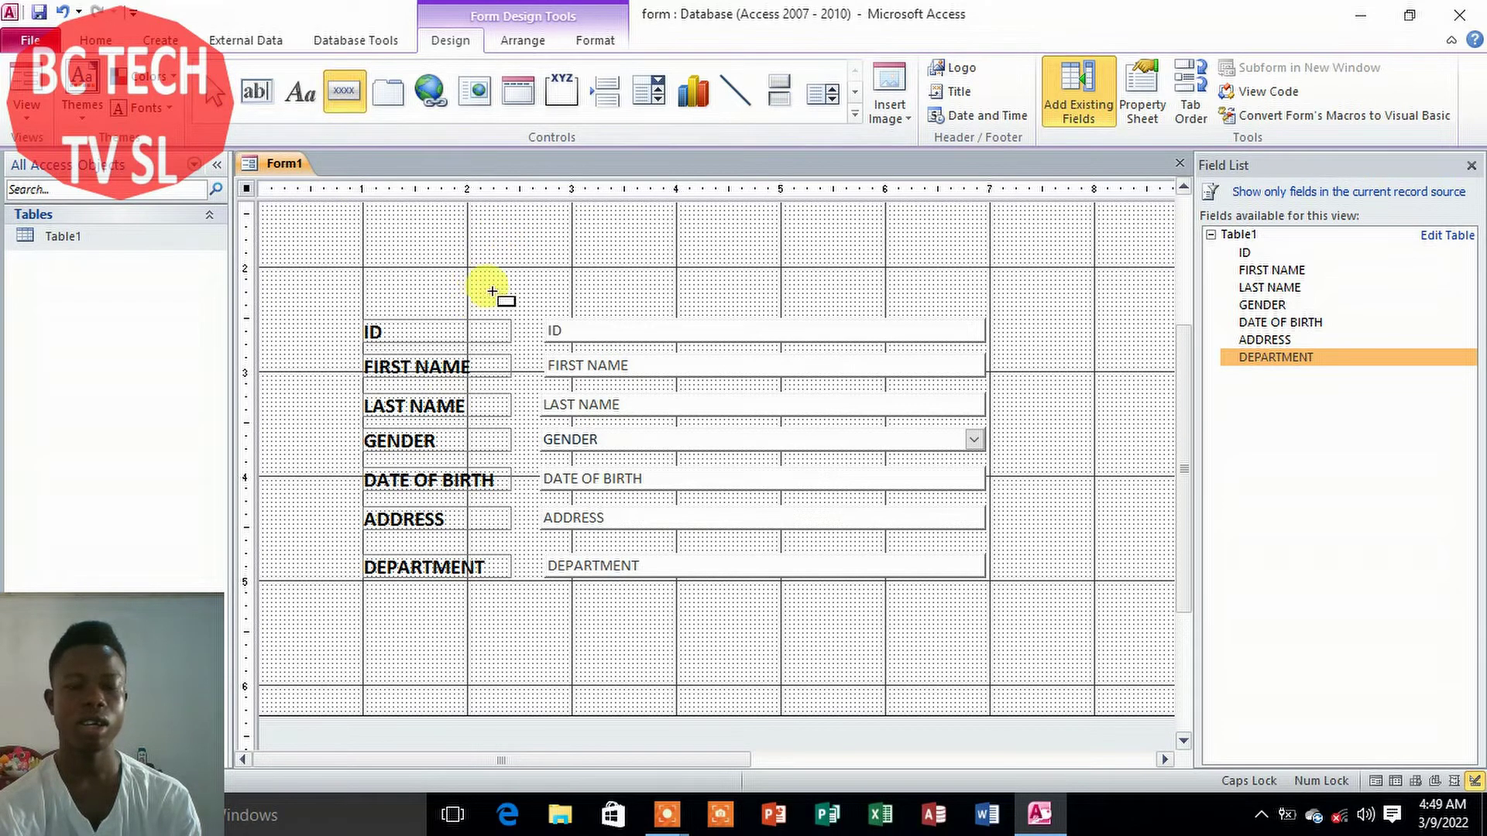
pyautogui.scroll(-2, 465, 581)
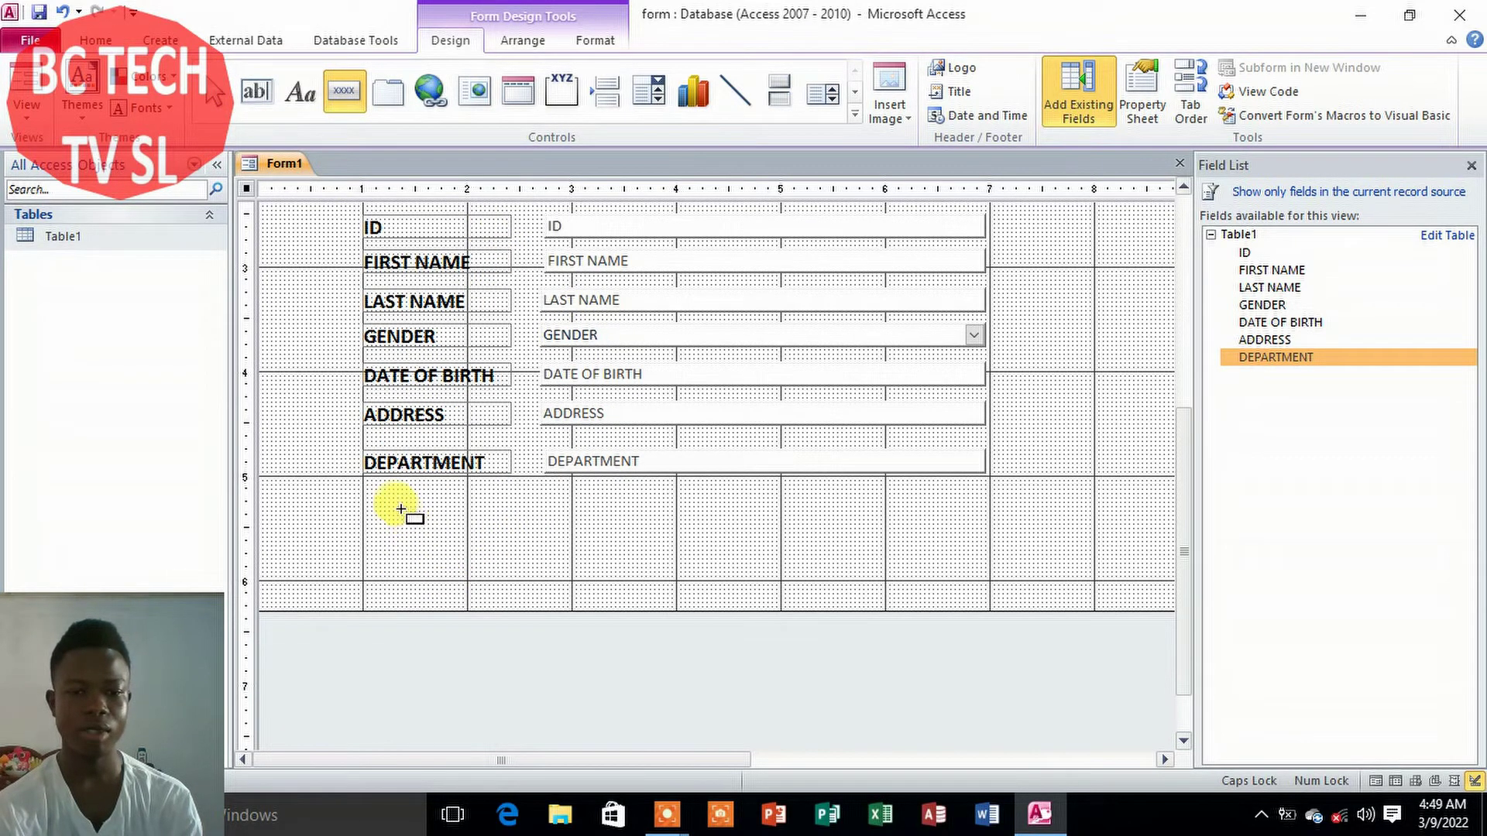
pyautogui.moveTo(390, 505); pyautogui.dragTo(438, 524)
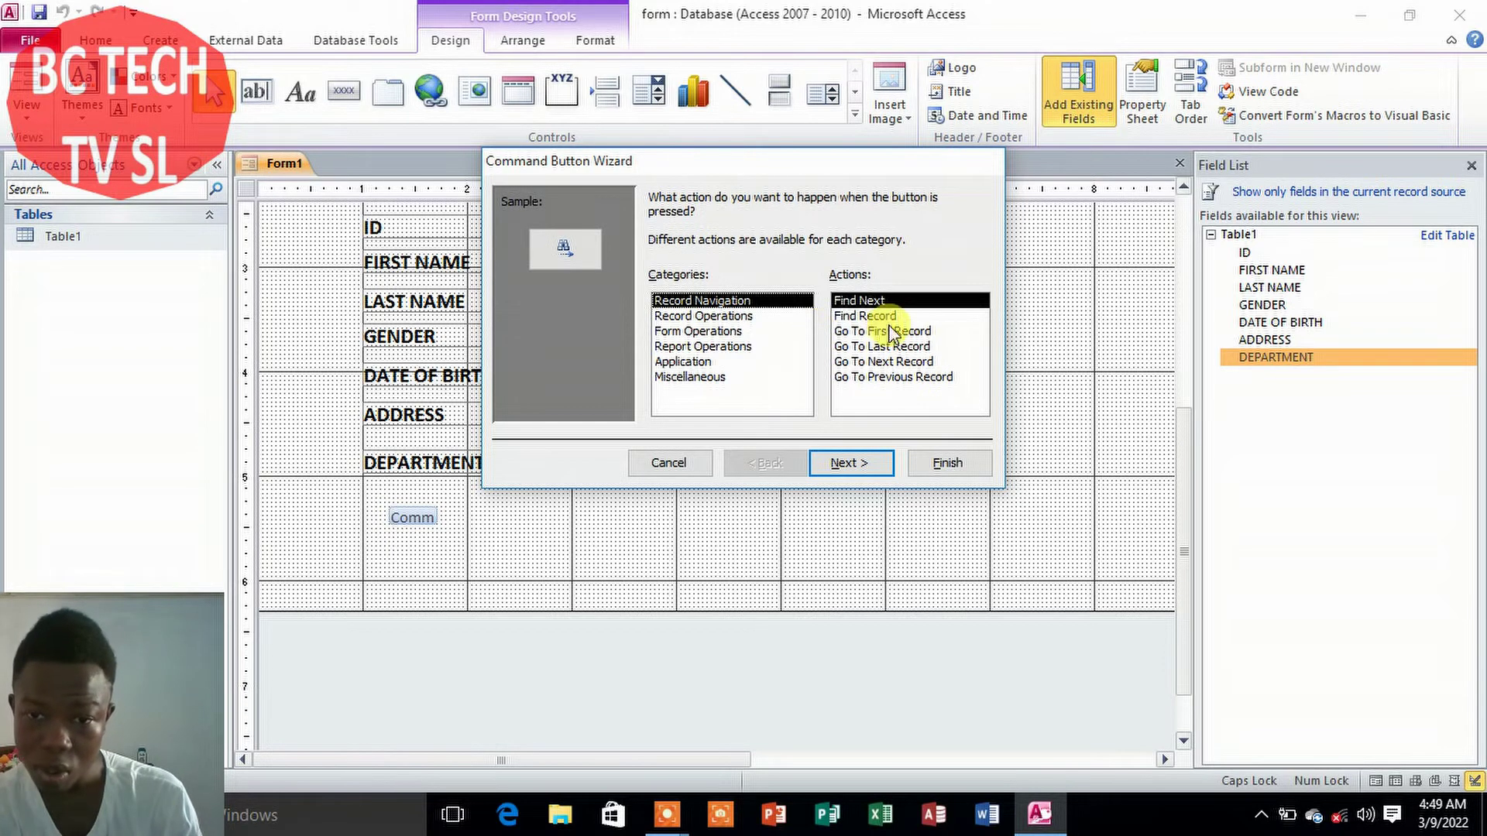
pyautogui.click(861, 334)
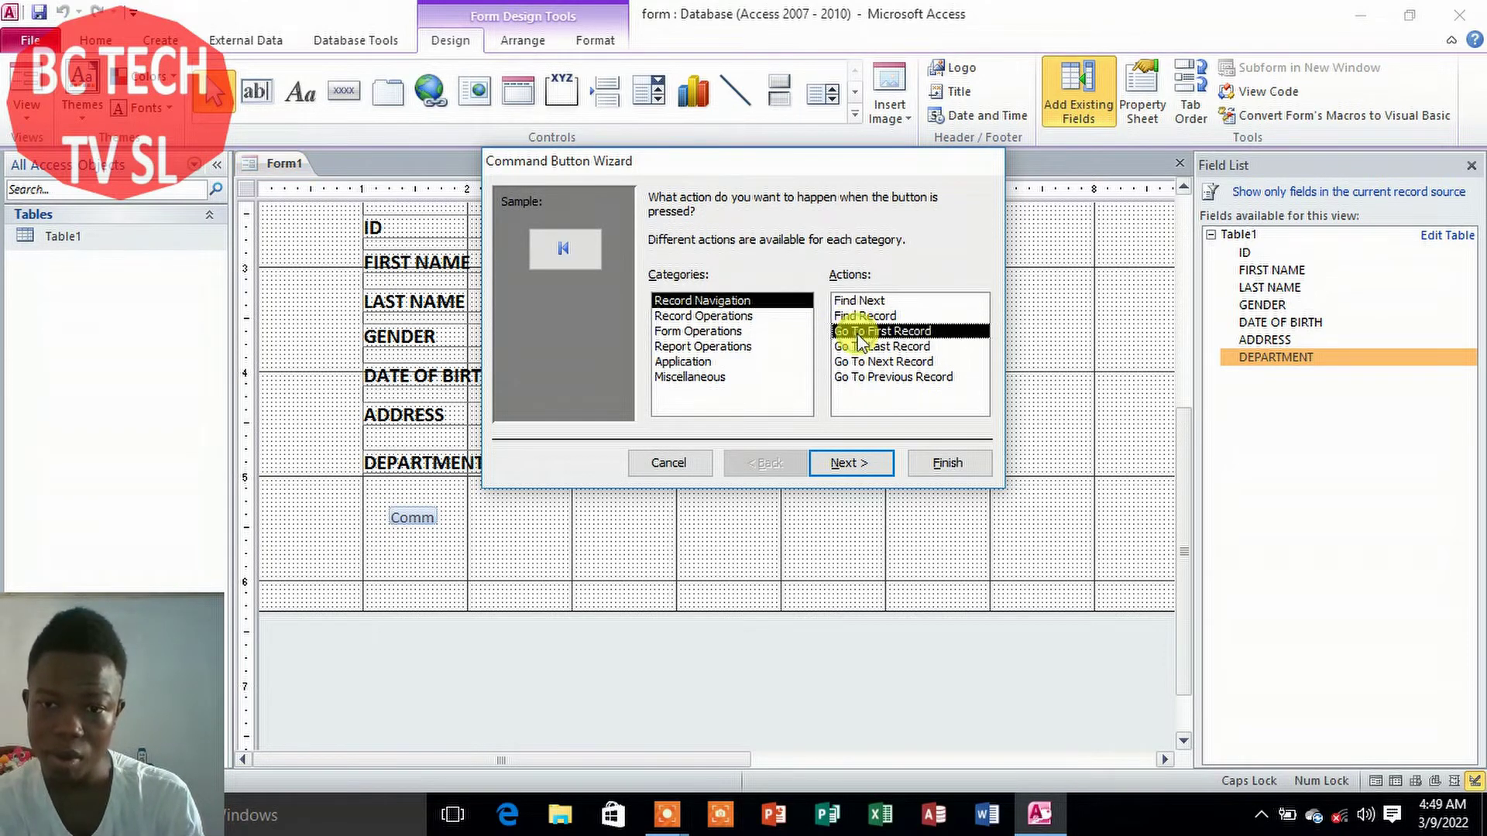
pyautogui.click(861, 347)
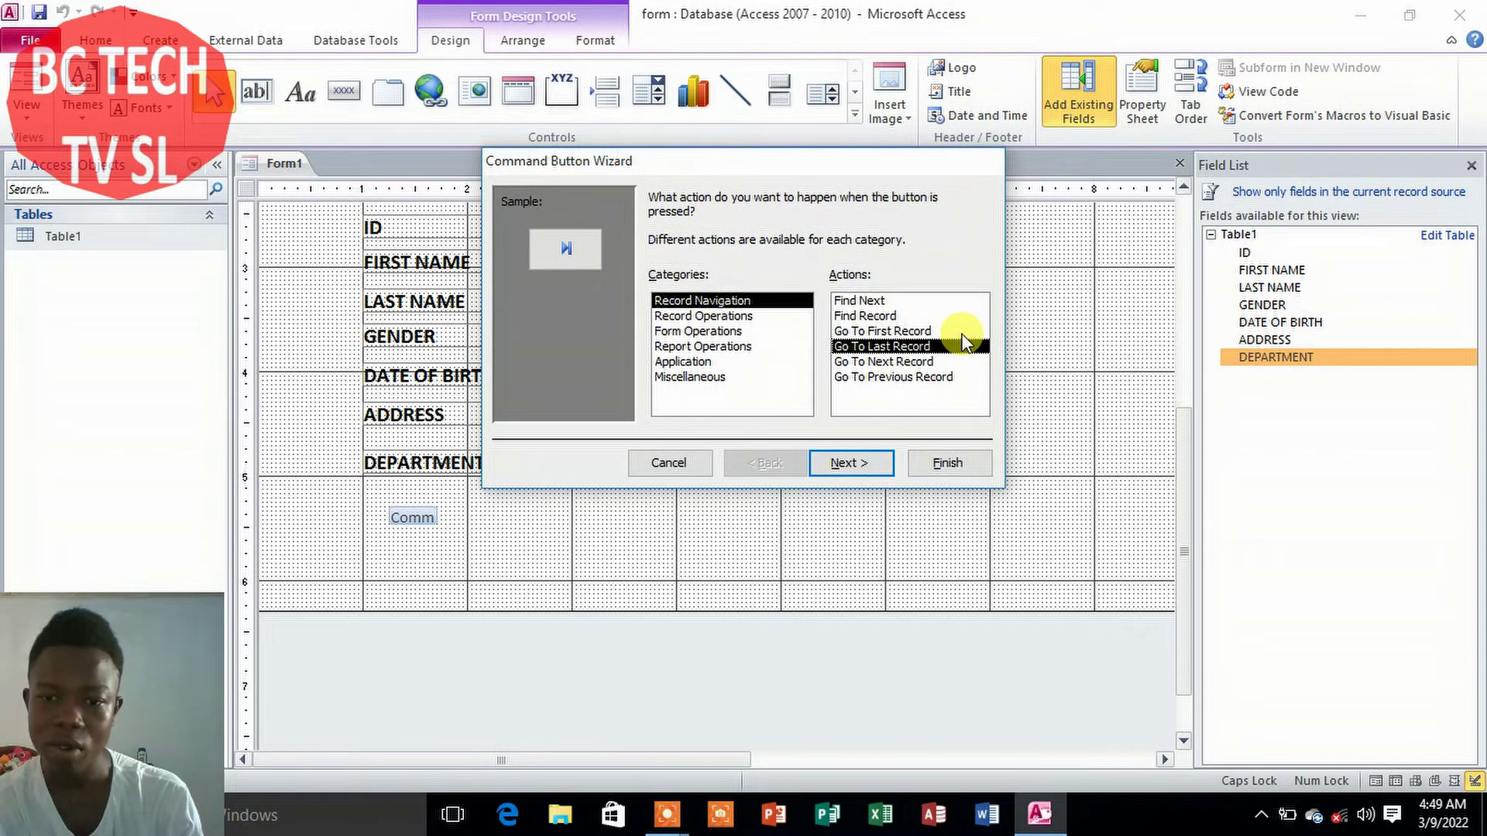
pyautogui.click(883, 362)
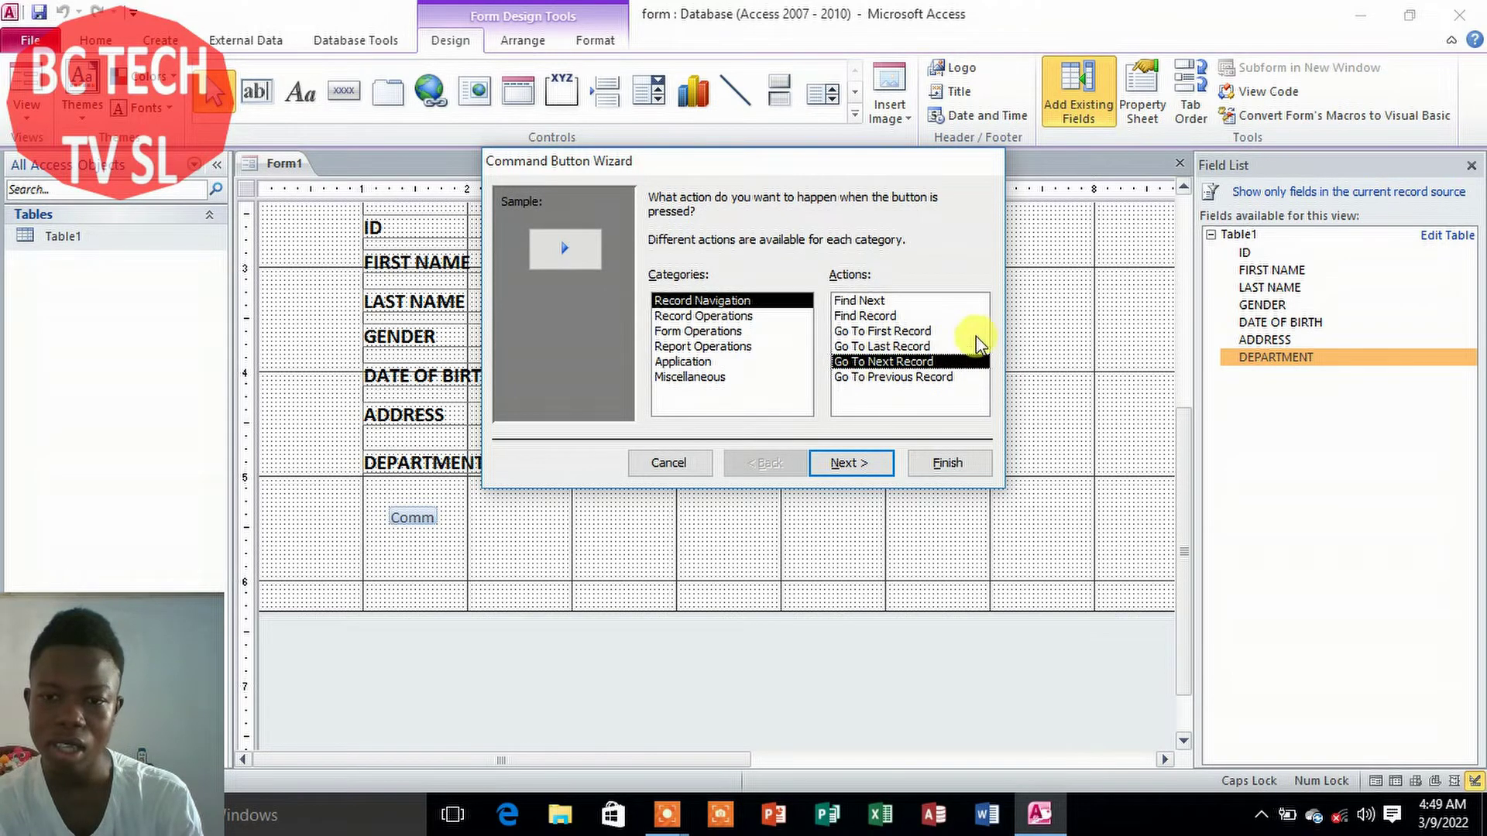
pyautogui.click(887, 378)
pyautogui.click(887, 361)
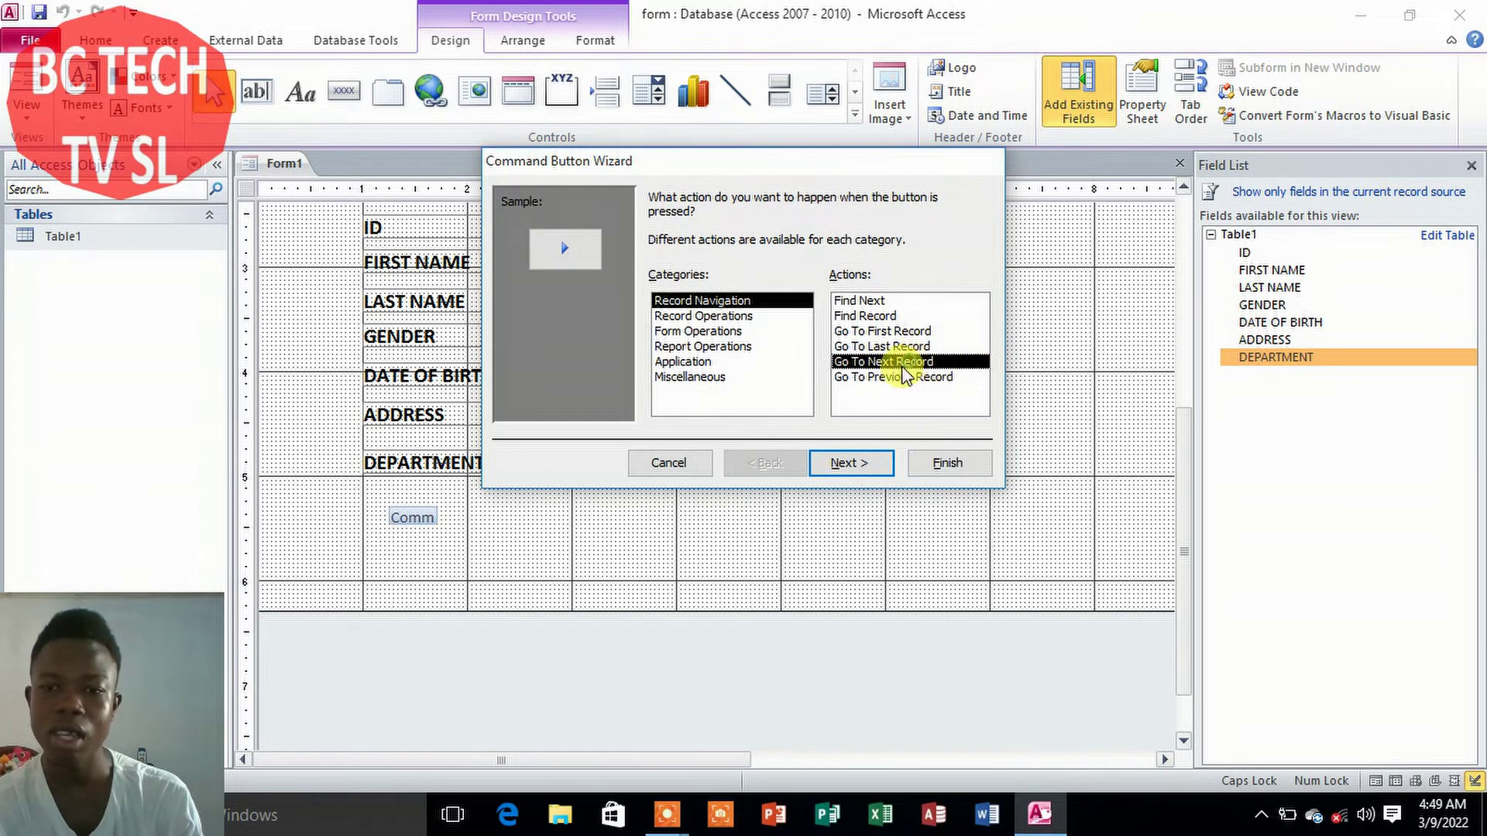
# Step: Give the button the Go To Next picture instead of text, then move it right
pyautogui.click(850, 464)
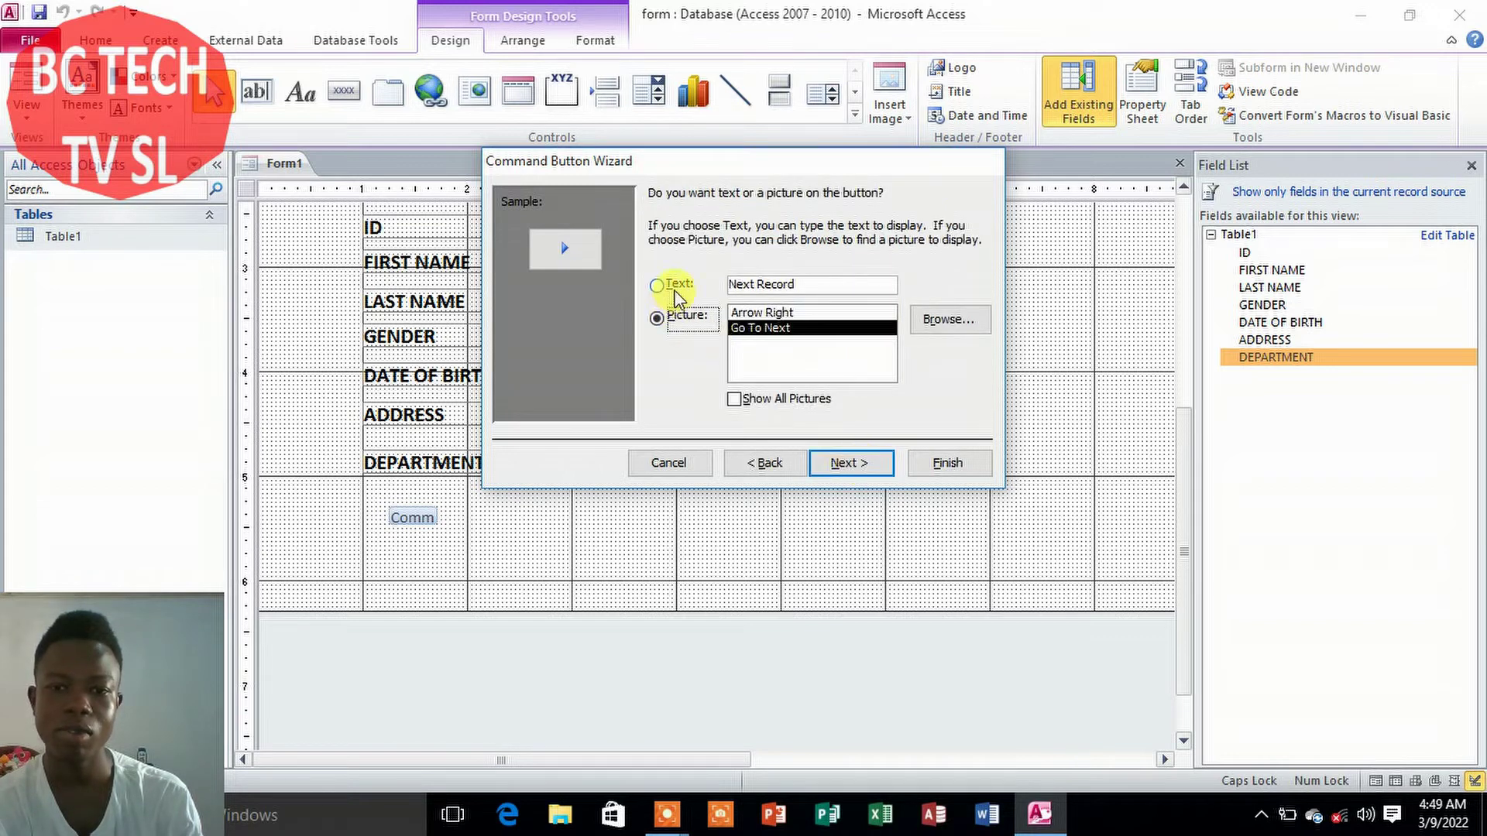
pyautogui.click(674, 291)
pyautogui.click(663, 318)
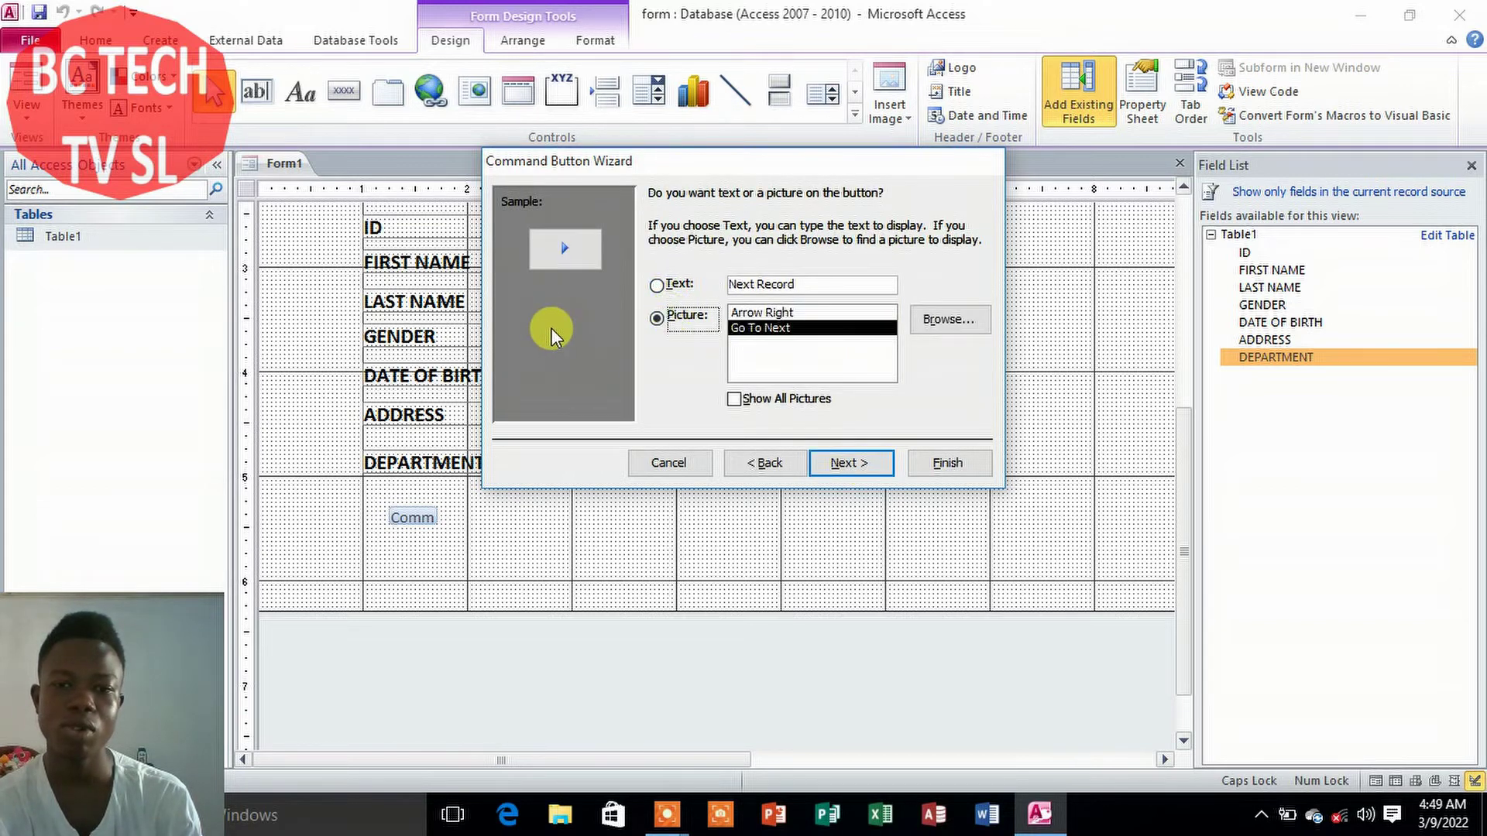
pyautogui.click(660, 285)
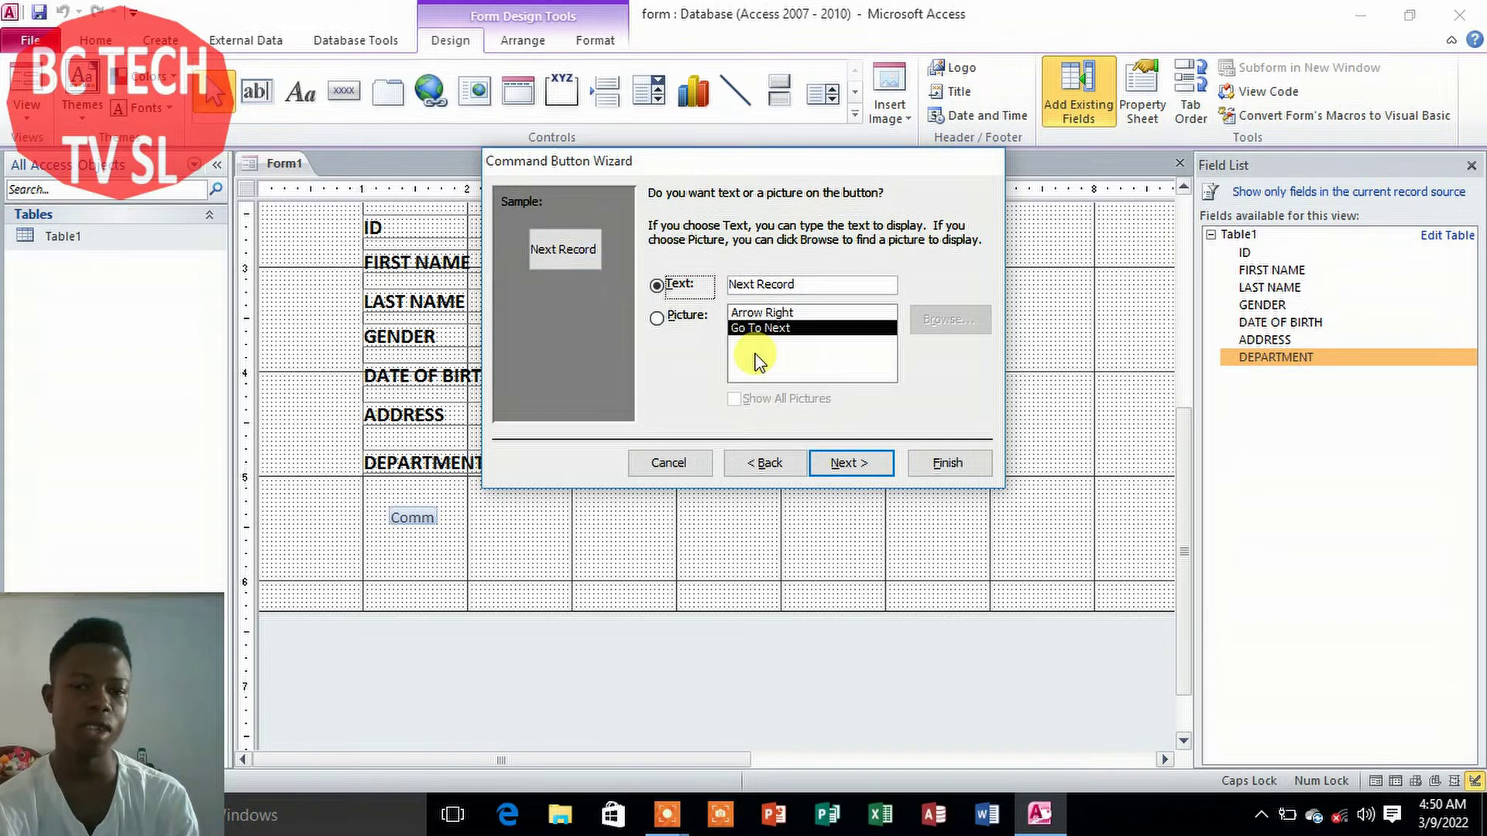
pyautogui.click(657, 319)
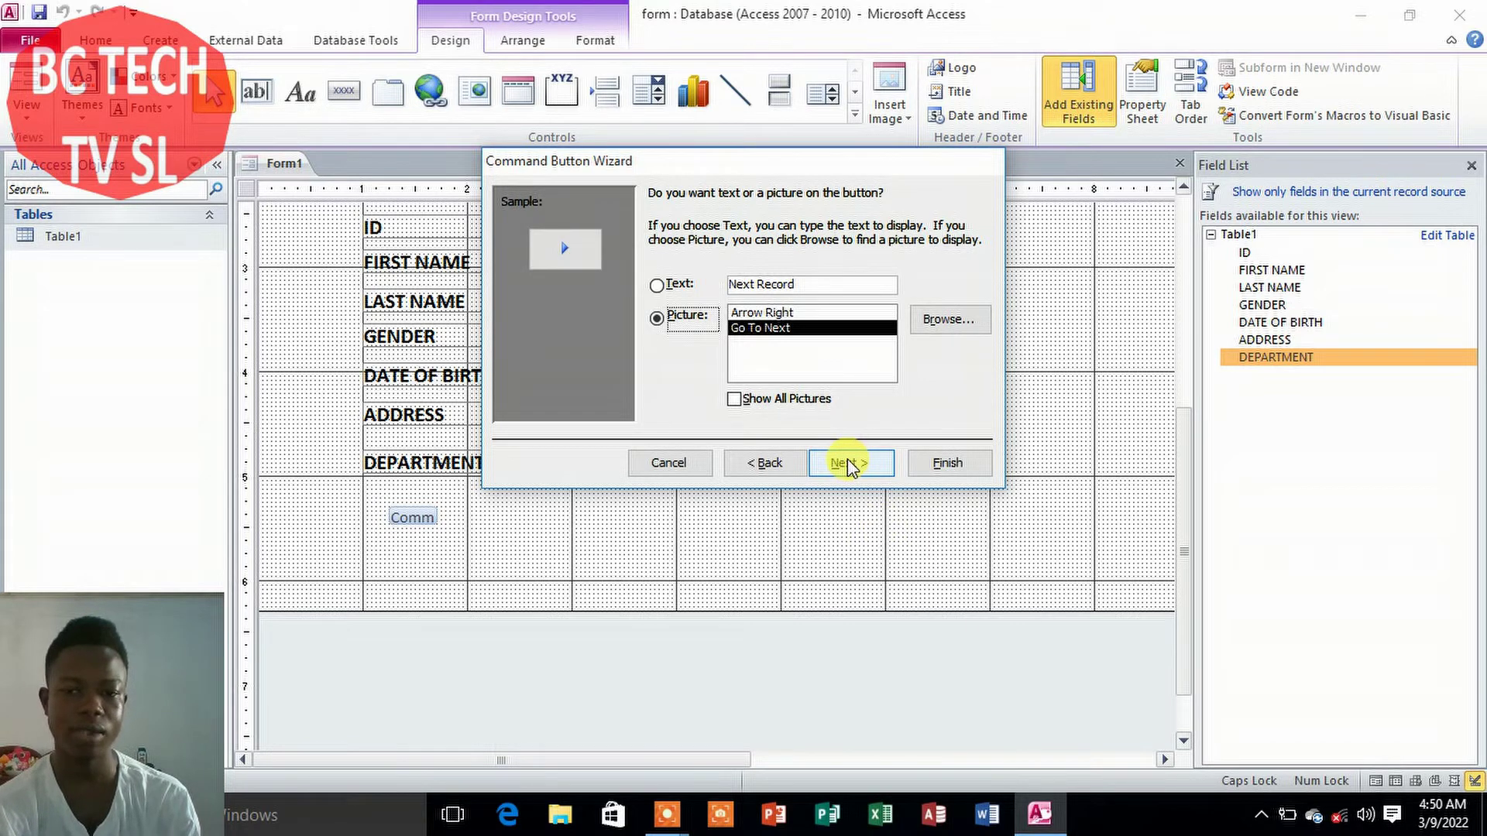
pyautogui.click(947, 463)
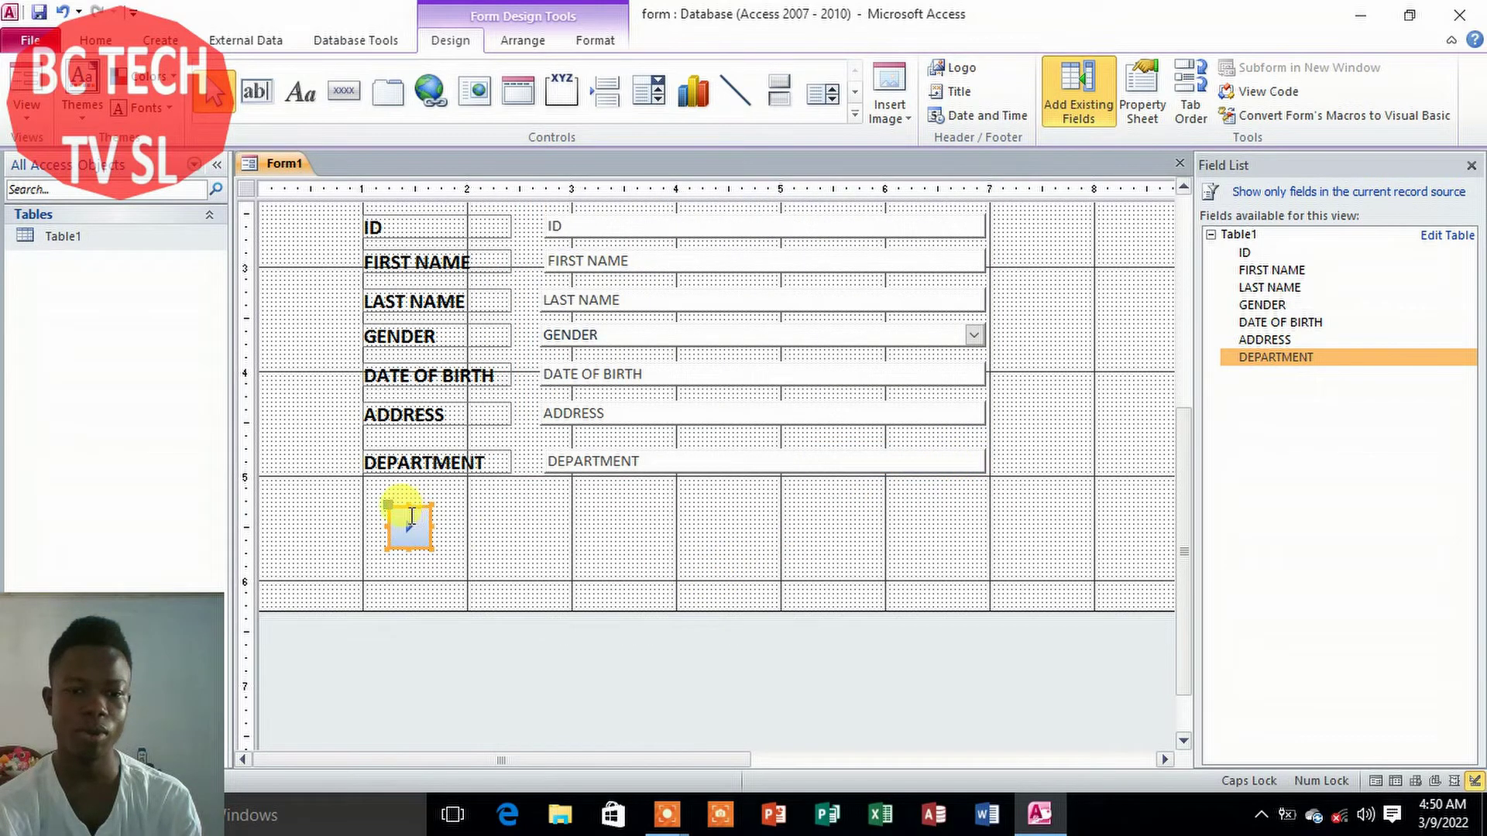
pyautogui.moveTo(415, 507); pyautogui.dragTo(755, 541)
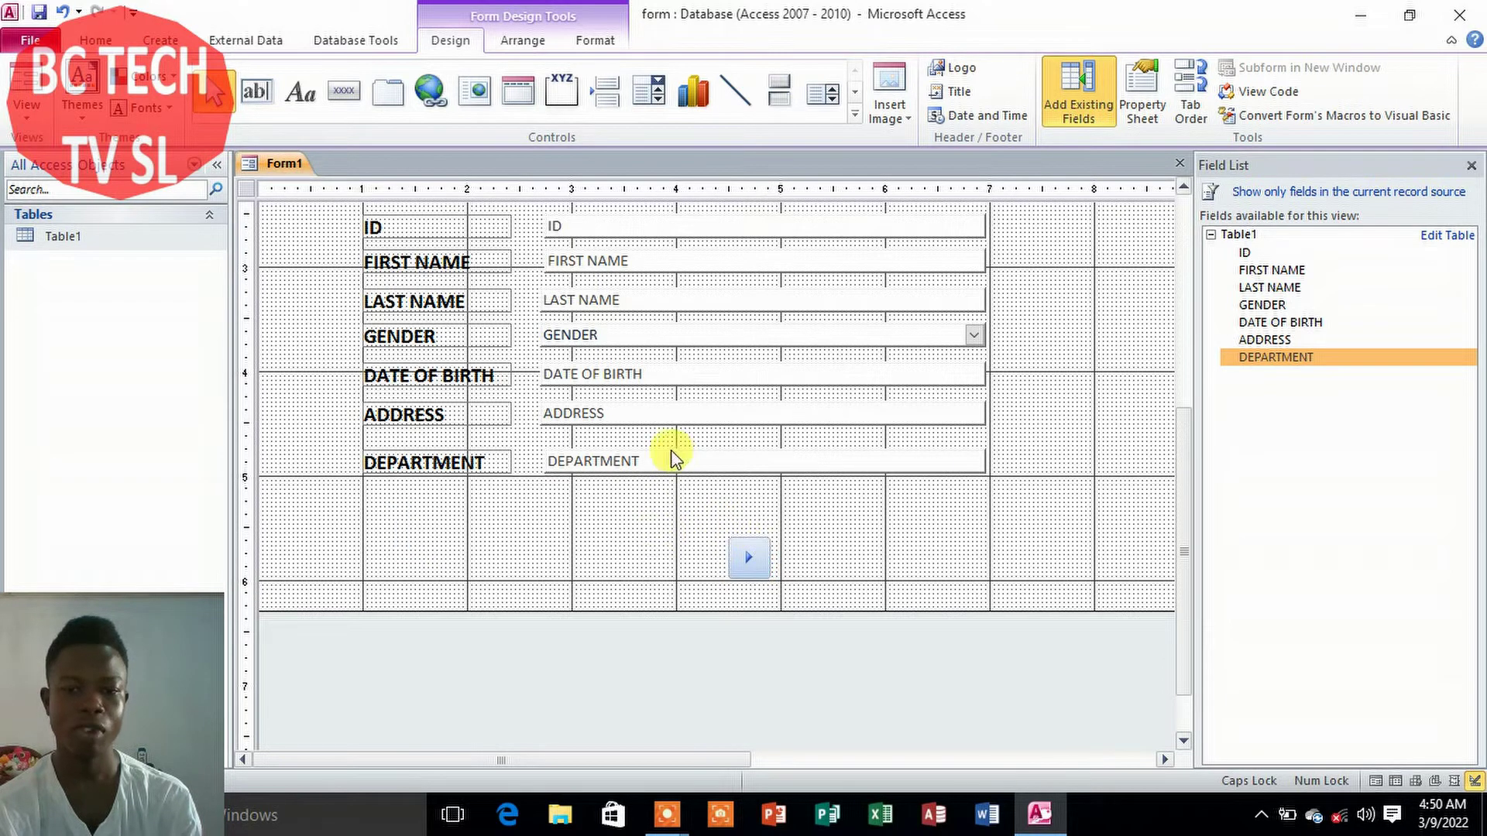
# Step: Add a Go To Previous Record picture button and place it beside the next-record button
pyautogui.click(343, 89)
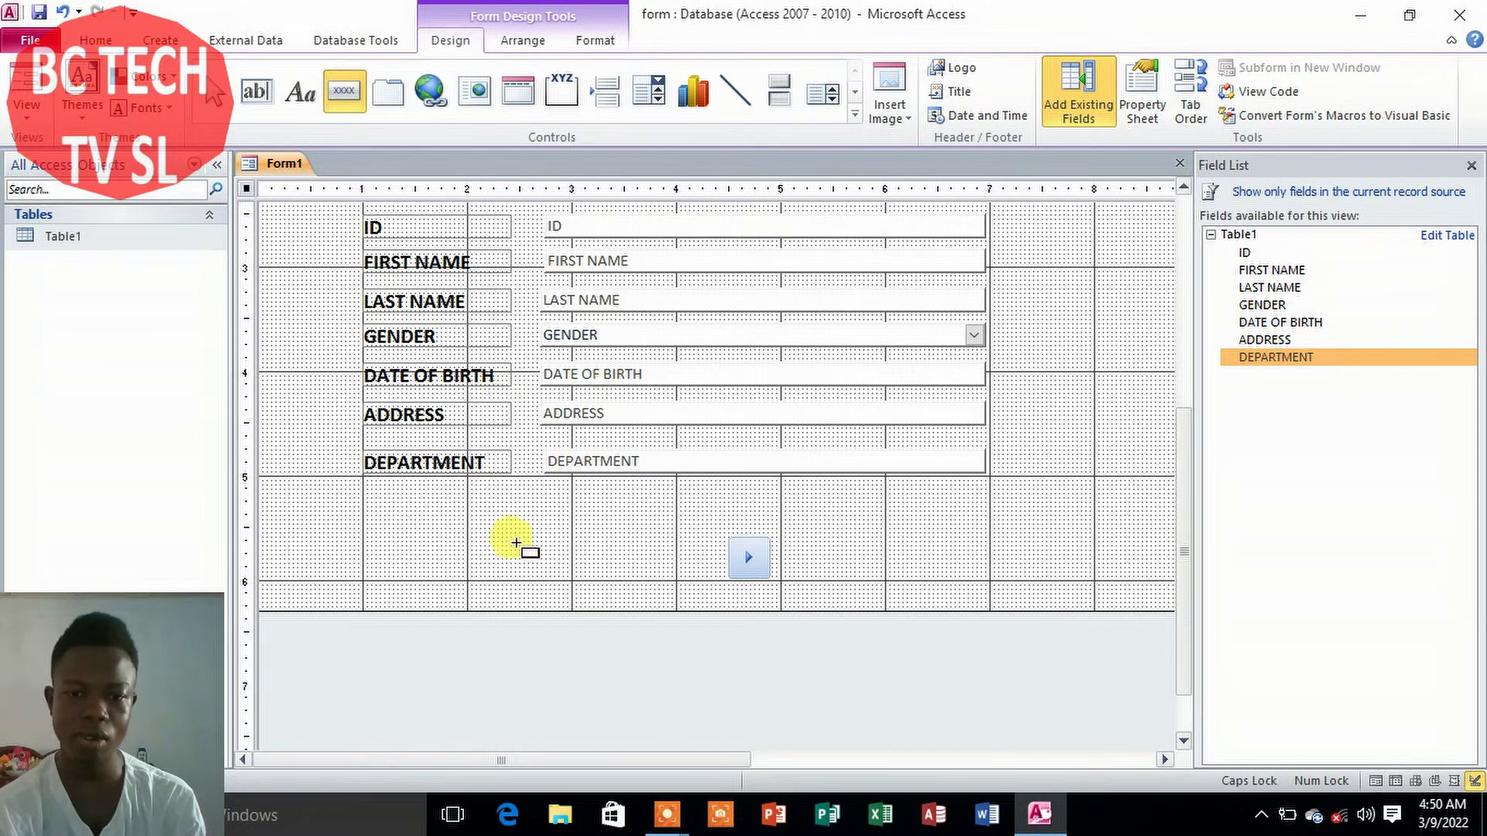
pyautogui.moveTo(528, 535); pyautogui.dragTo(562, 563)
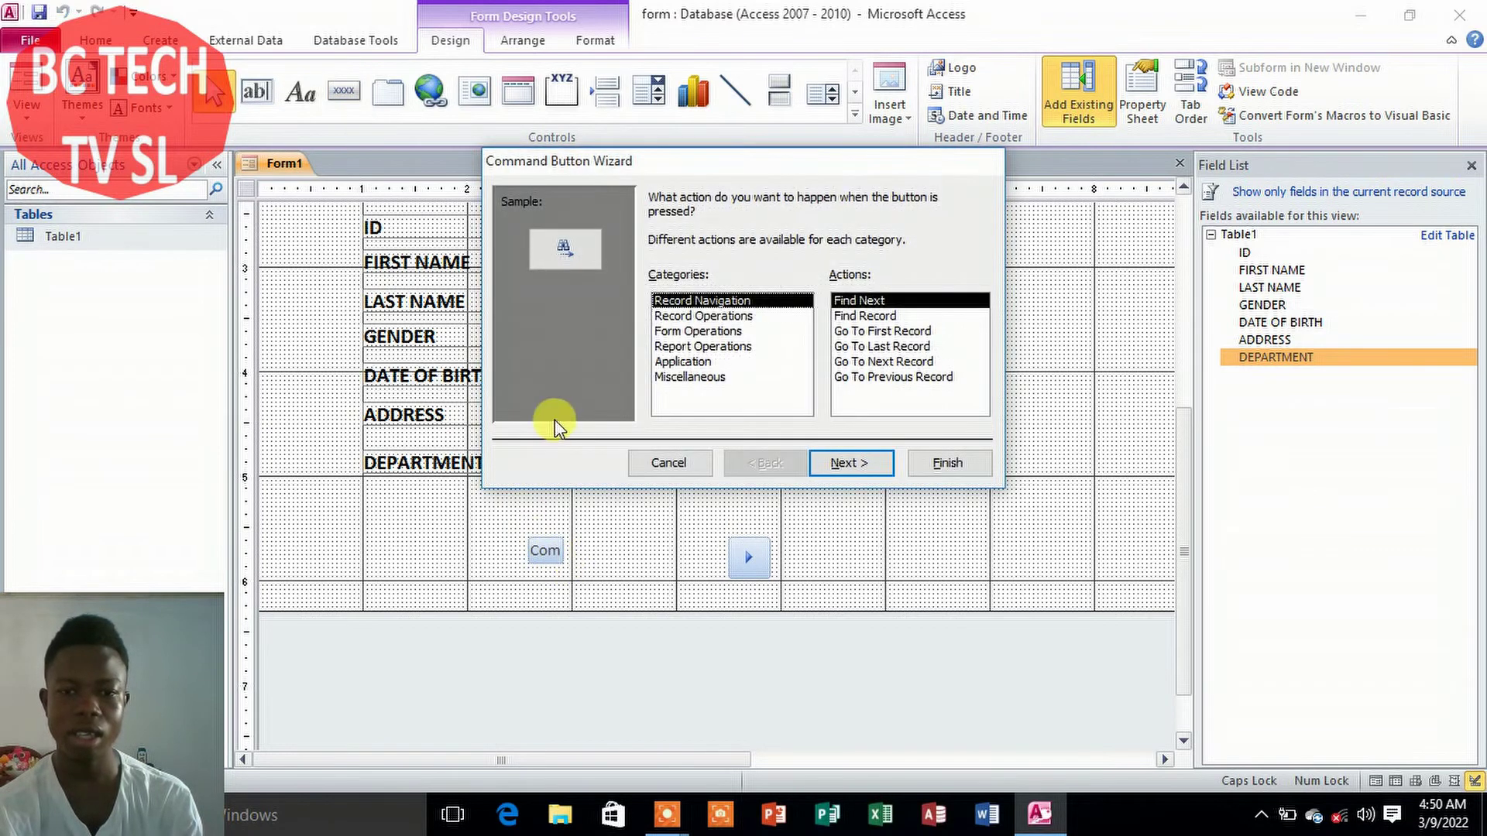
pyautogui.click(890, 378)
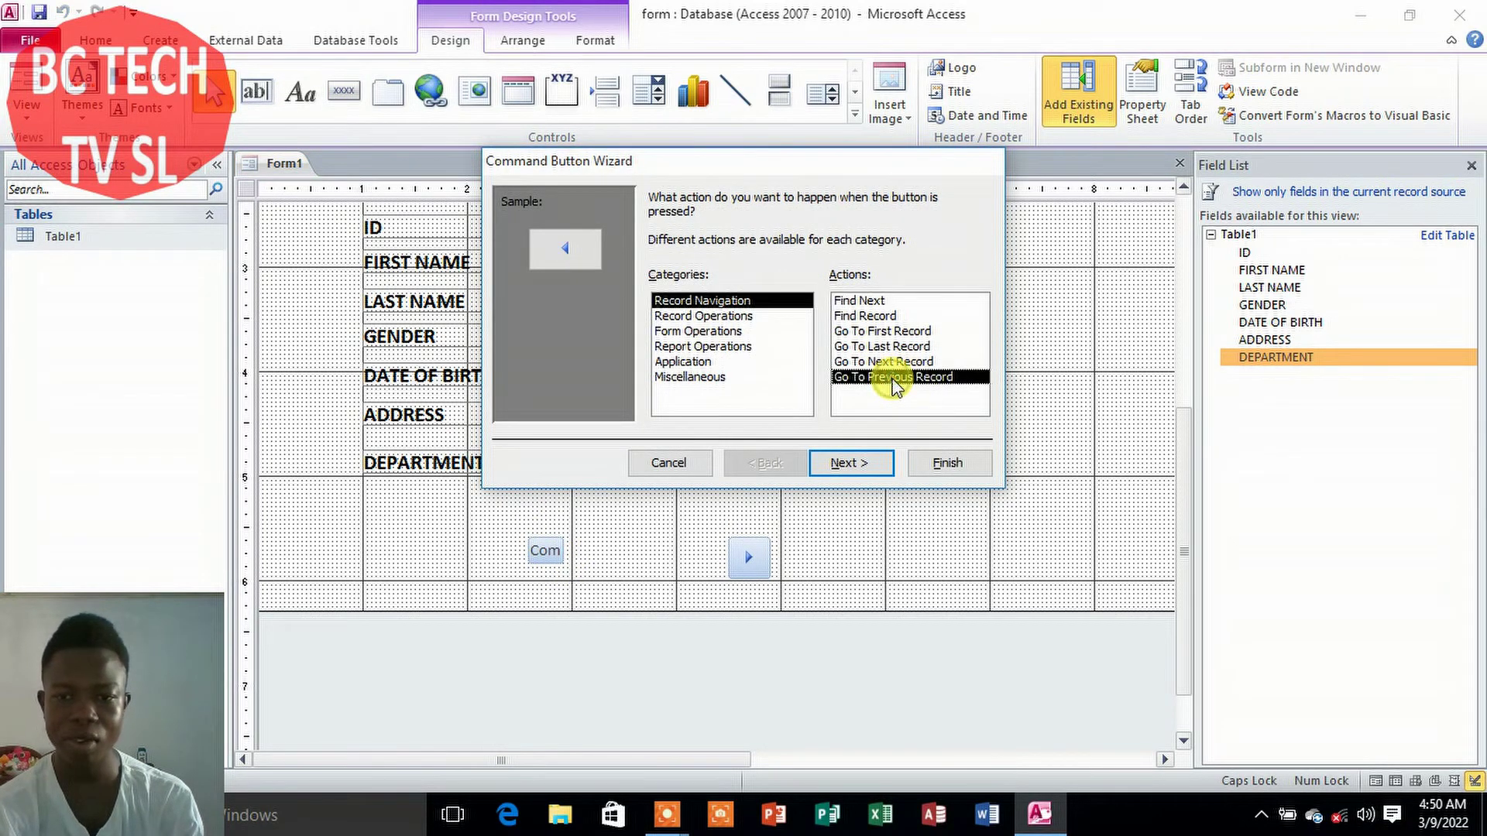
pyautogui.click(849, 462)
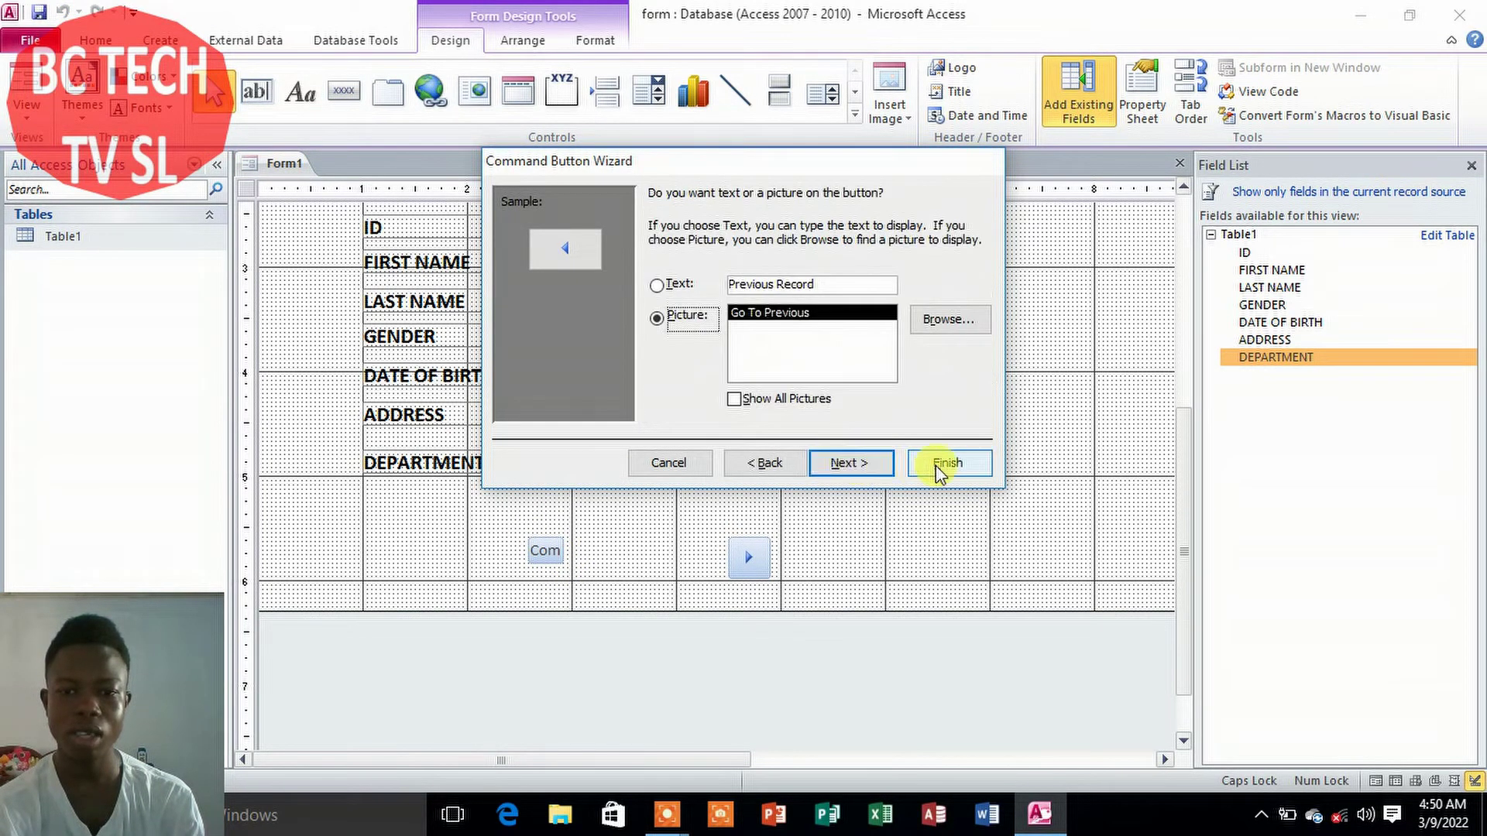
pyautogui.click(945, 462)
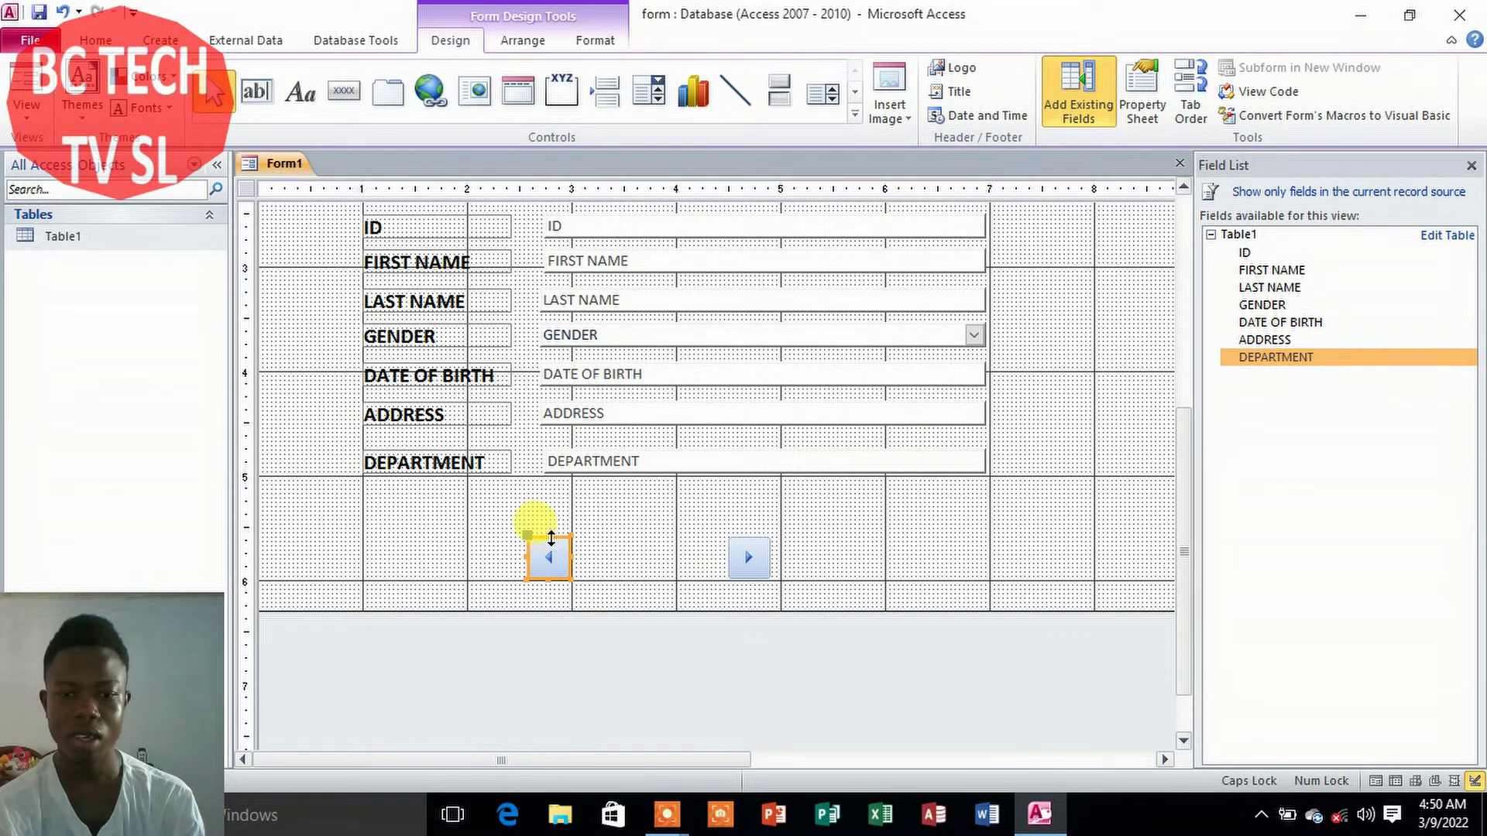
pyautogui.moveTo(534, 536); pyautogui.dragTo(682, 540)
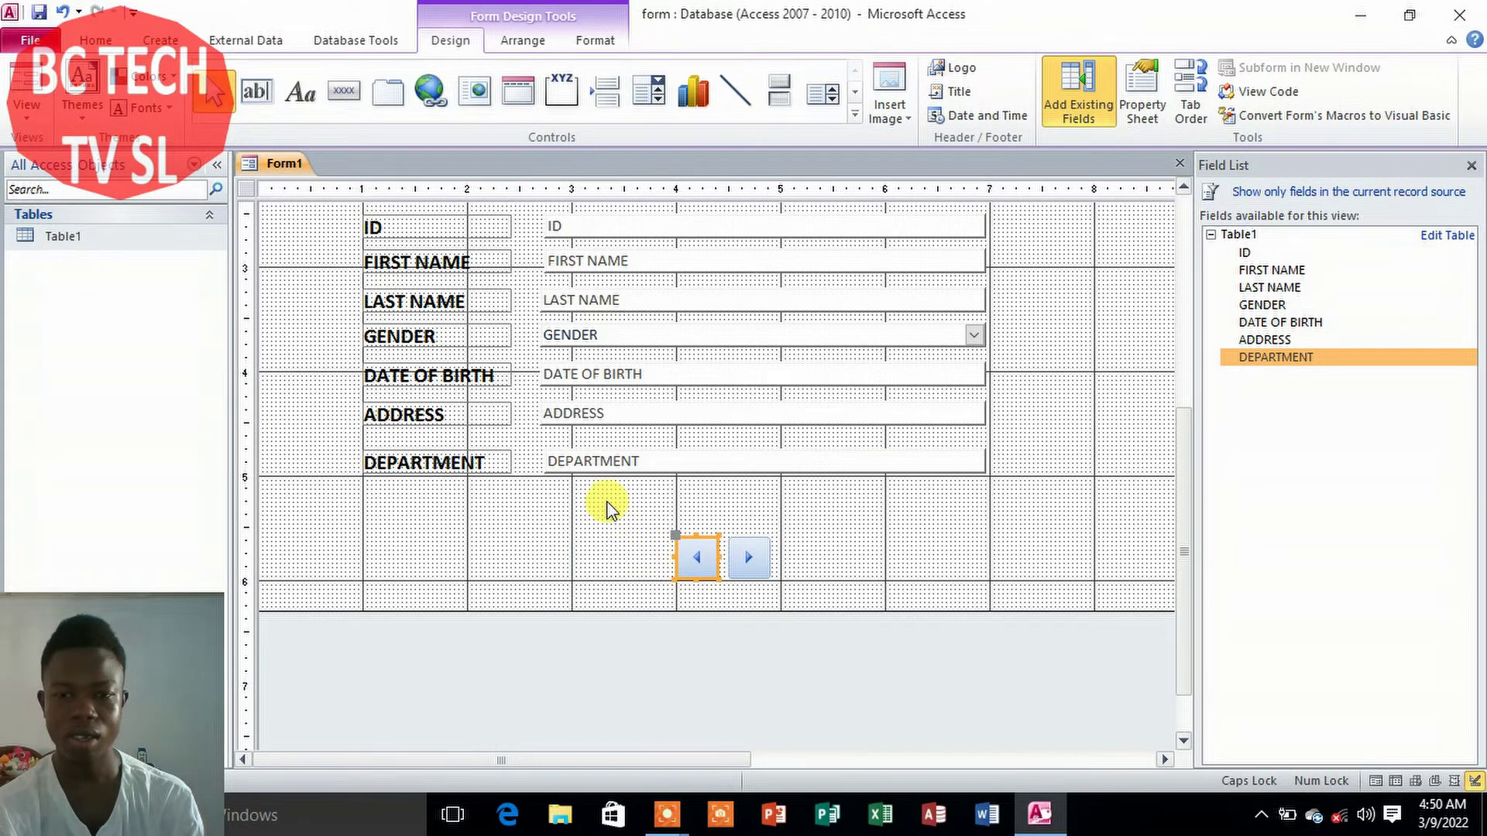
# Step: Add a Go To Last Record button with the Go To Last picture, left of the arrows
pyautogui.click(360, 99)
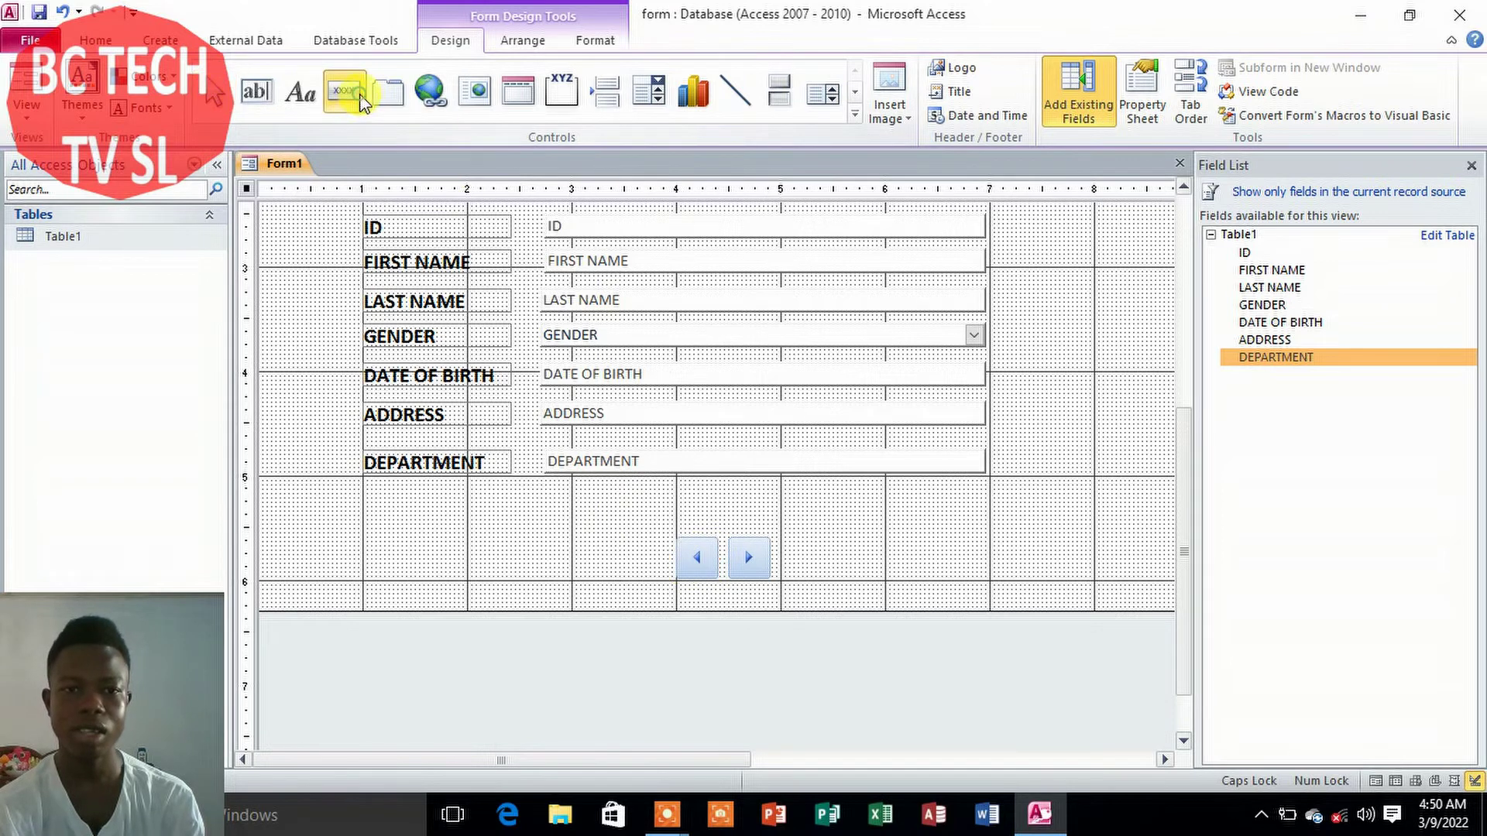
pyautogui.moveTo(515, 542); pyautogui.dragTo(557, 577)
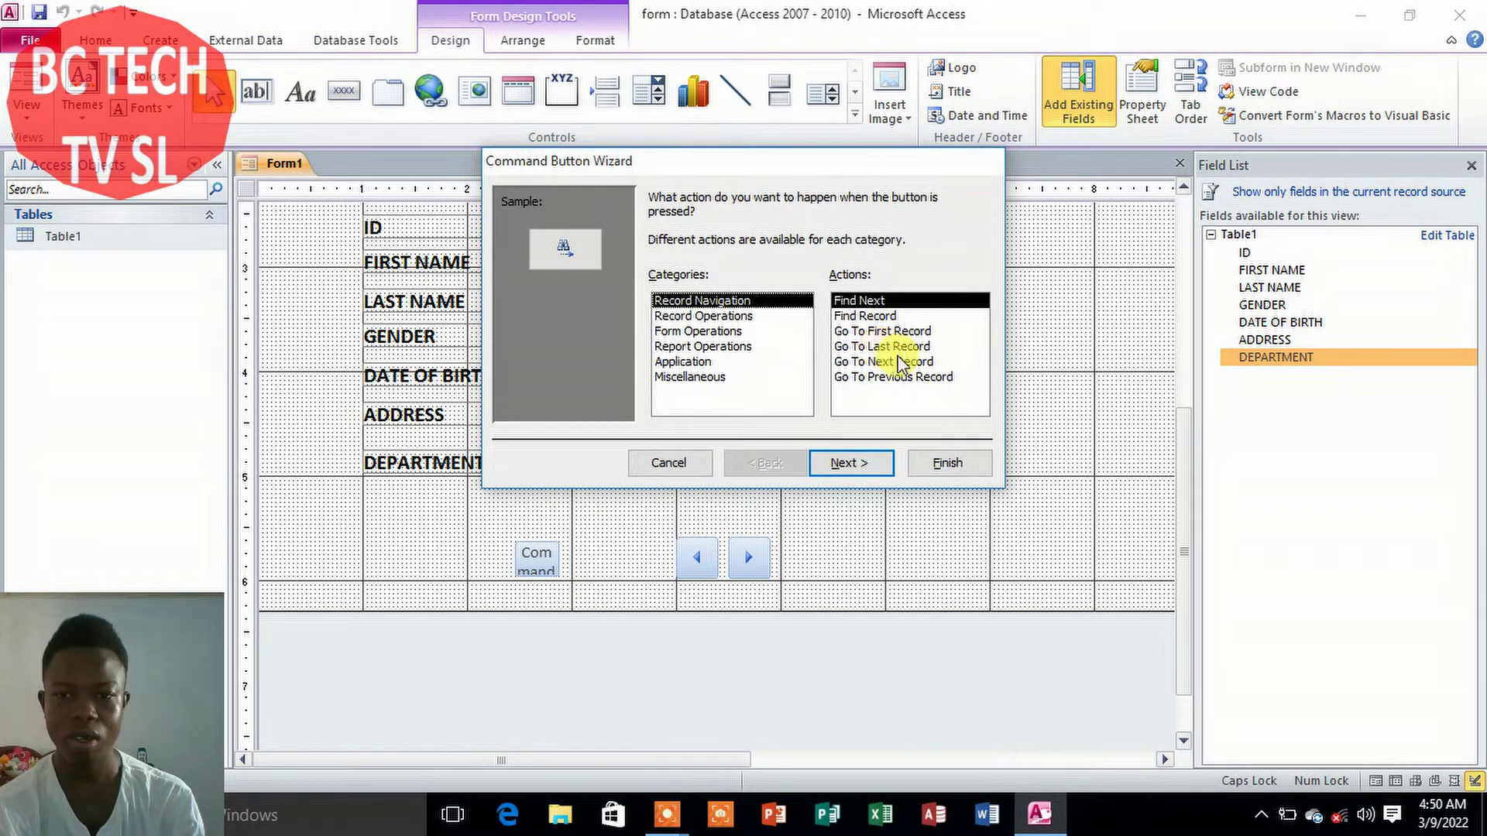
pyautogui.click(882, 346)
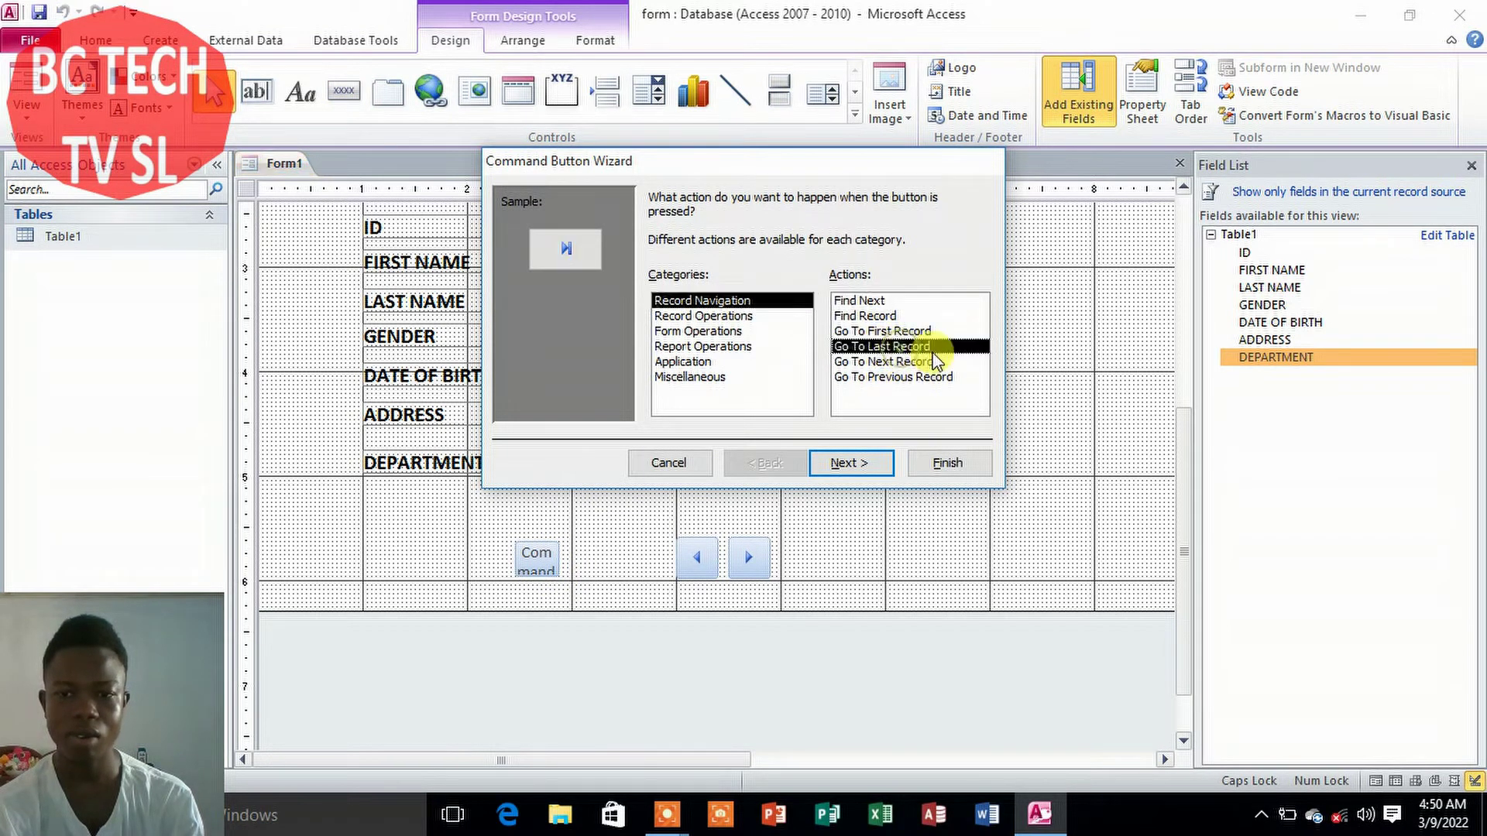
pyautogui.click(861, 468)
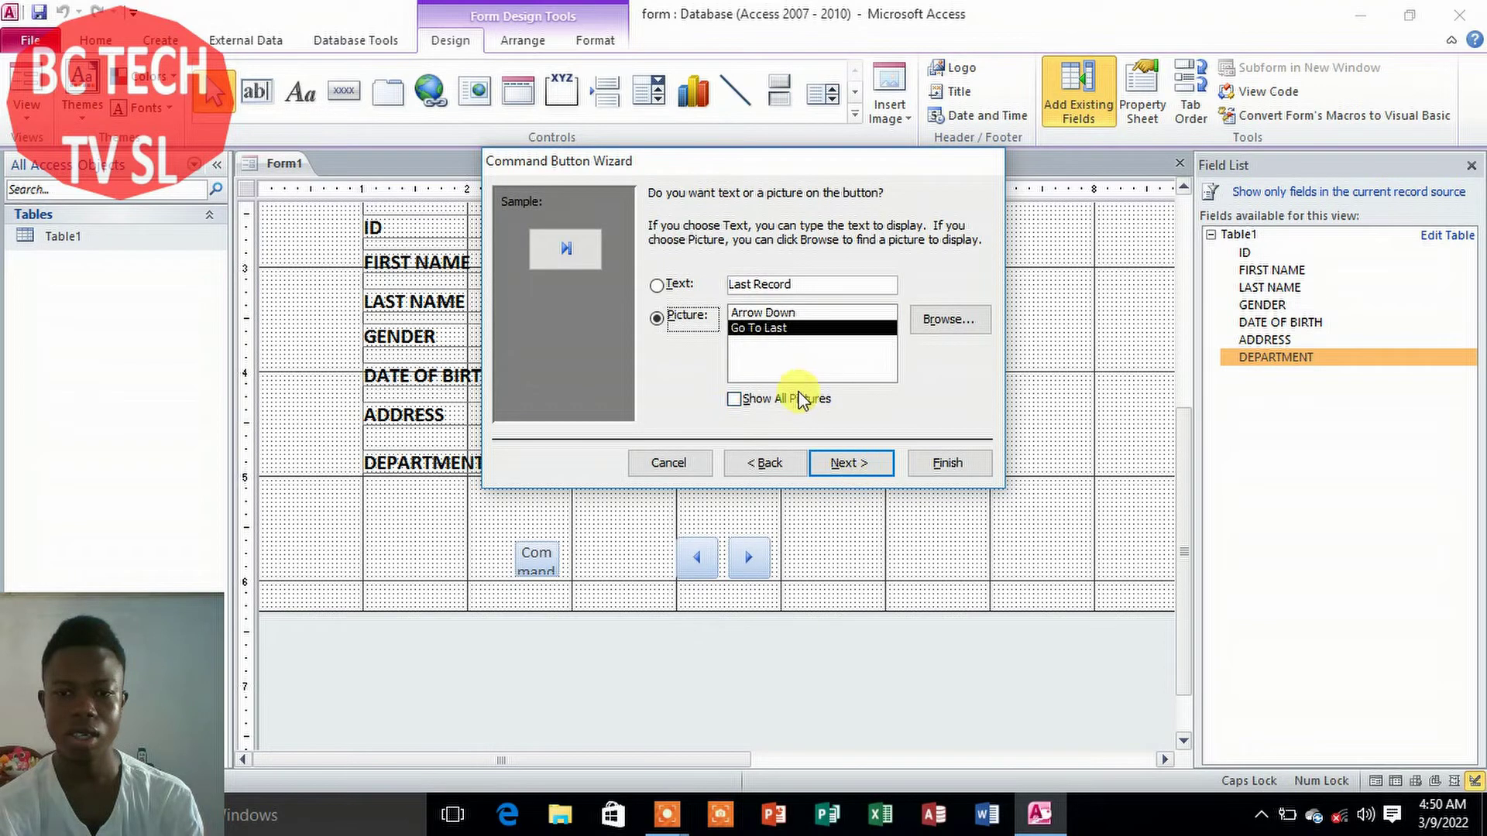
pyautogui.click(850, 464)
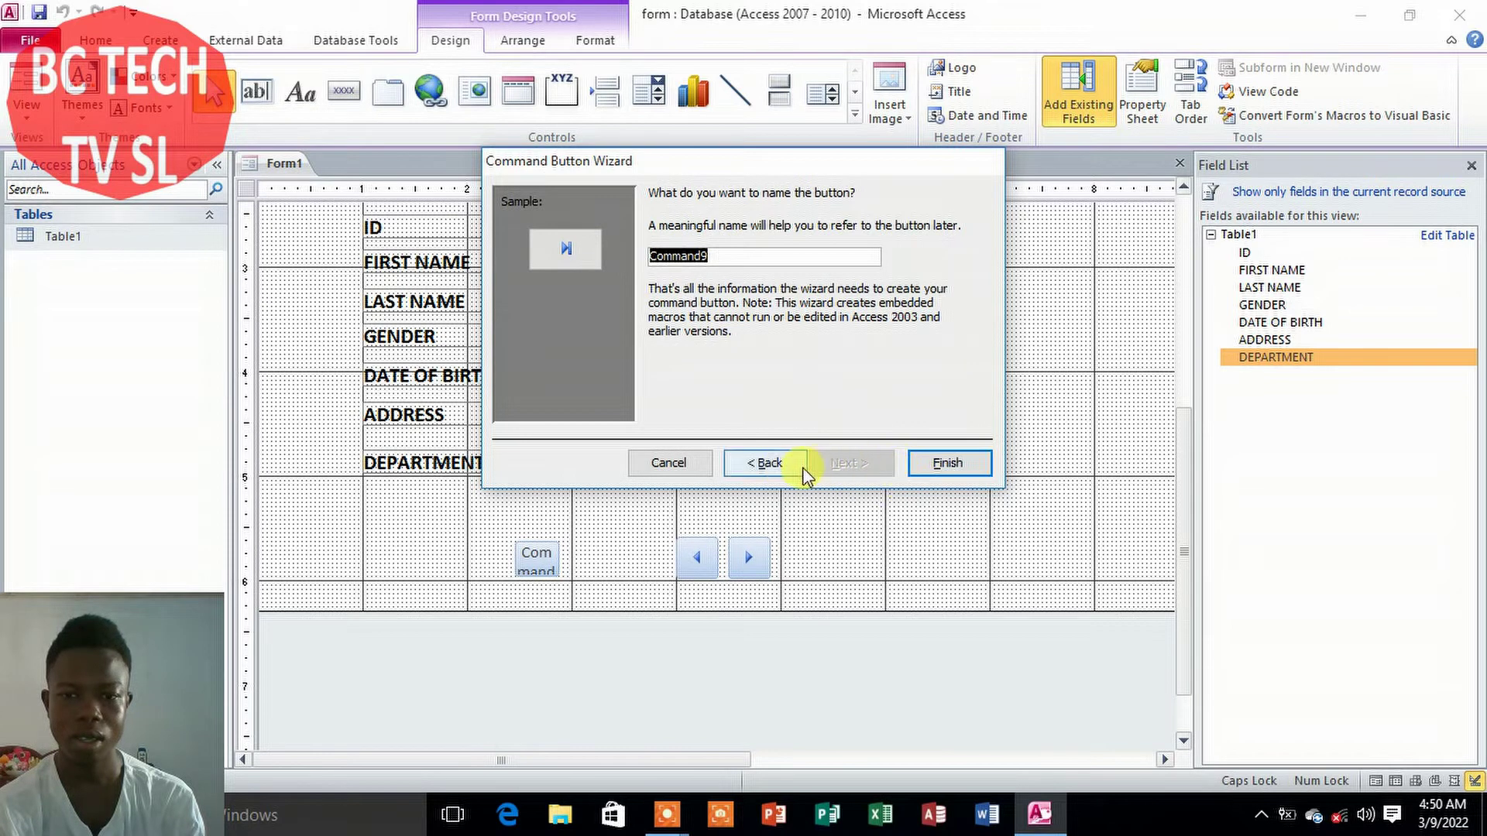
pyautogui.click(764, 467)
pyautogui.click(674, 319)
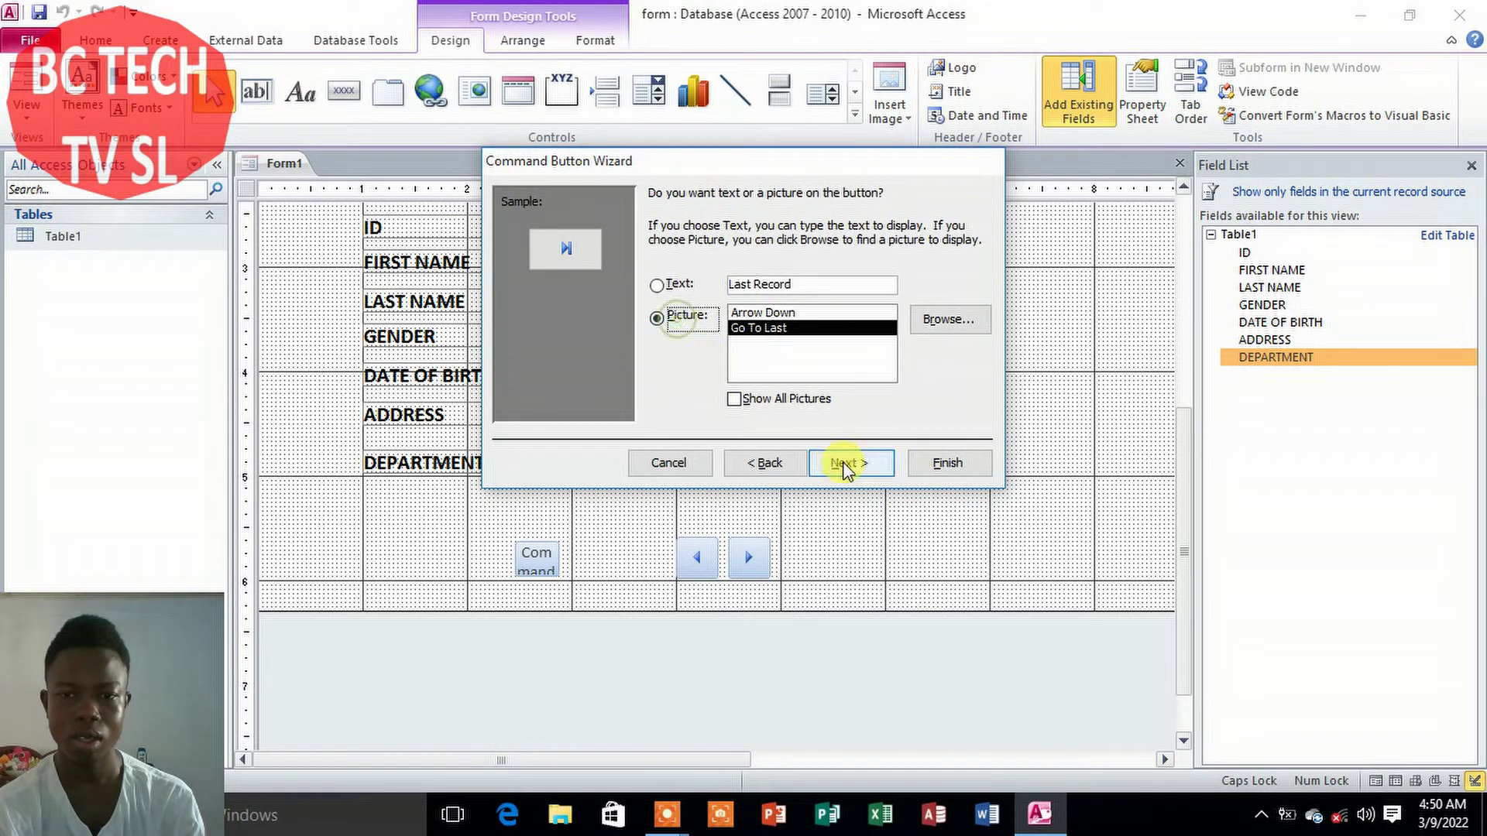
pyautogui.click(948, 465)
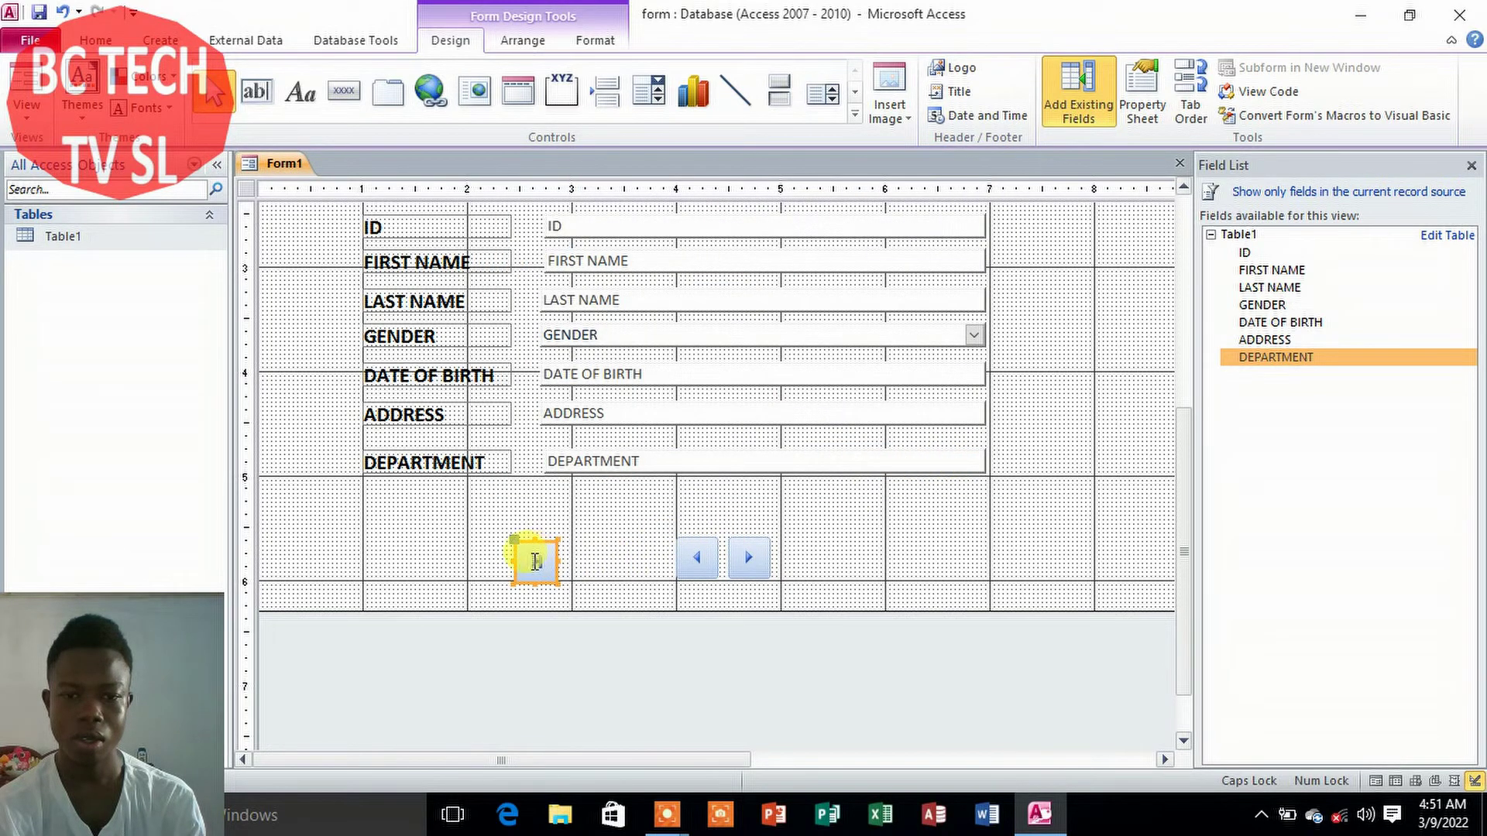
pyautogui.moveTo(538, 541); pyautogui.dragTo(612, 538)
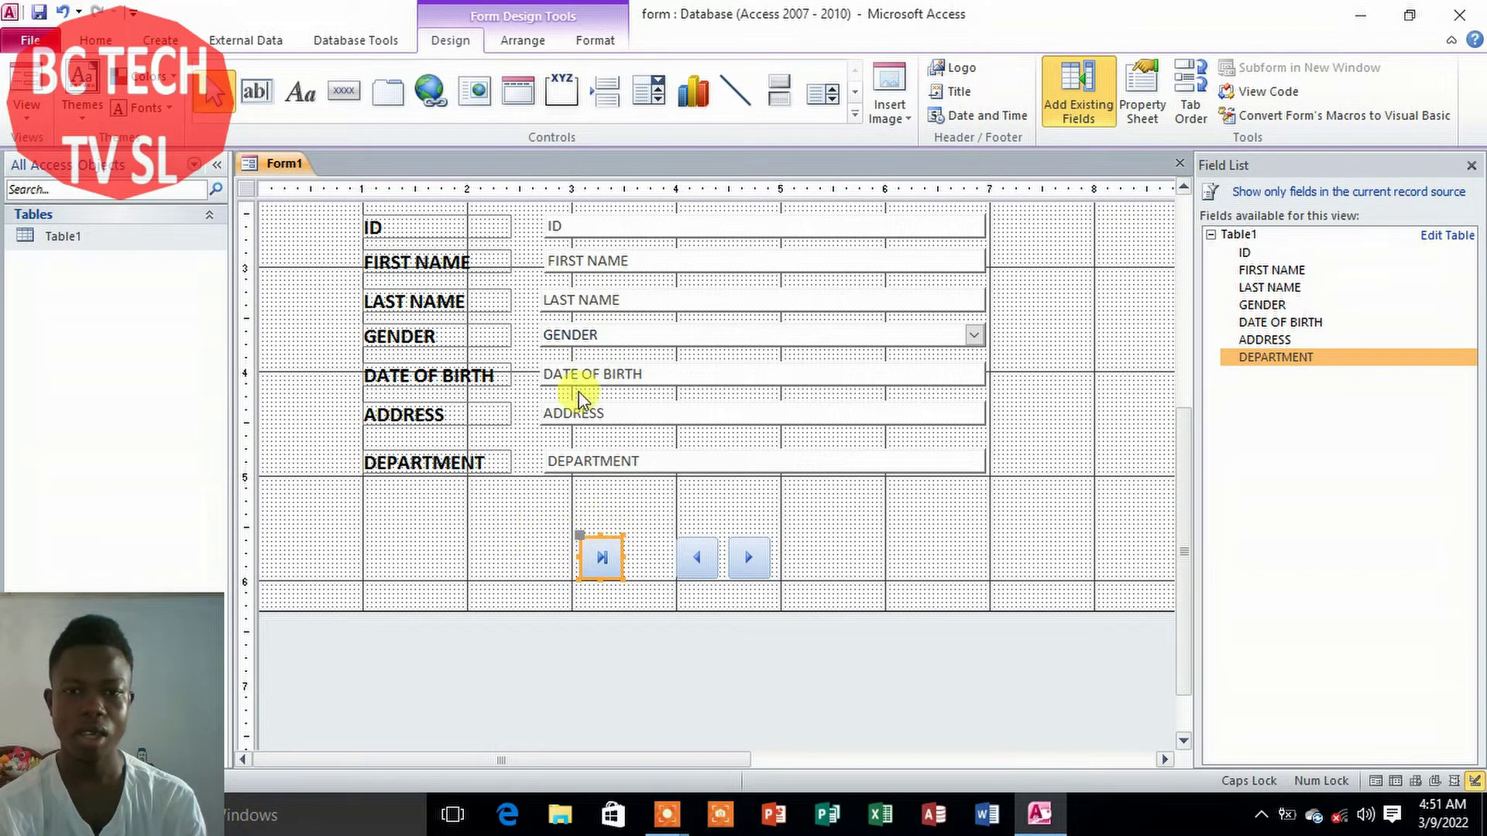
# Step: Add a Go To First Record picture button and move it left of the Last Record button
pyautogui.click(345, 93)
pyautogui.click(473, 556)
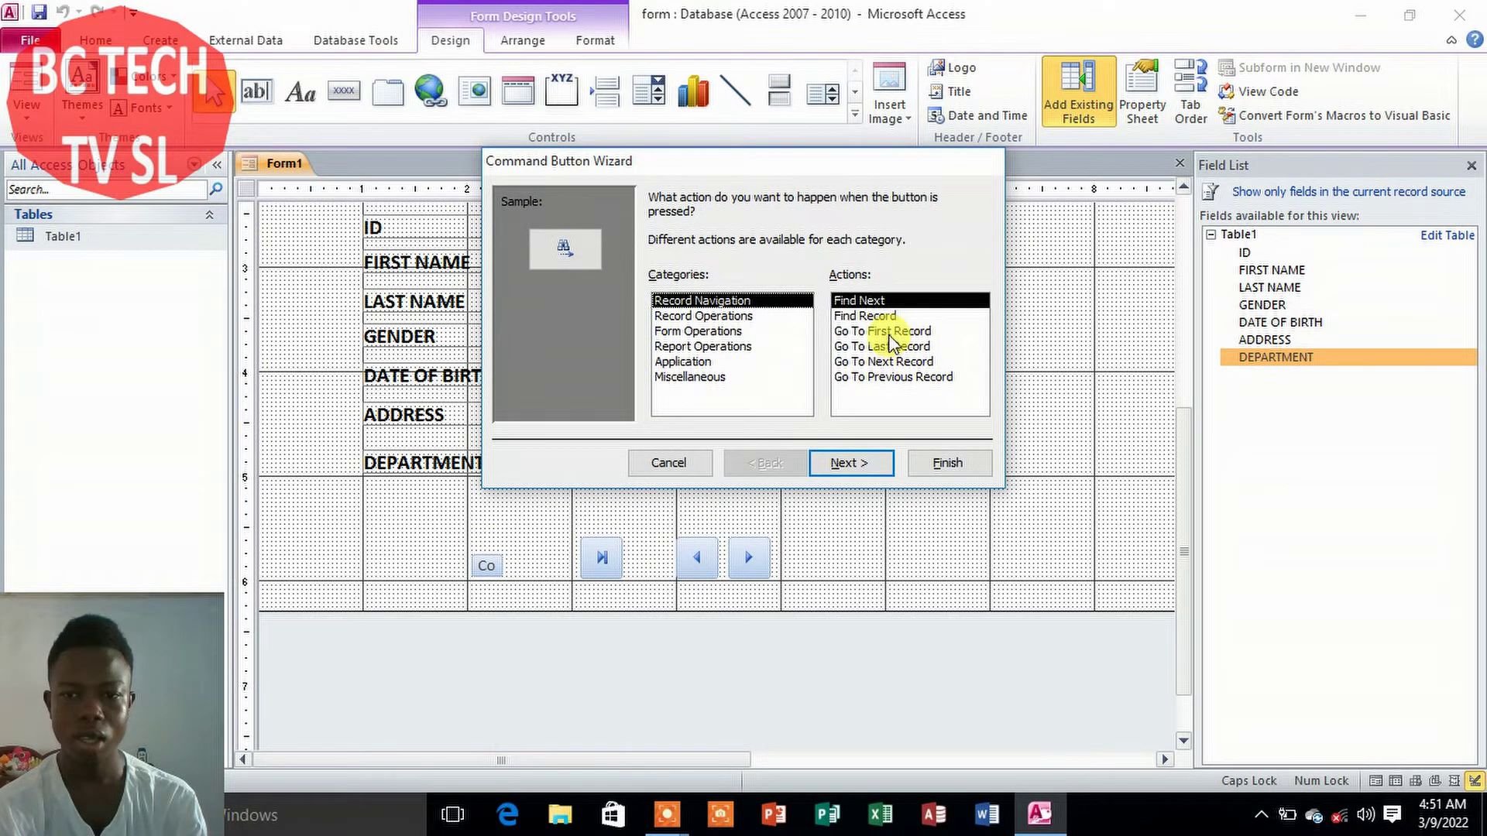
pyautogui.click(901, 333)
pyautogui.click(850, 463)
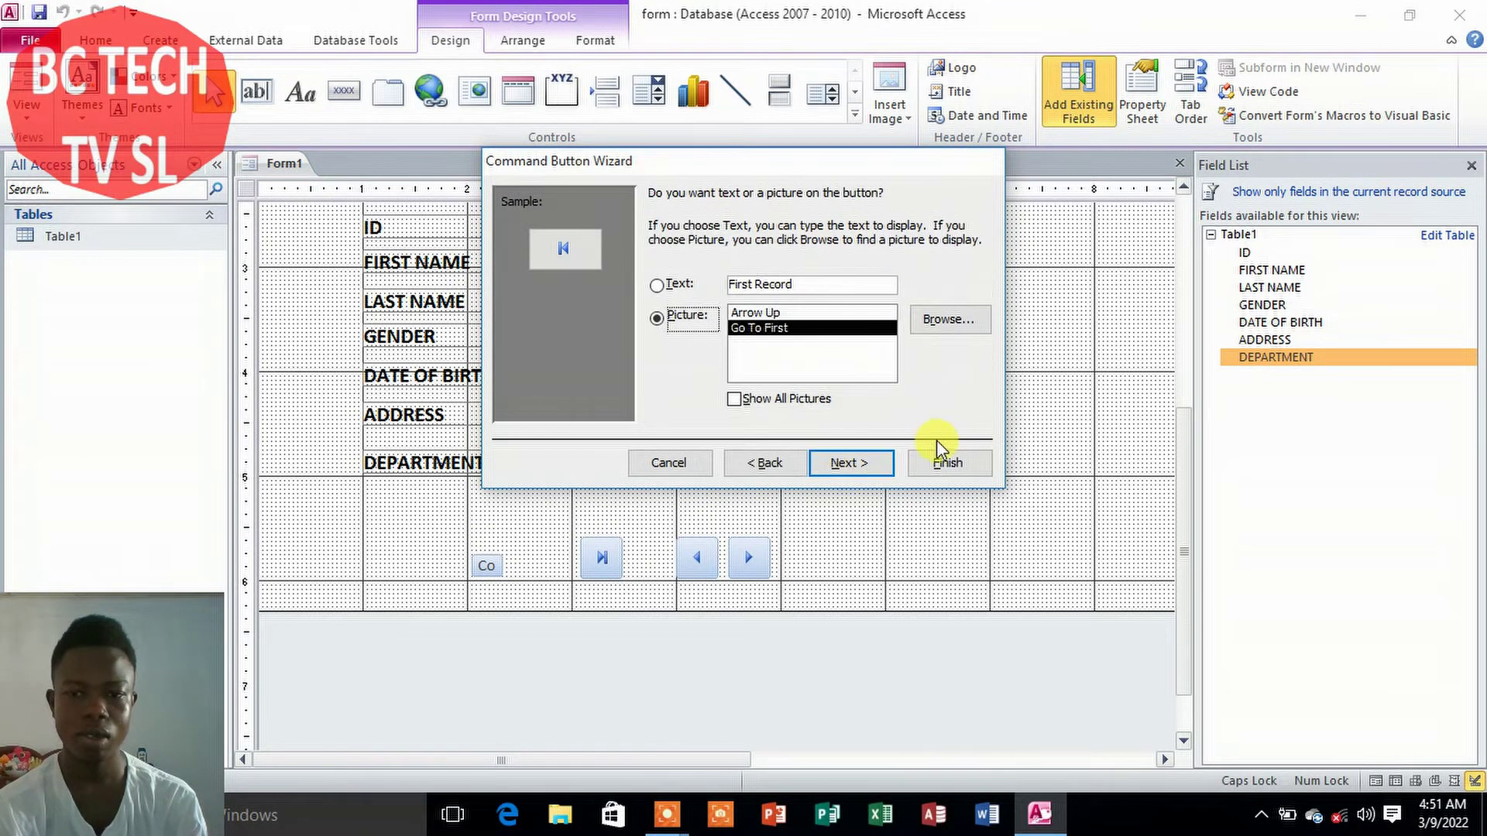
pyautogui.click(946, 463)
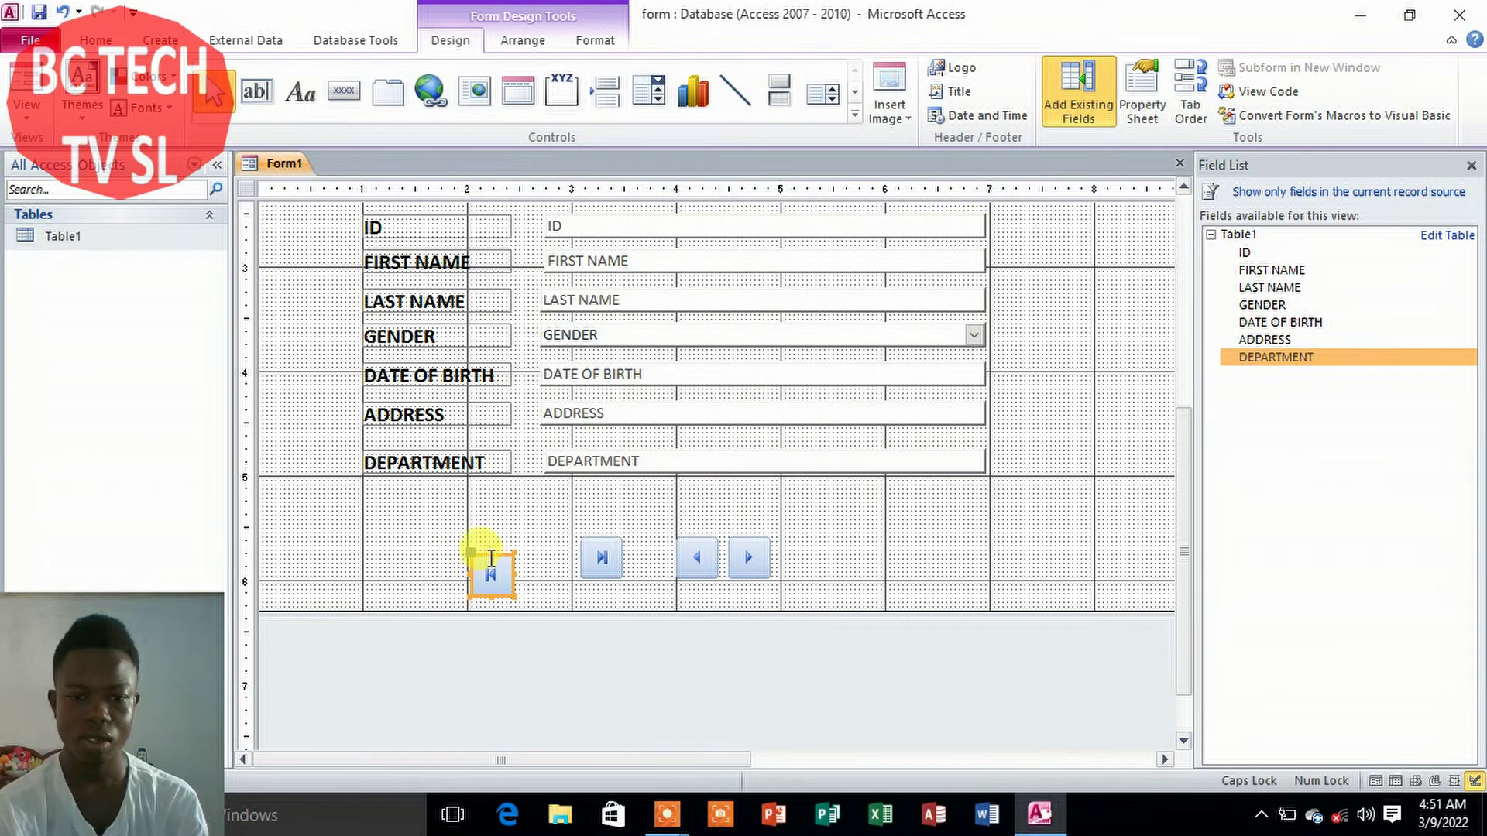
pyautogui.moveTo(469, 555); pyautogui.dragTo(524, 542)
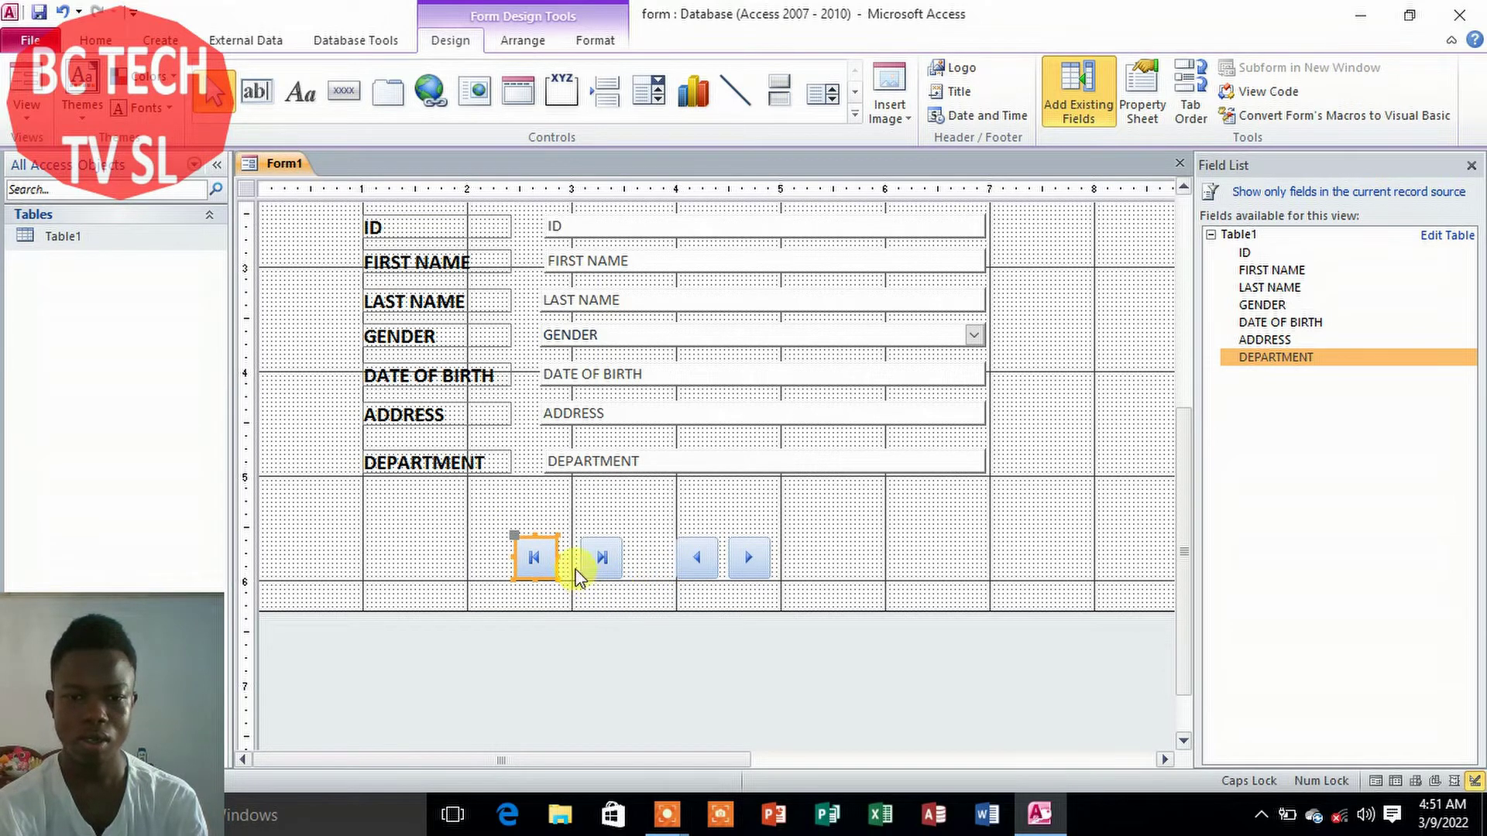
pyautogui.click(585, 598)
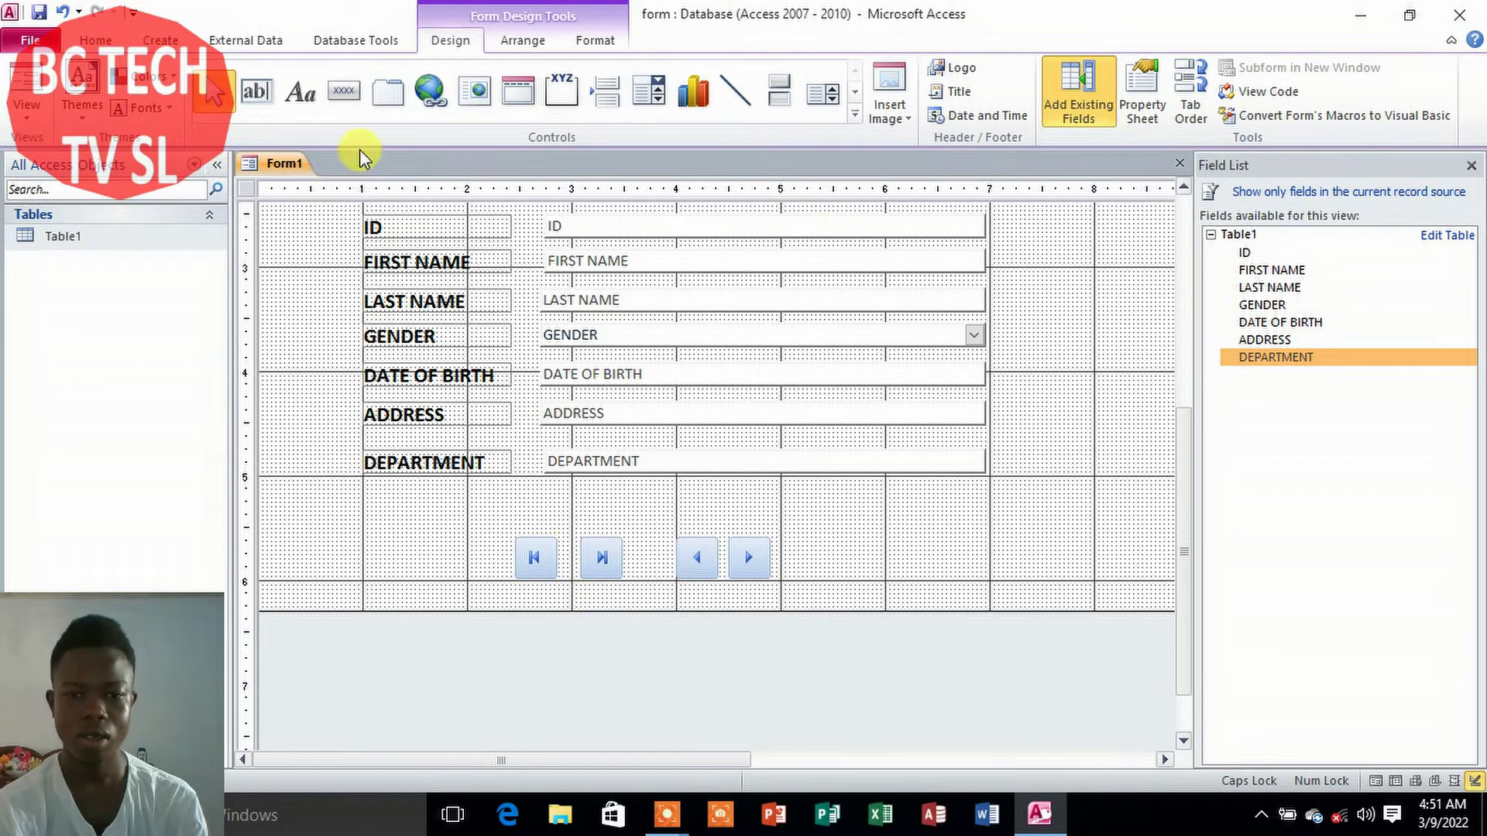
pyautogui.click(344, 91)
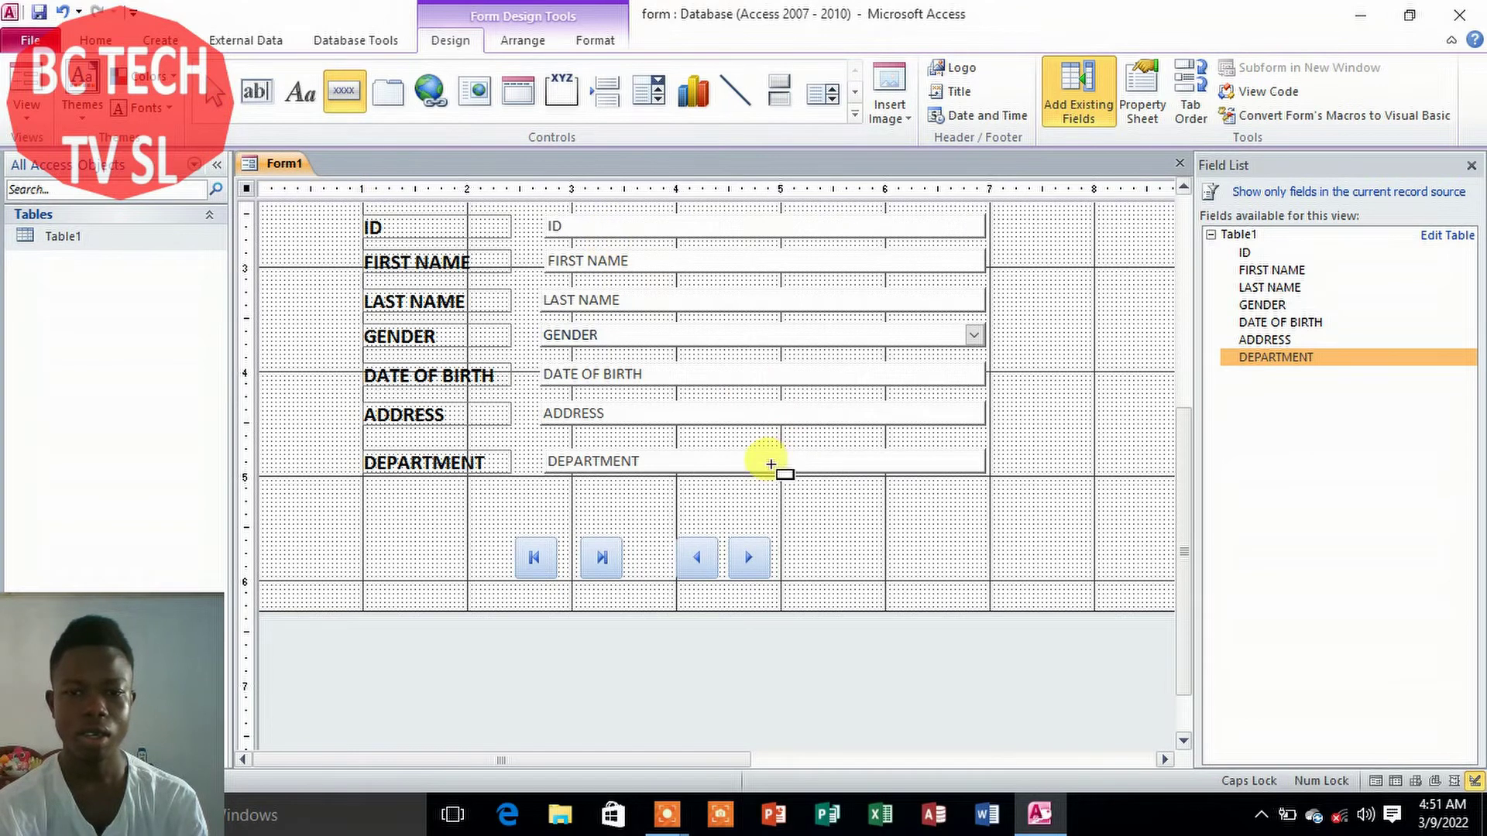
# Step: Add a Record Operations > Save Record button and place it right of the next-record arrow
pyautogui.click(463, 555)
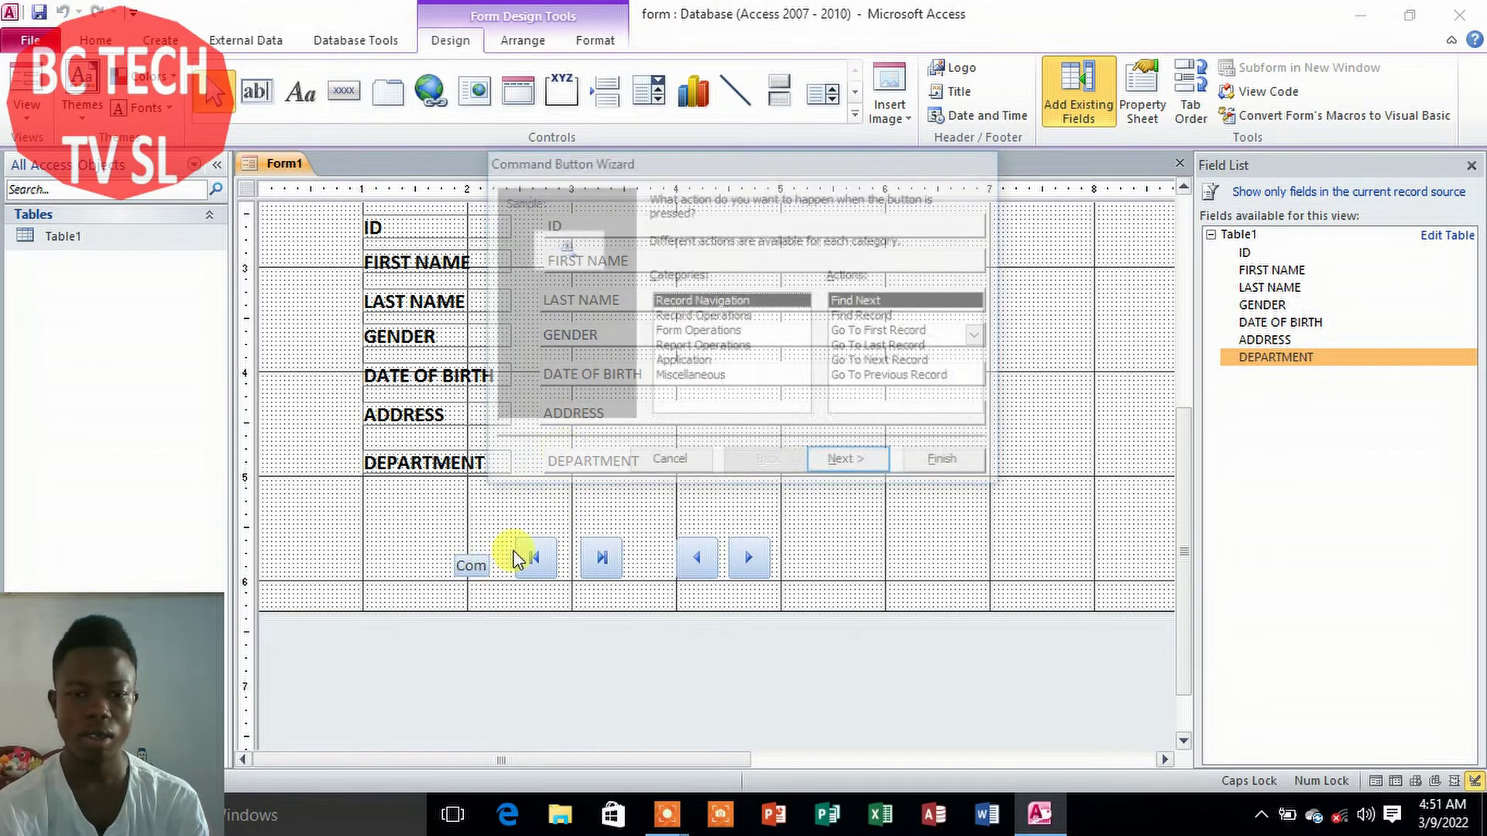
pyautogui.click(865, 317)
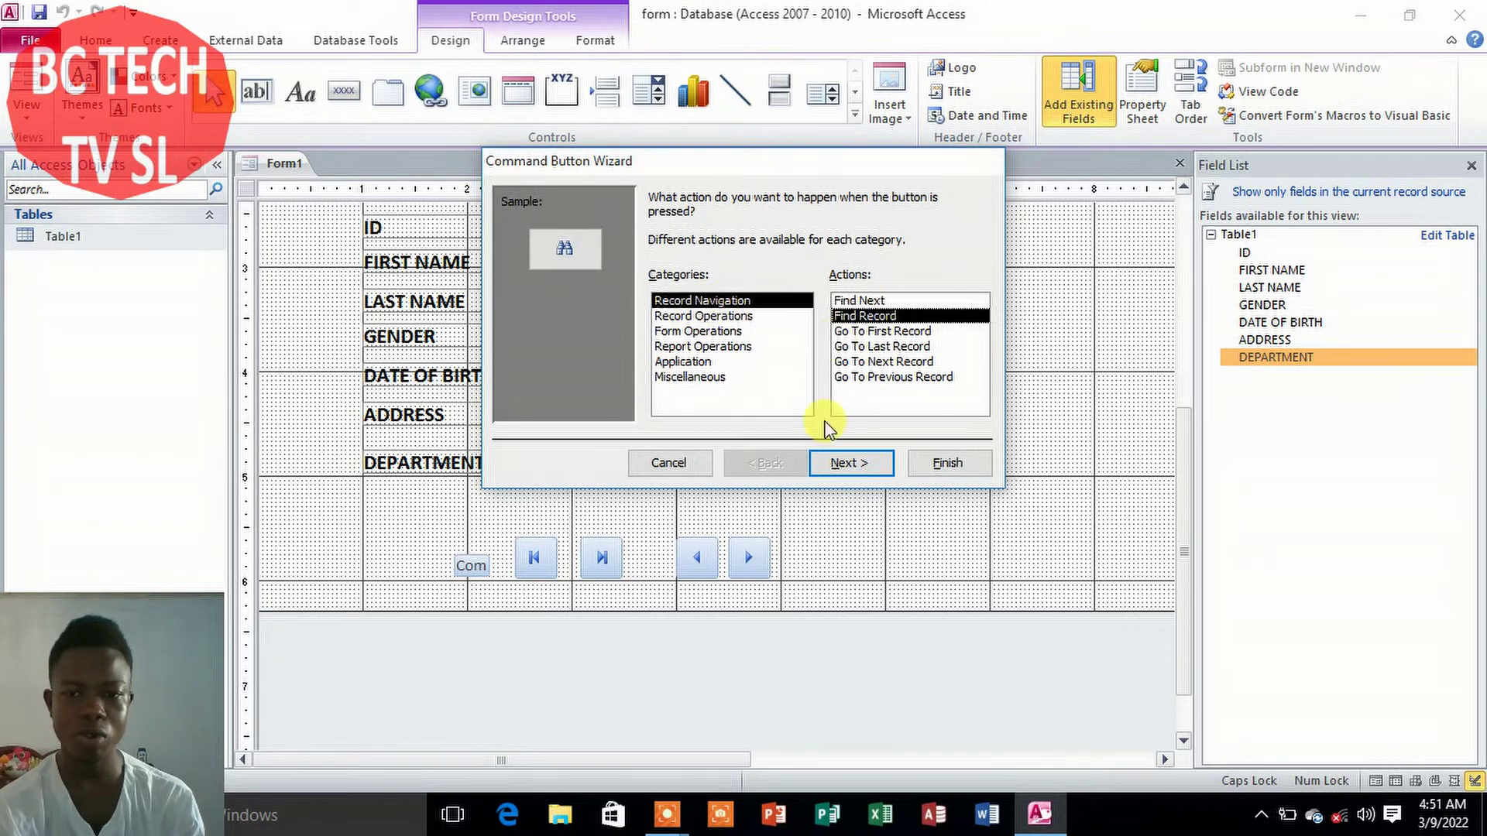
pyautogui.click(663, 317)
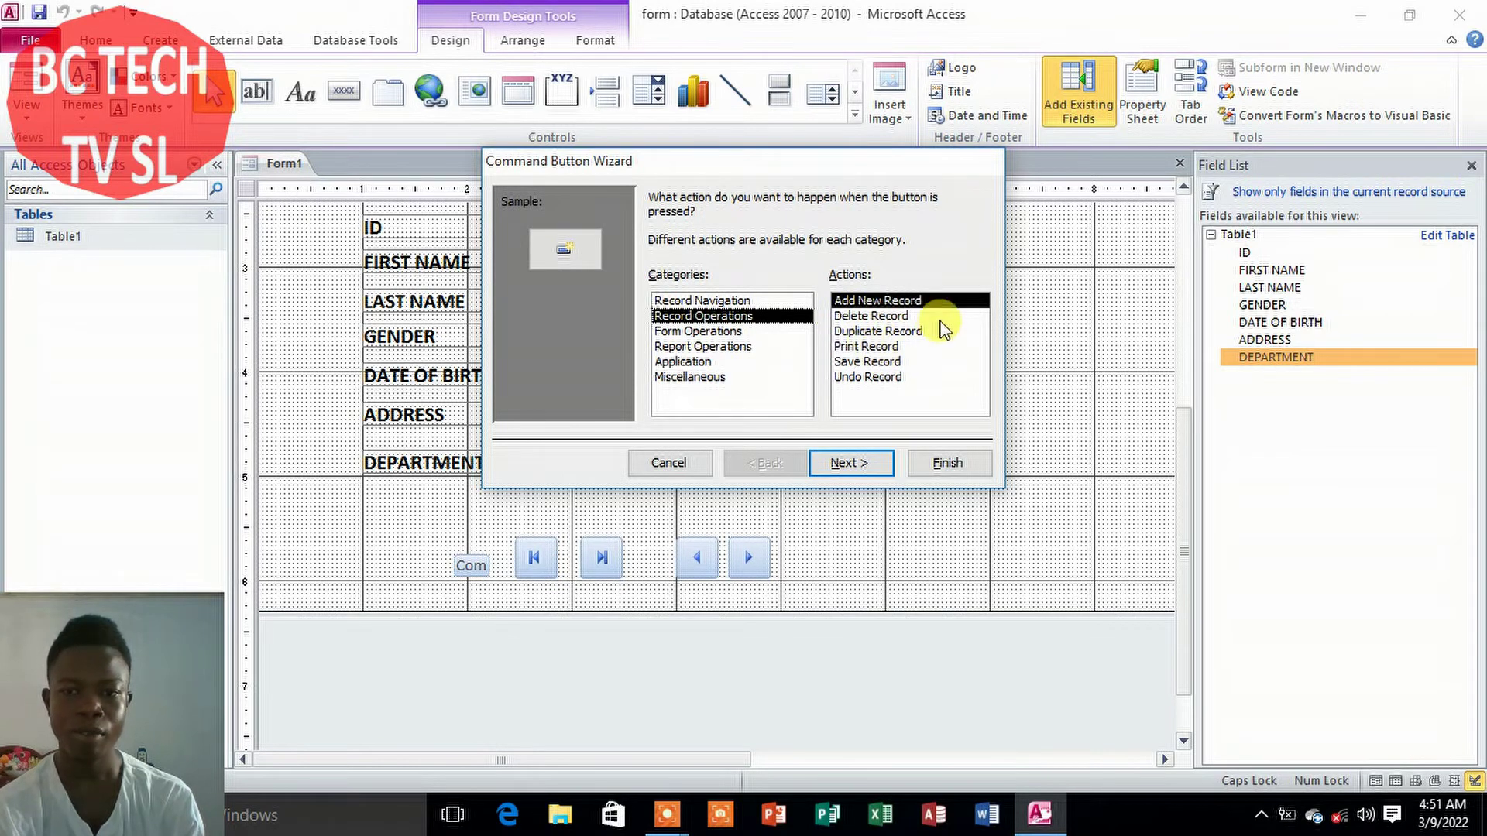
pyautogui.click(861, 362)
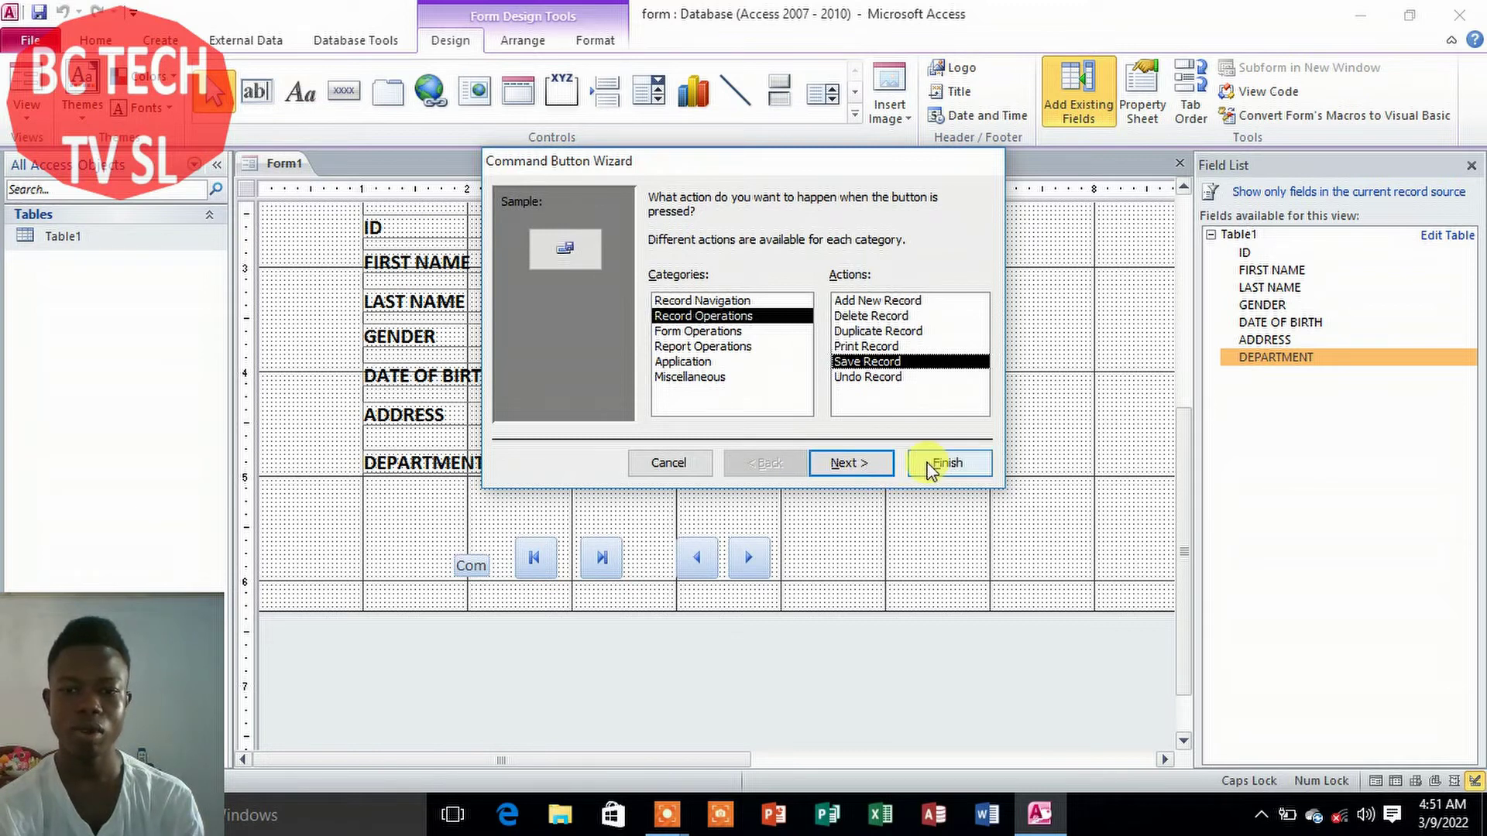
pyautogui.click(856, 464)
pyautogui.click(948, 463)
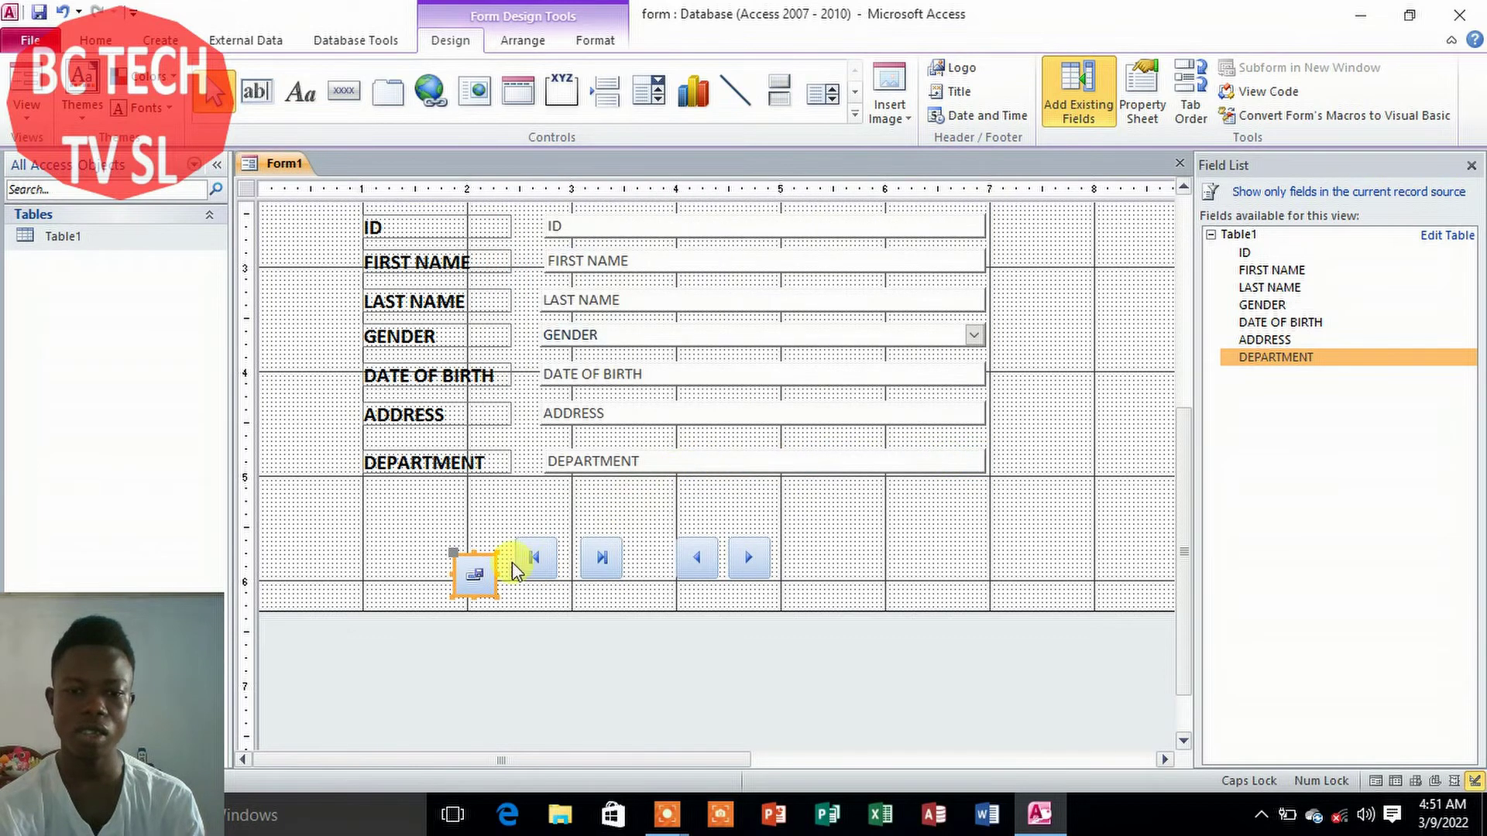
pyautogui.moveTo(478, 560); pyautogui.dragTo(931, 538)
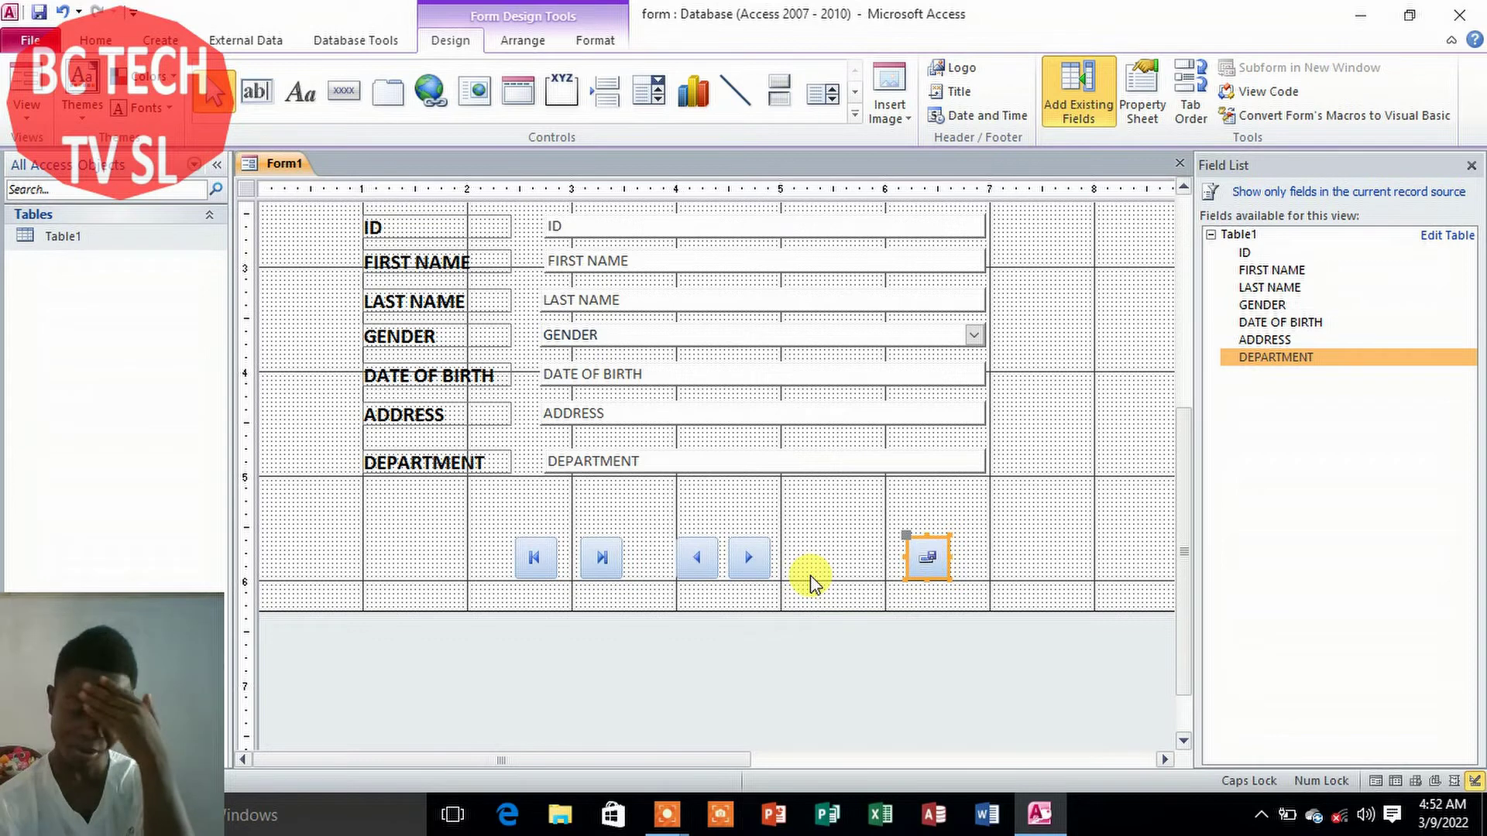
pyautogui.click(992, 554)
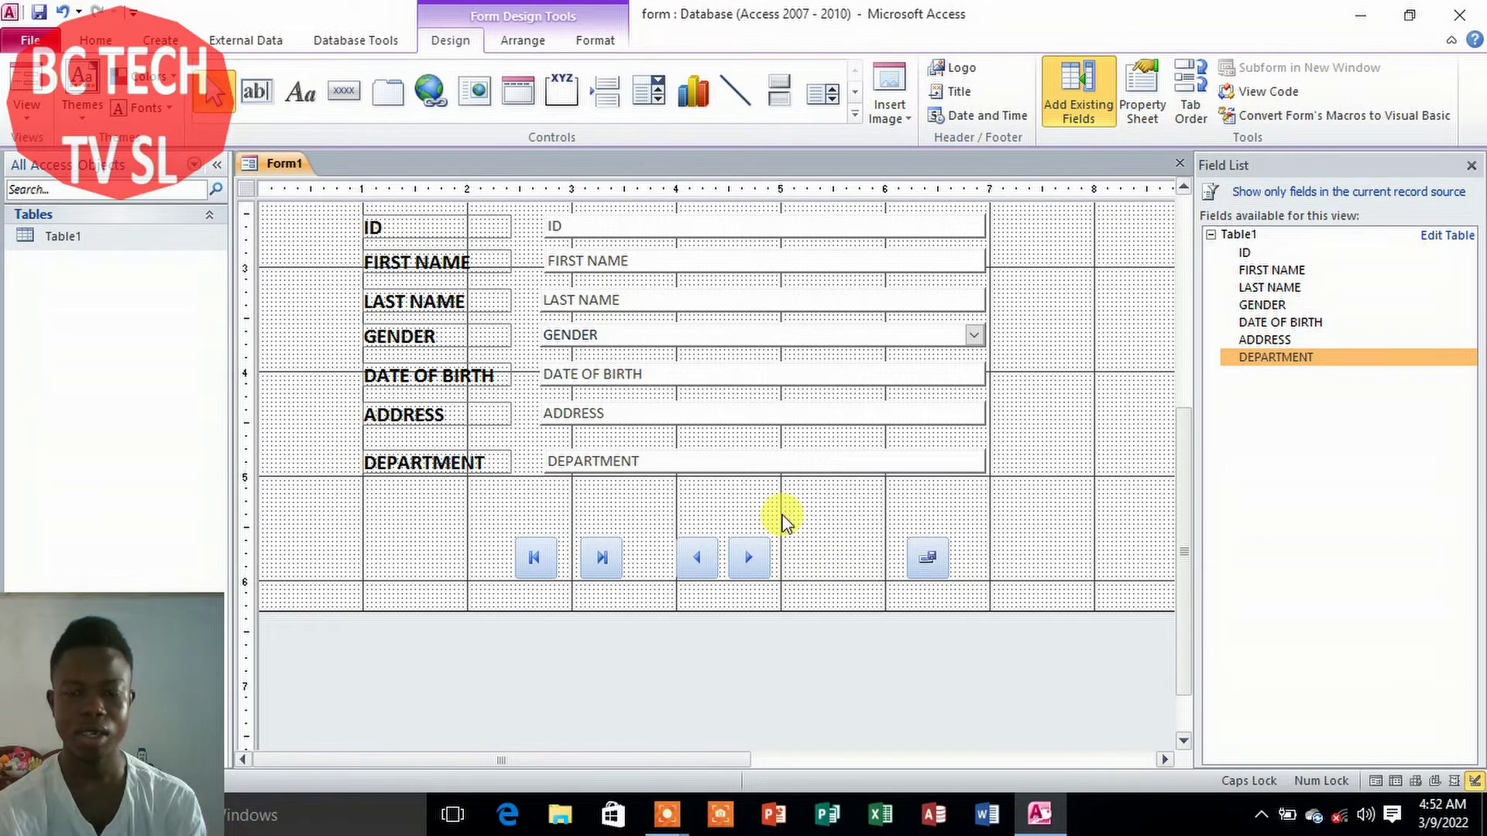
pyautogui.scroll(5, 850, 563)
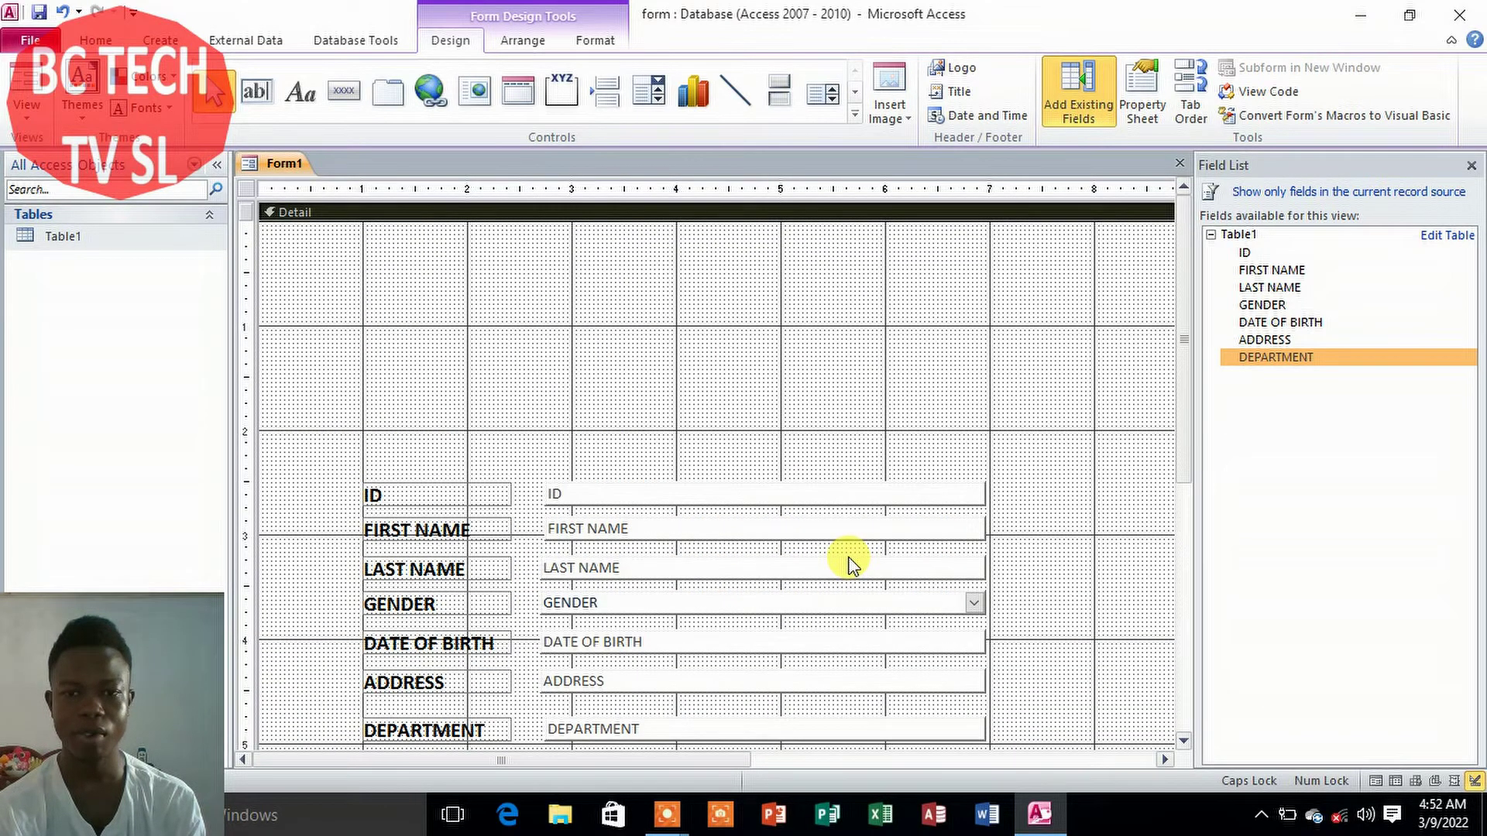
pyautogui.scroll(-8, 850, 563)
pyautogui.click(333, 99)
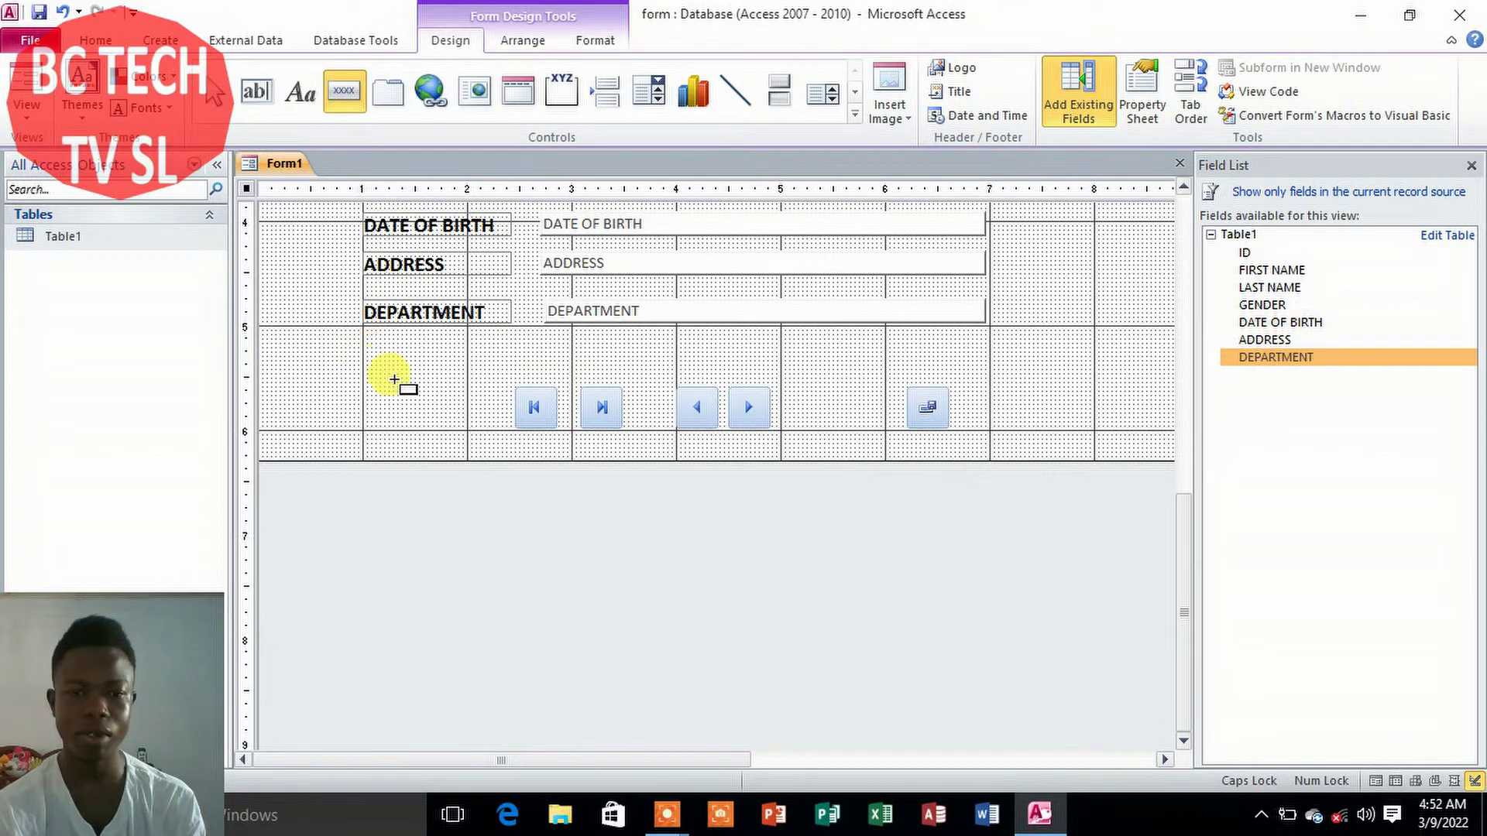
pyautogui.moveTo(360, 368); pyautogui.dragTo(415, 422)
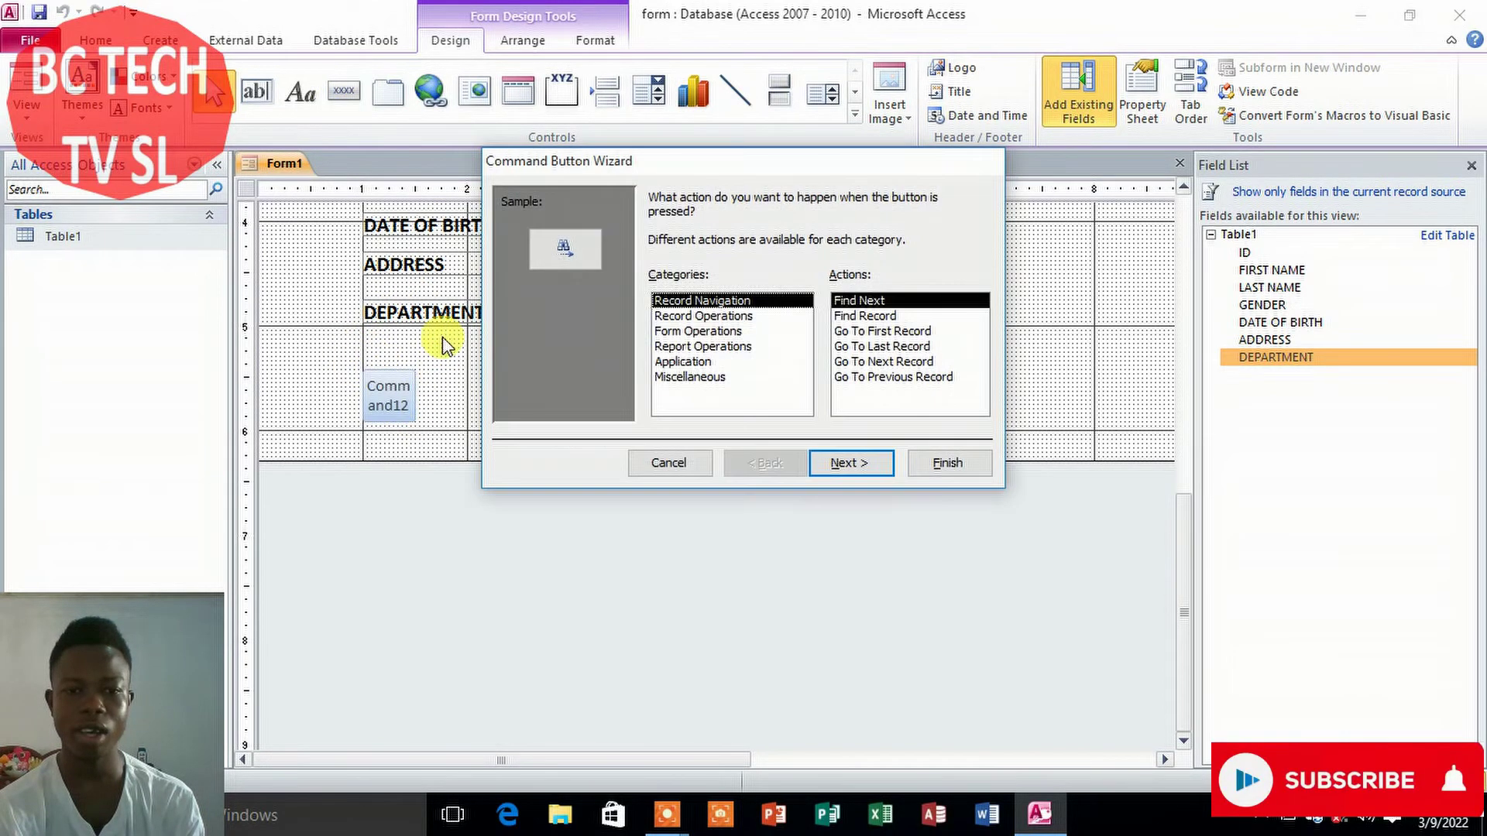
pyautogui.click(701, 316)
pyautogui.click(716, 331)
pyautogui.click(720, 347)
pyautogui.click(693, 362)
pyautogui.click(697, 346)
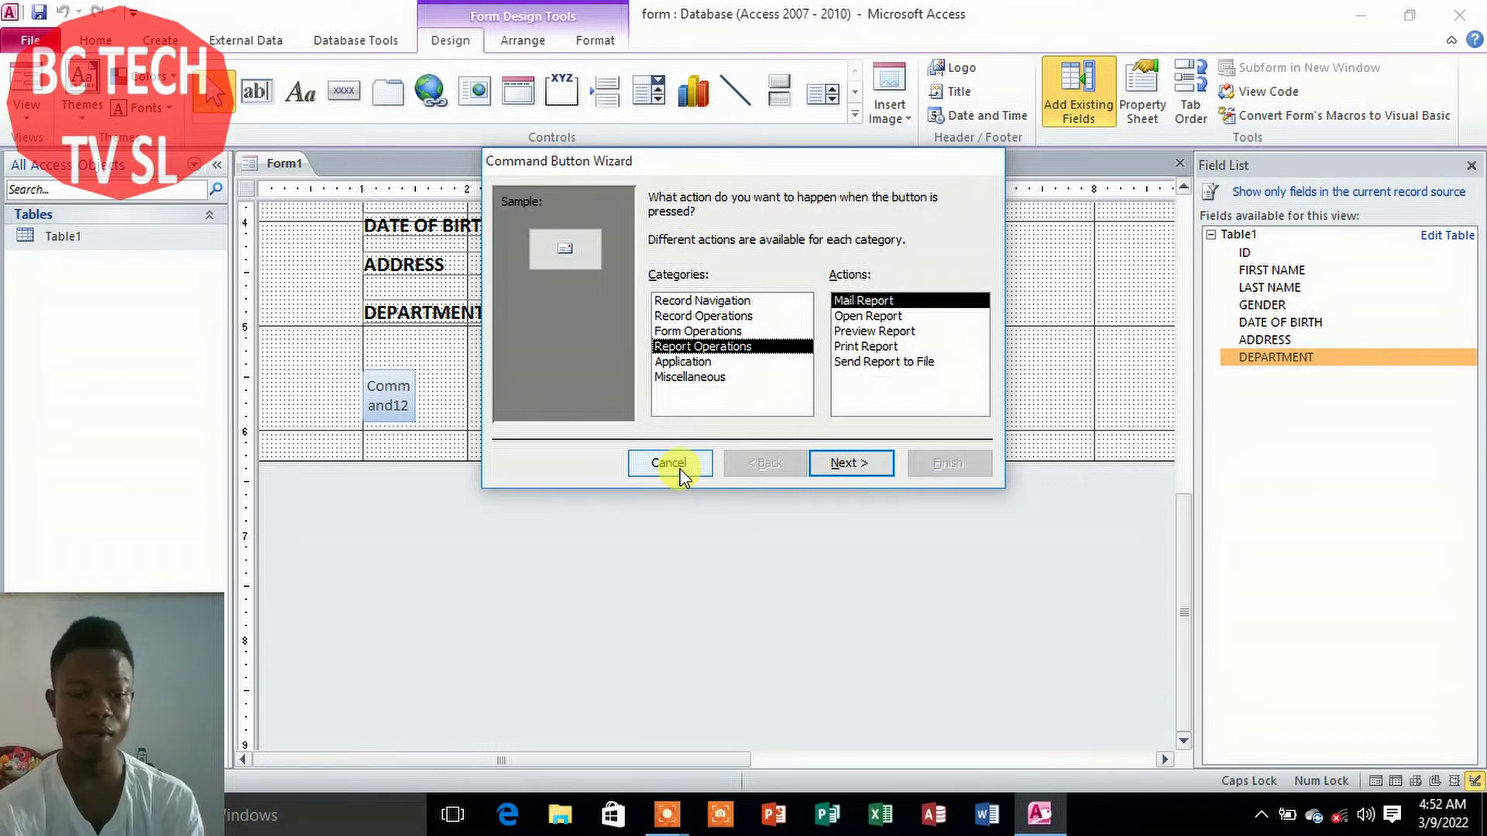
pyautogui.click(671, 465)
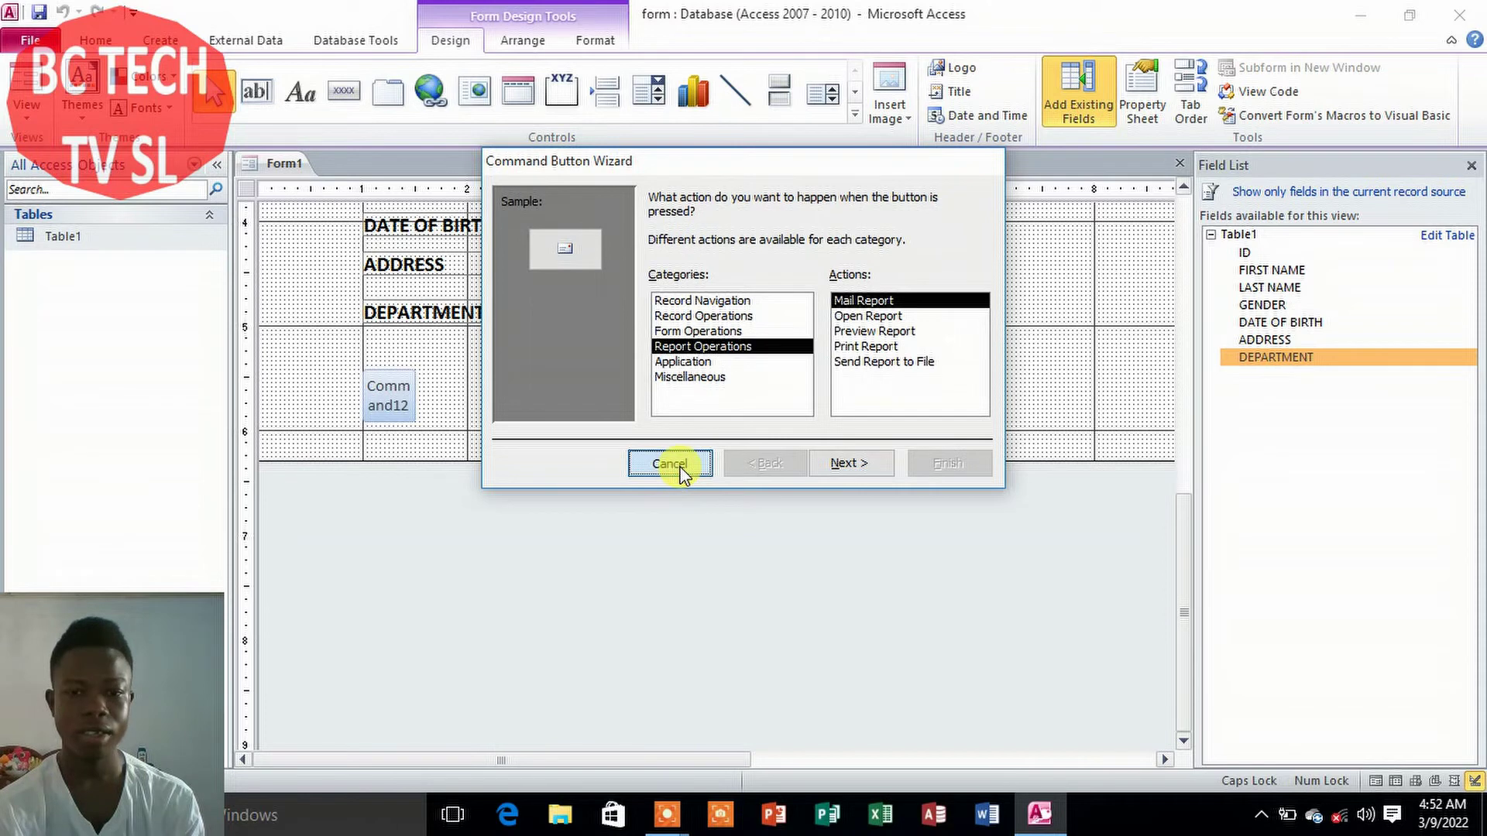
pyautogui.click(388, 393)
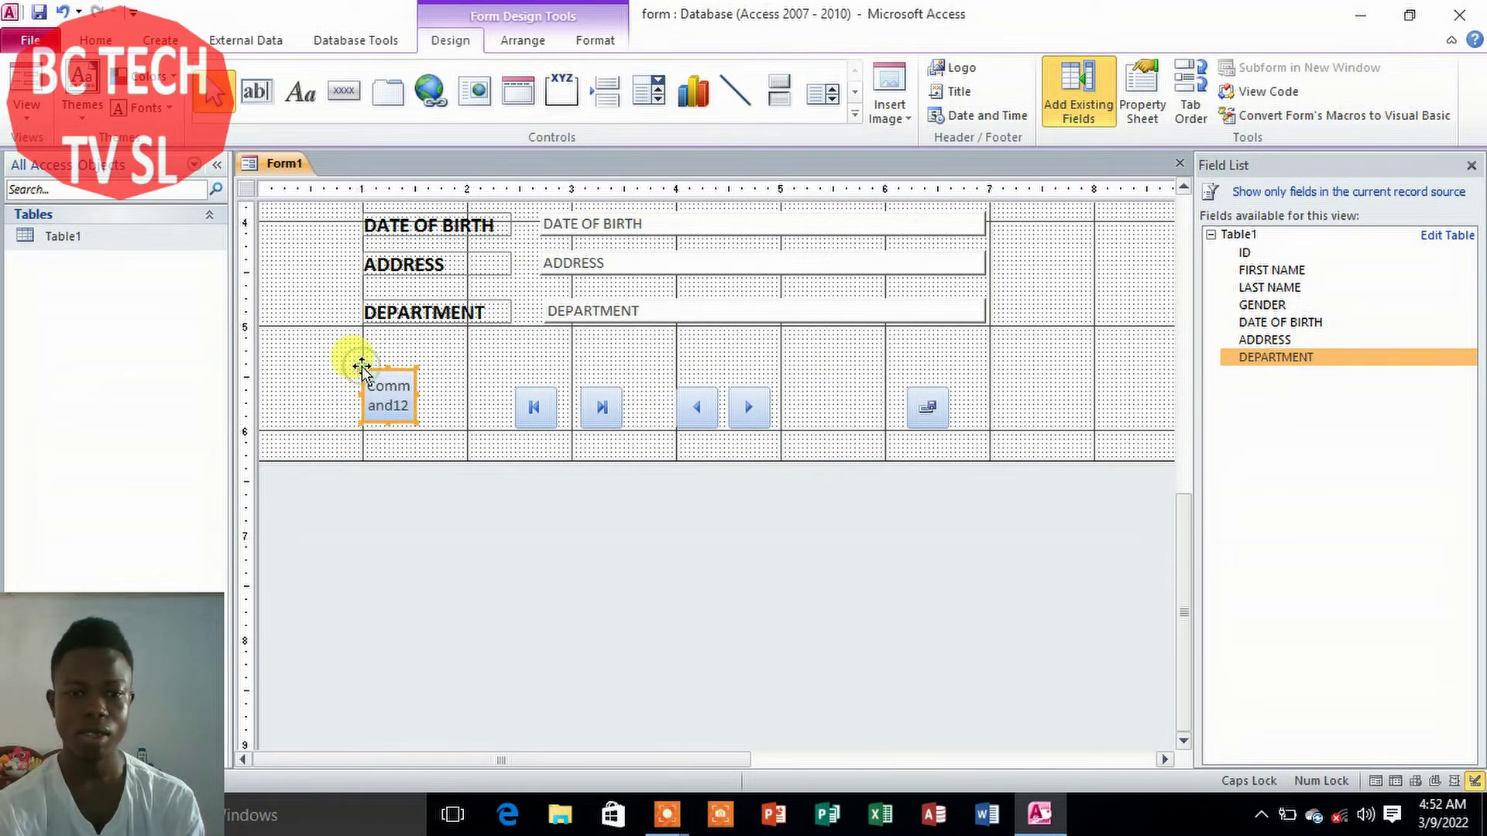
pyautogui.press('F2')
pyautogui.press('BackSpace')
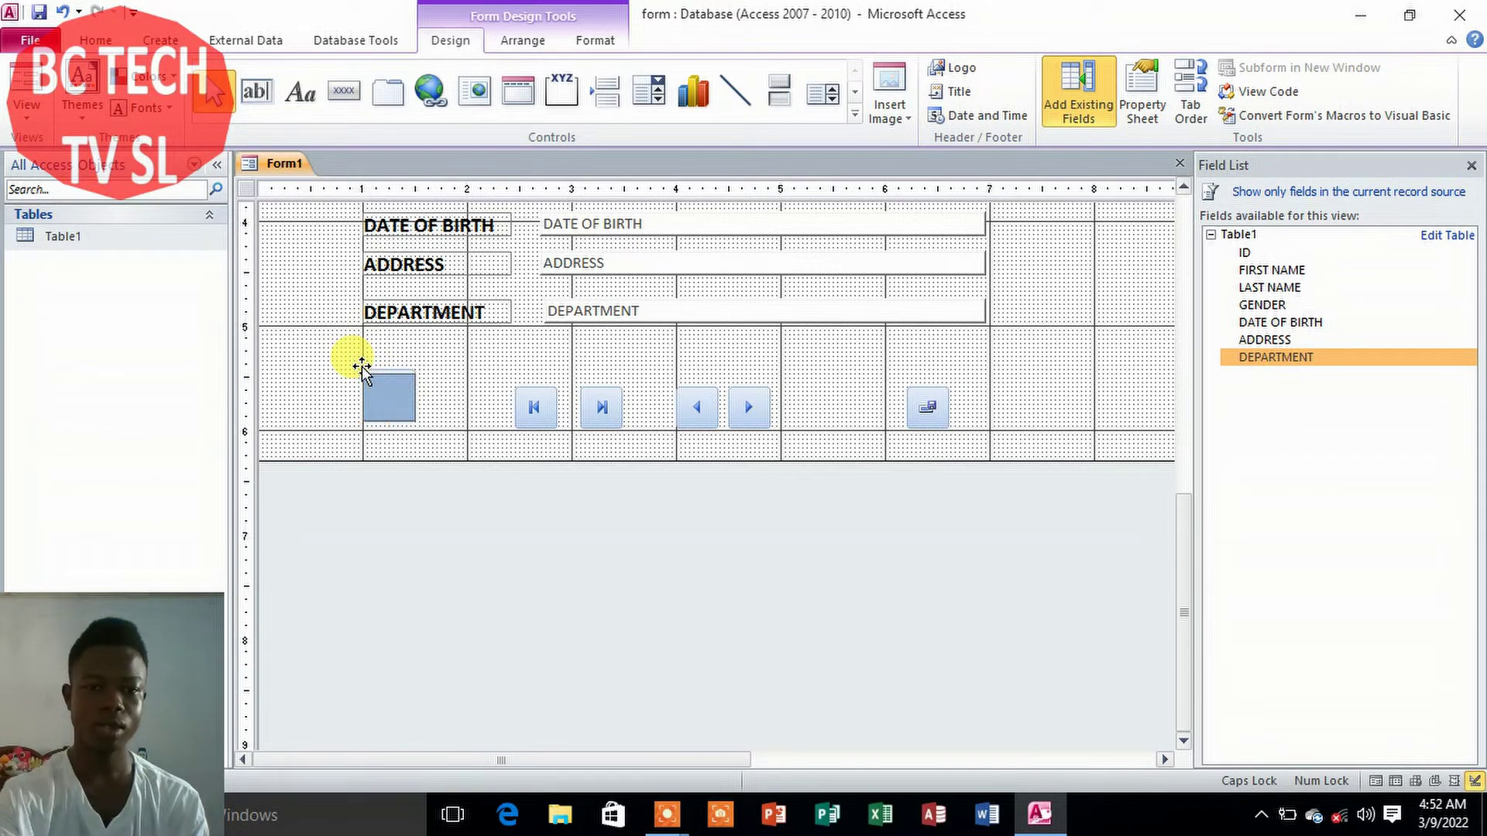
pyautogui.moveTo(322, 346); pyautogui.dragTo(449, 448)
pyautogui.press('F2')
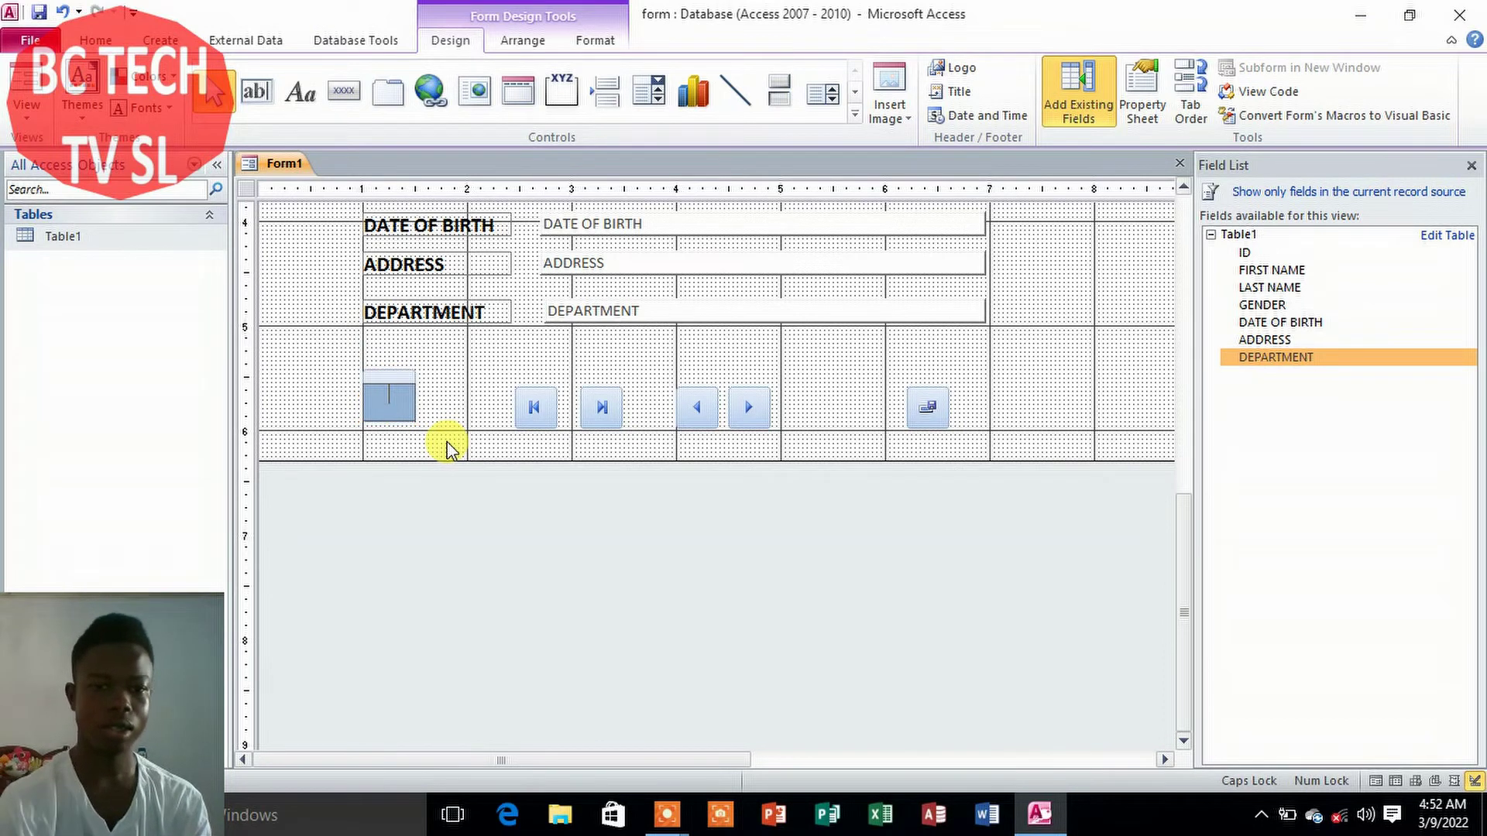
pyautogui.click(400, 395)
pyautogui.rightClick(404, 398)
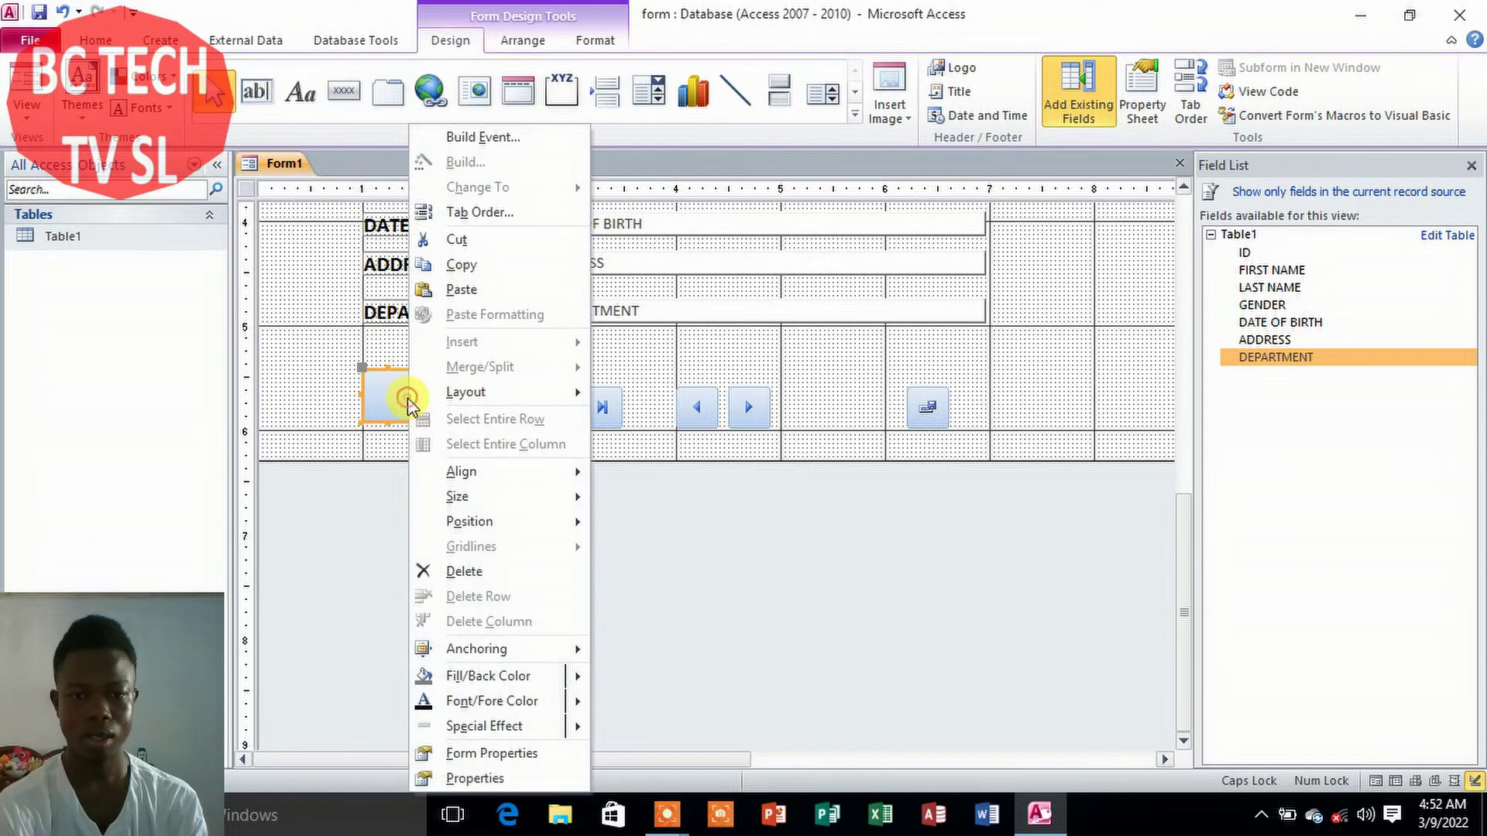
pyautogui.click(484, 577)
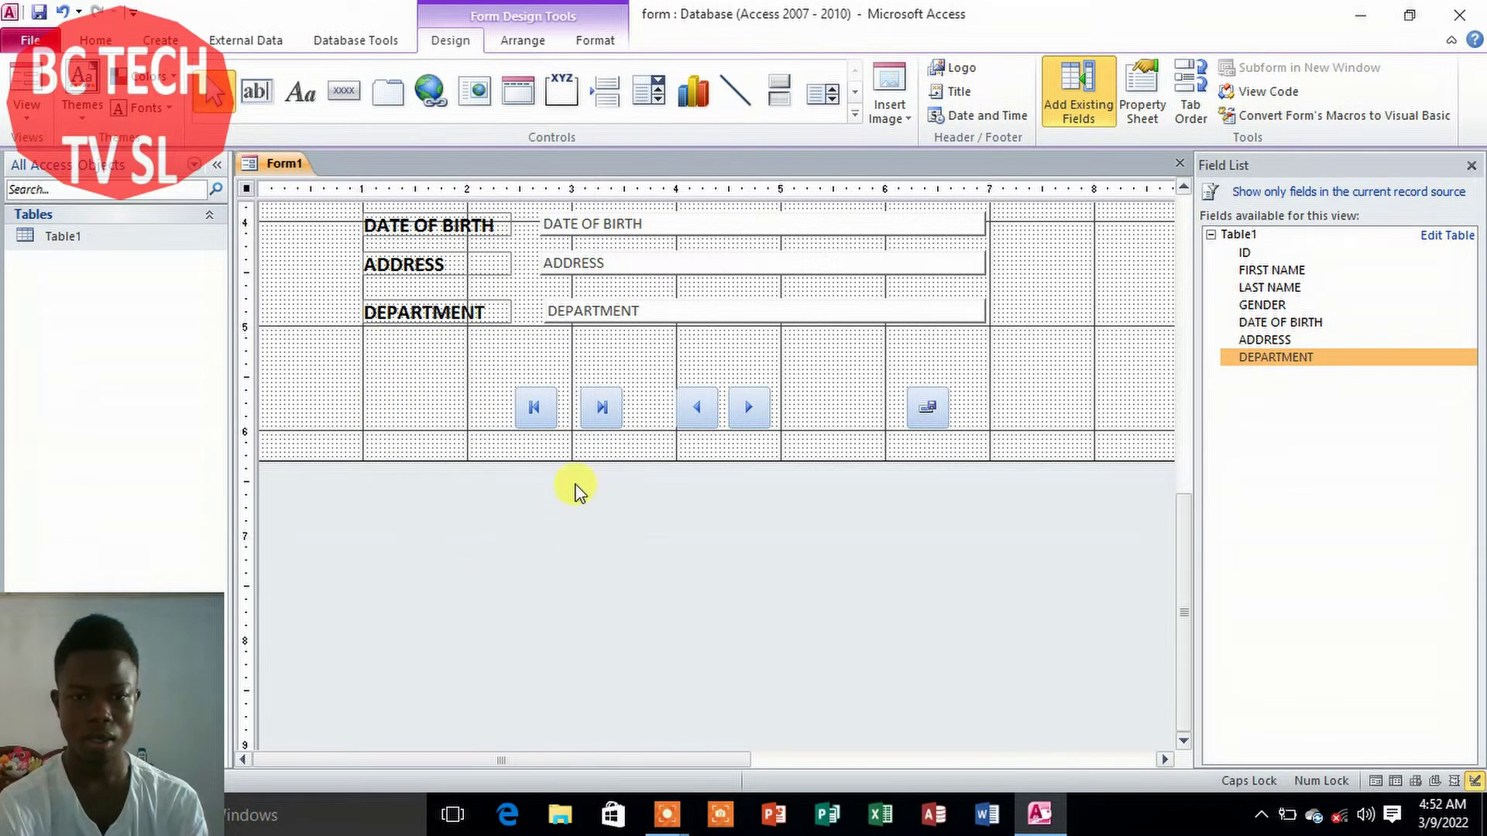
pyautogui.scroll(3, 809, 502)
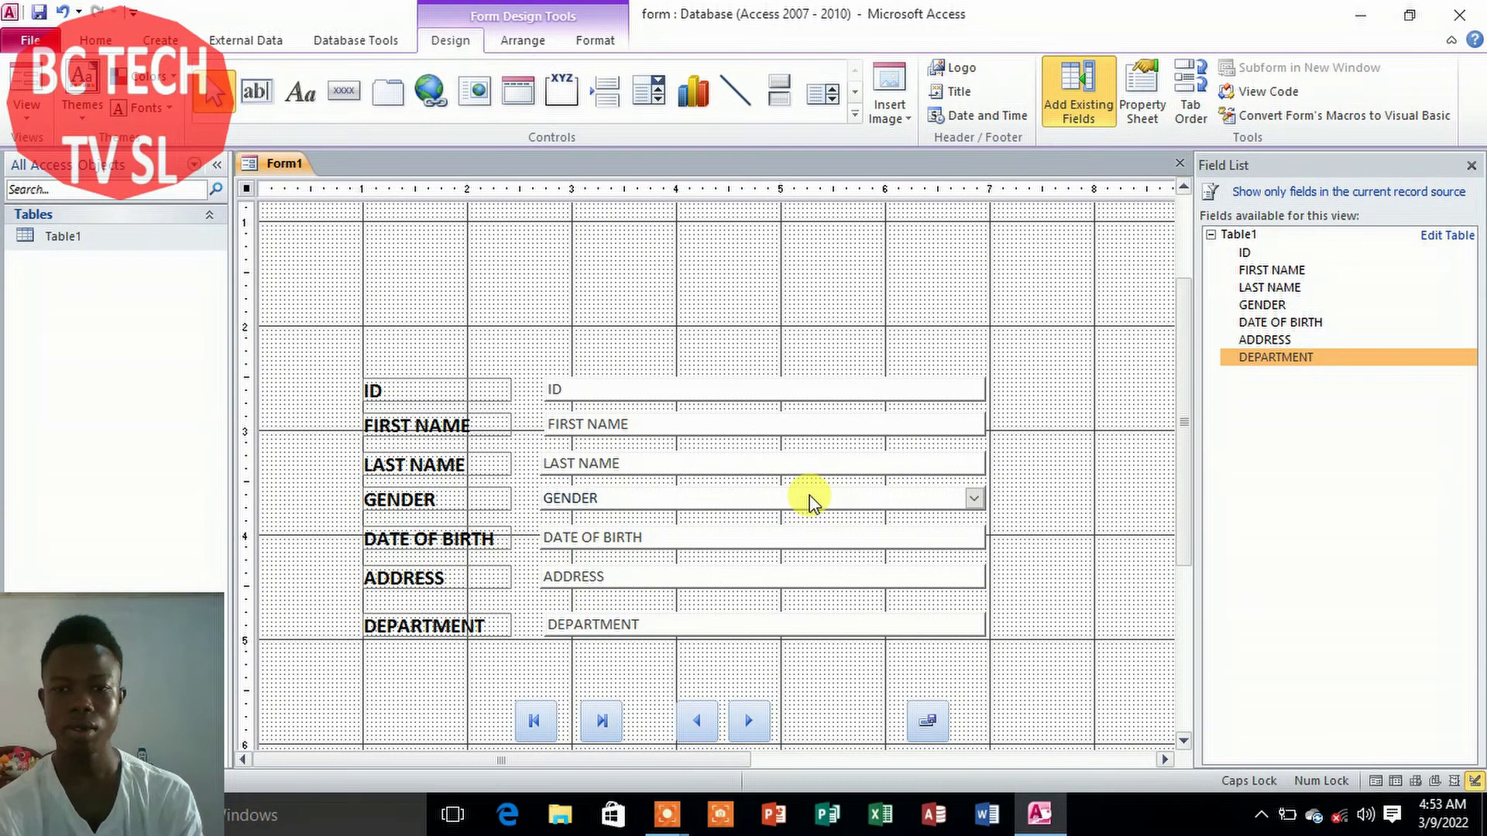
pyautogui.scroll(1, 809, 496)
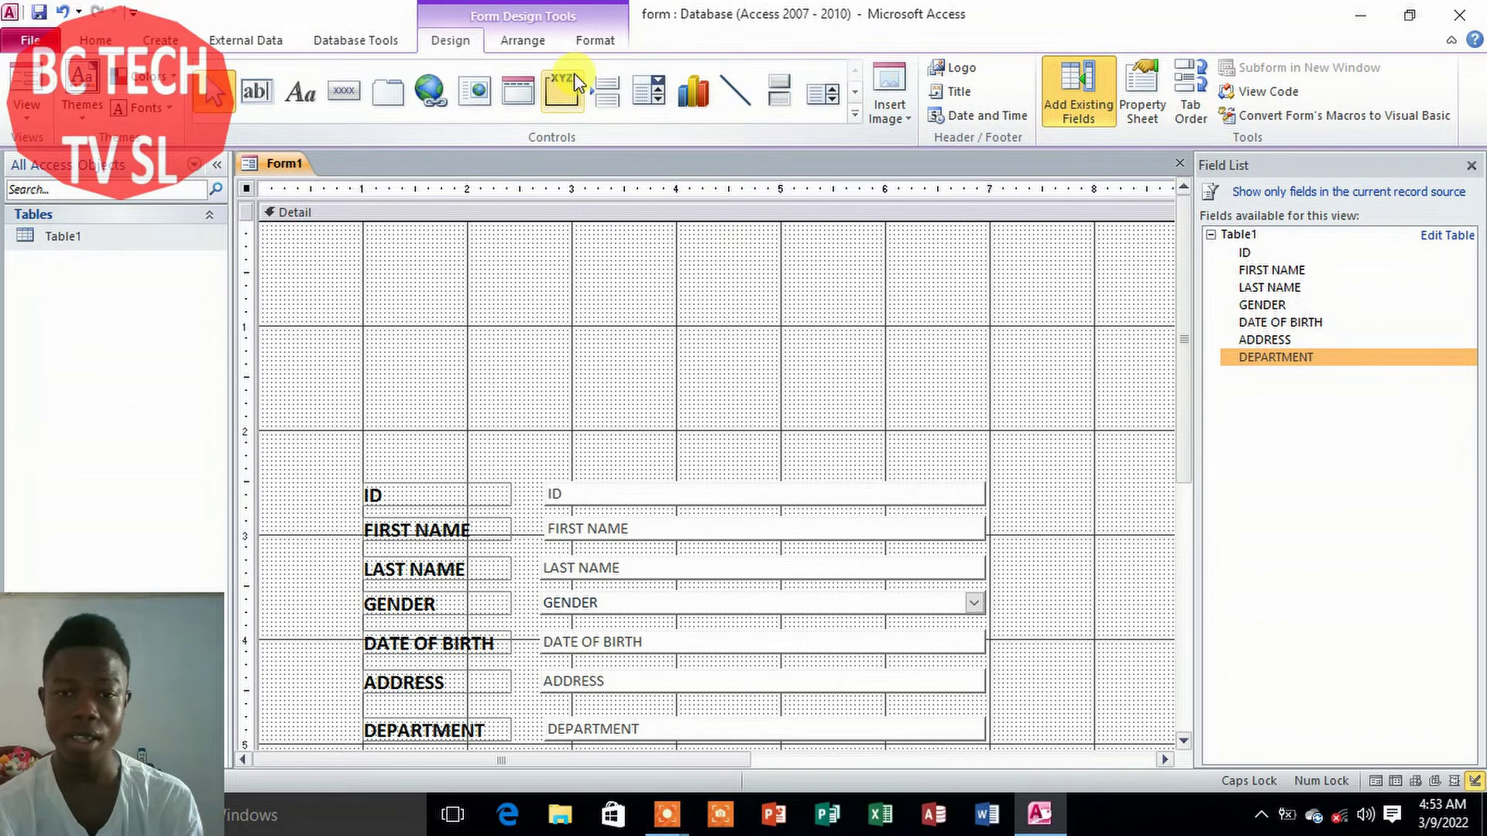
# Step: Browse the Desktop image files through Insert Image to find the logo
pyautogui.click(906, 111)
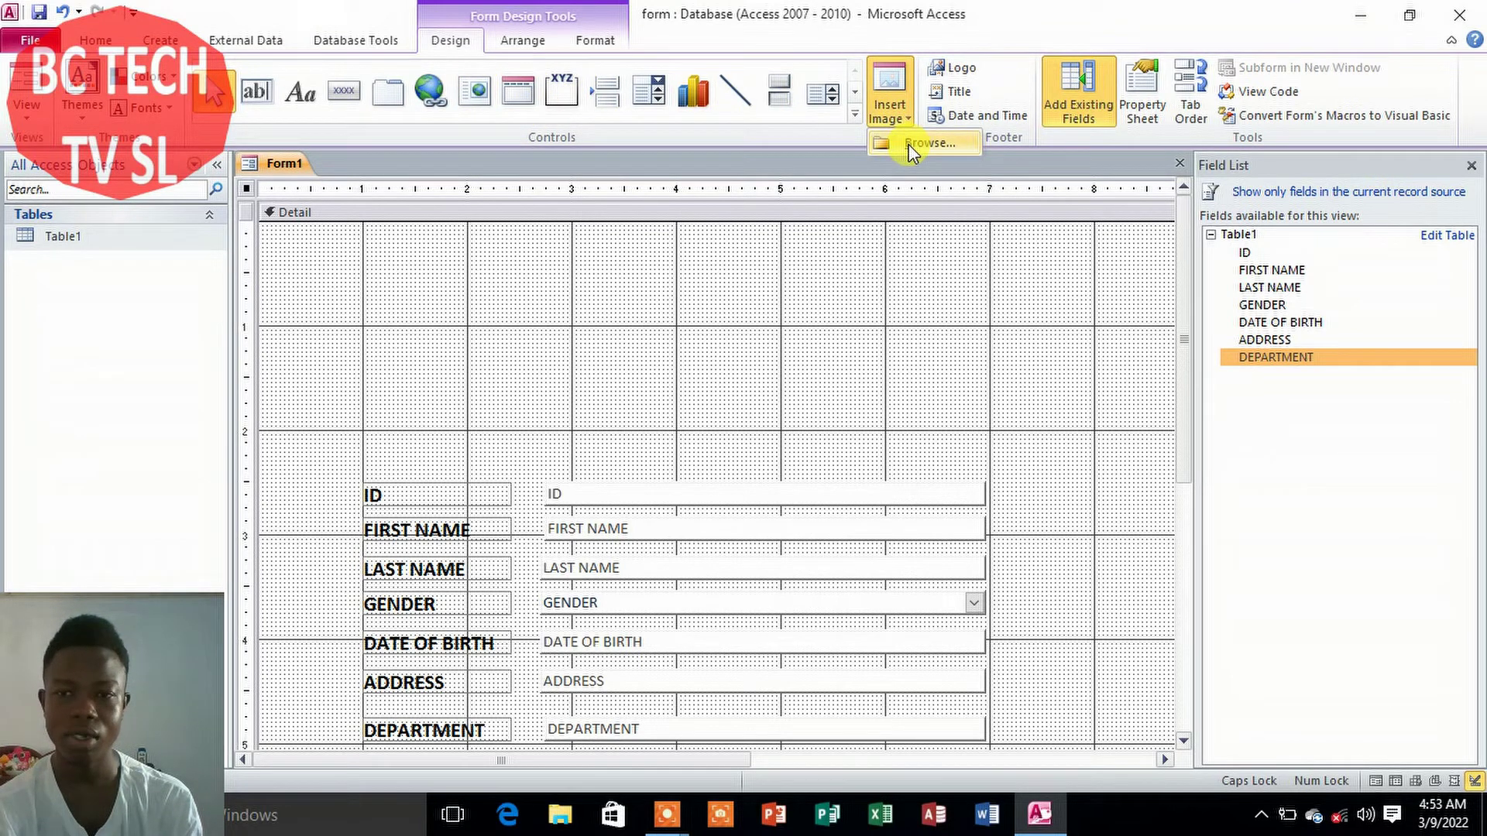
pyautogui.click(927, 143)
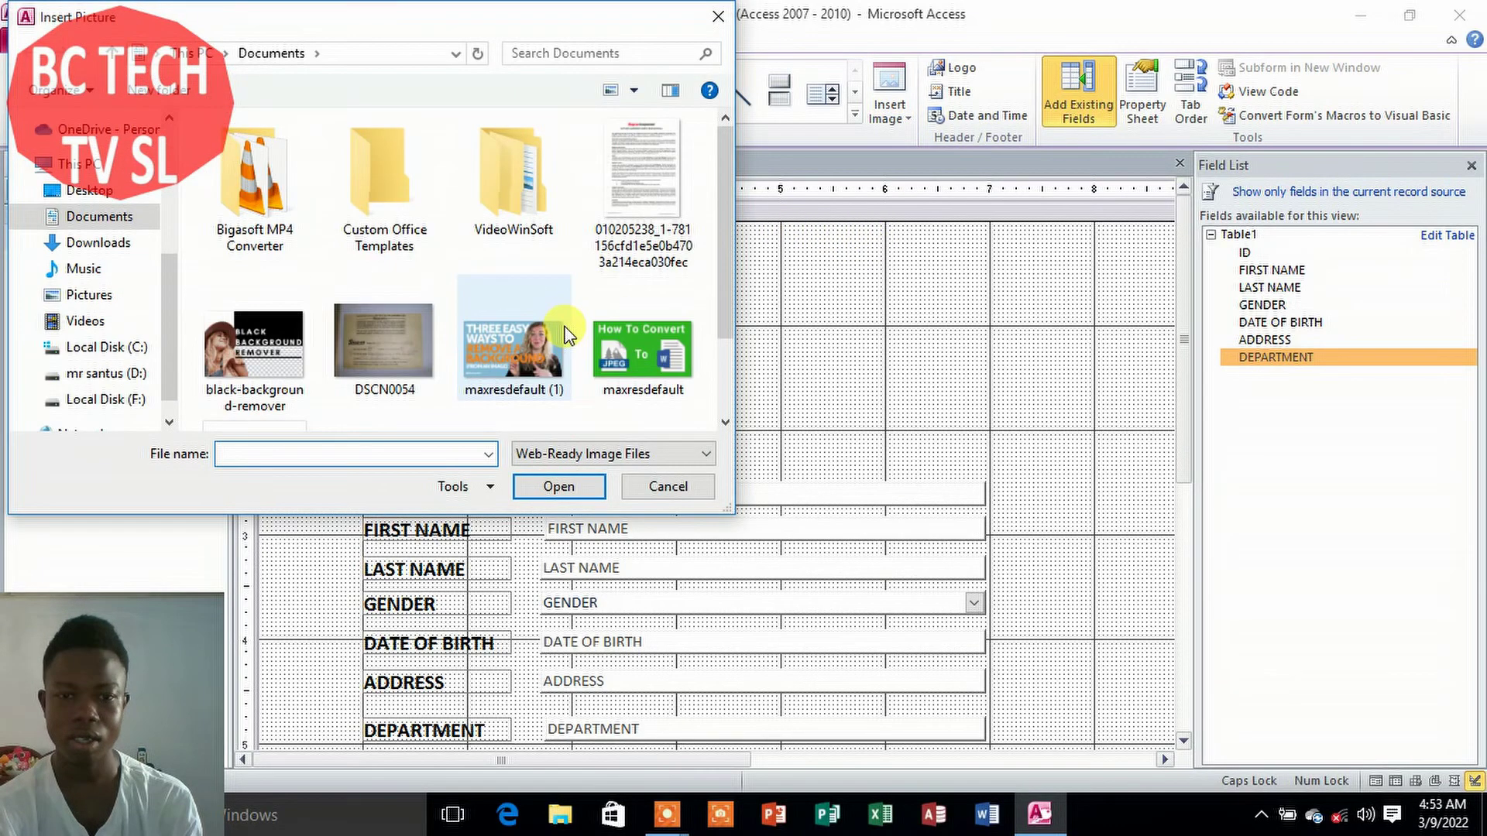
pyautogui.click(91, 190)
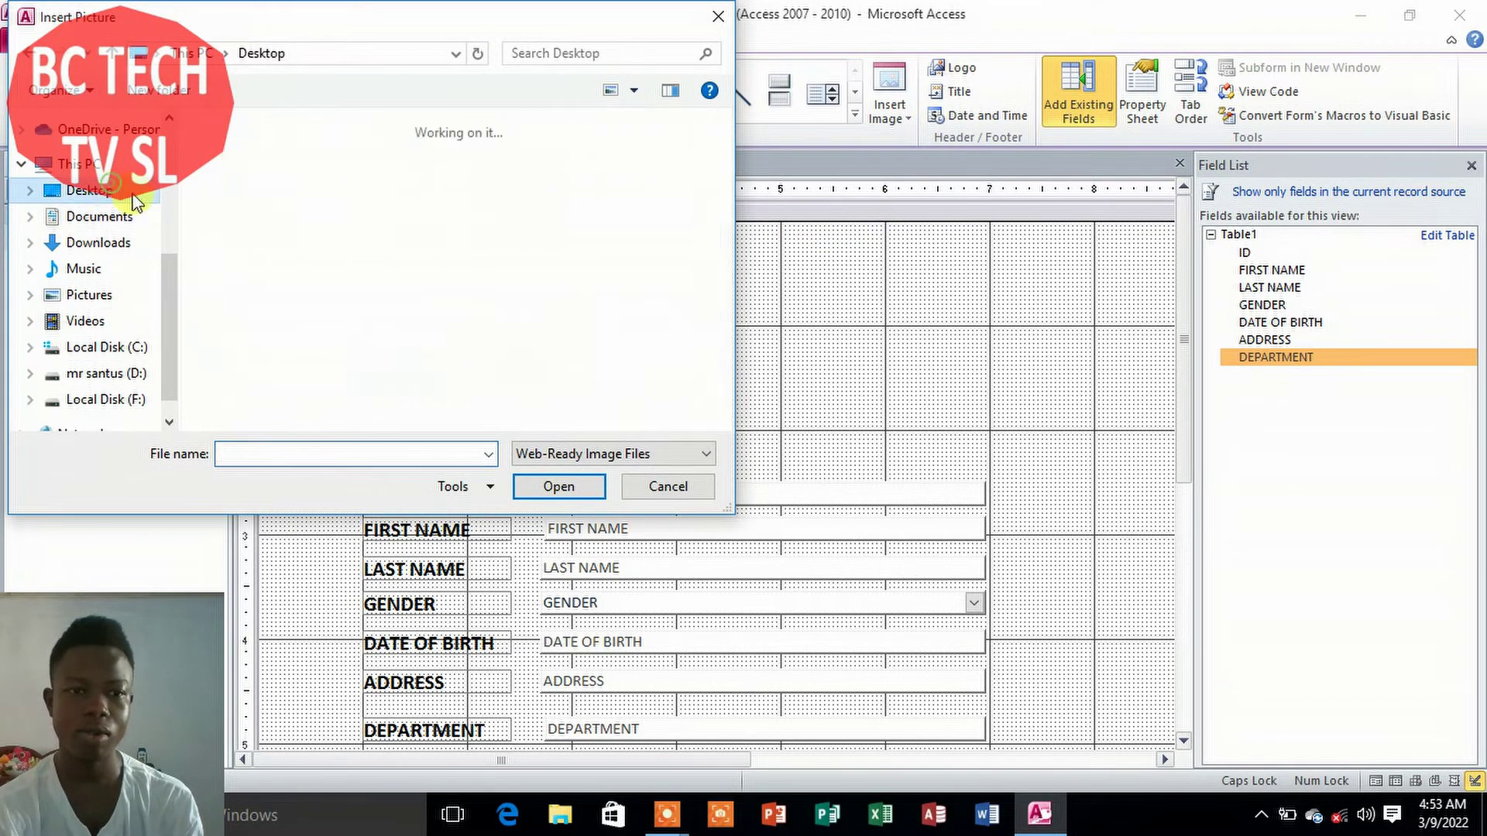
pyautogui.scroll(-5, 343, 273)
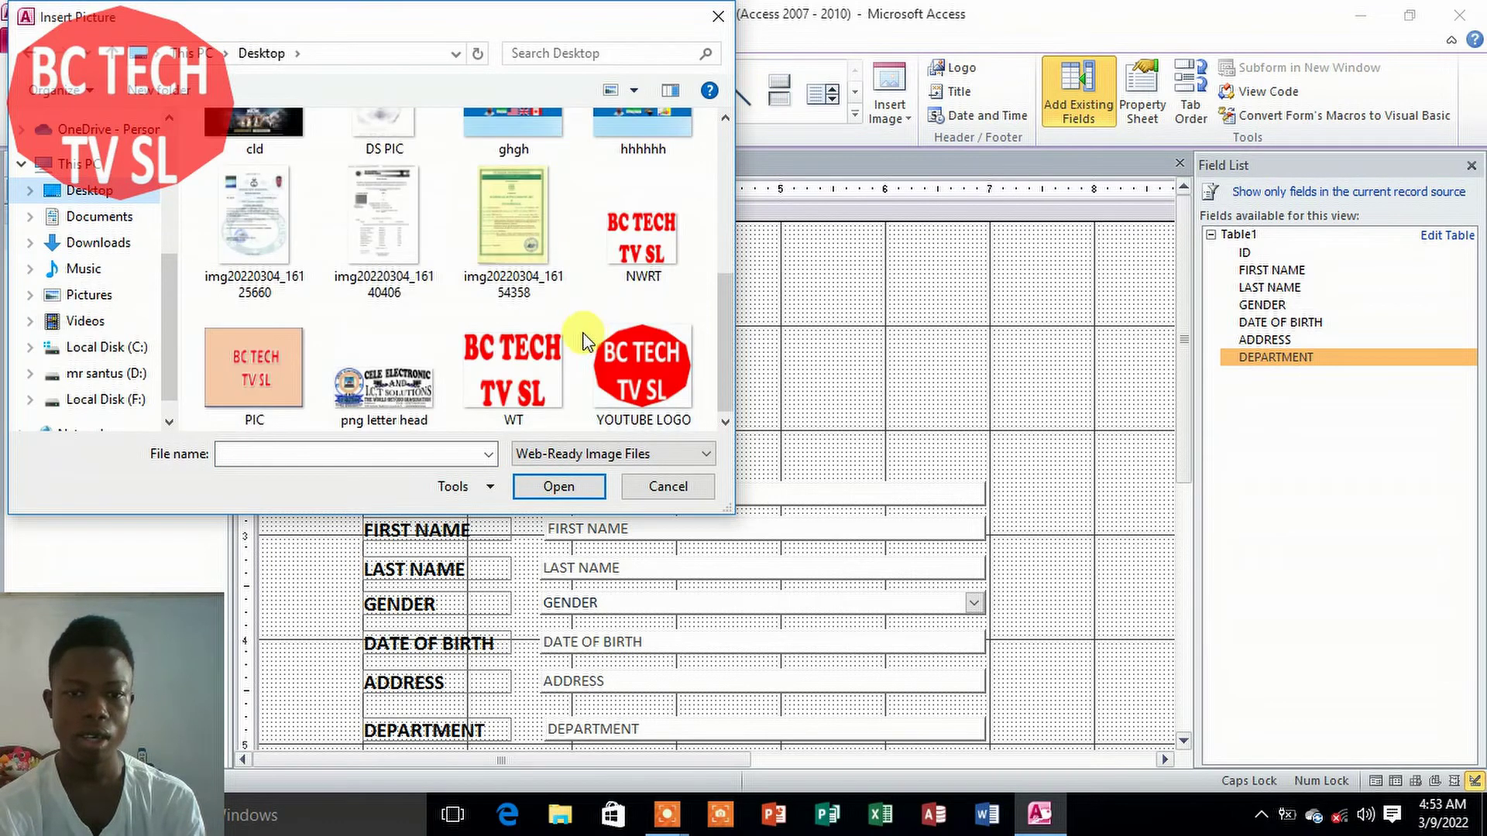
pyautogui.scroll(3, 580, 333)
pyautogui.scroll(2, 571, 335)
pyautogui.scroll(-2, 571, 335)
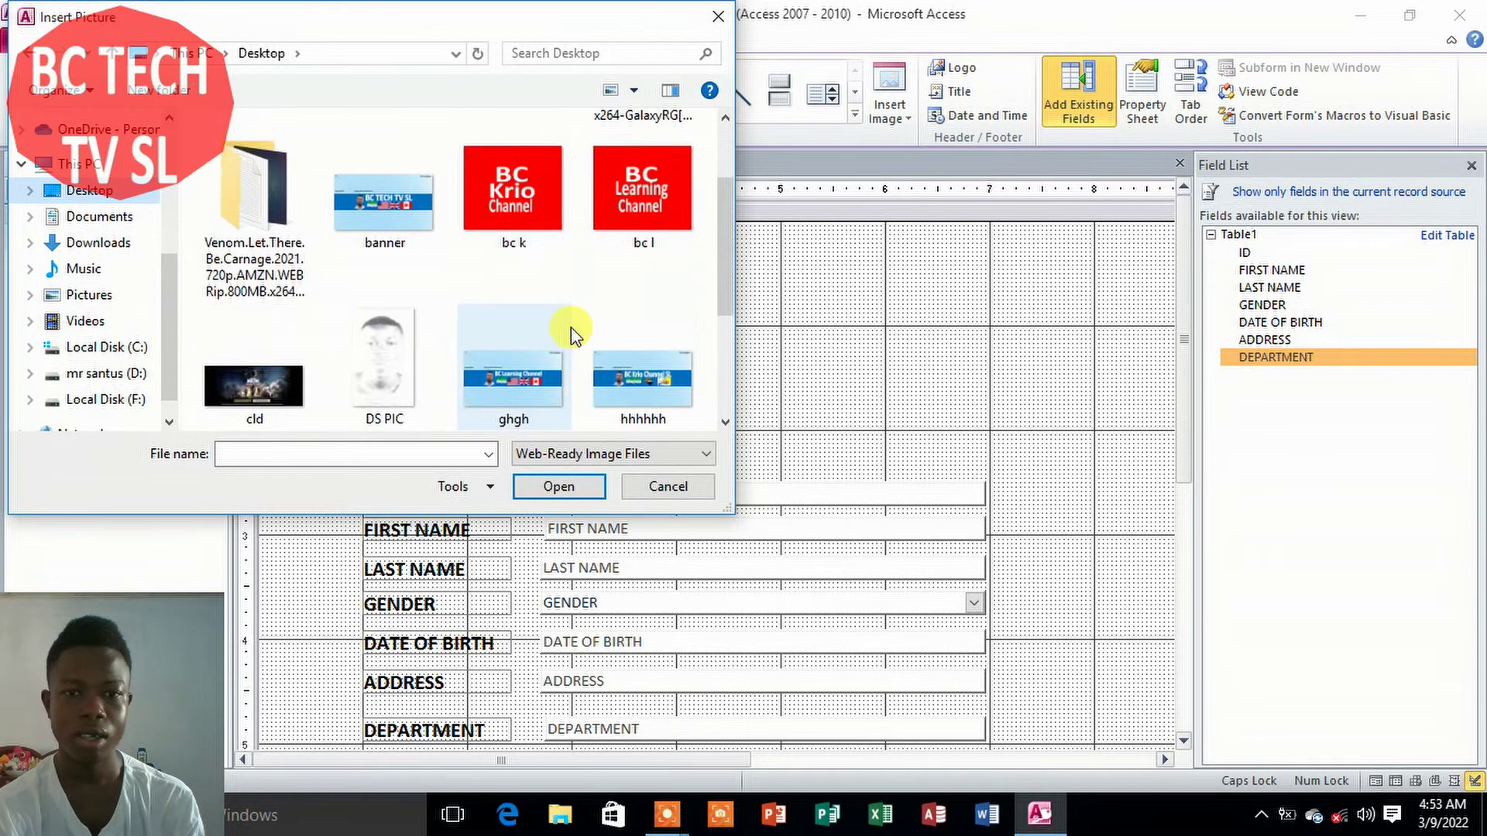
pyautogui.scroll(2, 572, 333)
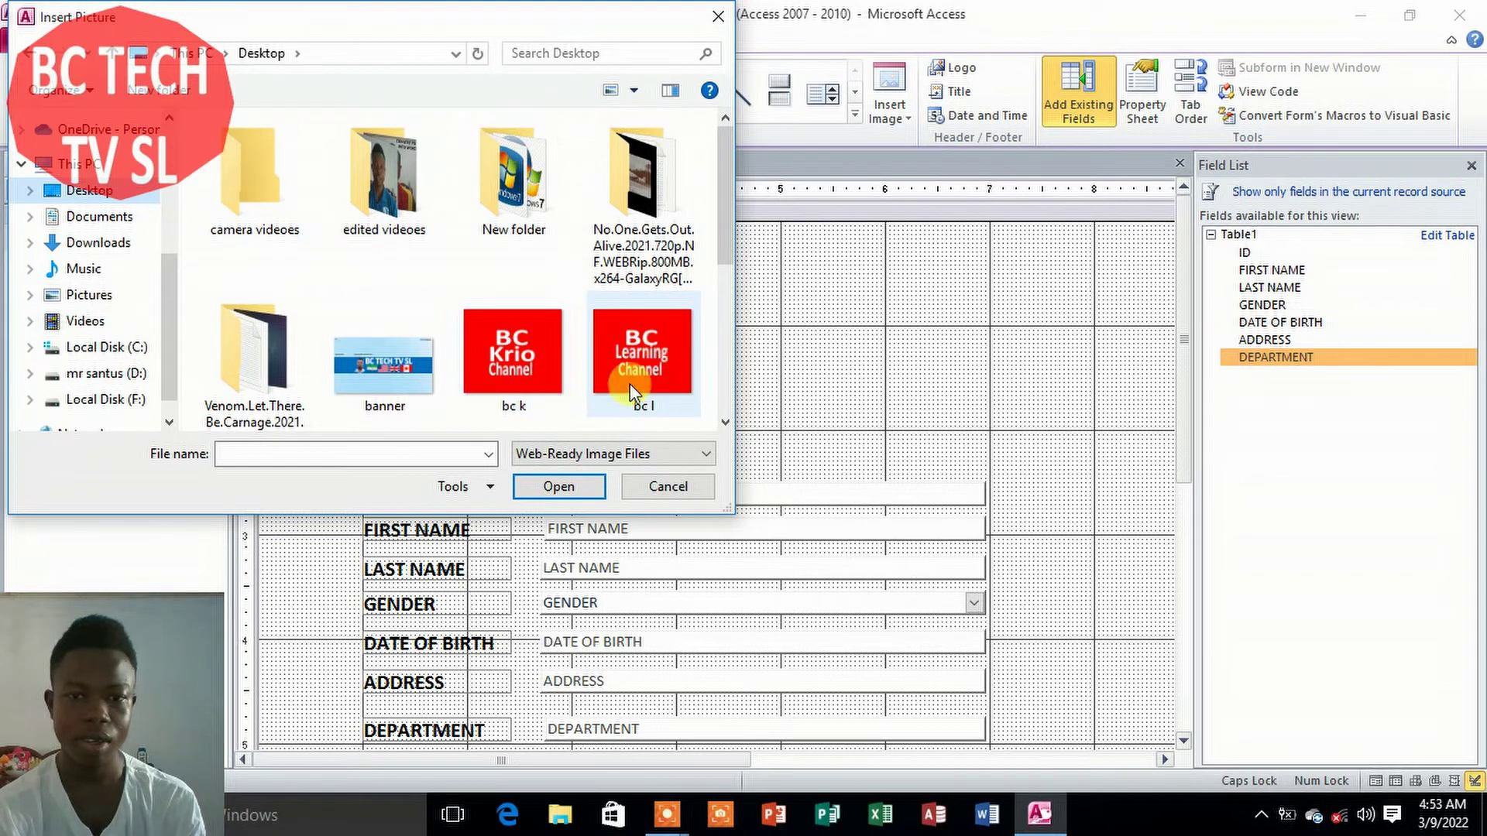
pyautogui.scroll(-3, 647, 366)
pyautogui.scroll(-2, 648, 366)
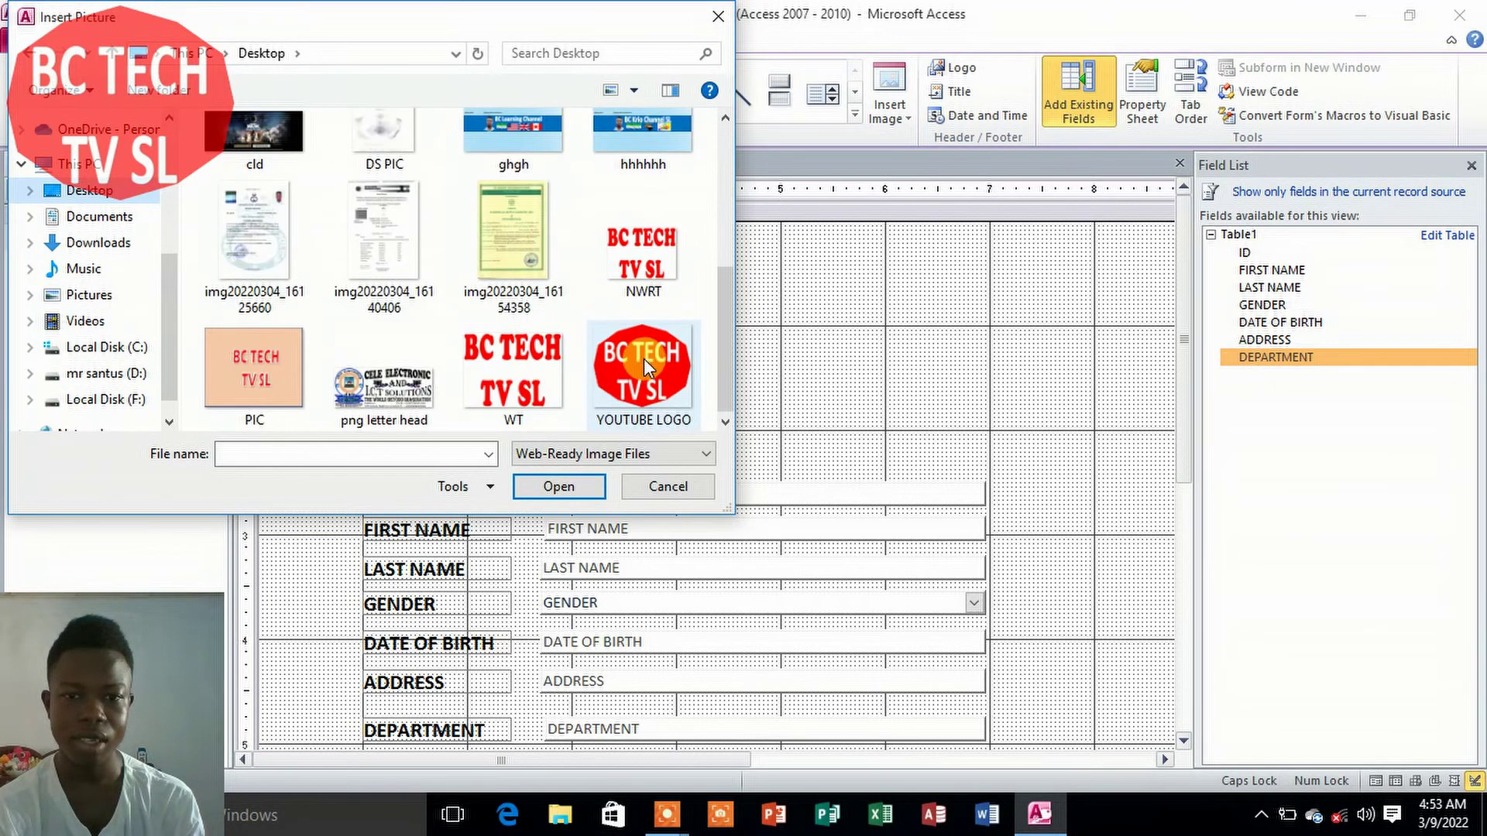
# Step: Insert the YOUTUBE LOGO image and place it at the right just above the ID field
pyautogui.click(641, 360)
pyautogui.click(514, 368)
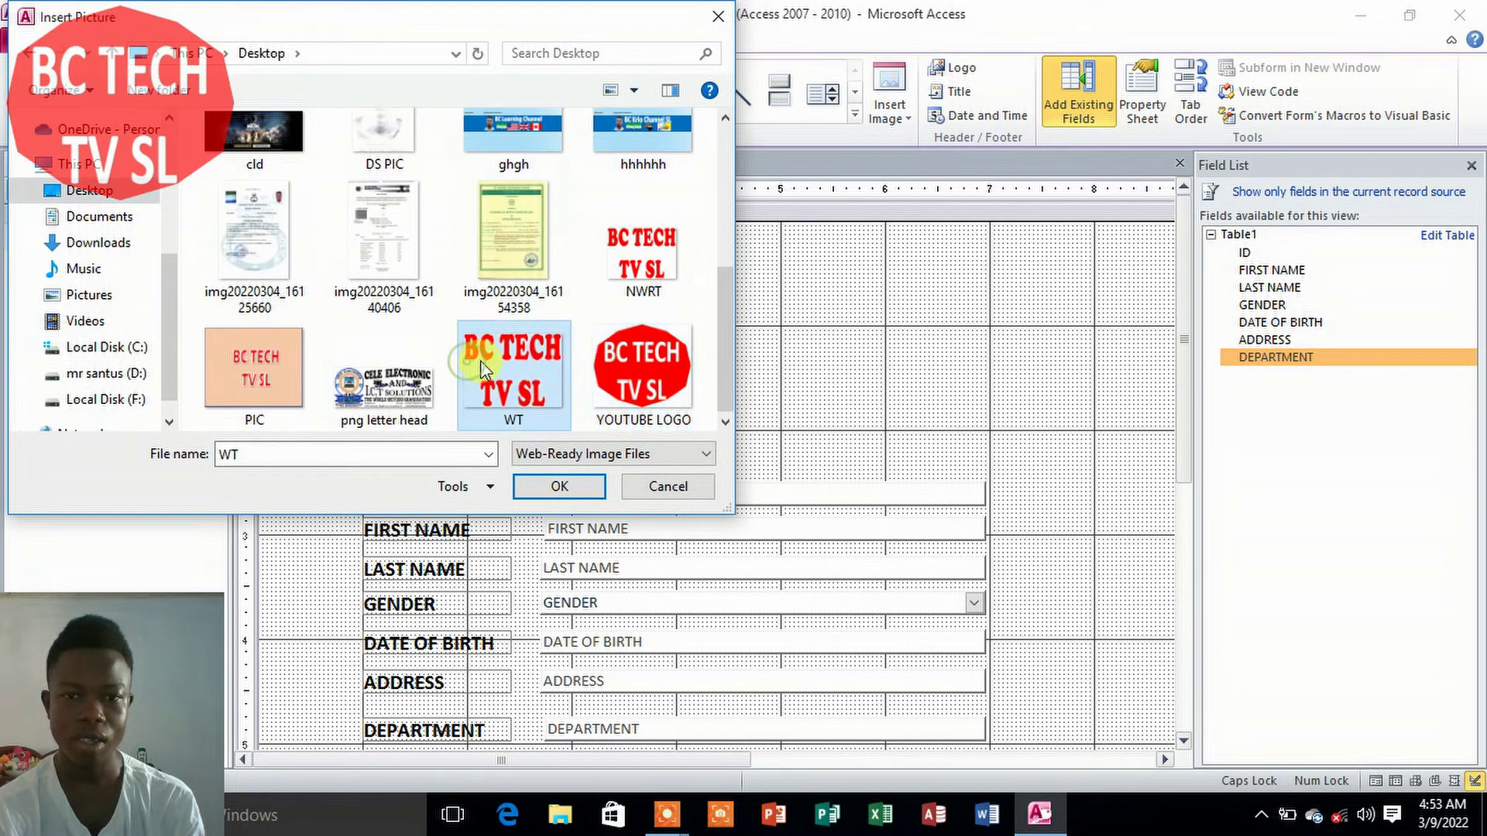
pyautogui.click(634, 387)
pyautogui.click(559, 486)
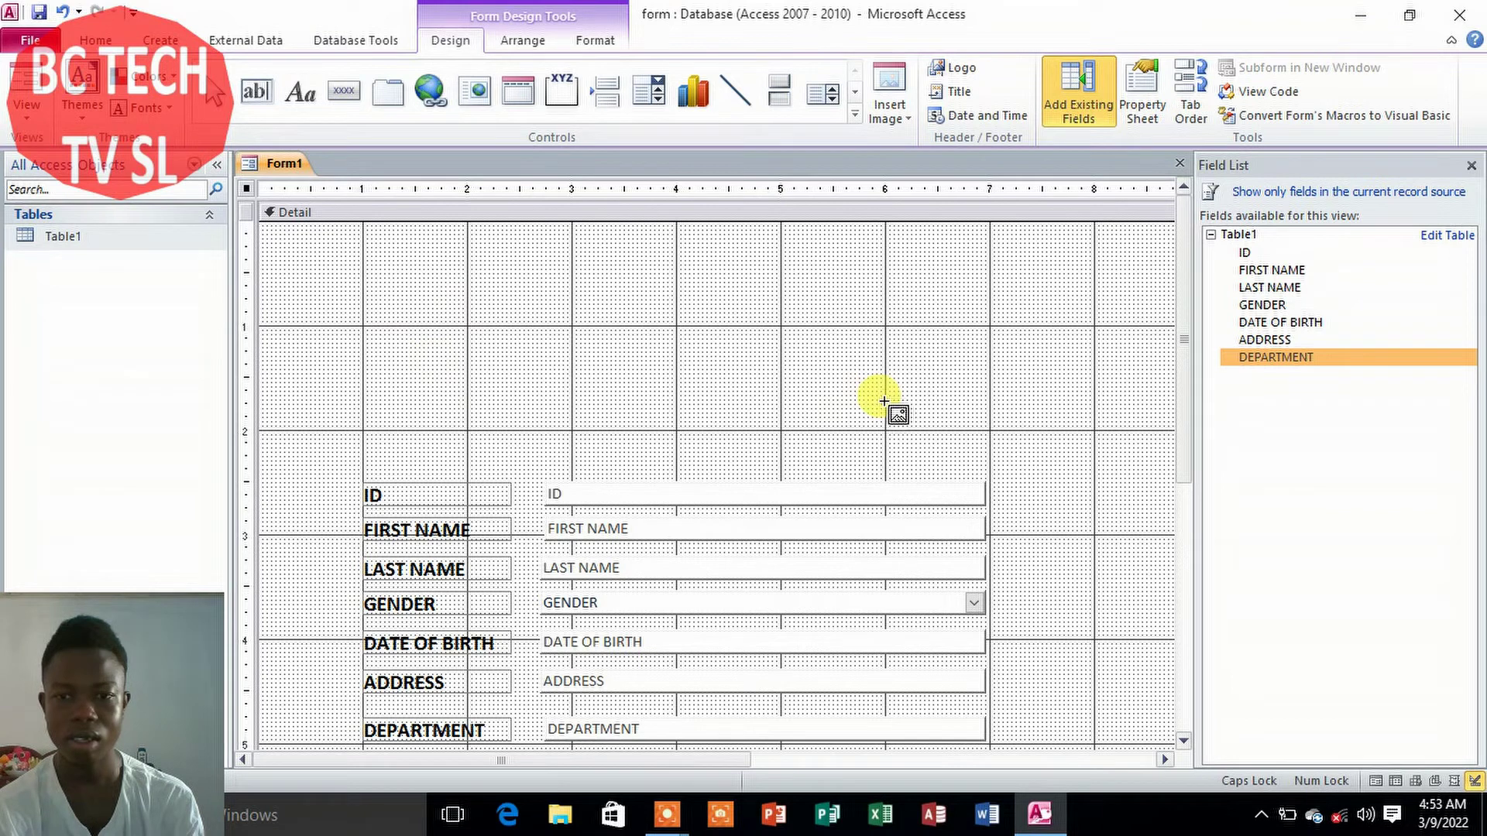
pyautogui.moveTo(884, 400); pyautogui.dragTo(992, 474)
pyautogui.click(1035, 432)
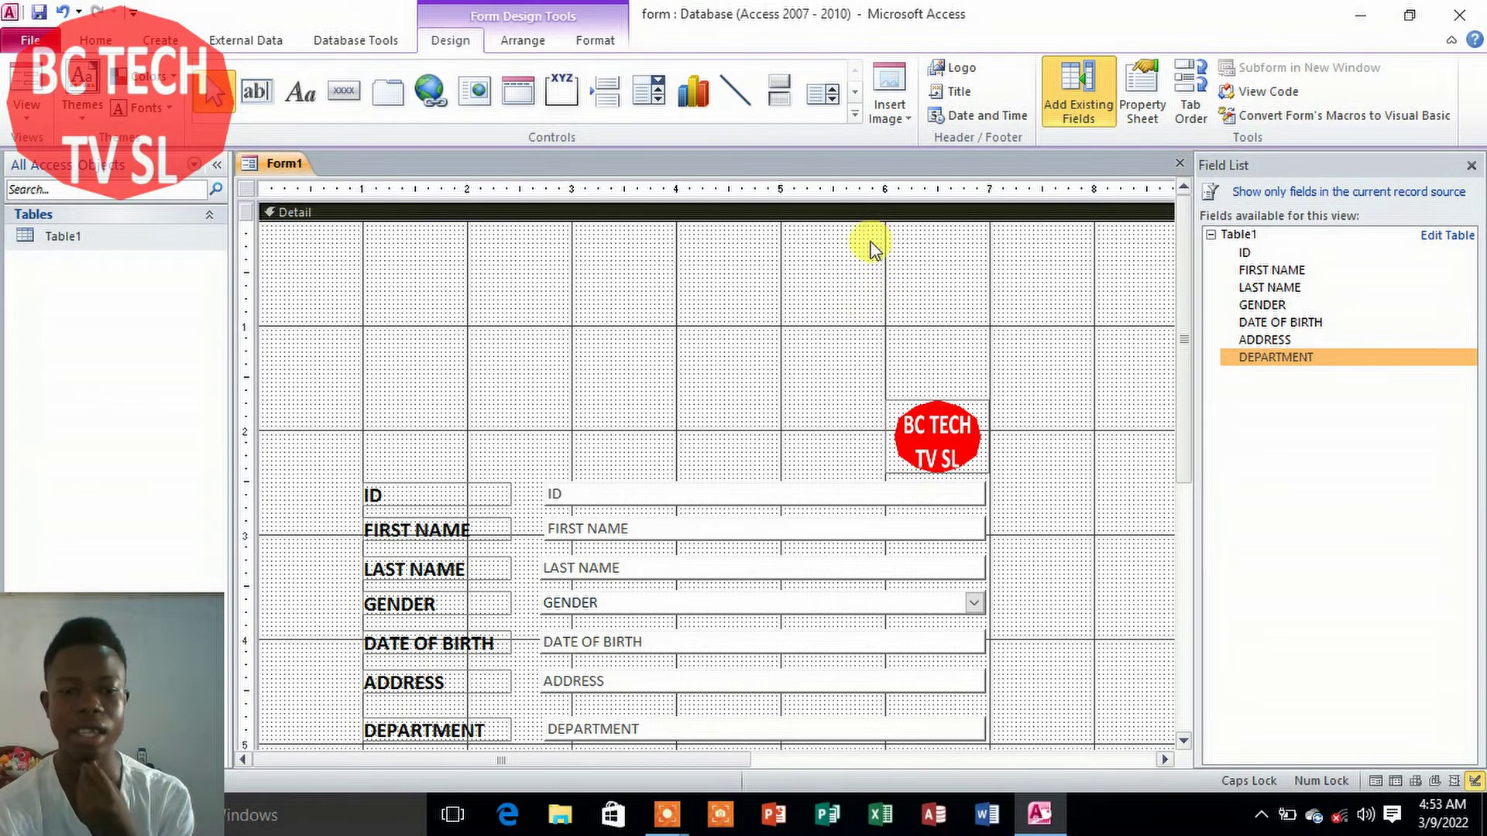
pyautogui.click(911, 118)
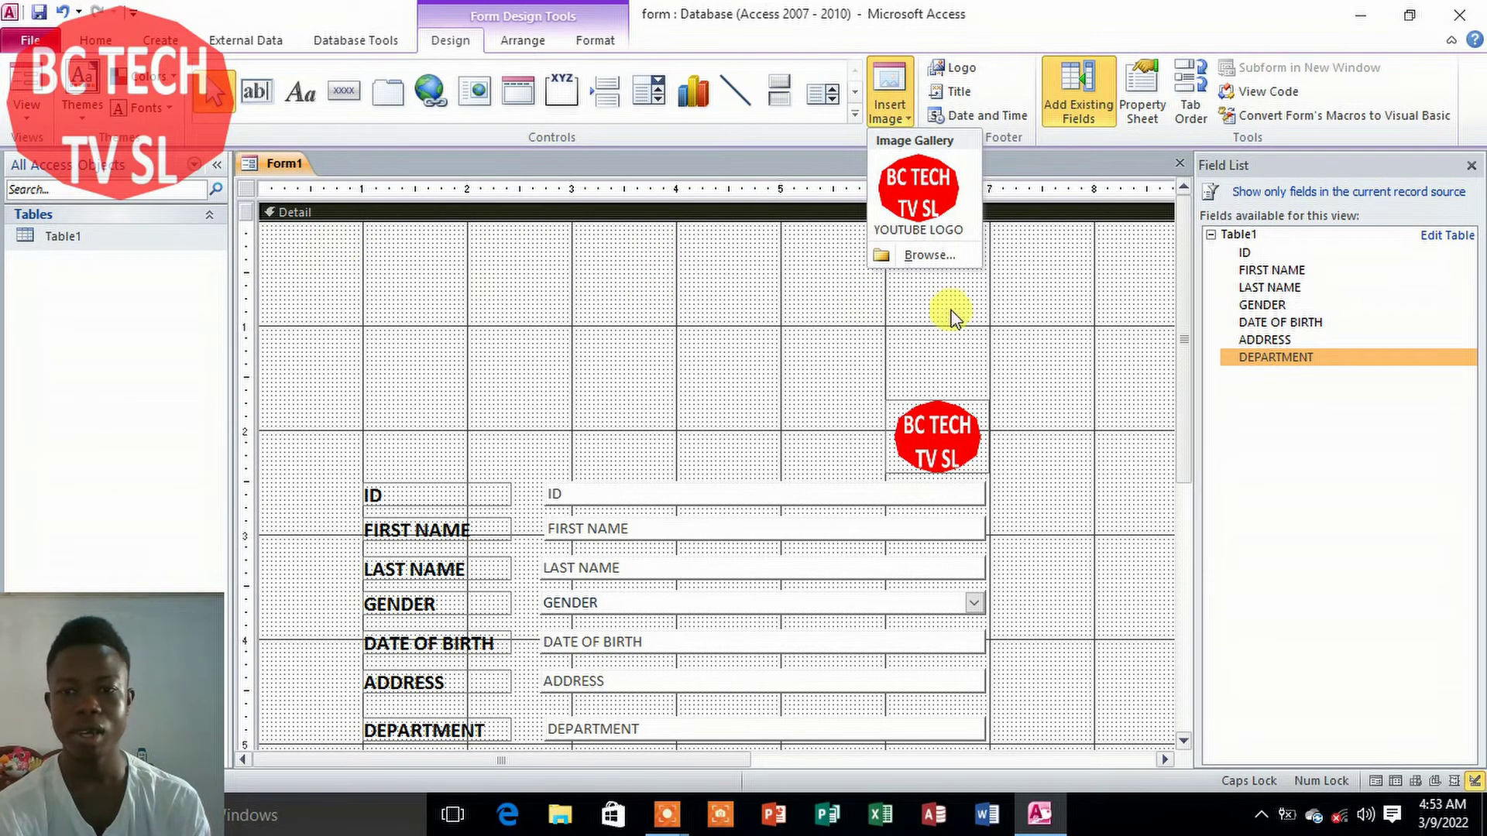
# Step: Insert the png letterhead image from the Desktop across the top of the form
pyautogui.click(907, 256)
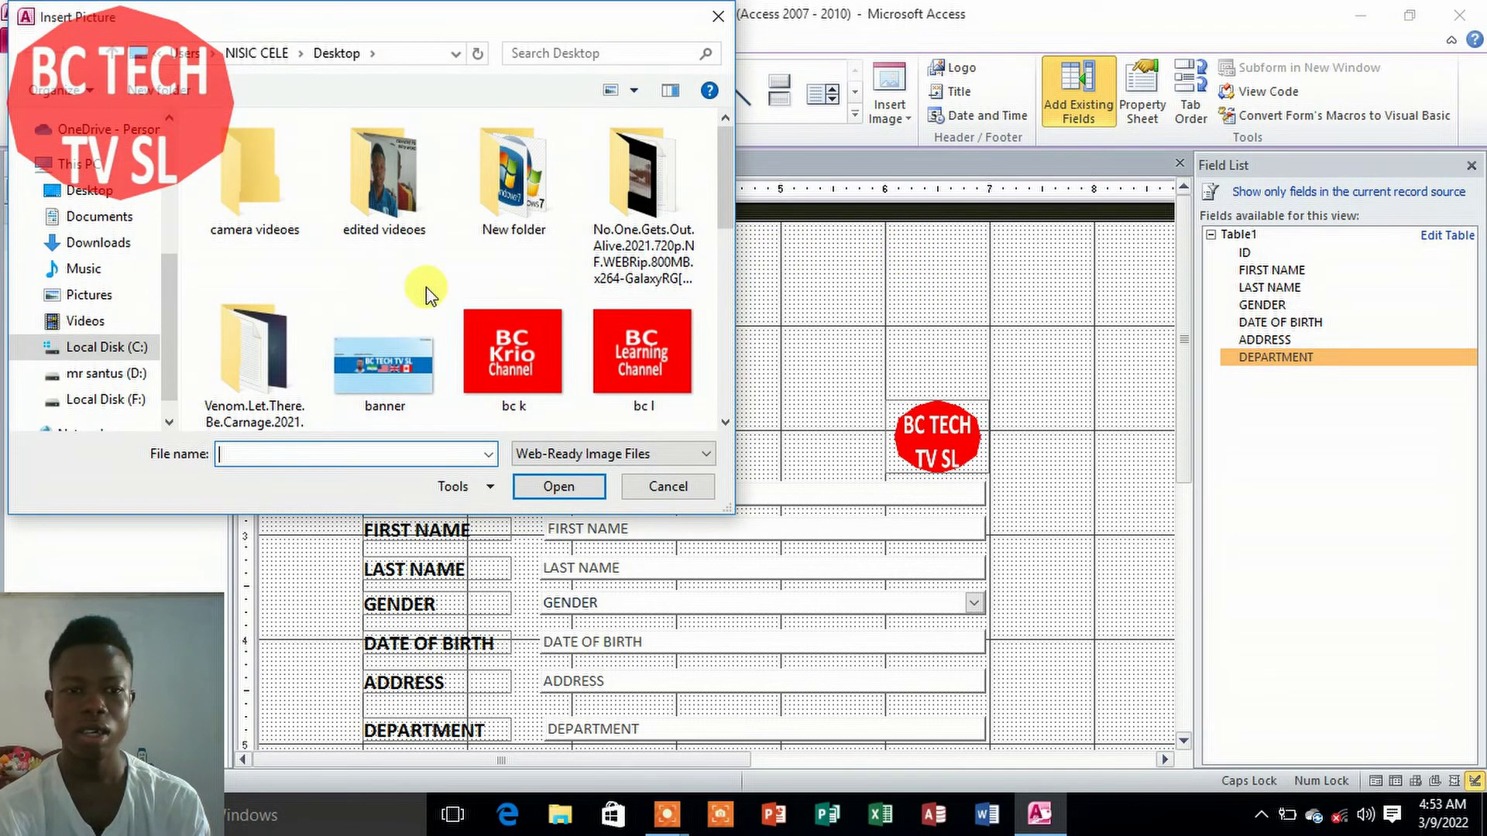
pyautogui.click(56, 193)
pyautogui.scroll(-5, 341, 272)
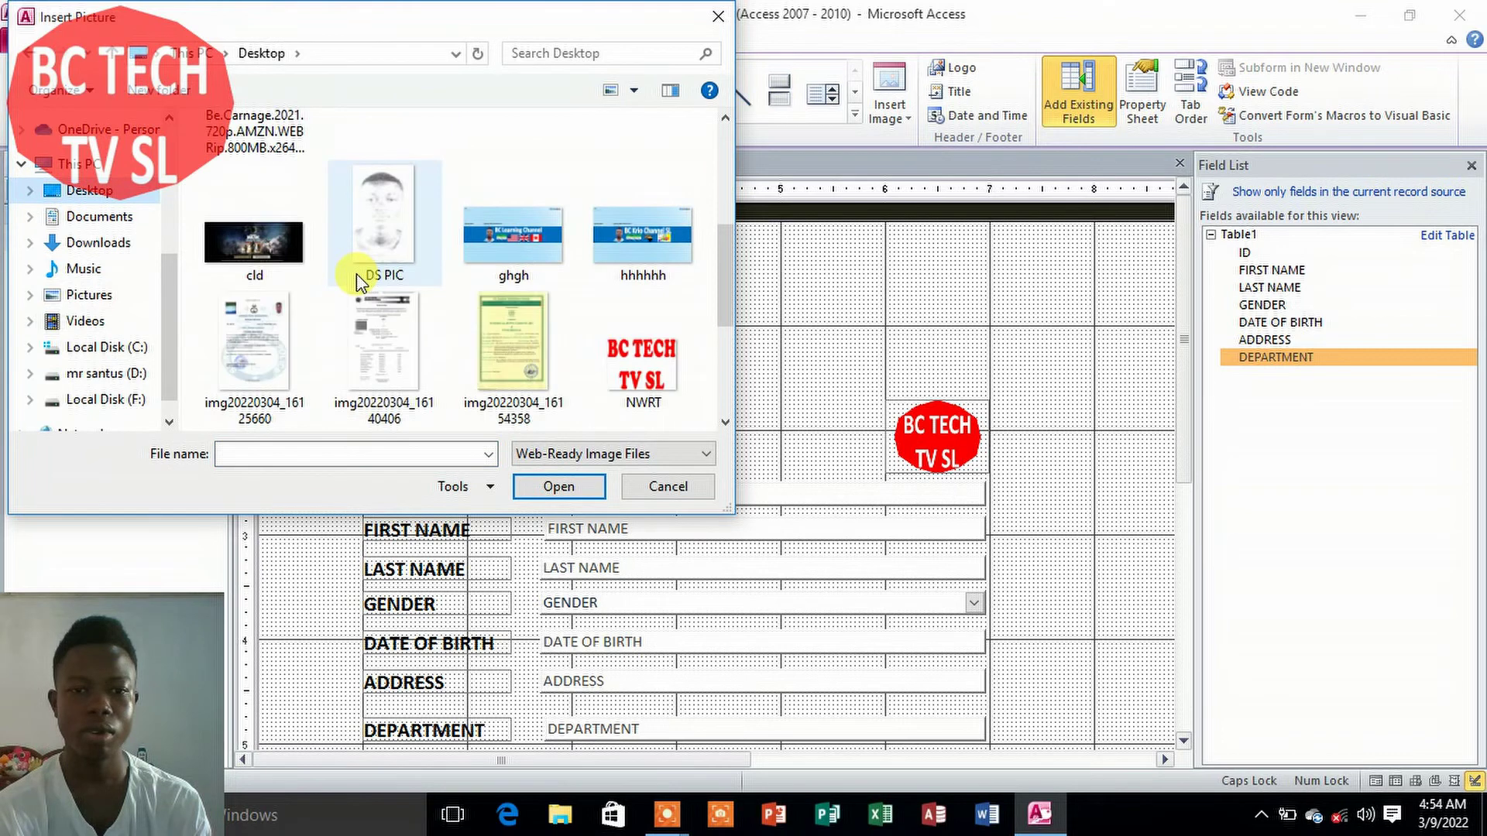
pyautogui.click(351, 389)
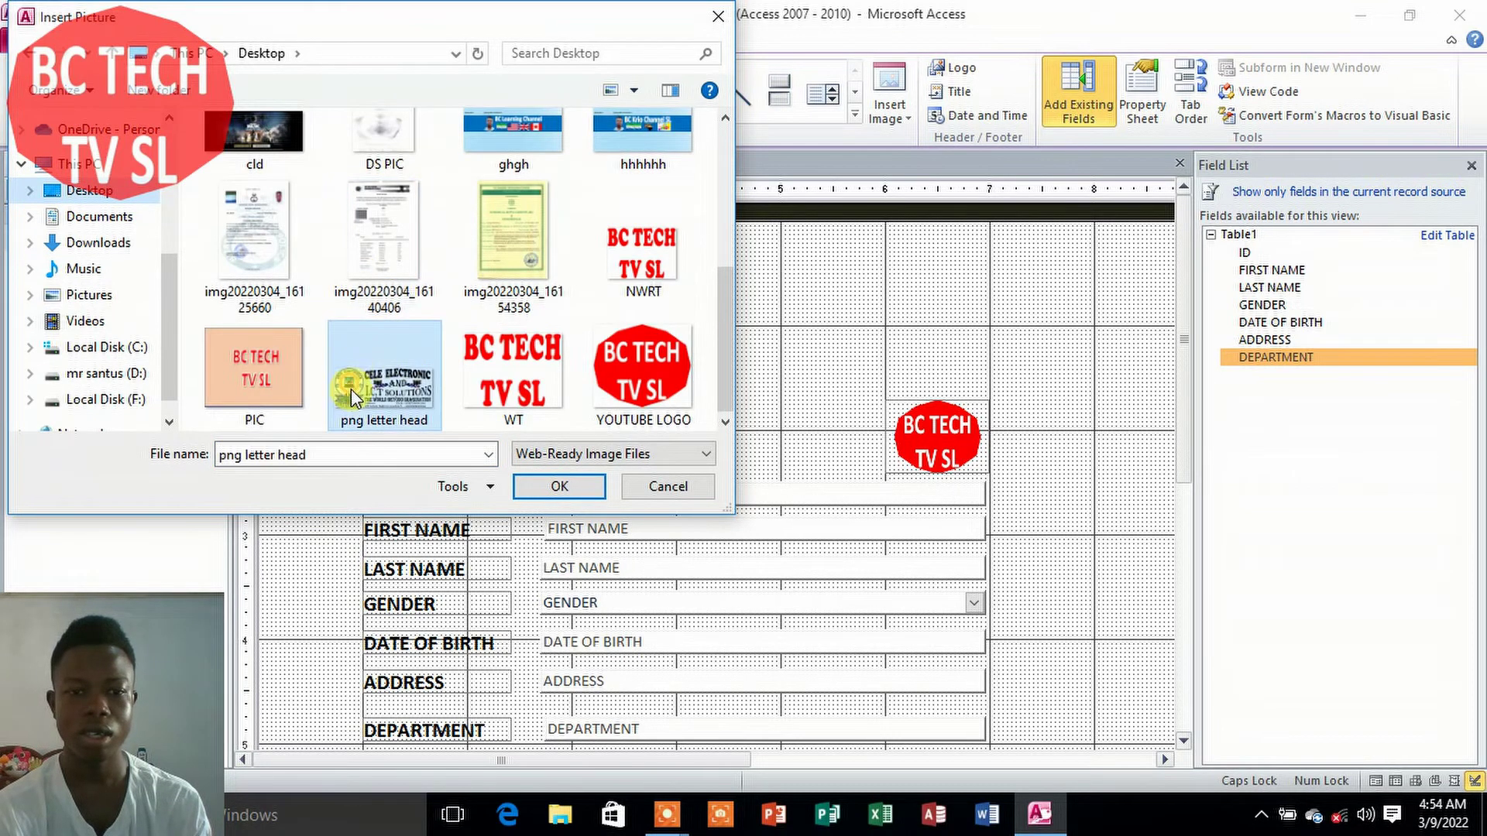
pyautogui.click(558, 488)
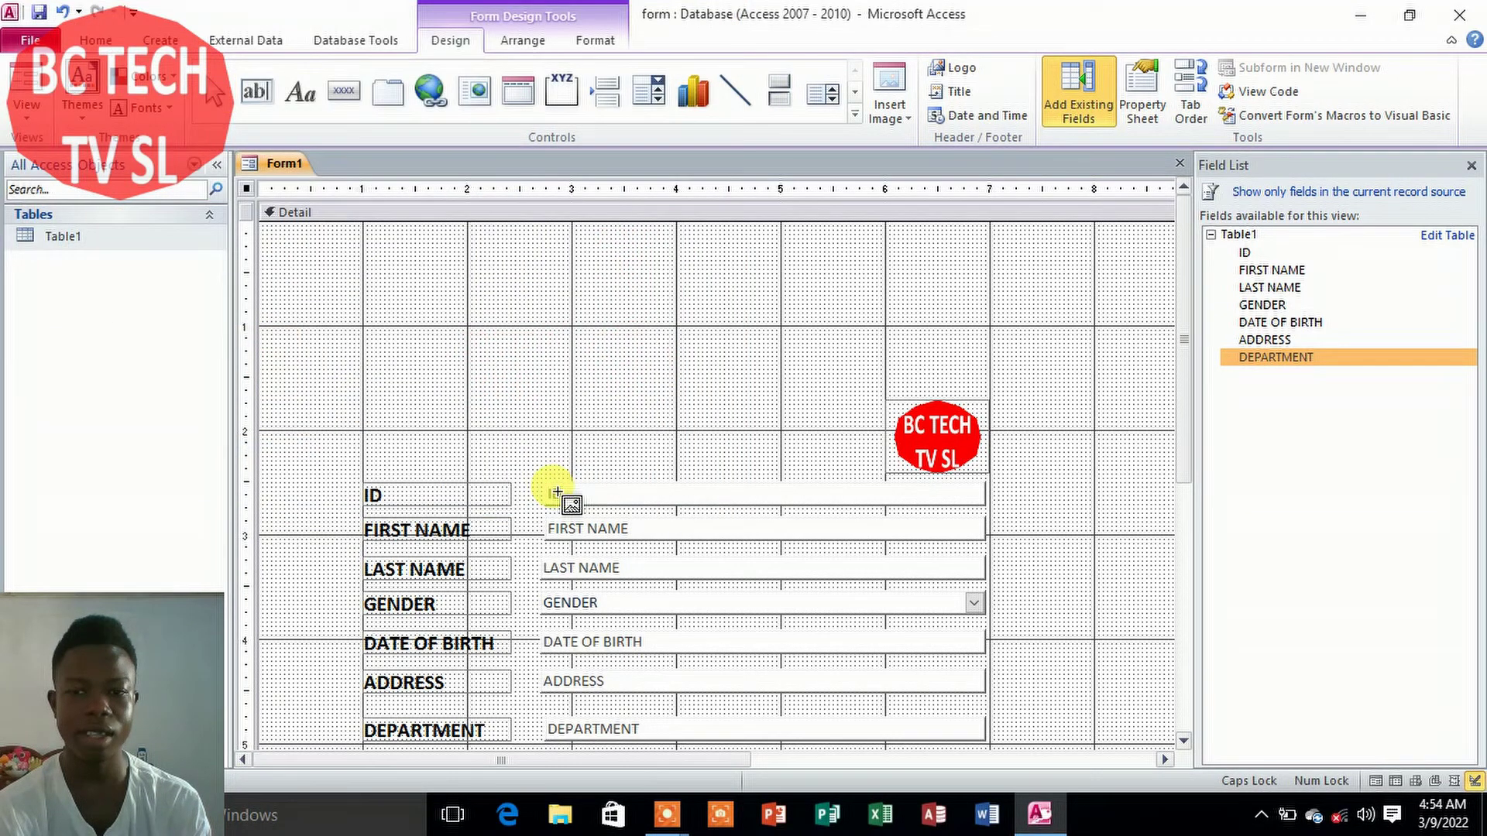
pyautogui.moveTo(356, 243); pyautogui.dragTo(989, 335)
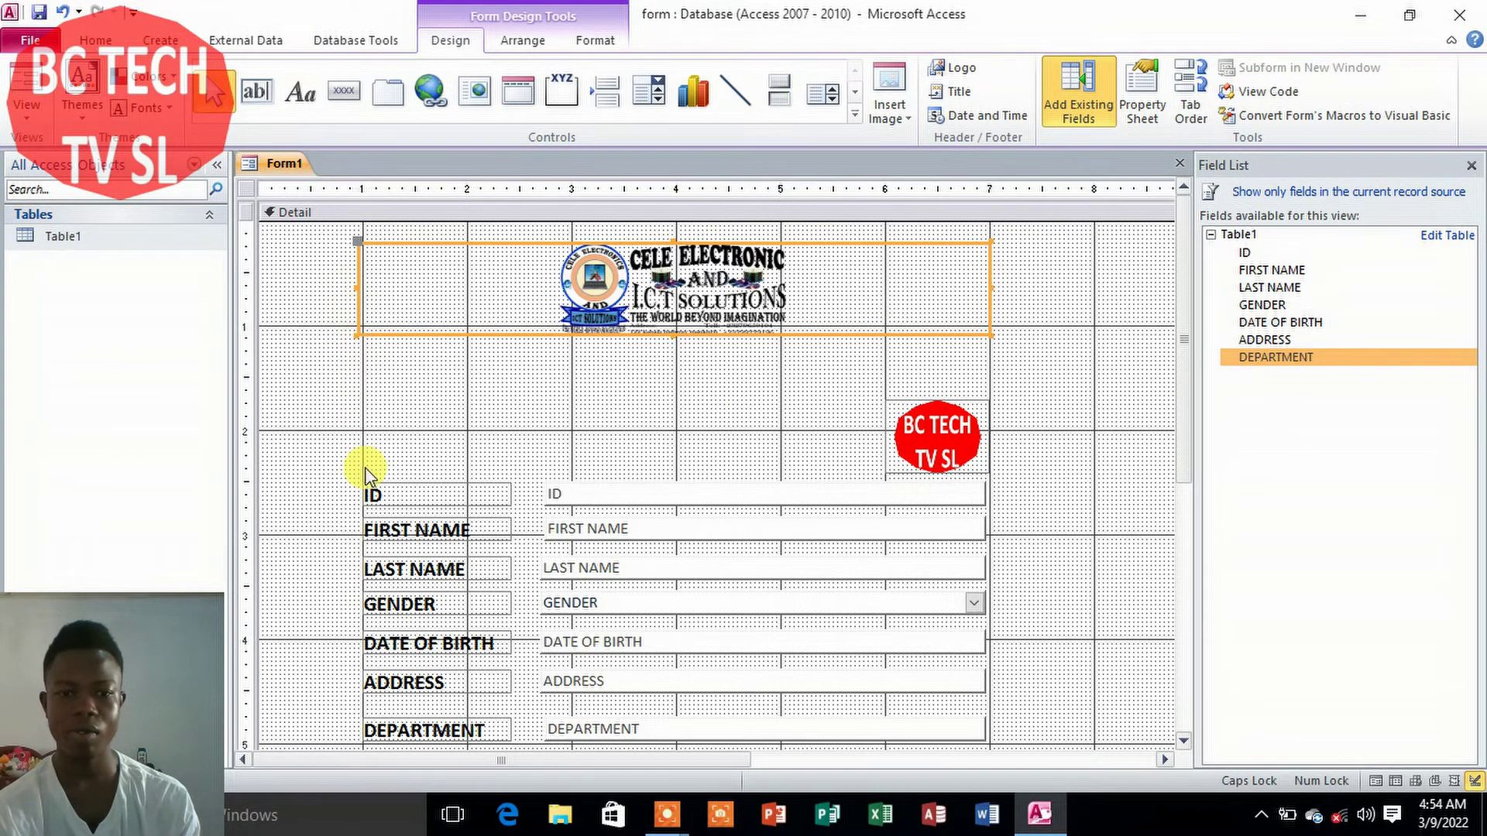
# Step: Enlarge the letterhead picture by stretching it taller and wider to the right
pyautogui.scroll(-2, 850, 608)
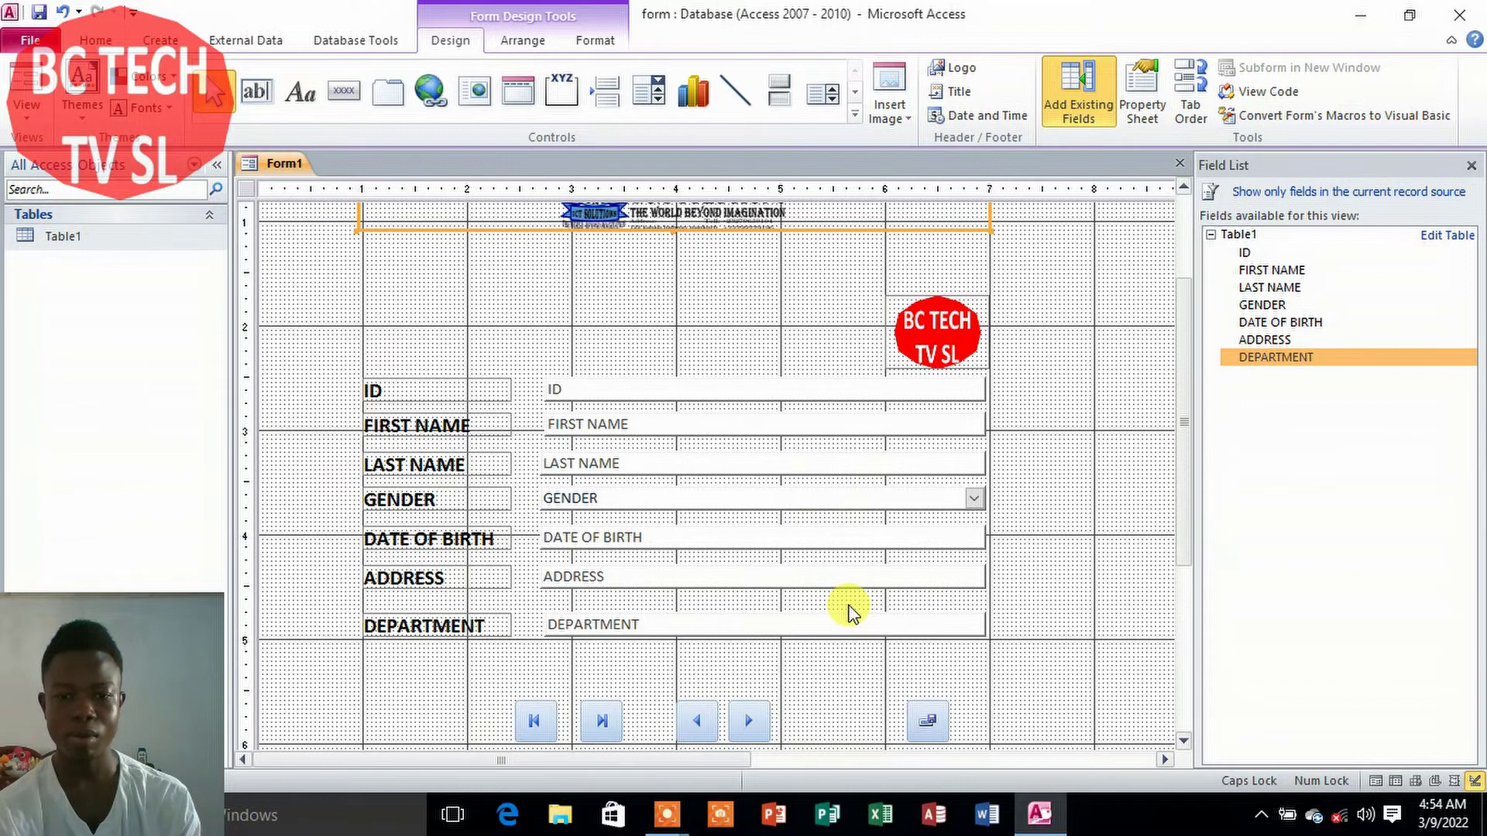
pyautogui.scroll(2, 763, 434)
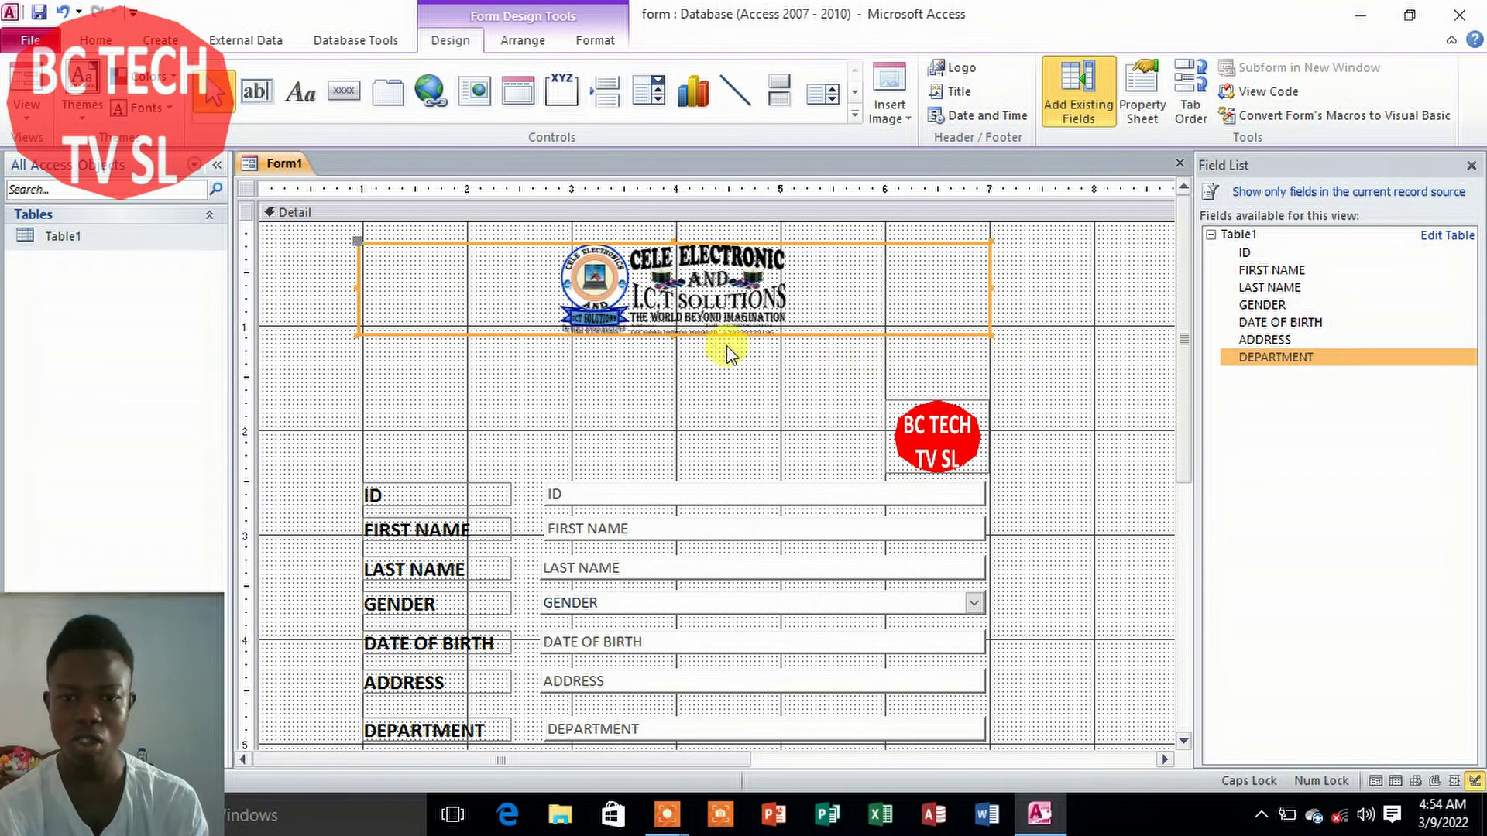
pyautogui.moveTo(671, 335); pyautogui.dragTo(675, 467)
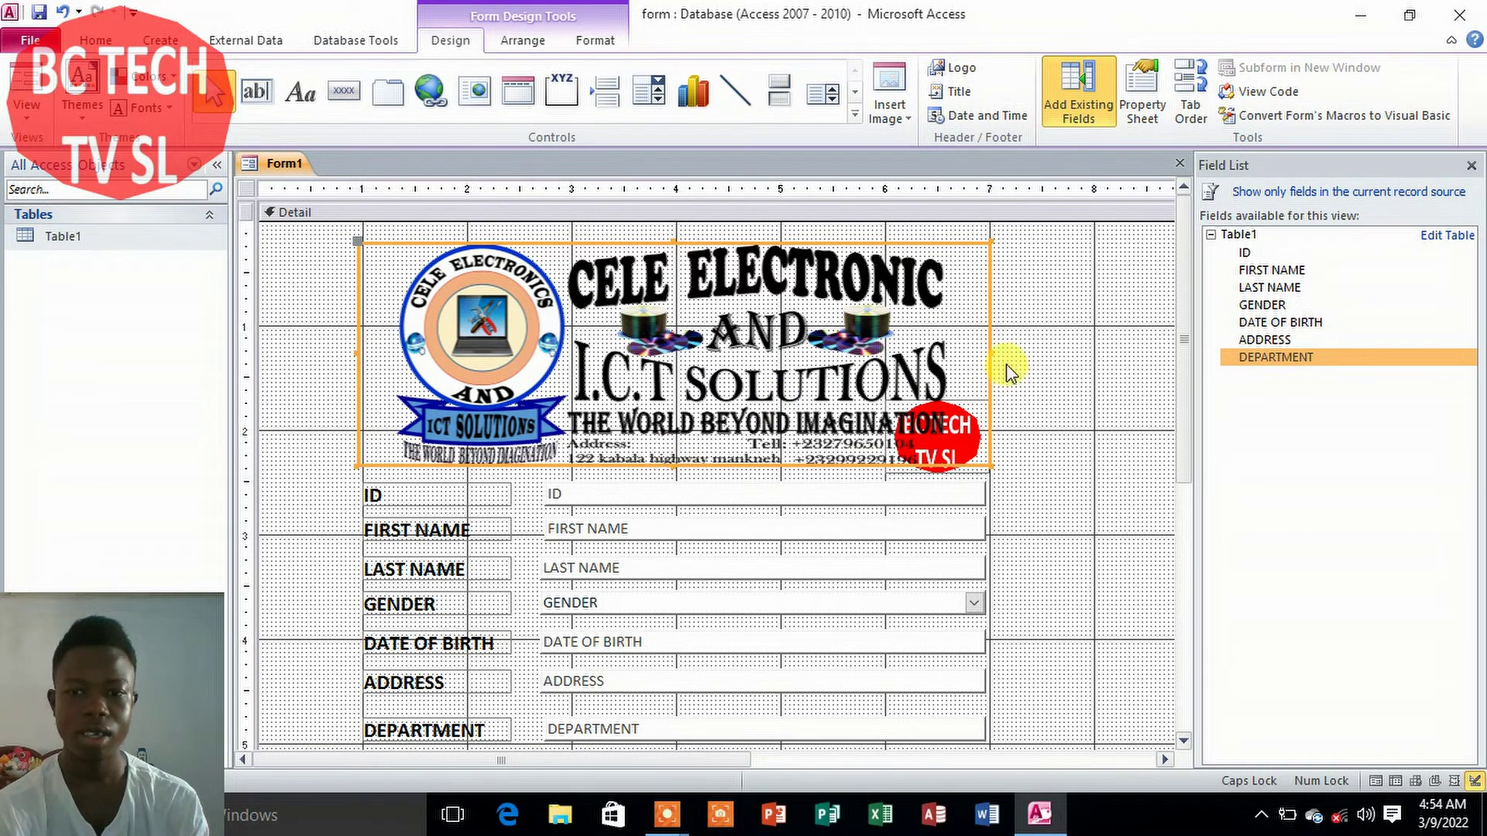
pyautogui.moveTo(994, 361); pyautogui.dragTo(1080, 352)
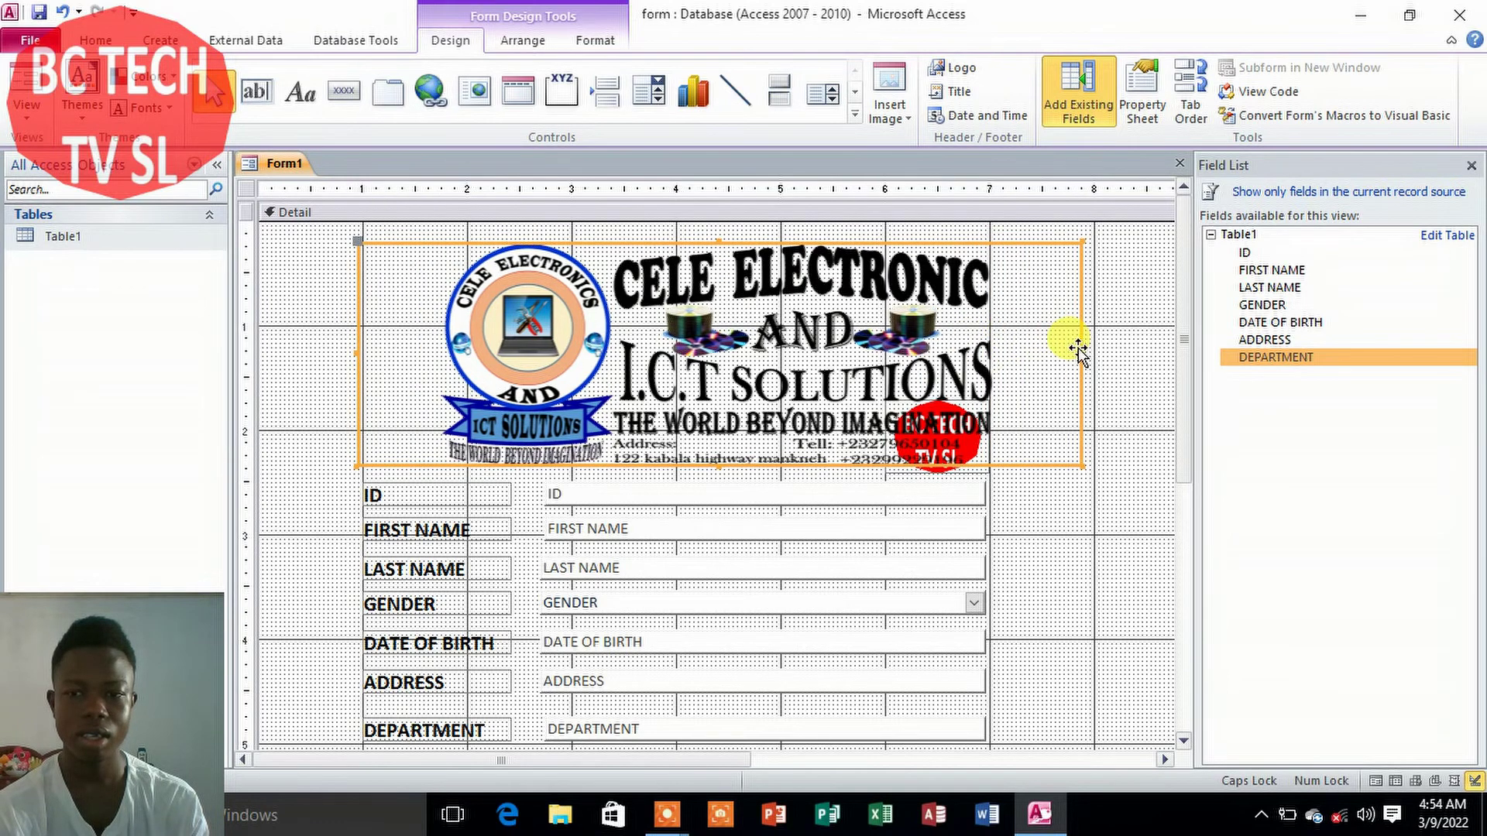
# Step: Resize the letterhead from its left and bottom edges so it sits above the fields
pyautogui.moveTo(350, 337); pyautogui.dragTo(481, 341)
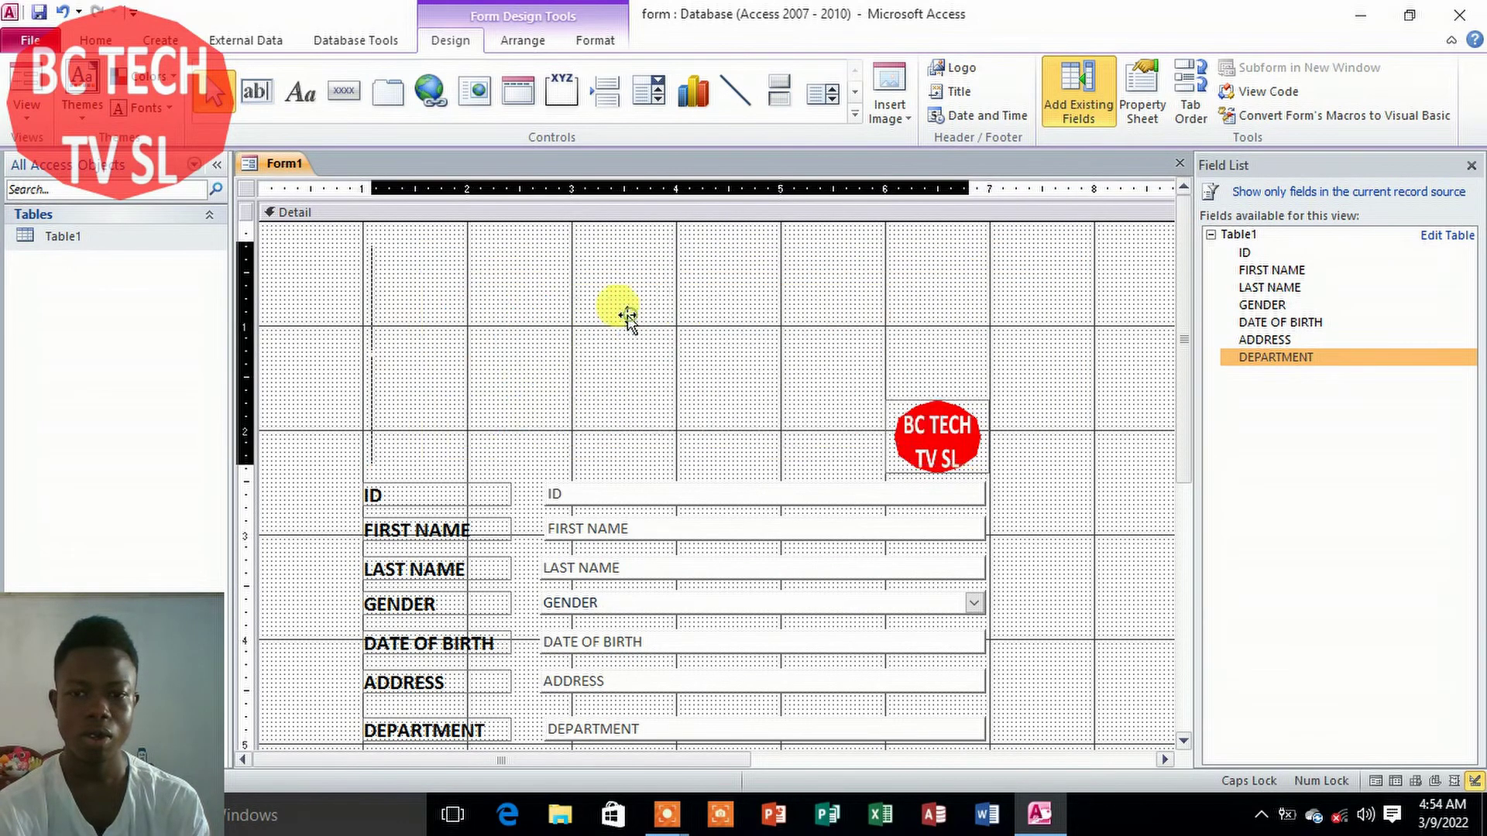
pyautogui.moveTo(666, 466); pyautogui.dragTo(667, 401)
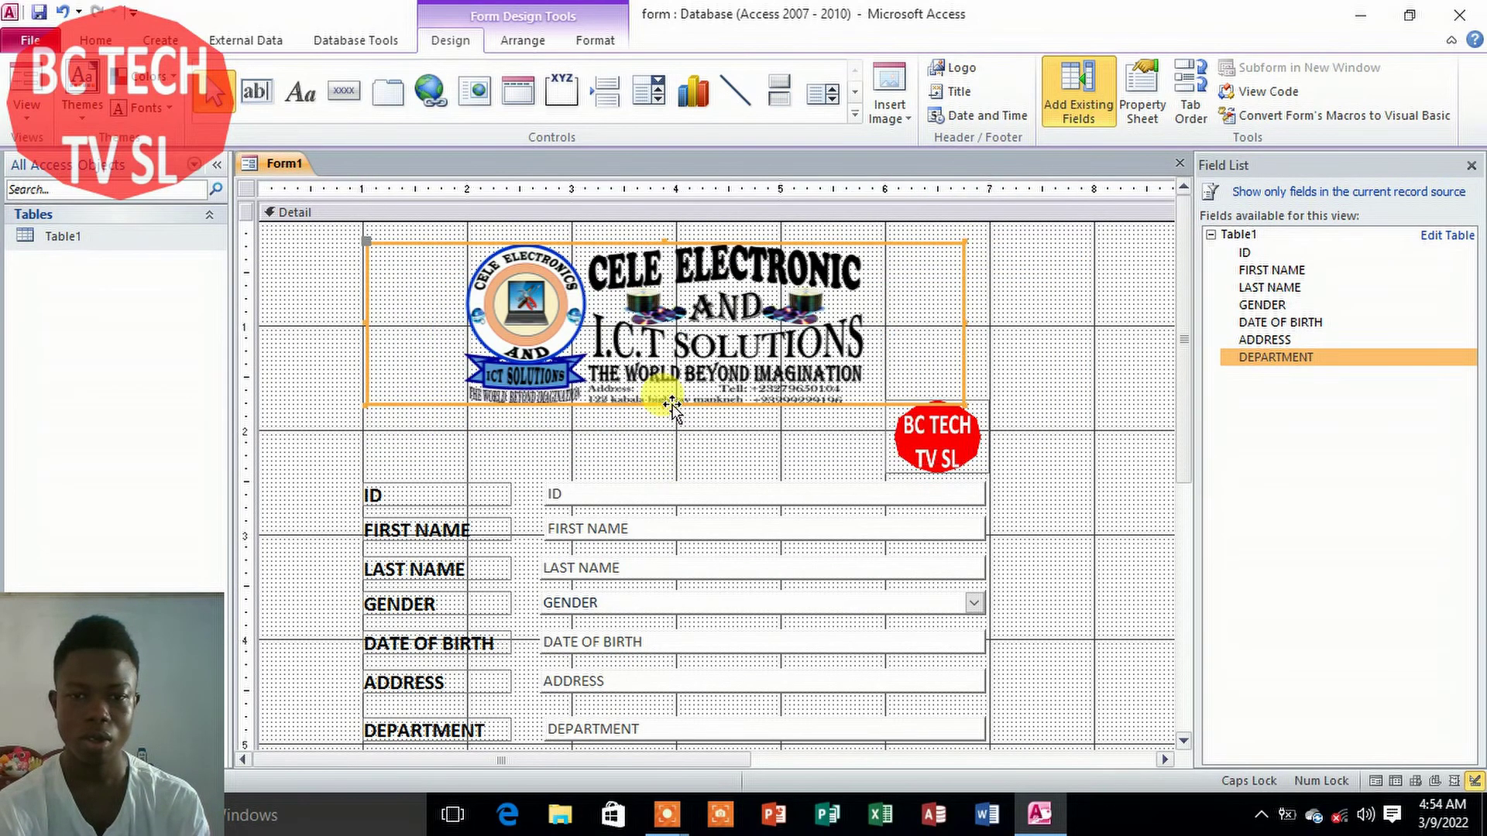
pyautogui.scroll(-3, 982, 548)
pyautogui.scroll(3, 983, 548)
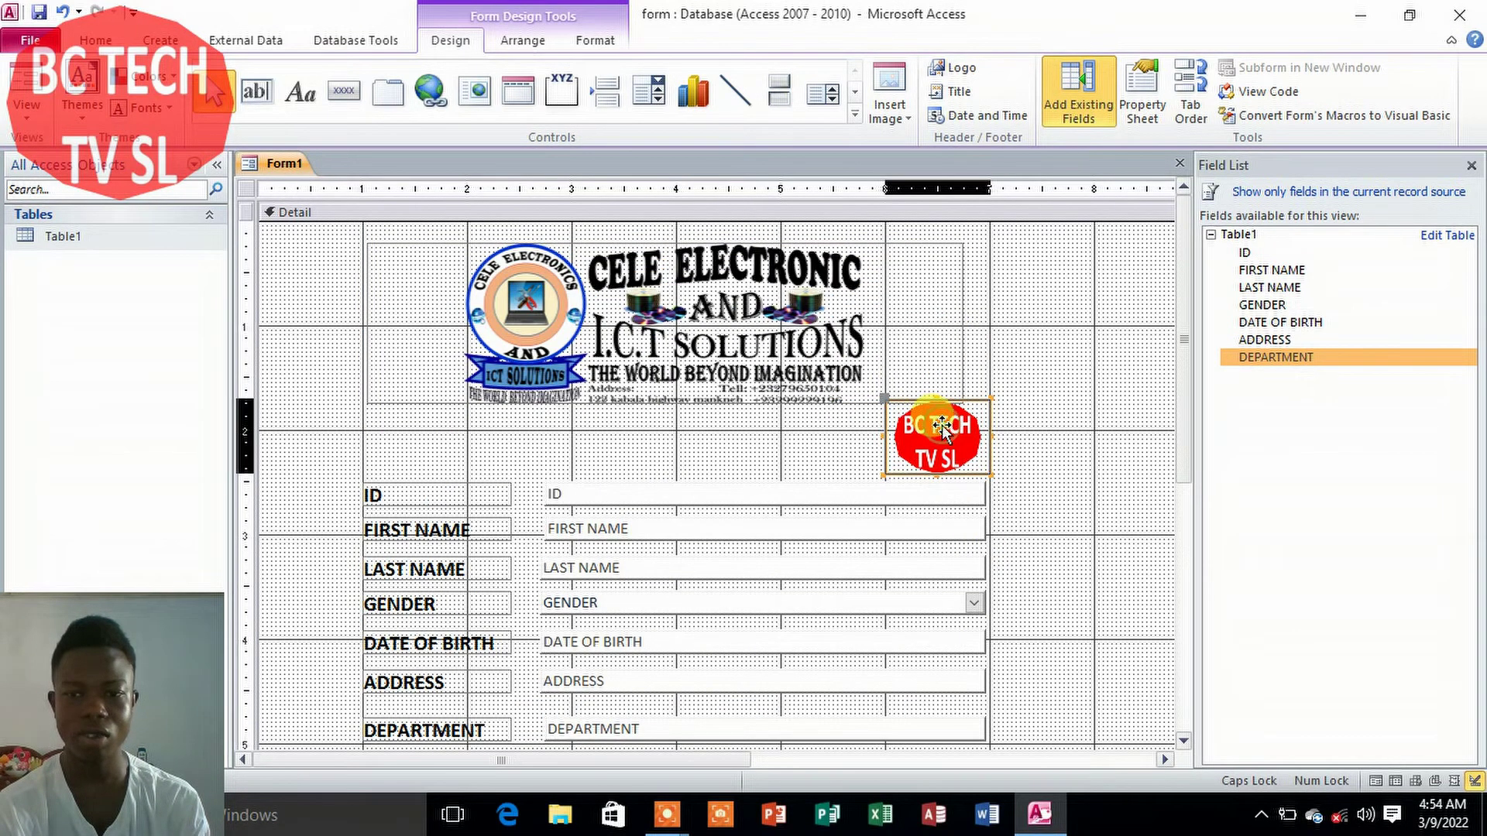
pyautogui.click(1071, 341)
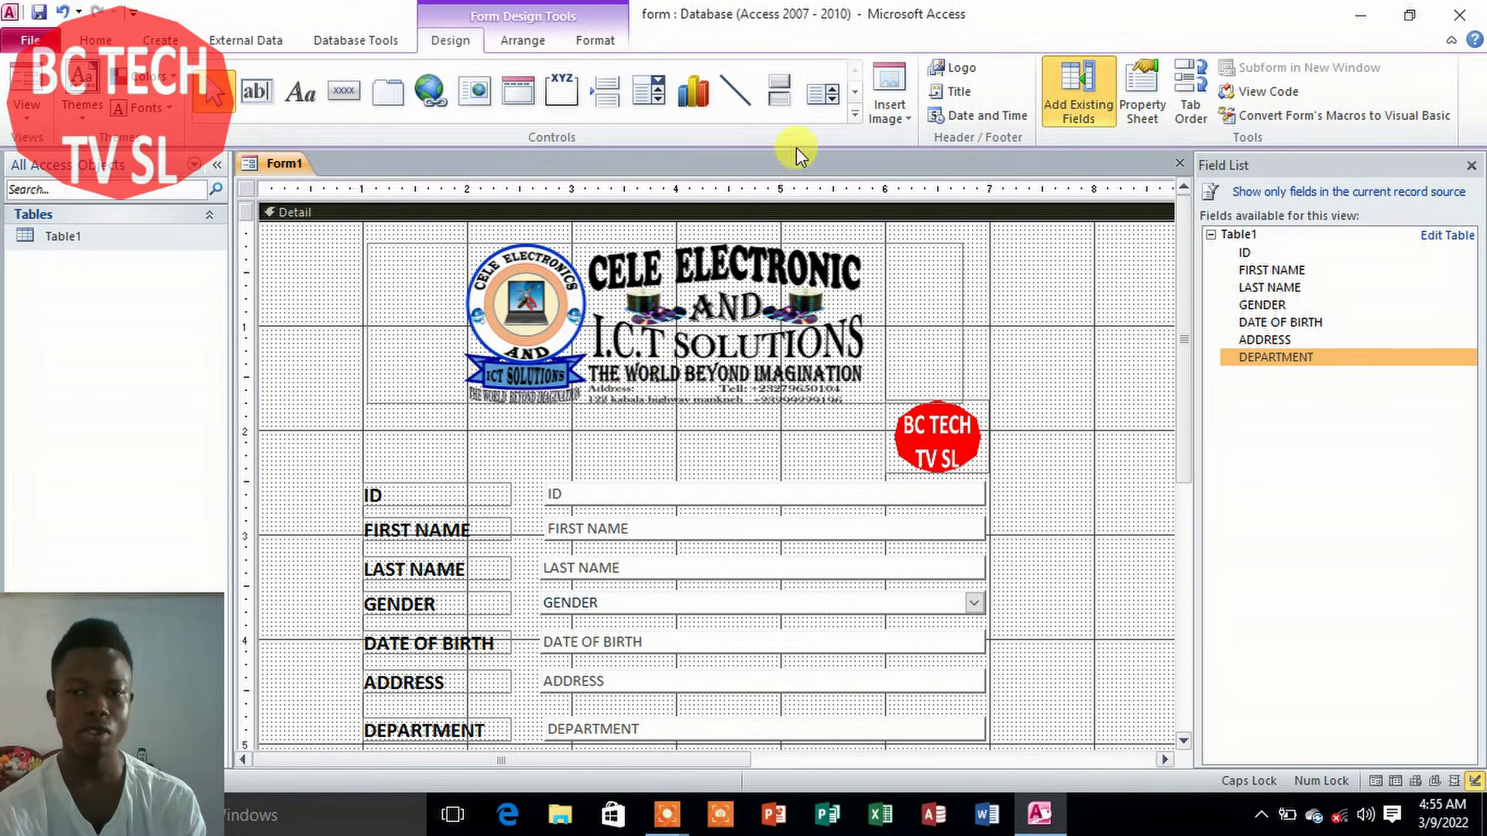
# Step: Move through the Home, Design and Arrange ribbon tabs to the Format tab
pyautogui.scroll(-3, 541, 465)
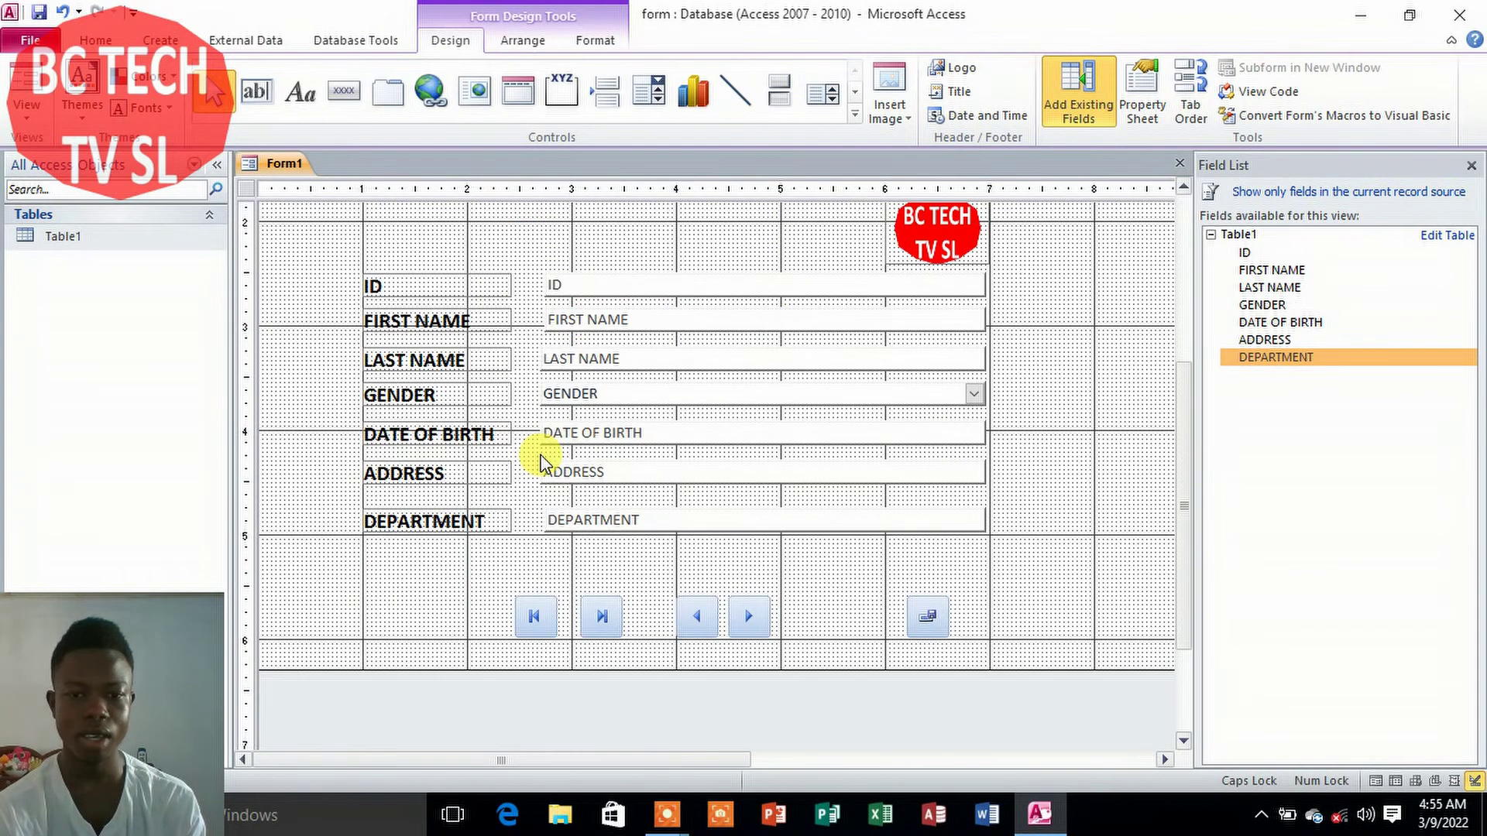
pyautogui.scroll(3, 540, 460)
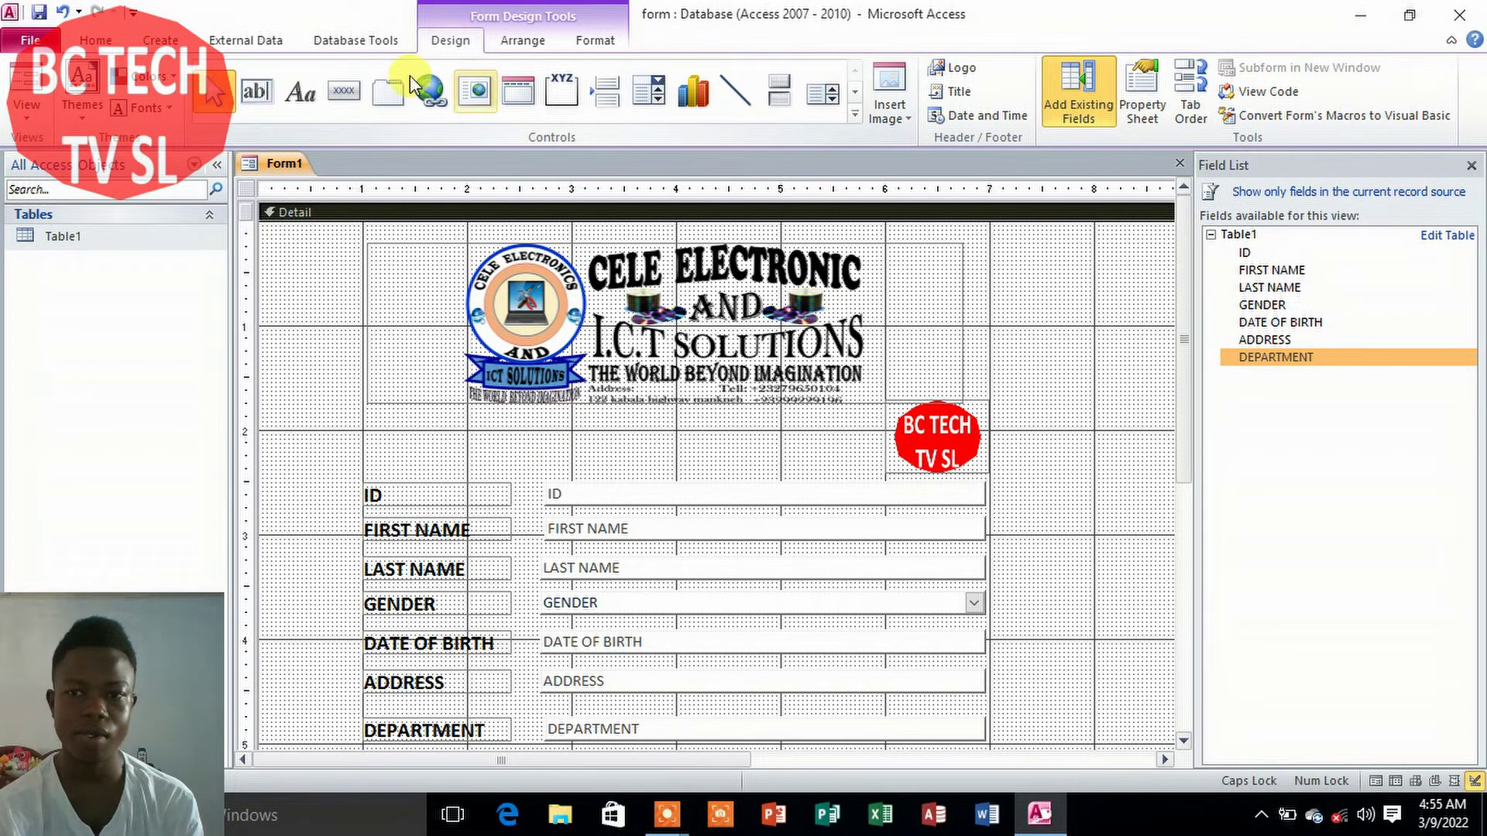
pyautogui.click(96, 43)
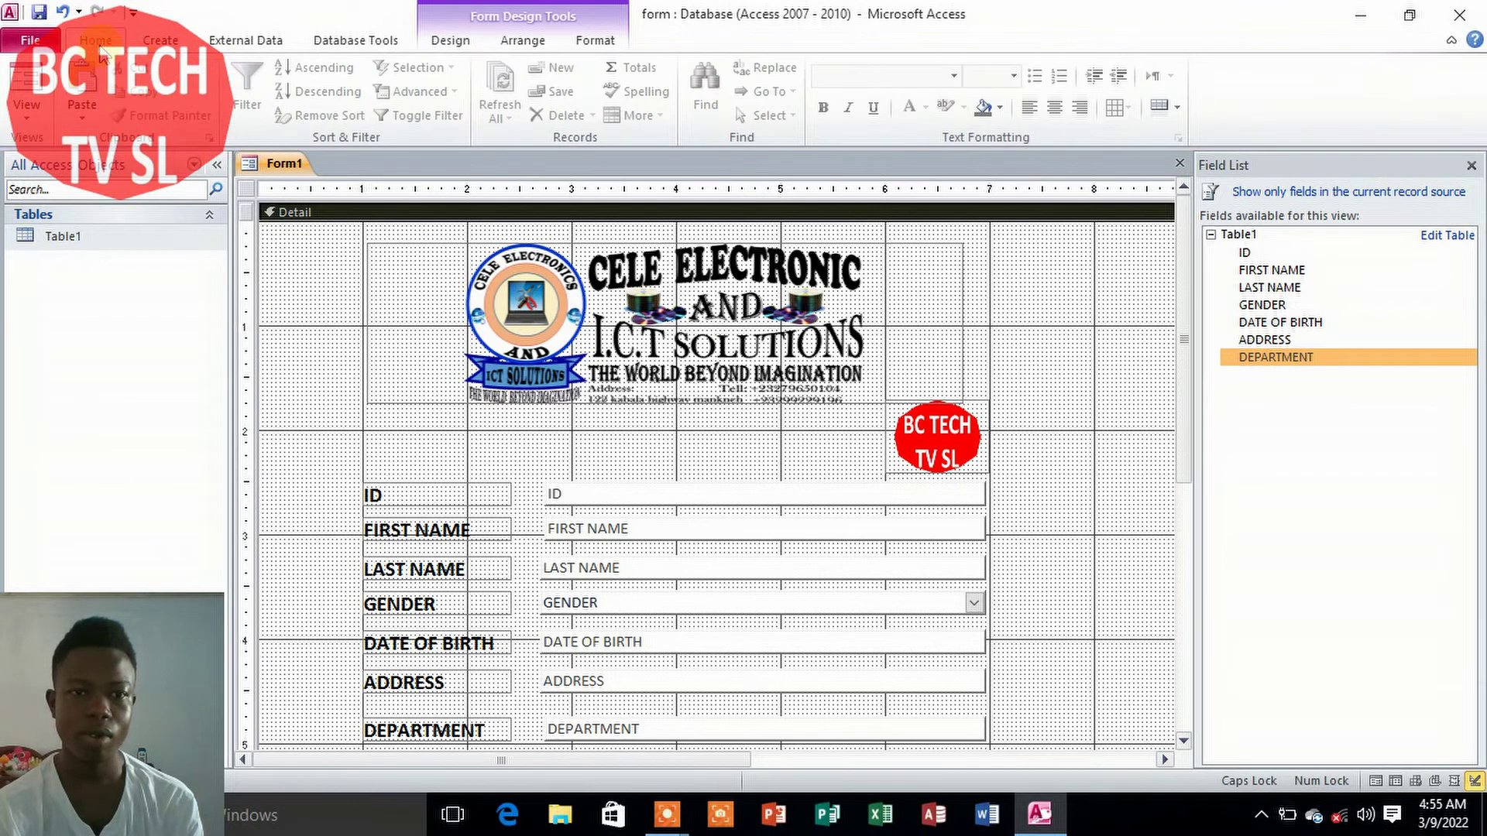
pyautogui.click(448, 41)
pyautogui.click(517, 40)
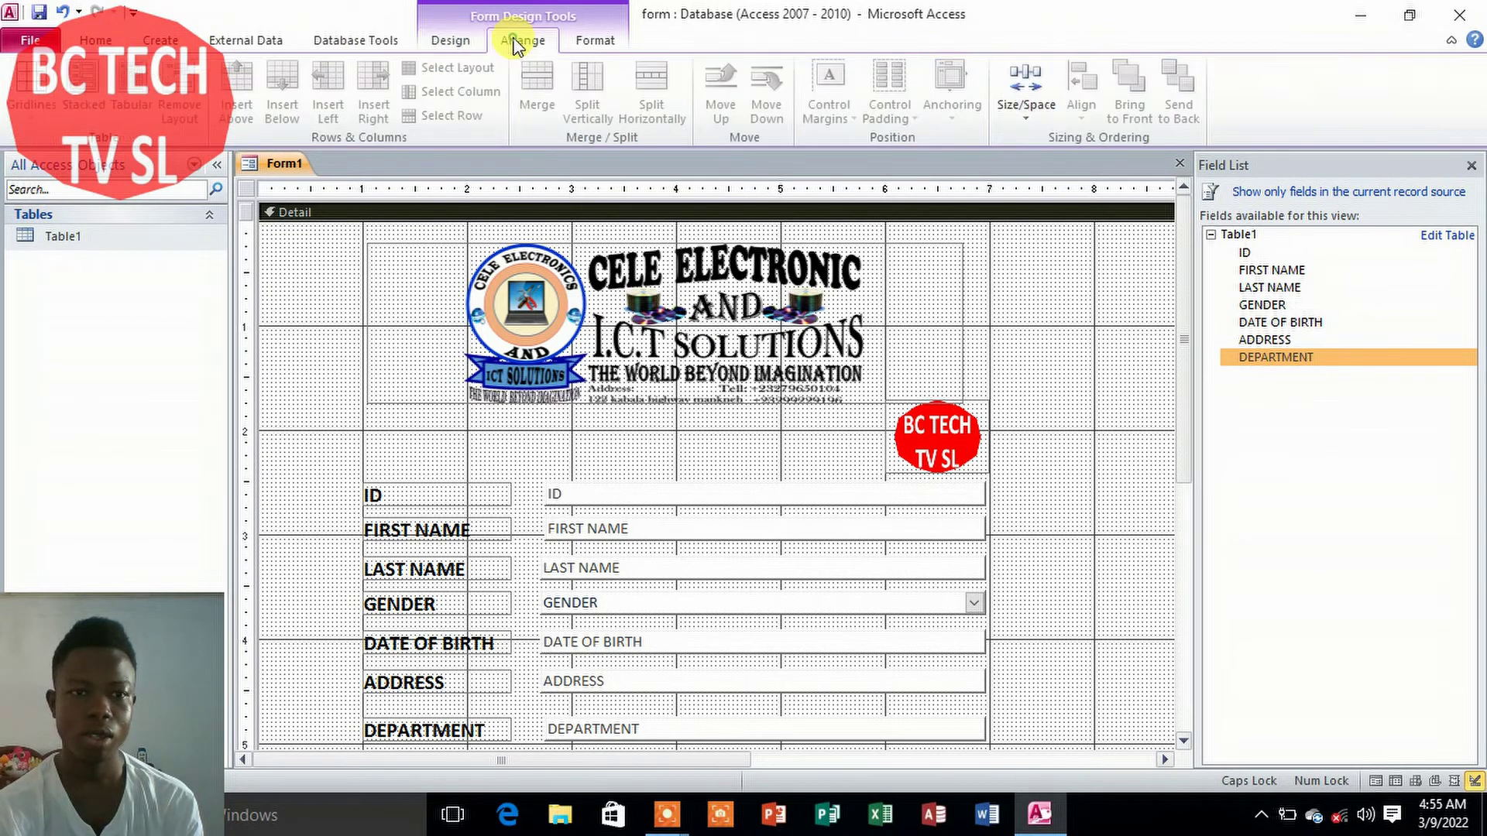
pyautogui.click(569, 40)
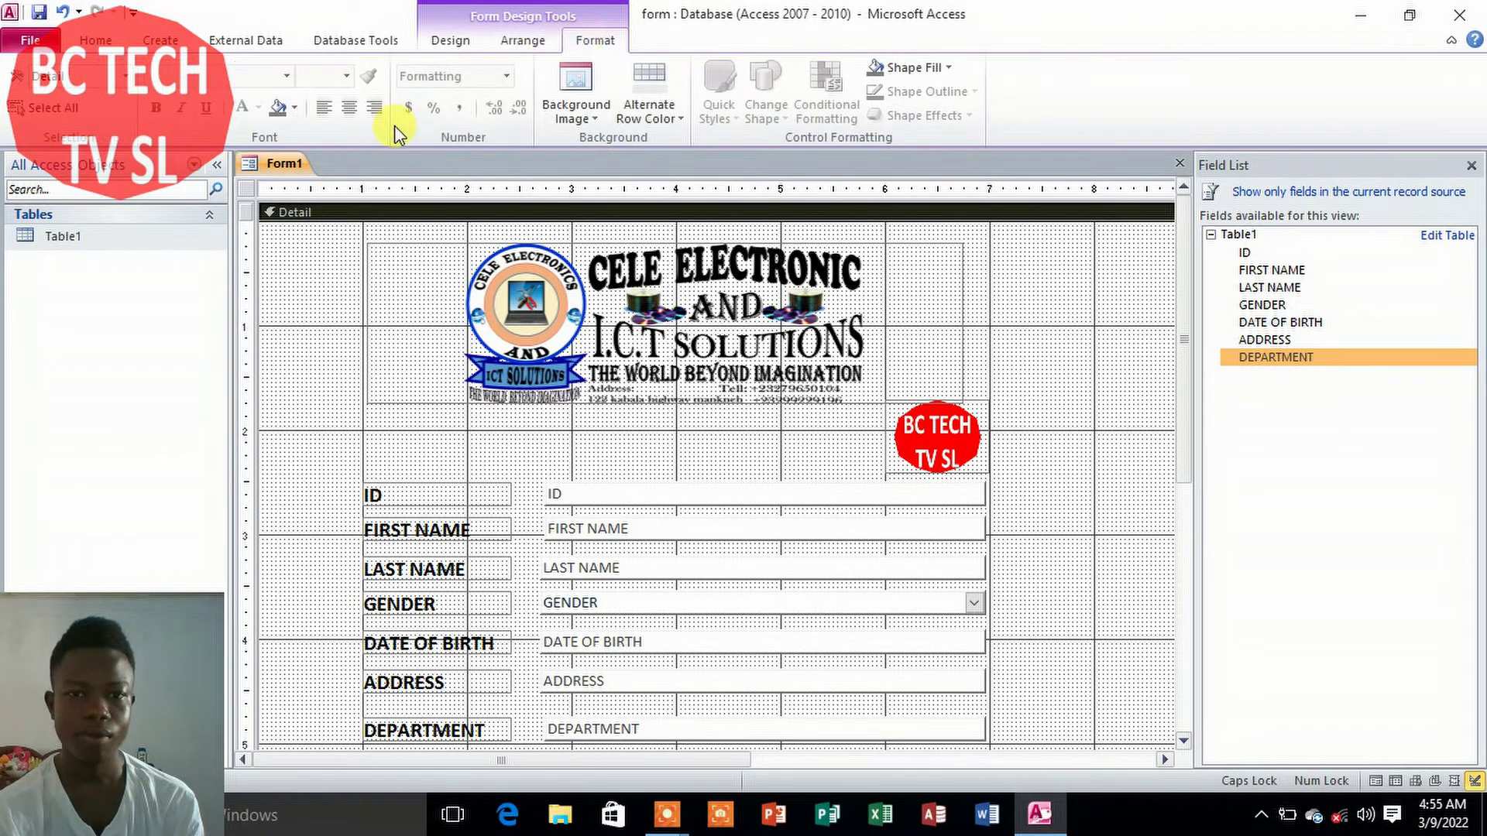
# Step: Save the form under the name Form1 and close the Field List pane
pyautogui.click(38, 14)
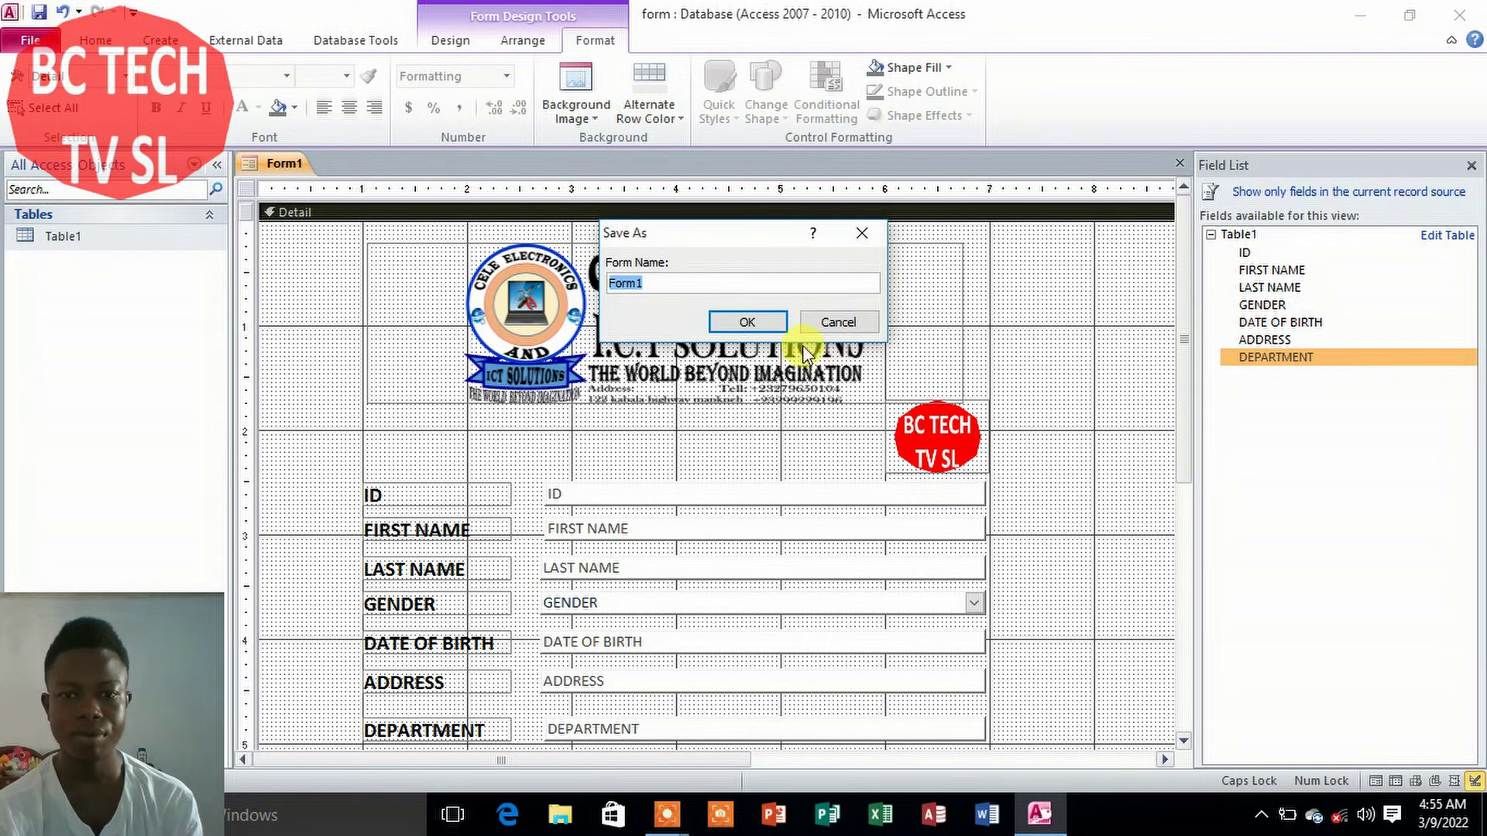
pyautogui.click(748, 322)
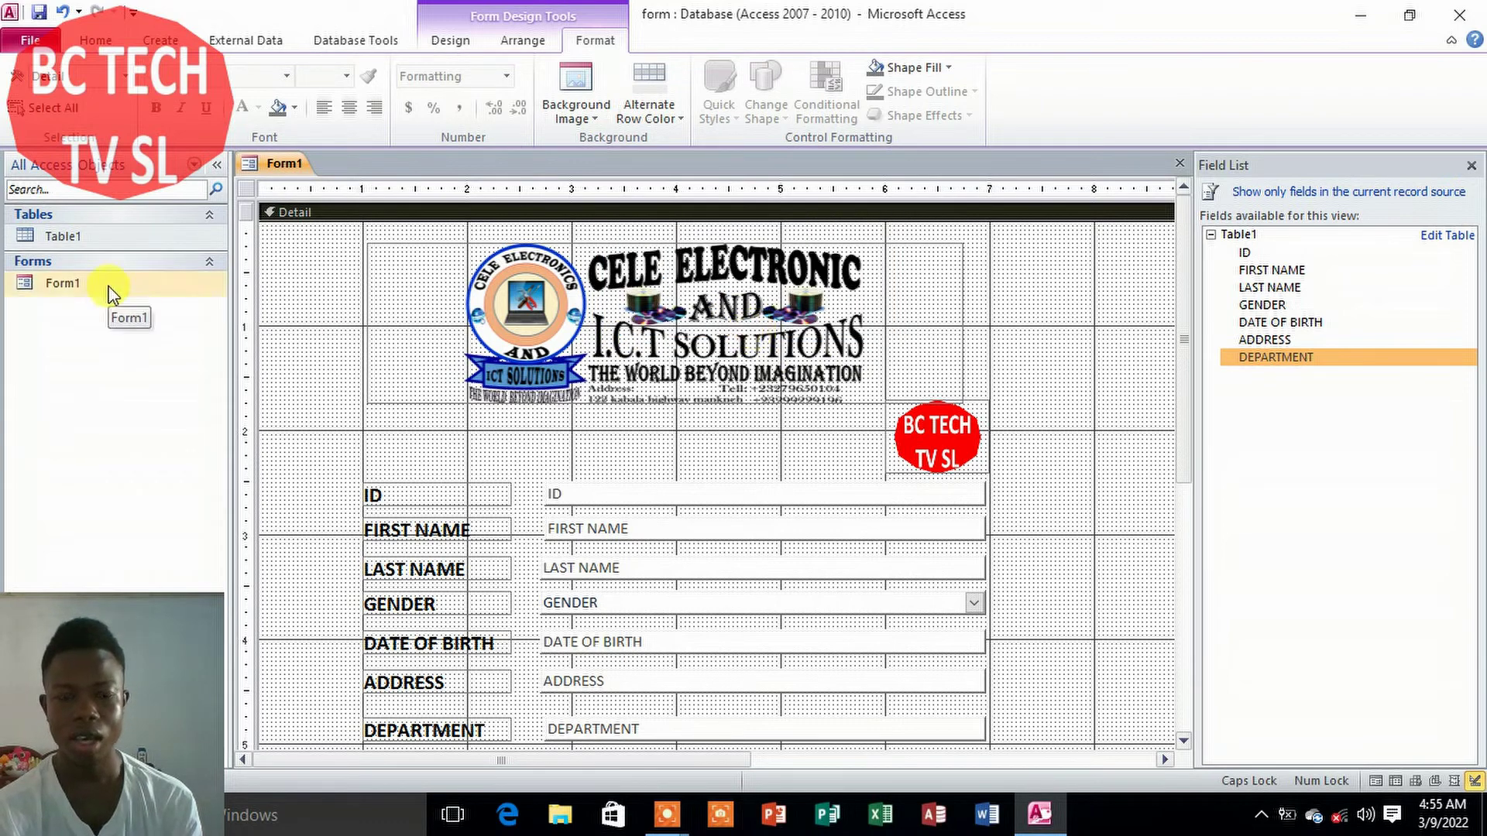
pyautogui.click(1471, 165)
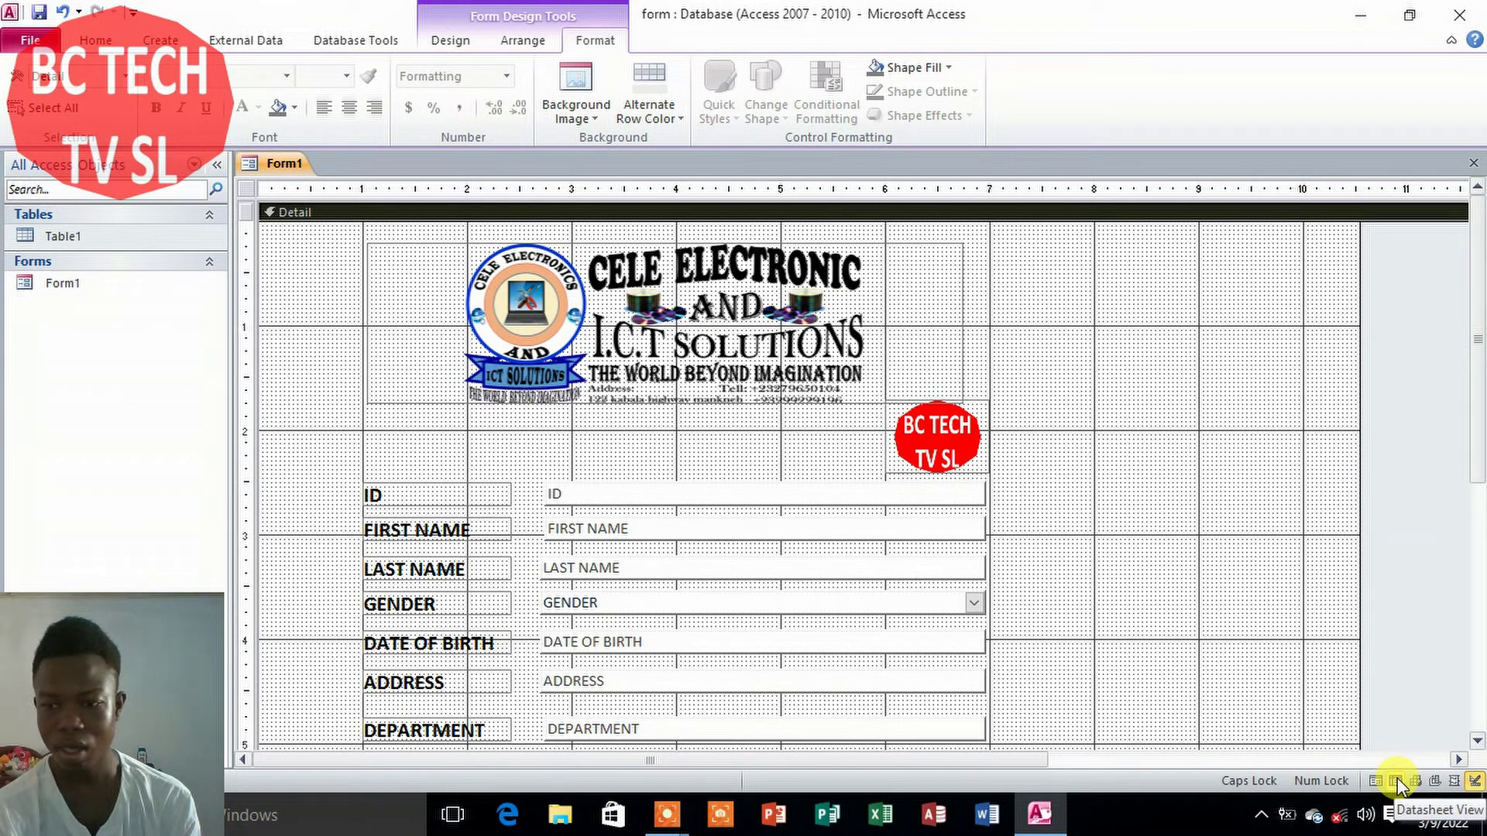
# Step: Switch Form1 from Datasheet View to Form View and put the cursor in the ID field
pyautogui.click(1396, 780)
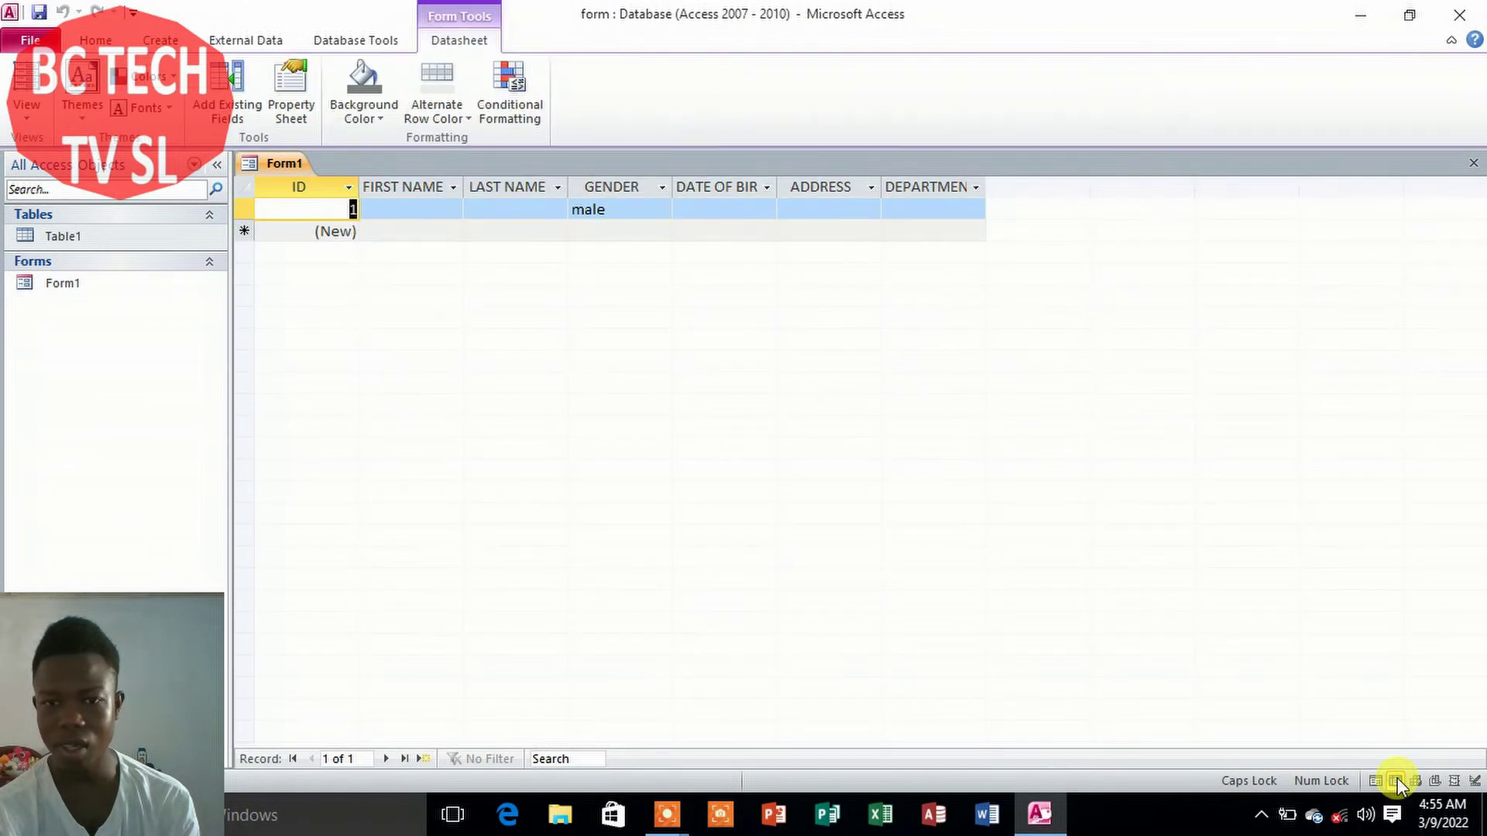
pyautogui.click(1376, 780)
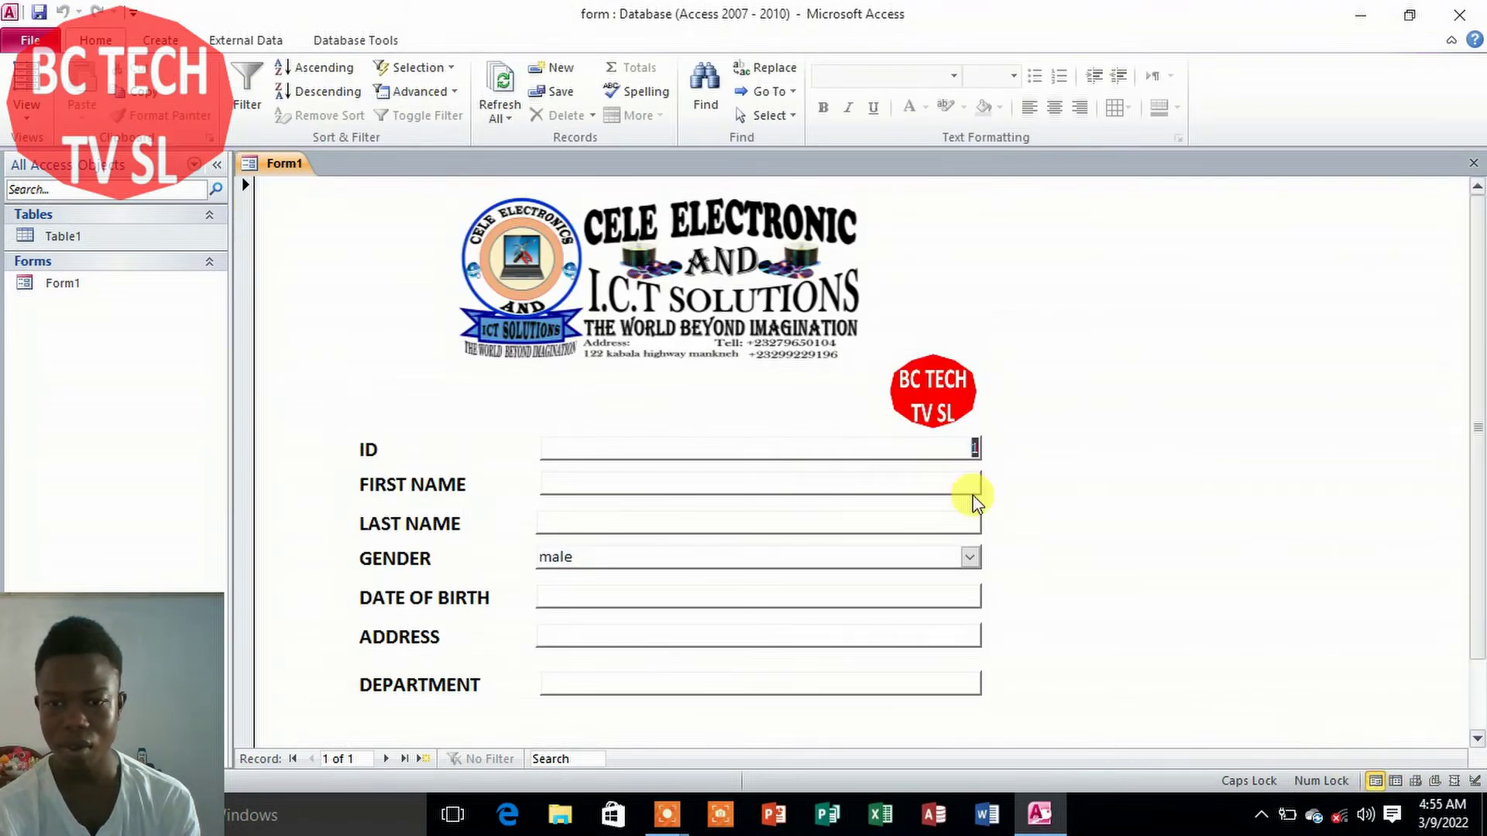
pyautogui.scroll(-2, 874, 514)
pyautogui.scroll(2, 880, 518)
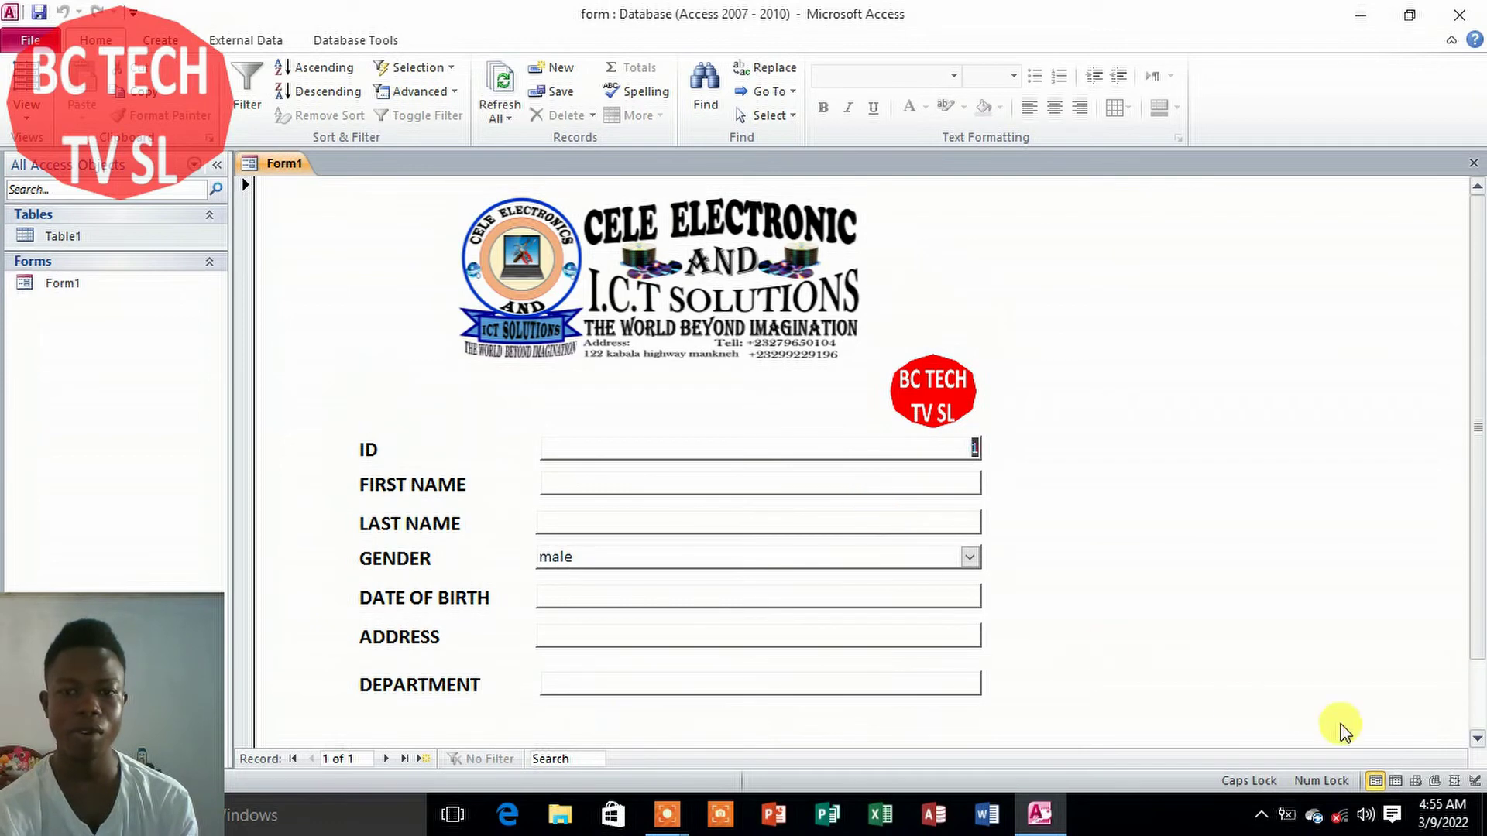
pyautogui.scroll(-2, 1087, 654)
pyautogui.scroll(2, 1086, 654)
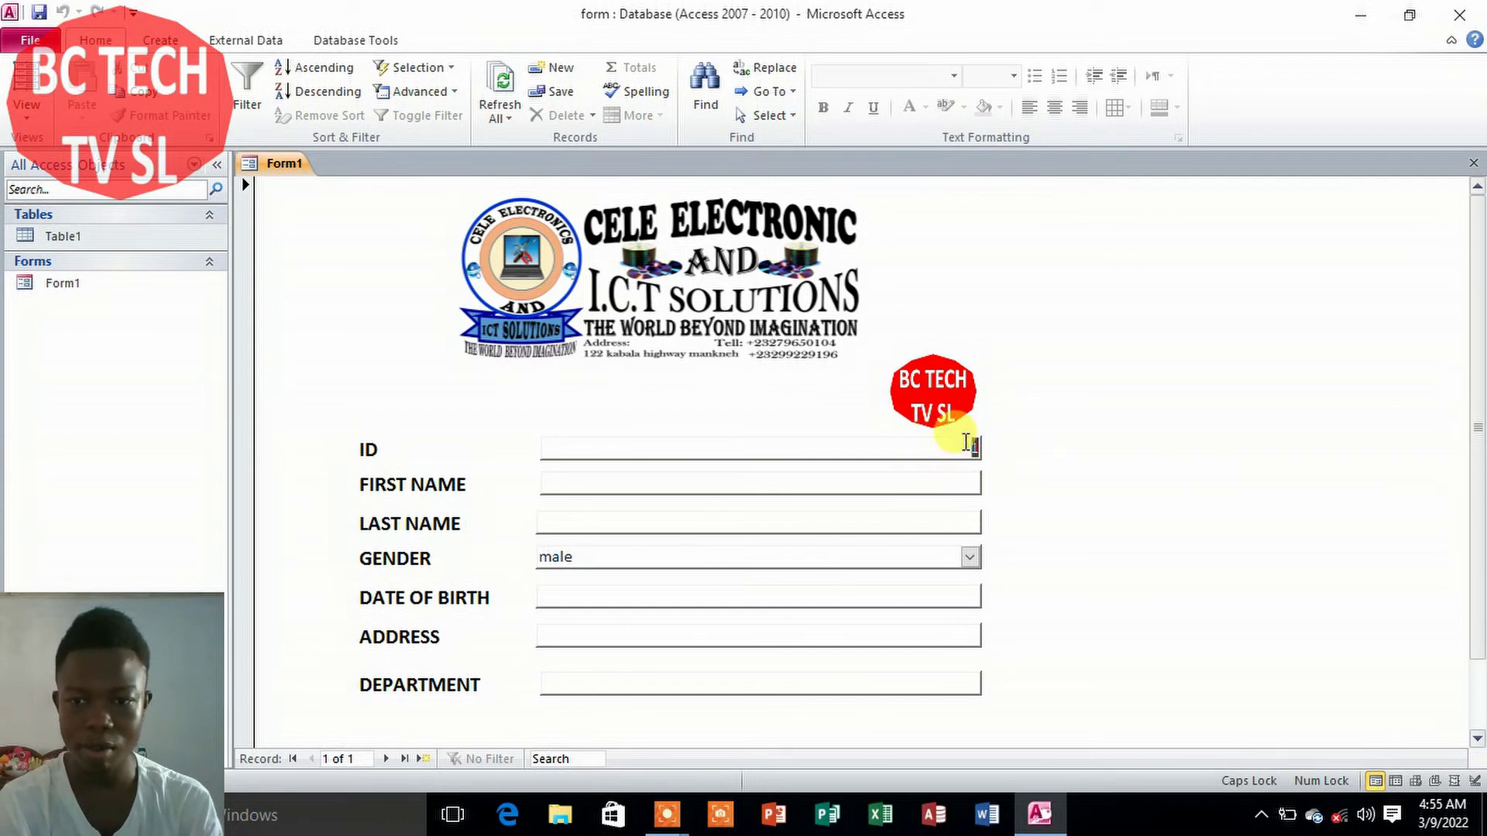
pyautogui.click(968, 446)
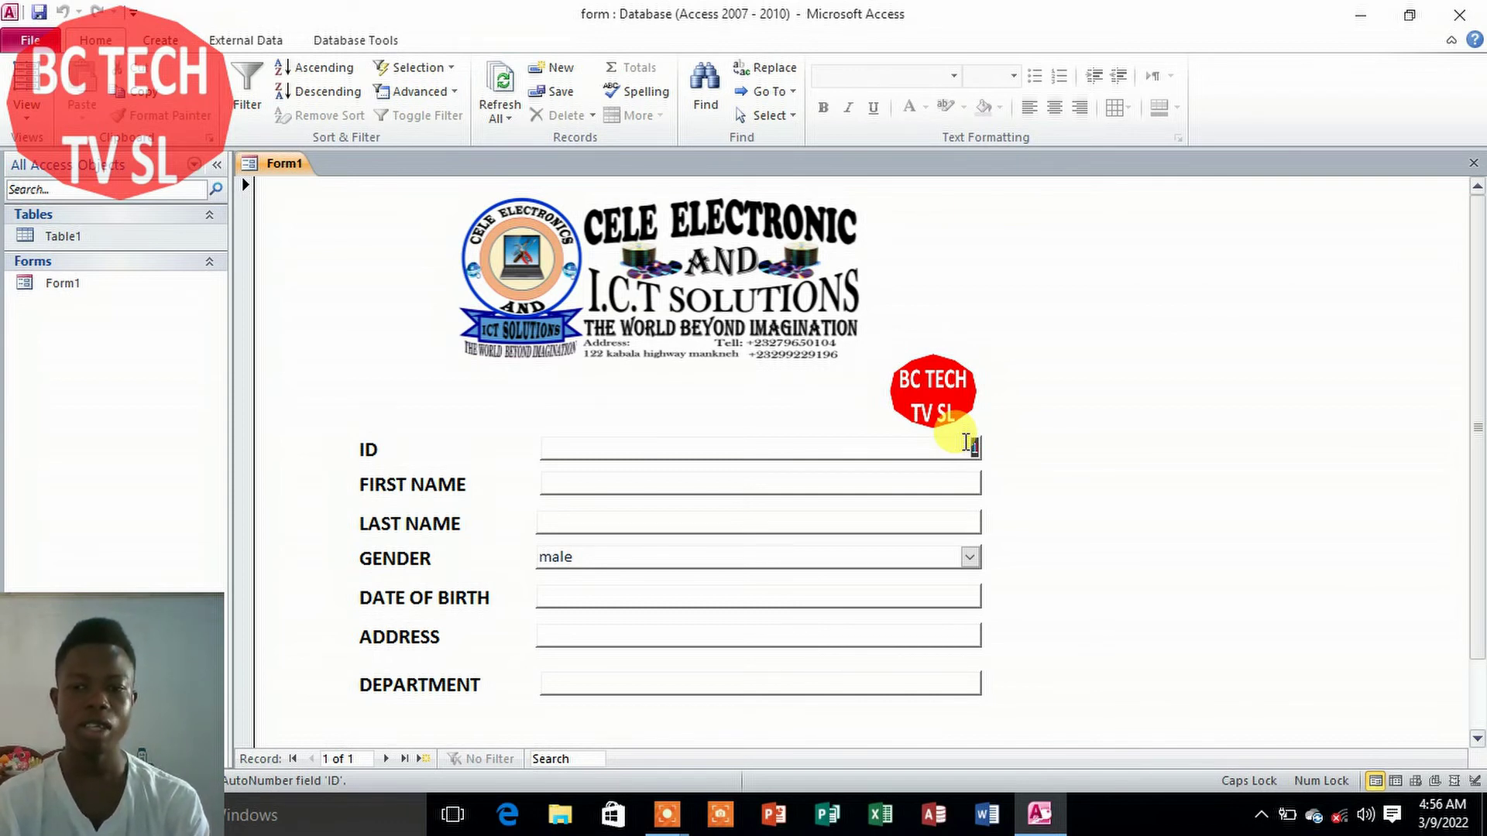
# Step: Type the student's first name and surname into FIRST NAME, fixing capitalization typos
pyautogui.click(625, 480)
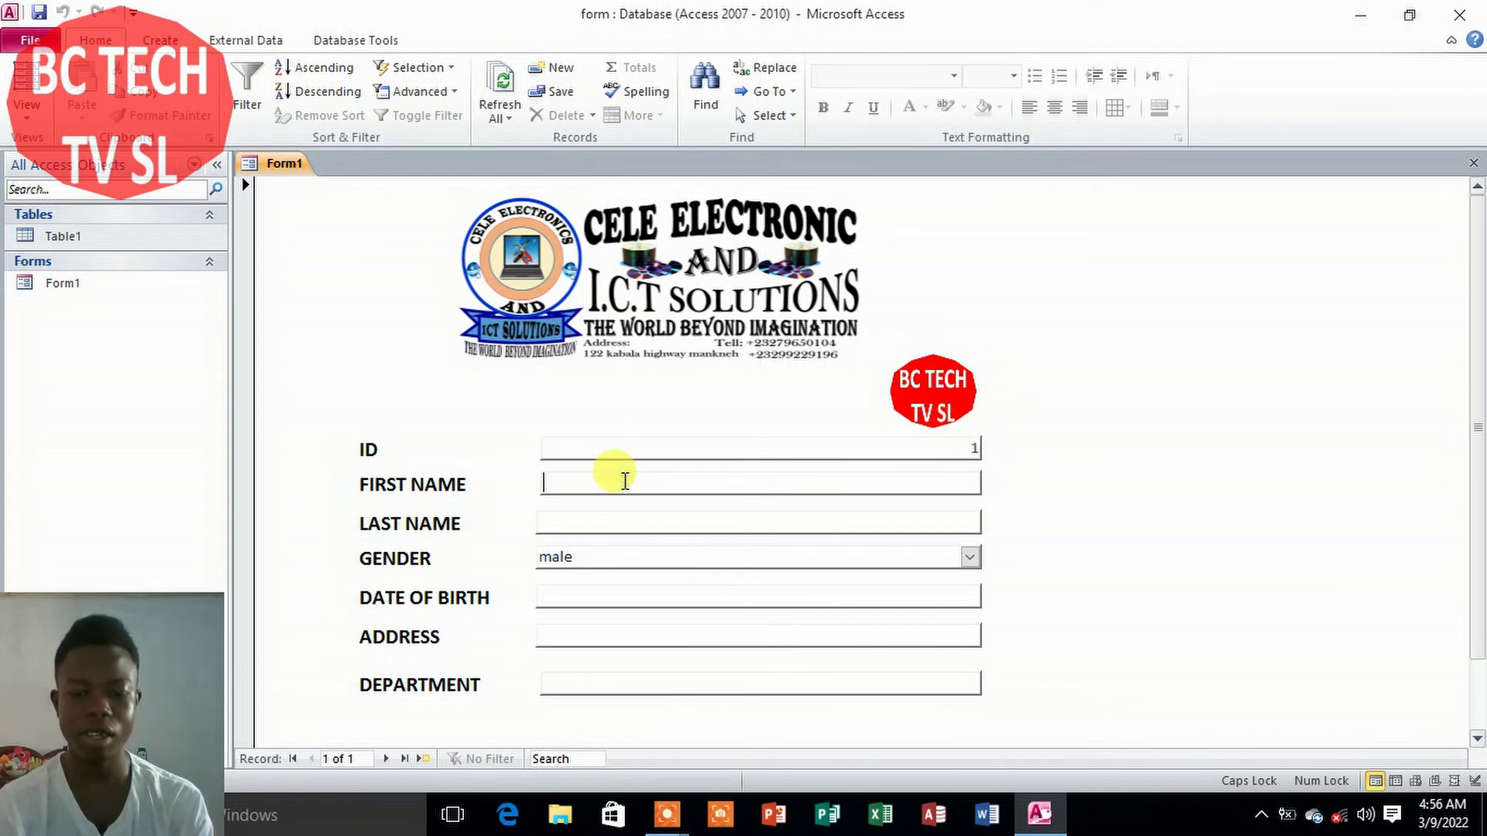
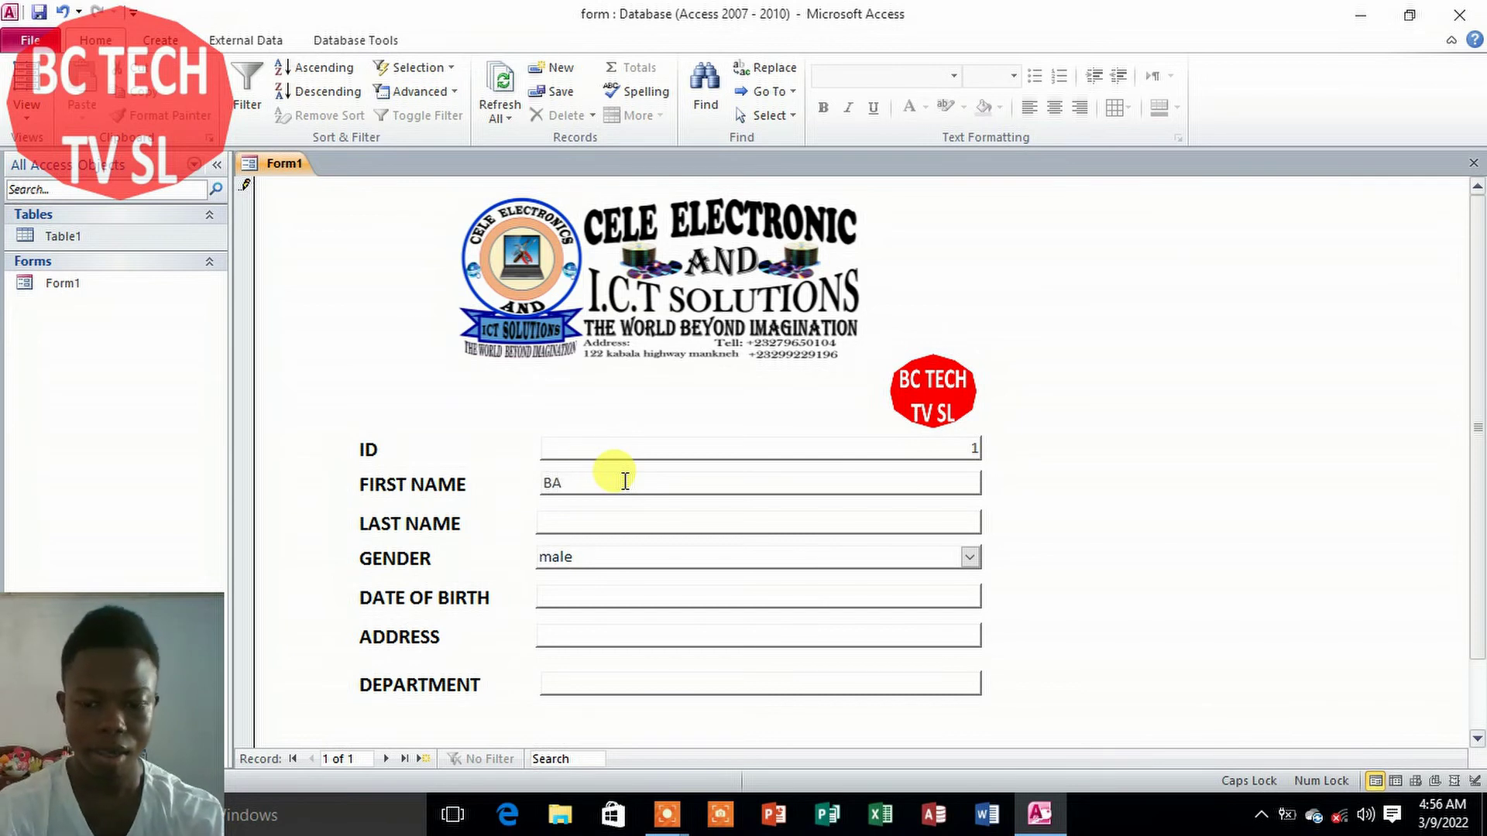
pyautogui.press('capslock')
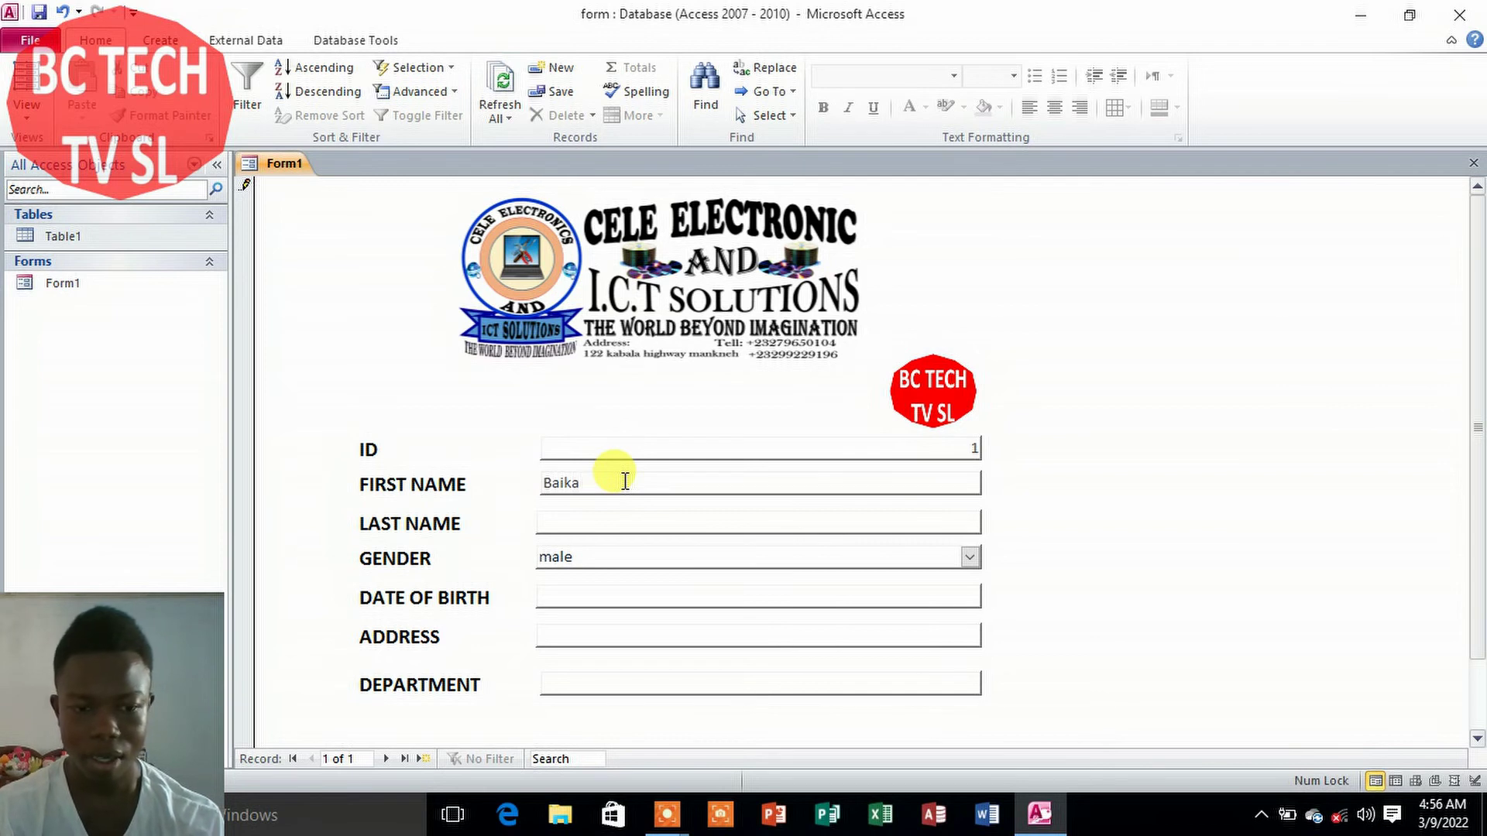
pyautogui.press('capslock')
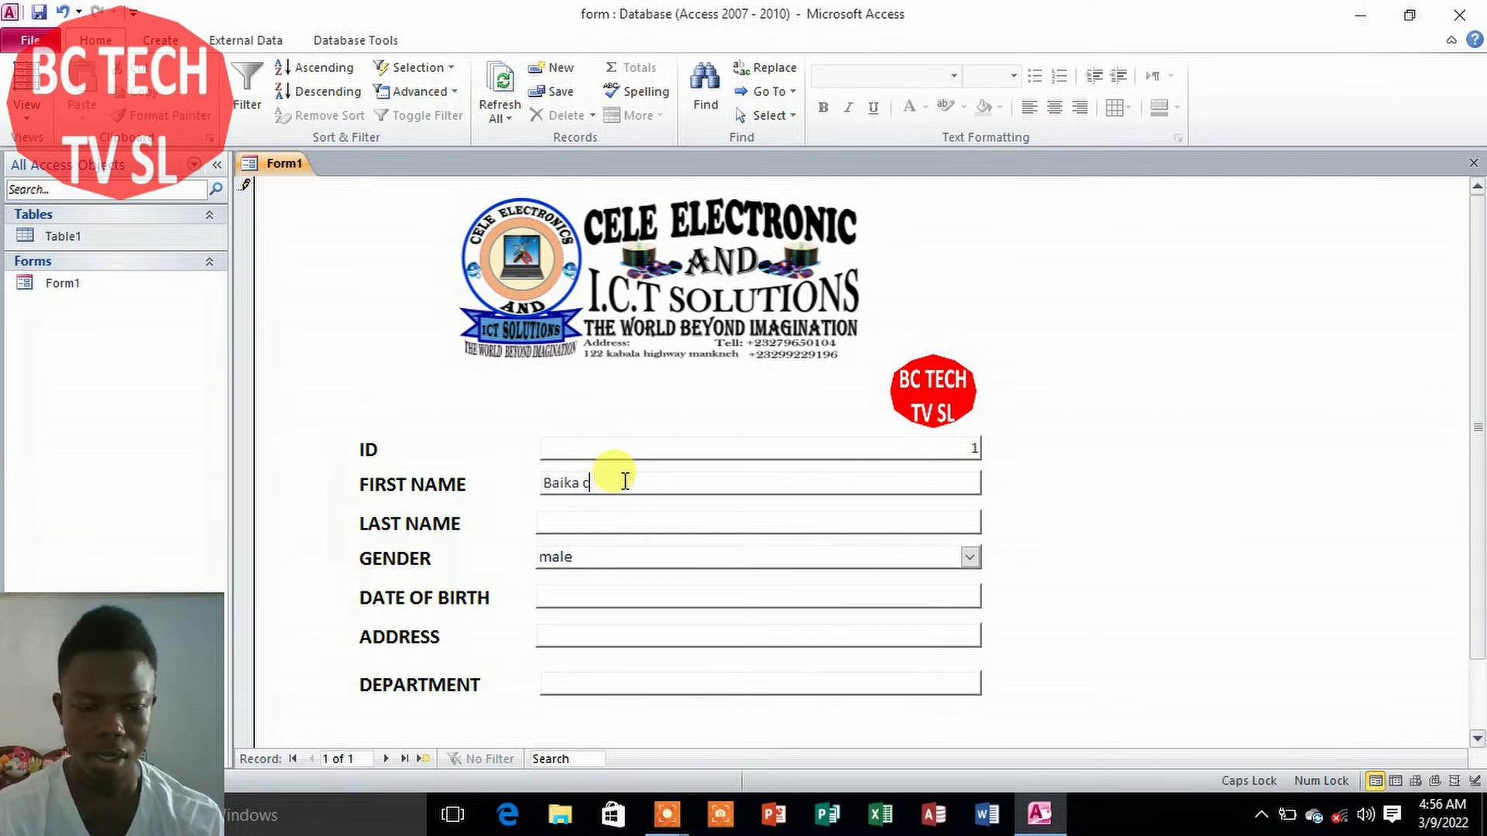
pyautogui.press('capslock')
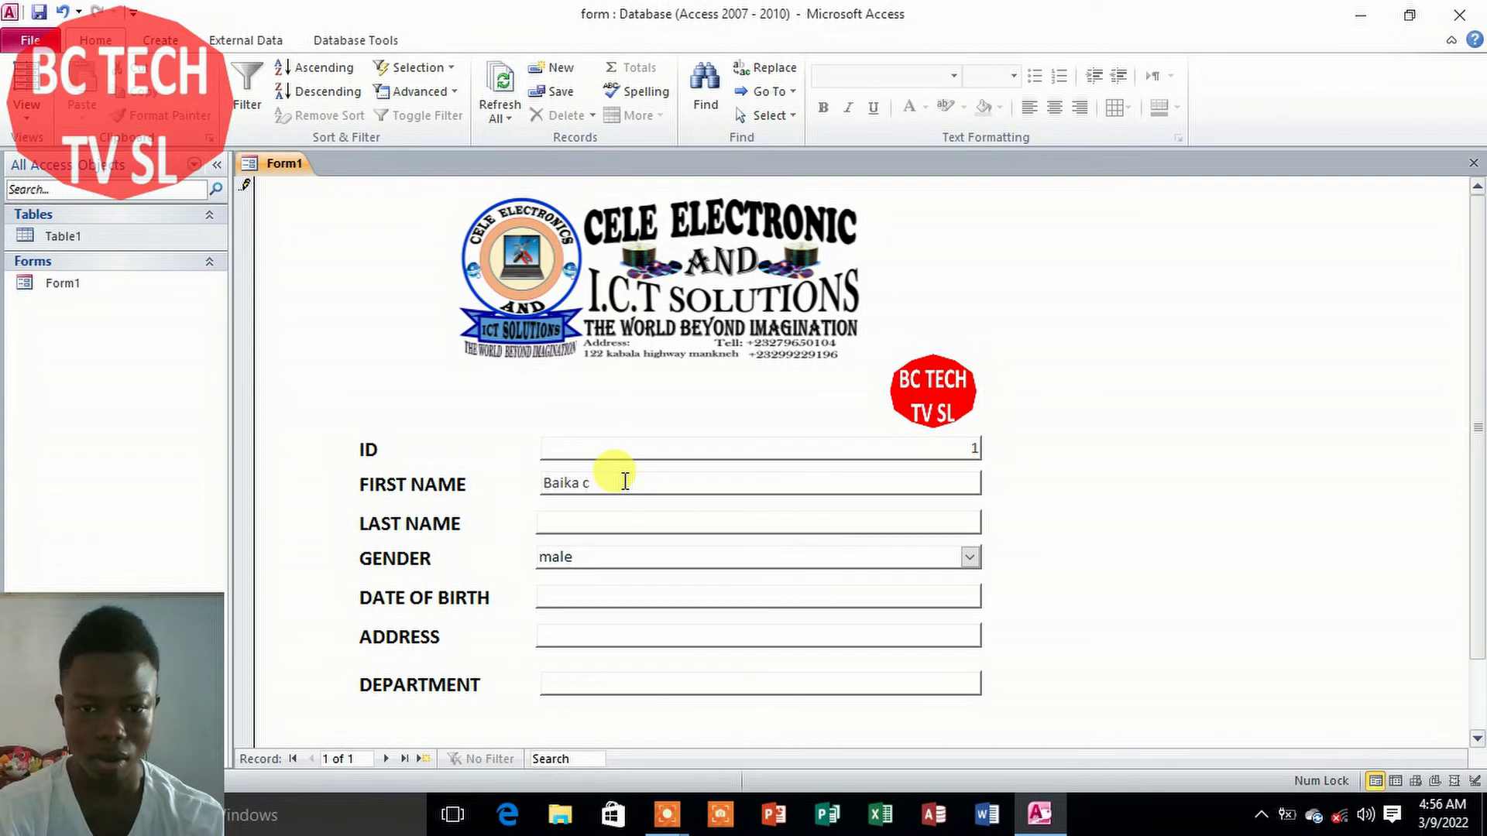
pyautogui.press('capslock')
pyautogui.press('capslock')
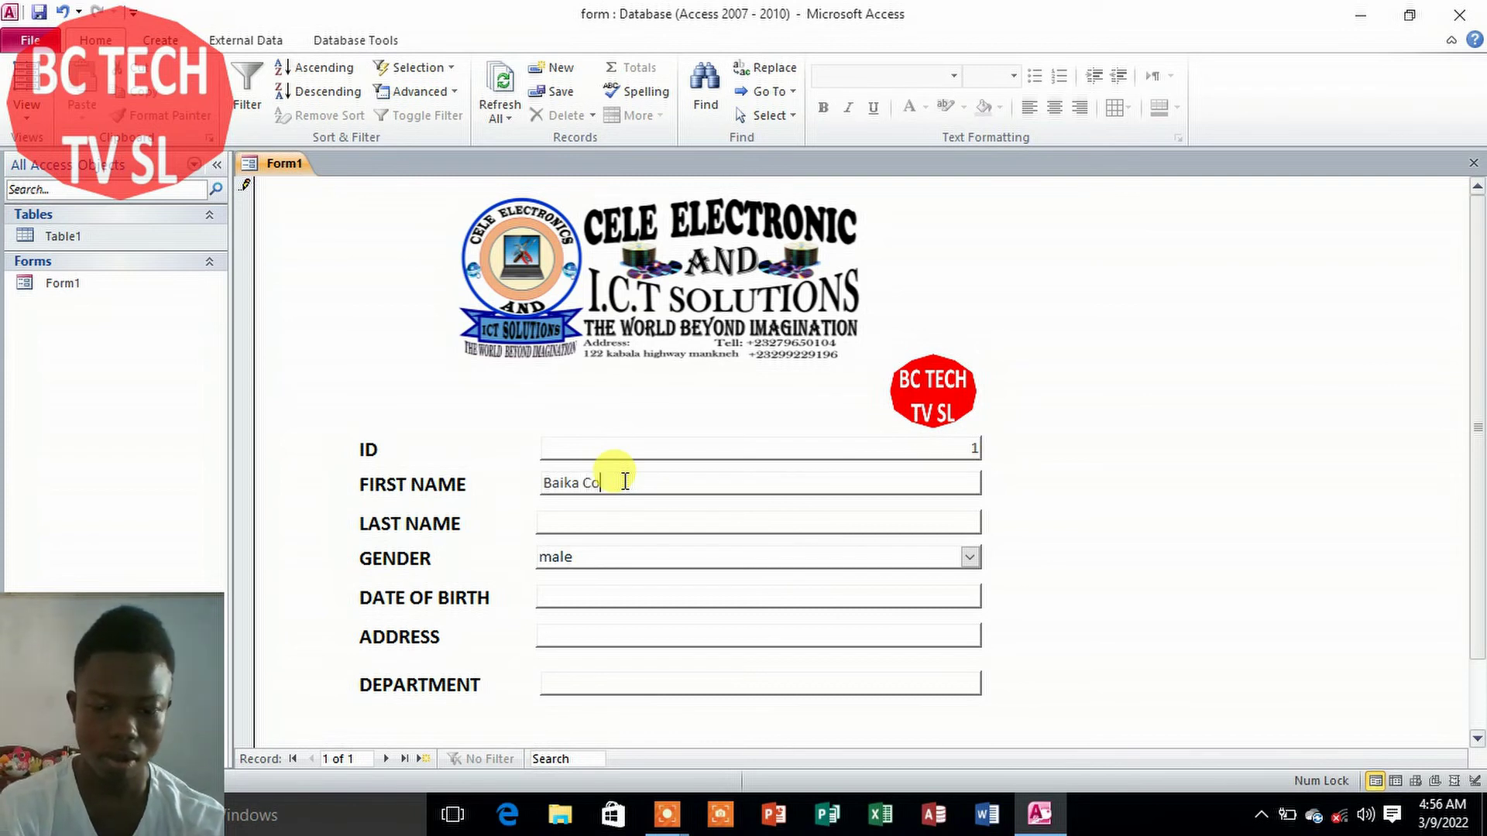
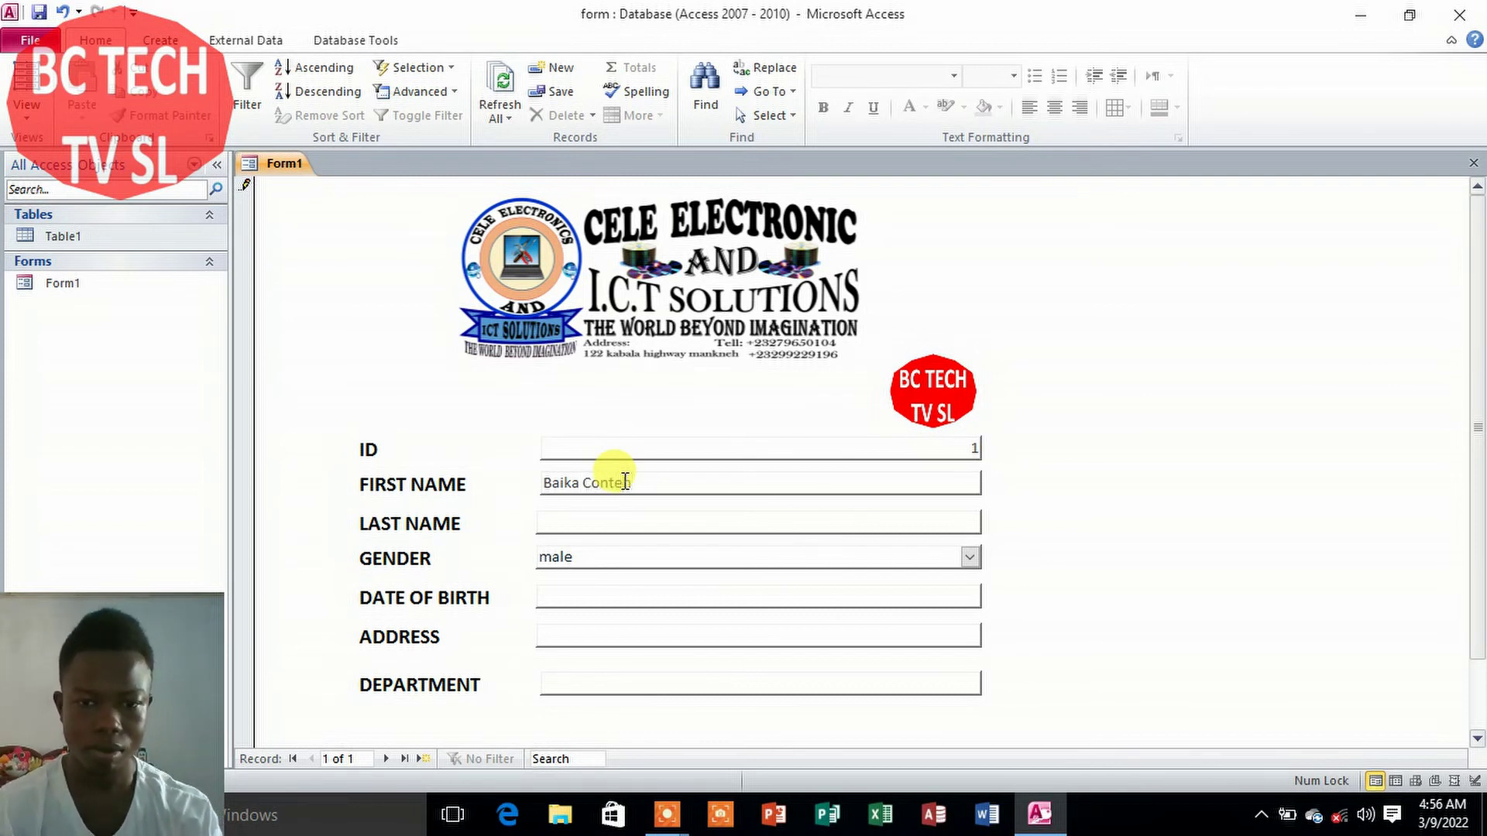
# Step: Remove the surname from FIRST NAME and enter it in the LAST NAME field
pyautogui.click(612, 523)
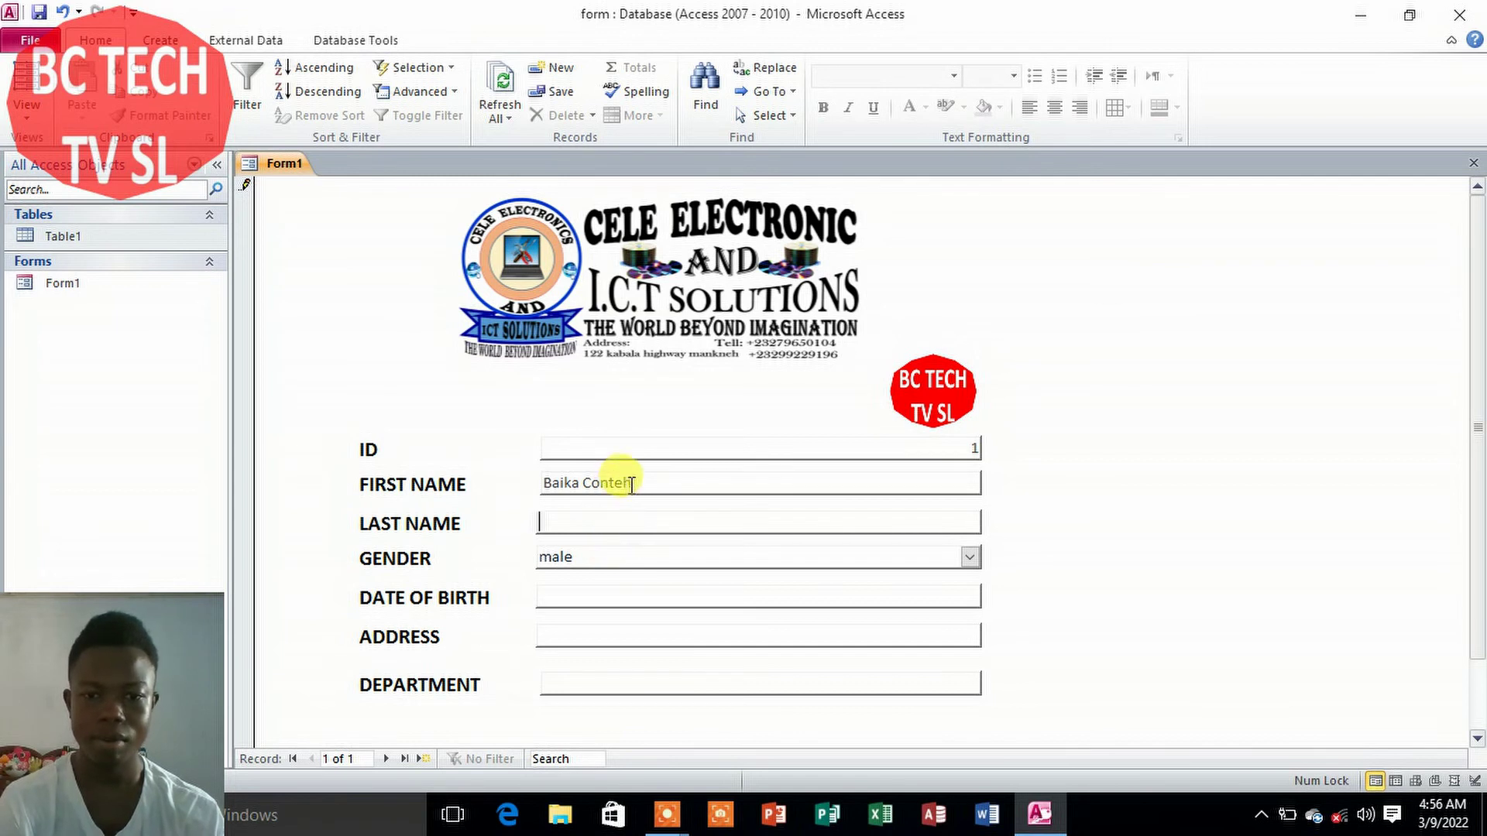
pyautogui.moveTo(648, 483); pyautogui.dragTo(582, 482)
pyautogui.press('BackSpace')
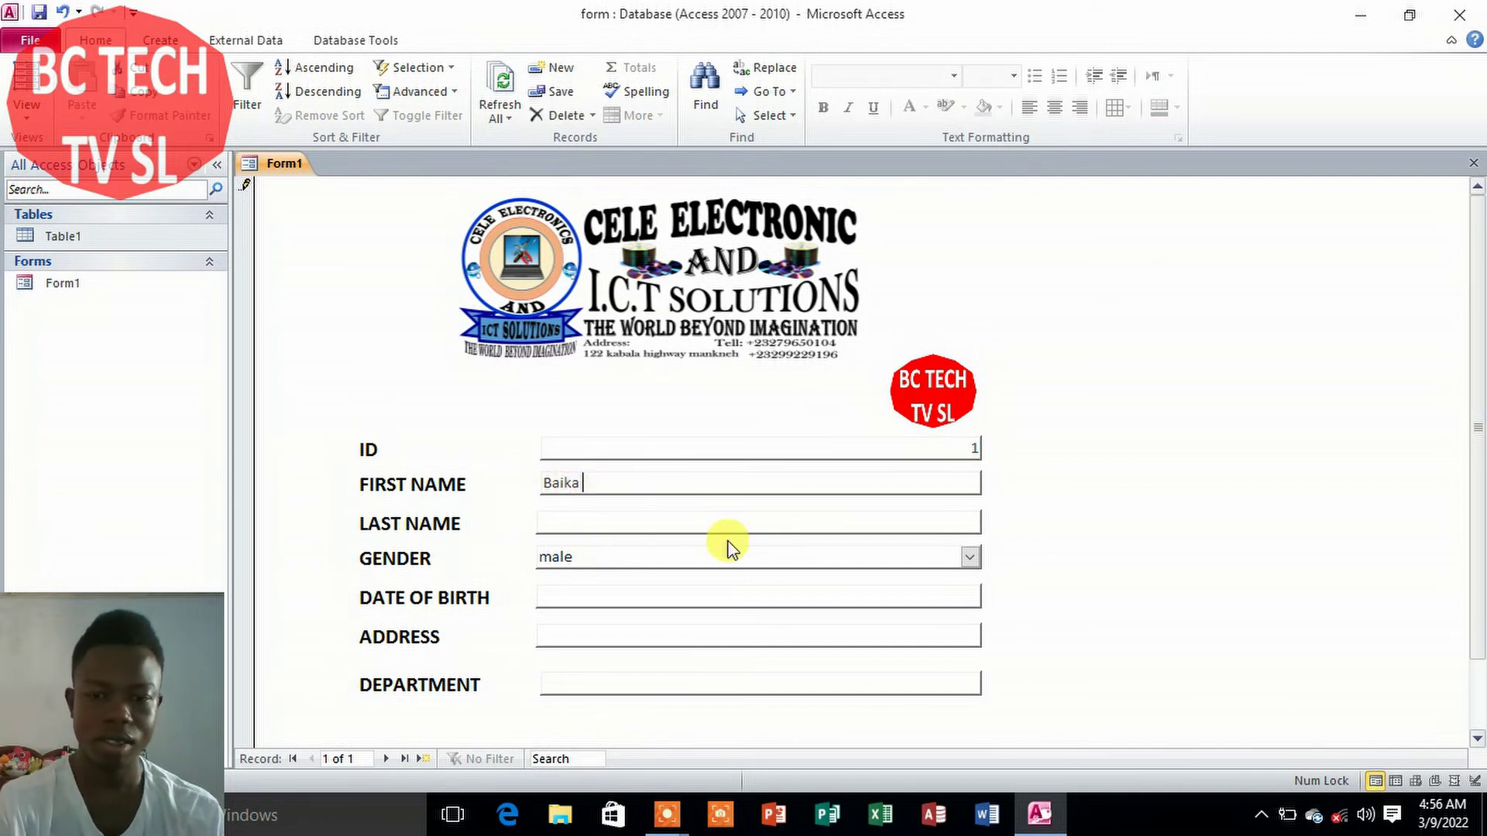
pyautogui.click(568, 516)
pyautogui.write('co')
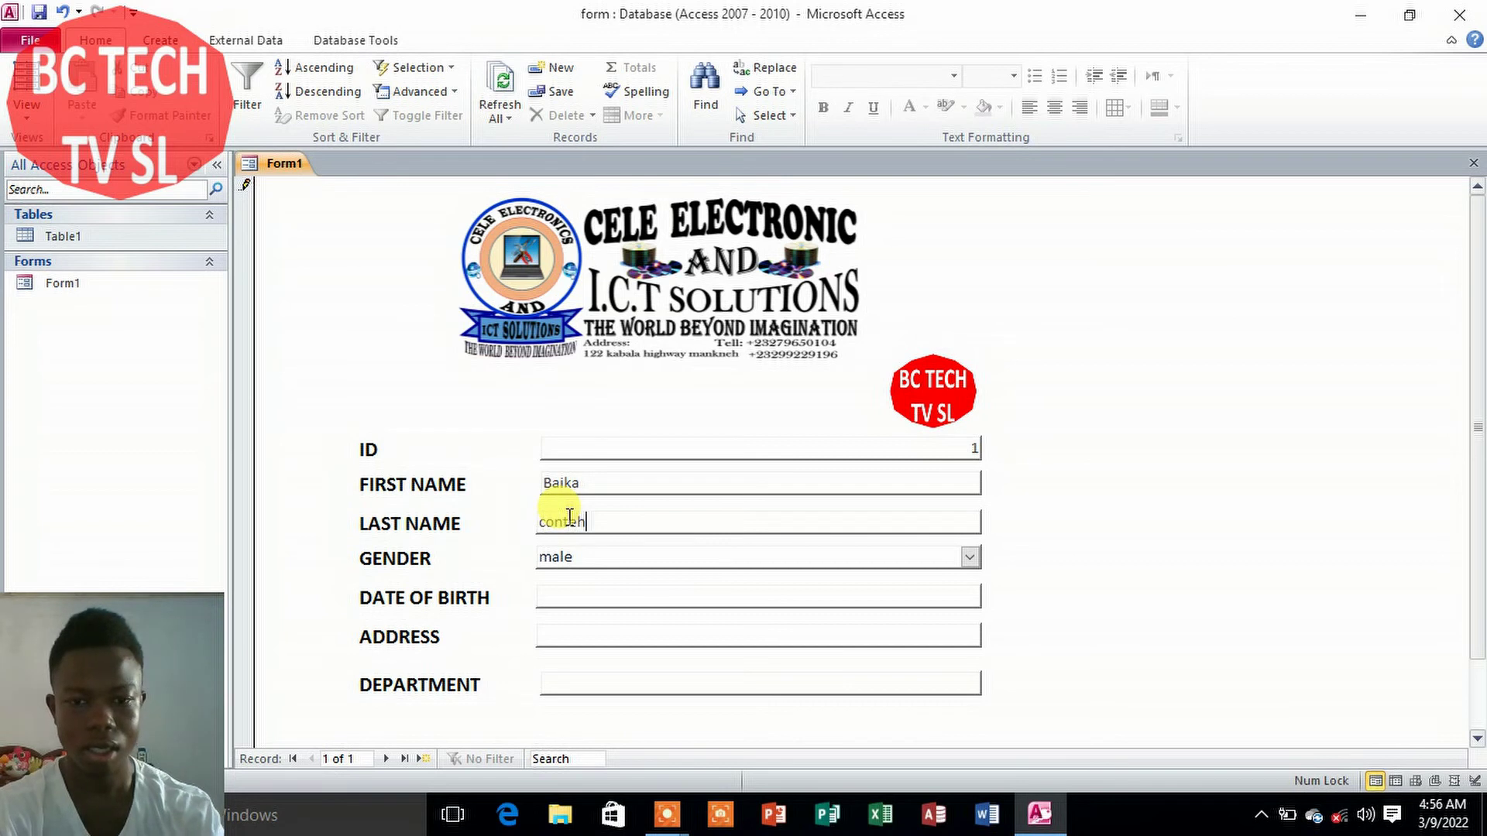
pyautogui.write('nteh')
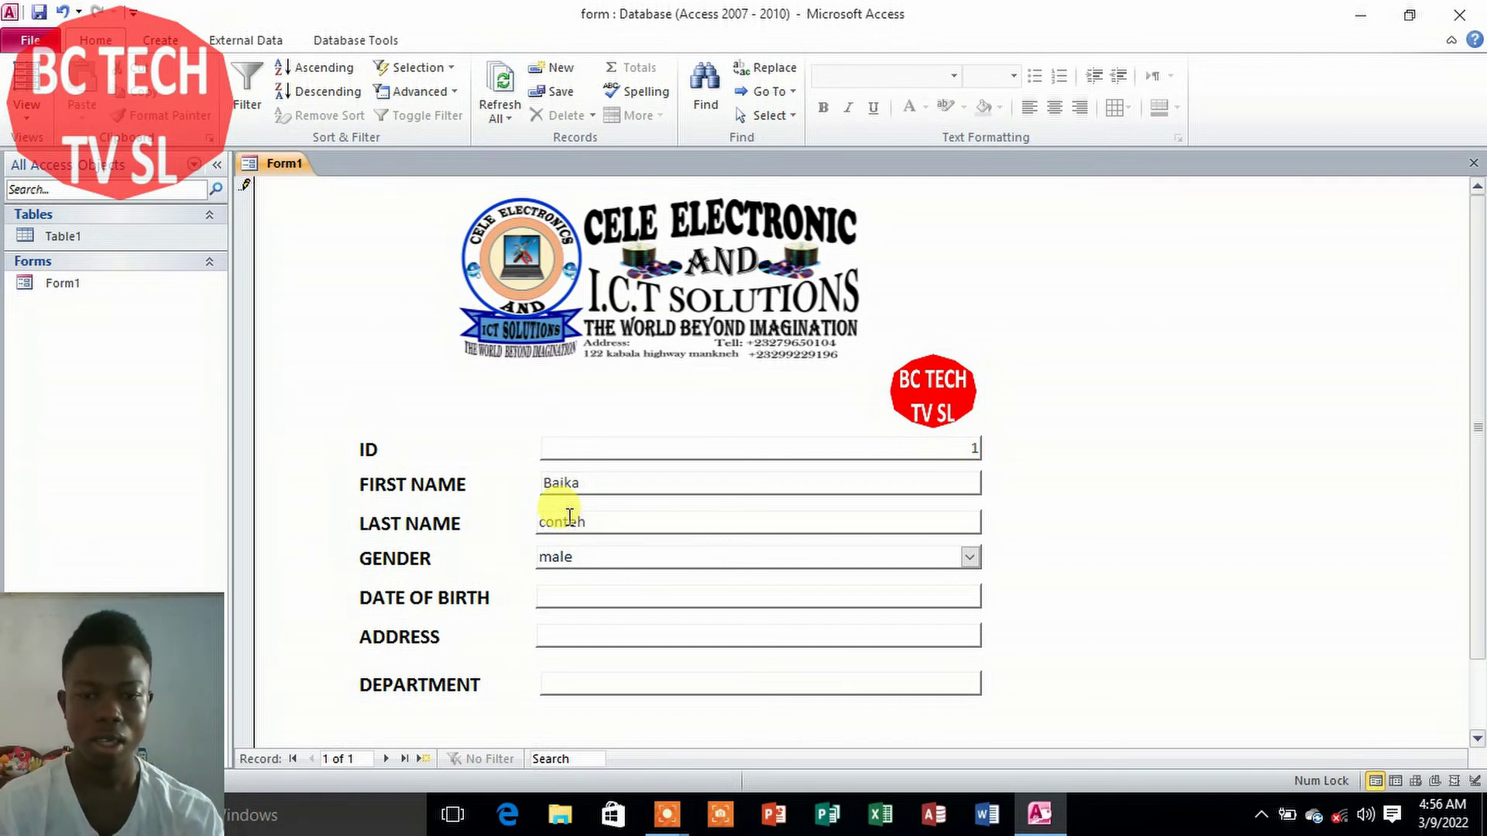
# Step: Set the GENDER combo box to male
pyautogui.click(970, 557)
pyautogui.click(598, 578)
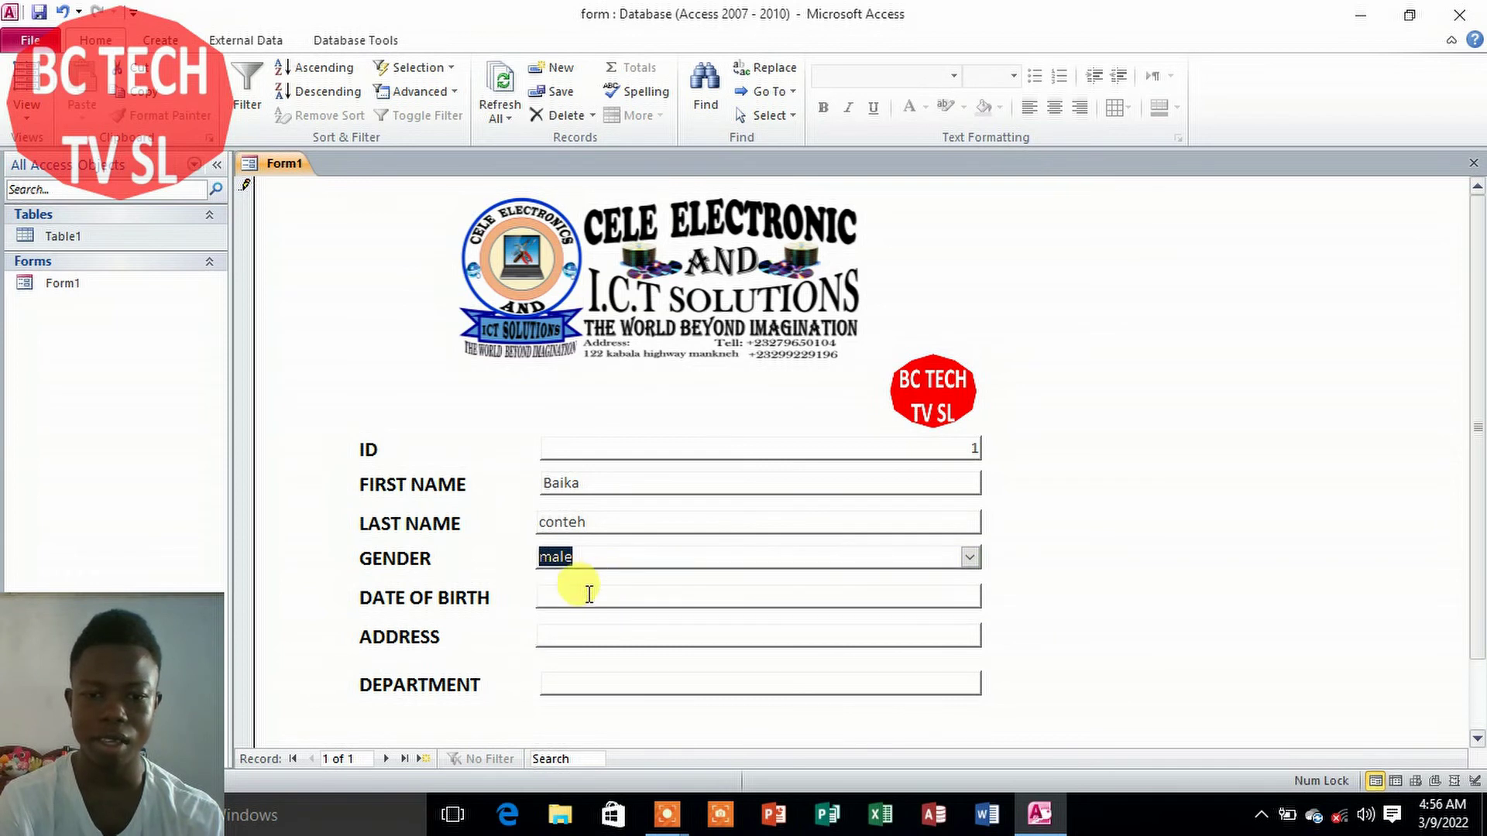
pyautogui.click(599, 590)
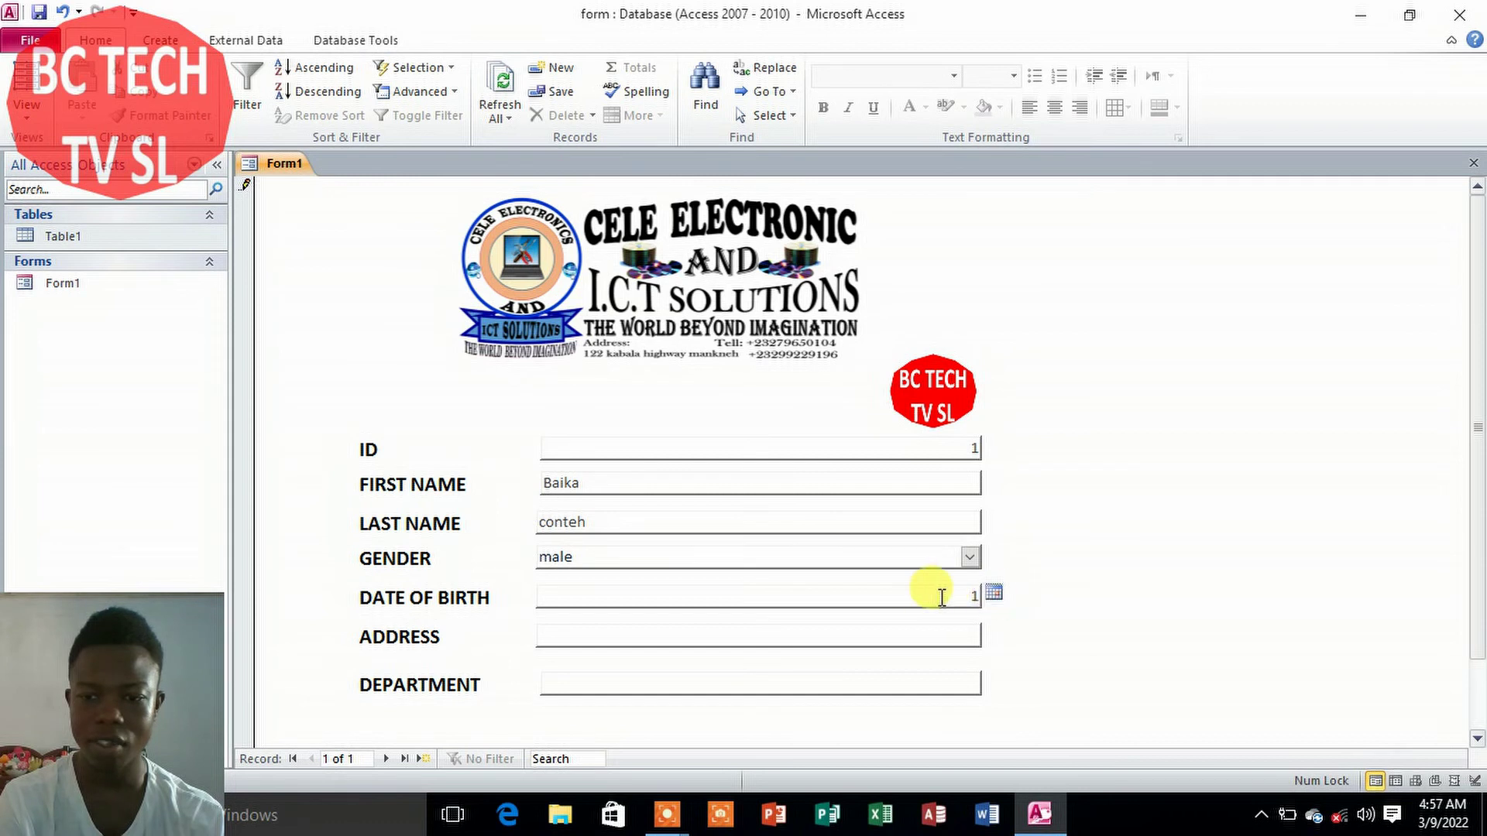
# Step: Fill DATE OF BIRTH with today's date, 3/9/2022, using the calendar picker
pyautogui.click(994, 596)
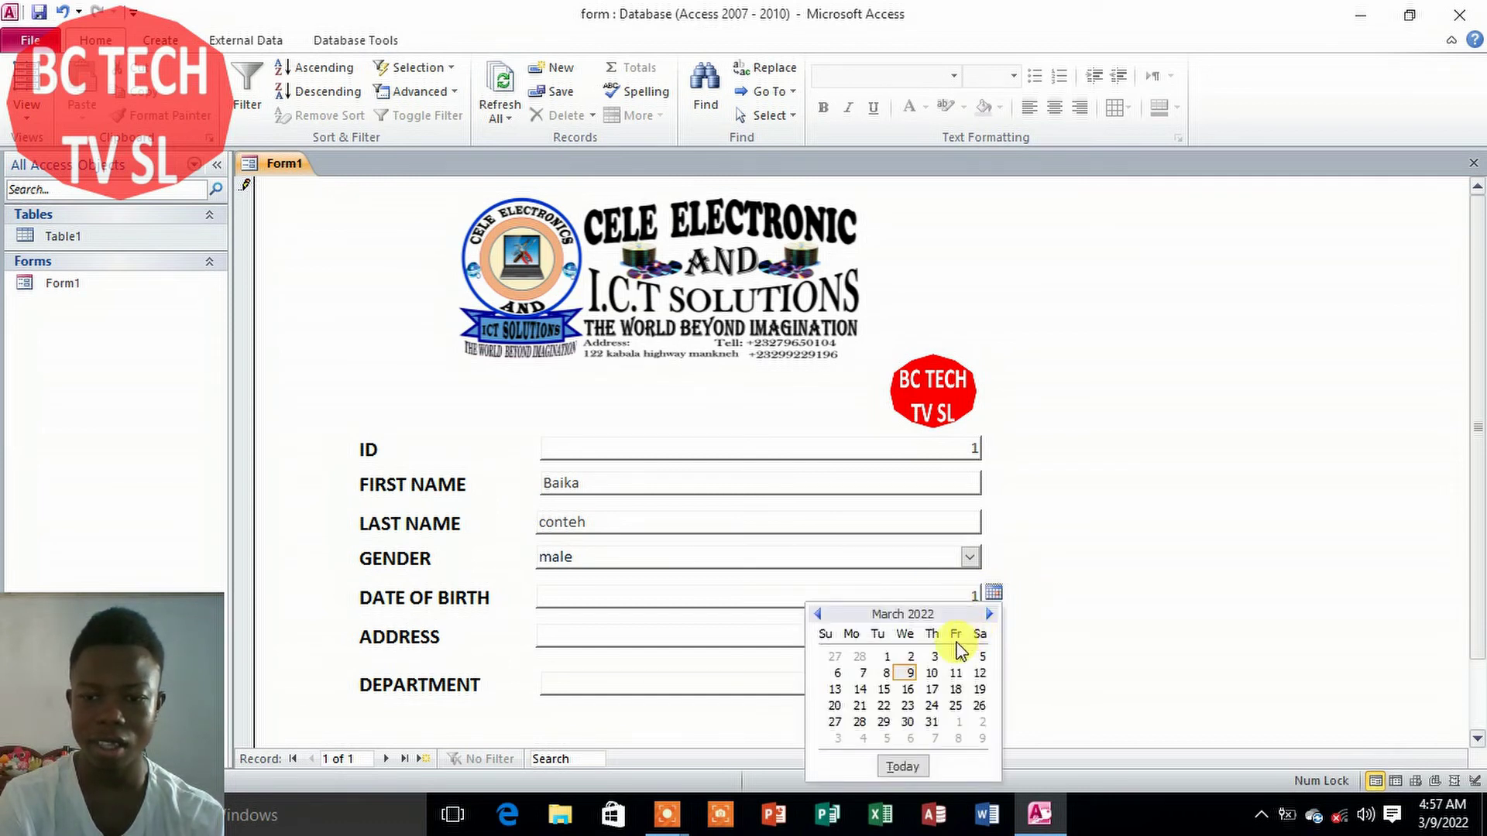
pyautogui.click(901, 767)
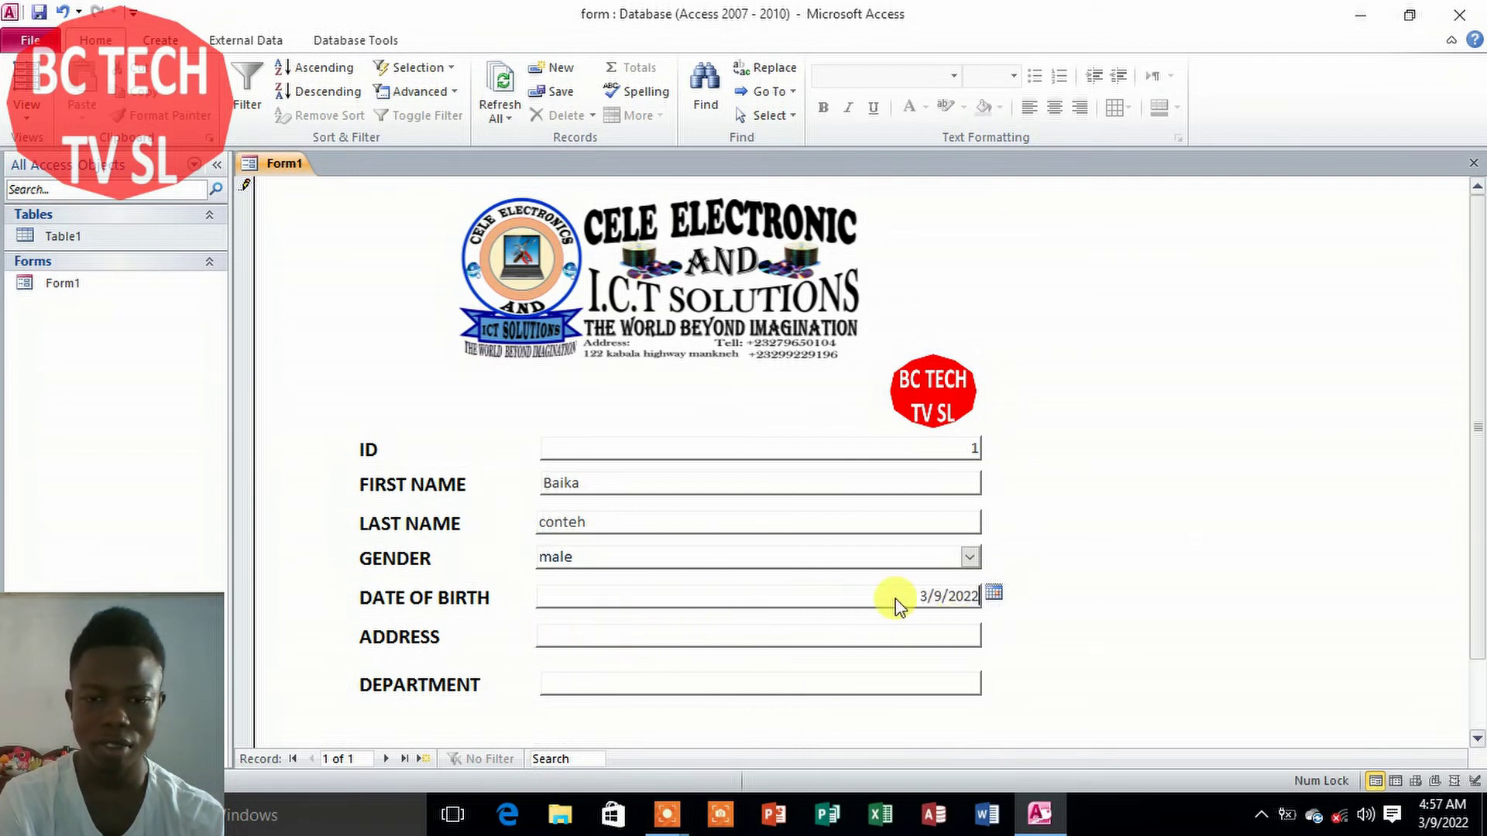
pyautogui.click(994, 595)
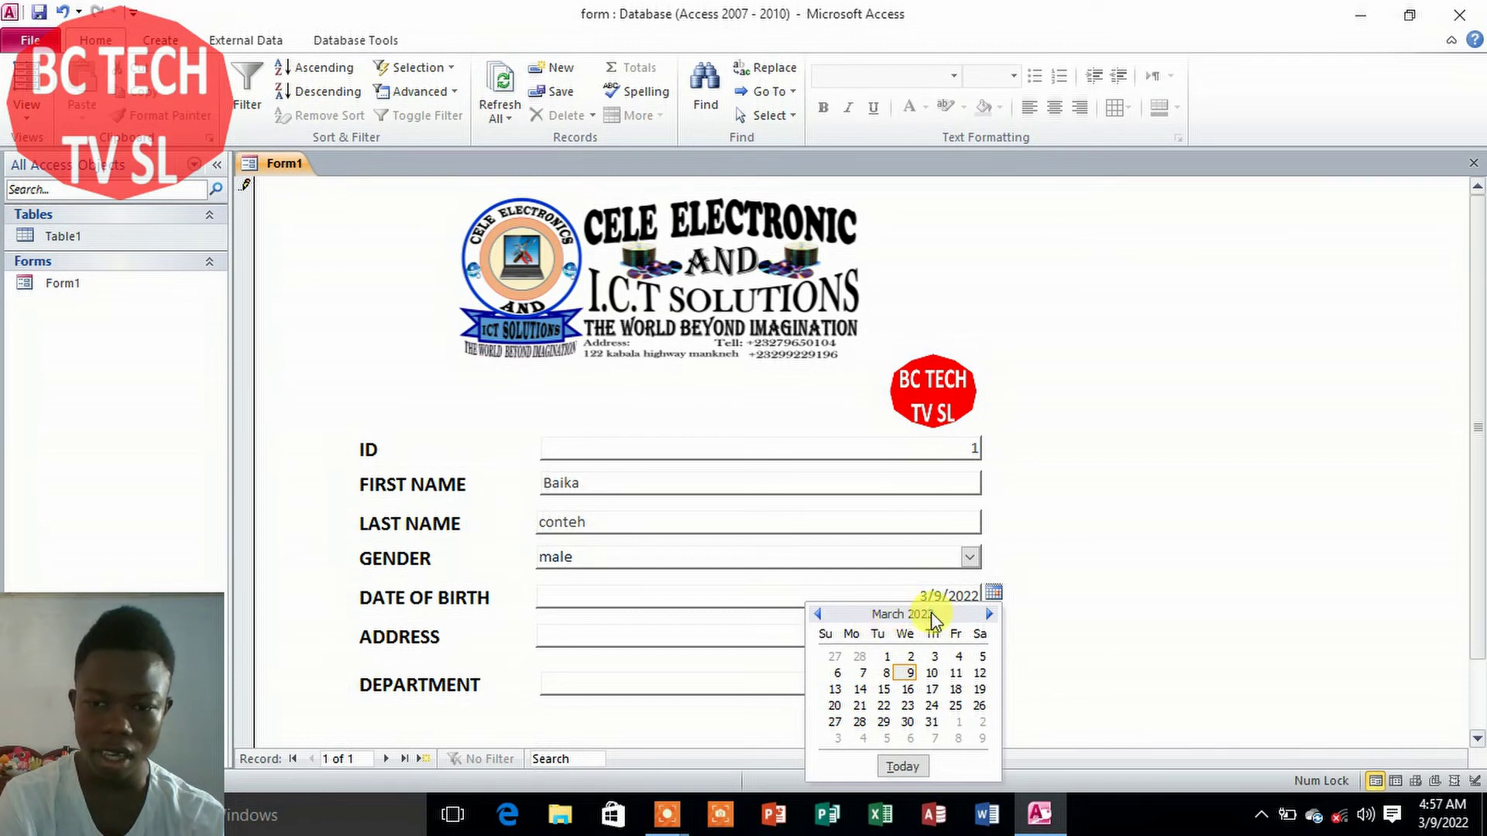
pyautogui.click(821, 614)
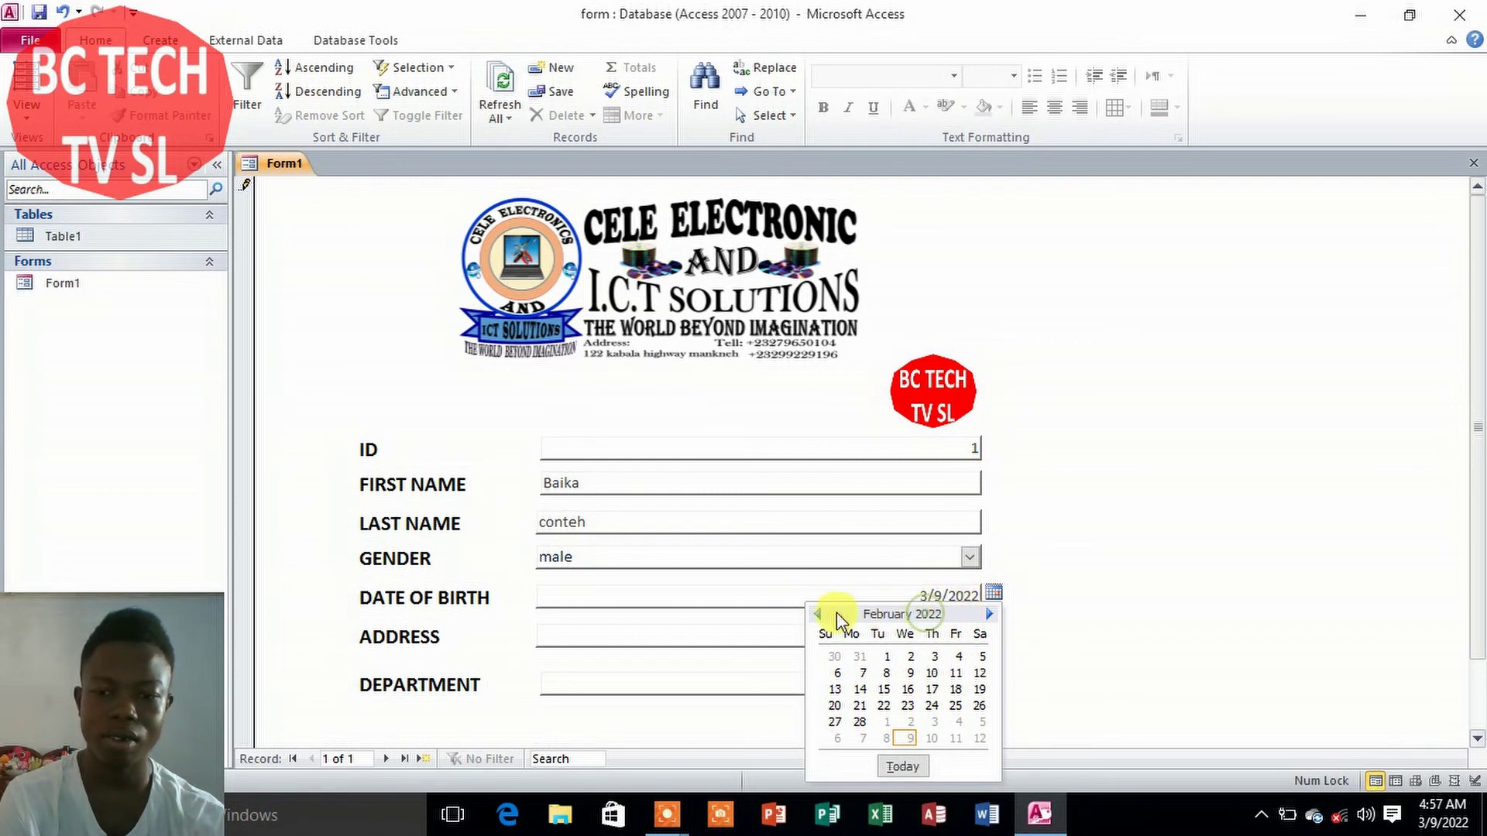
pyautogui.click(785, 616)
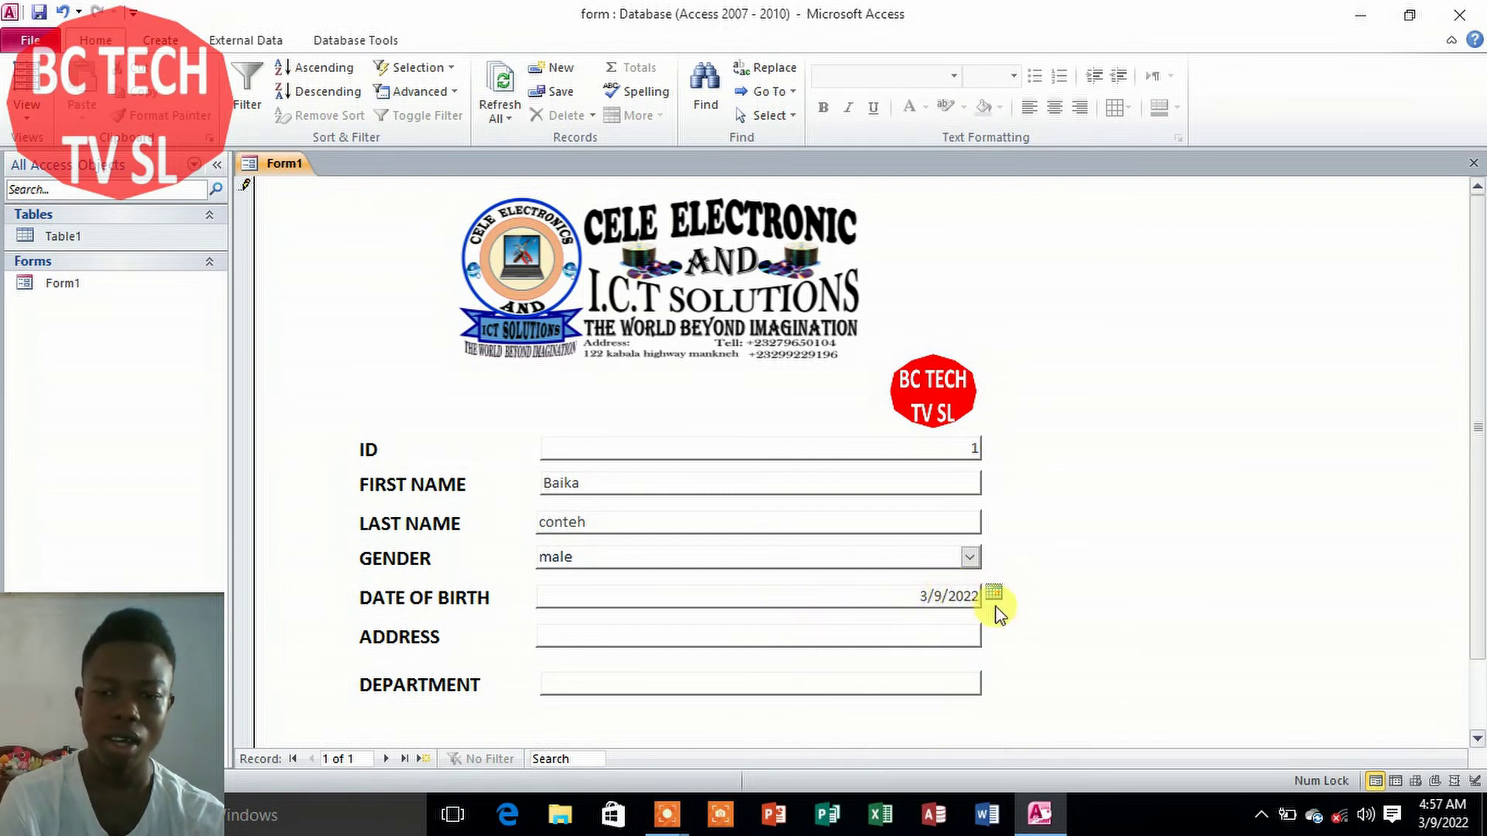
pyautogui.click(572, 637)
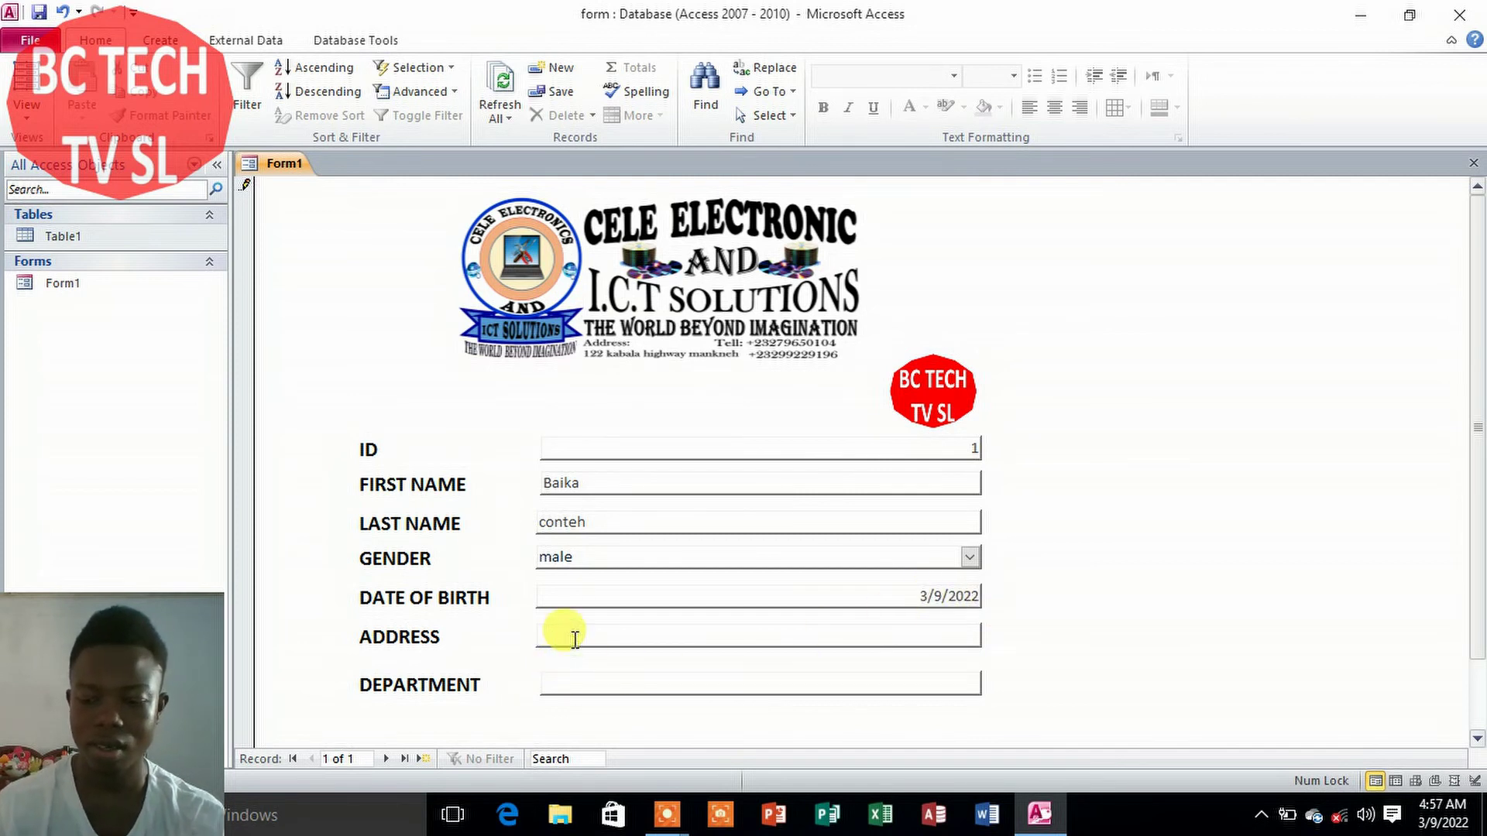
# Step: Enter makeni as the first student's address and science as the department
pyautogui.write('mal')
pyautogui.write('eni')
pyautogui.click(573, 677)
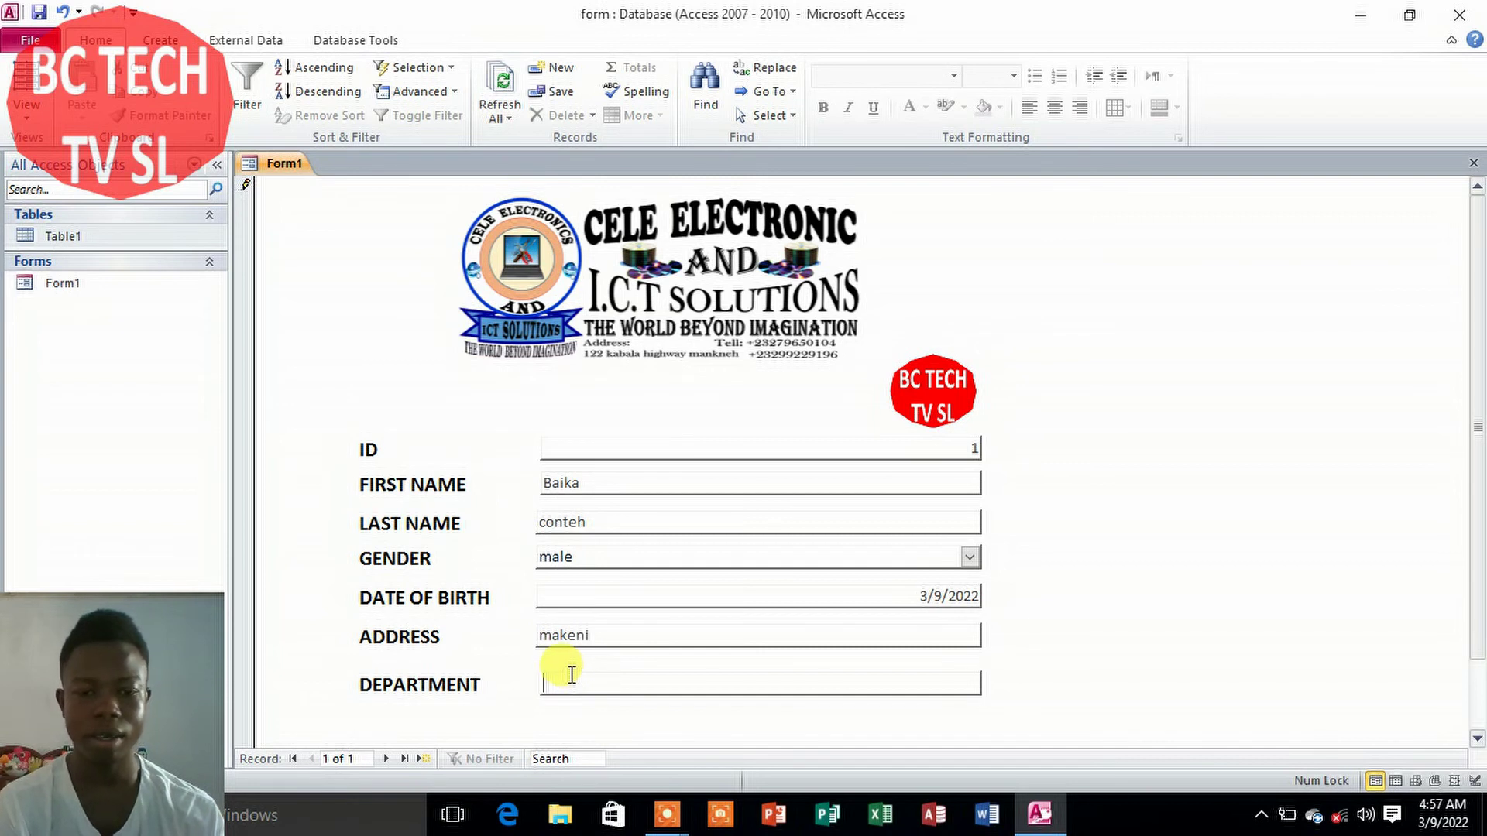
pyautogui.write('science')
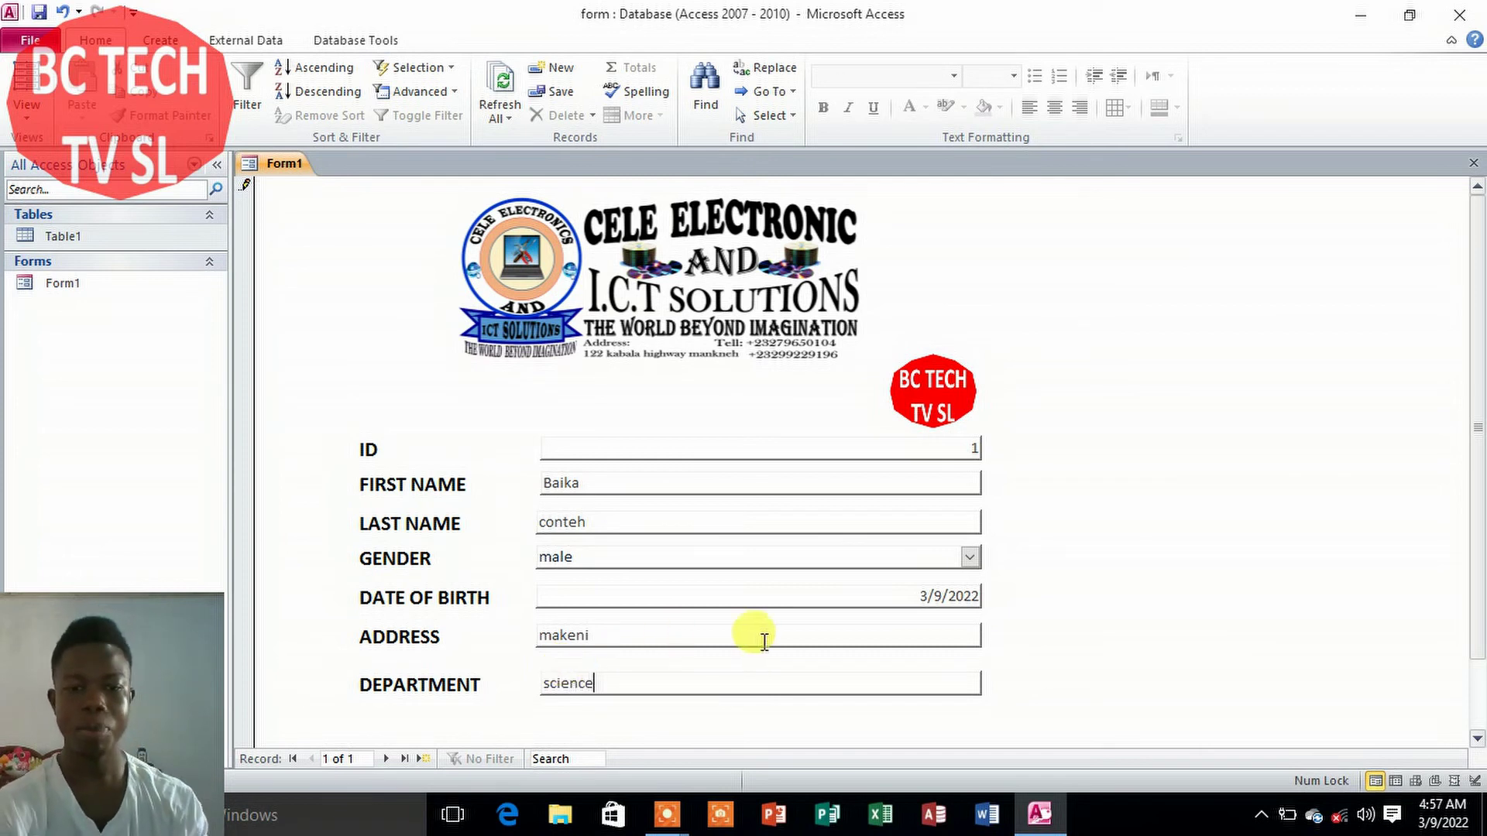
pyautogui.scroll(-2, 899, 665)
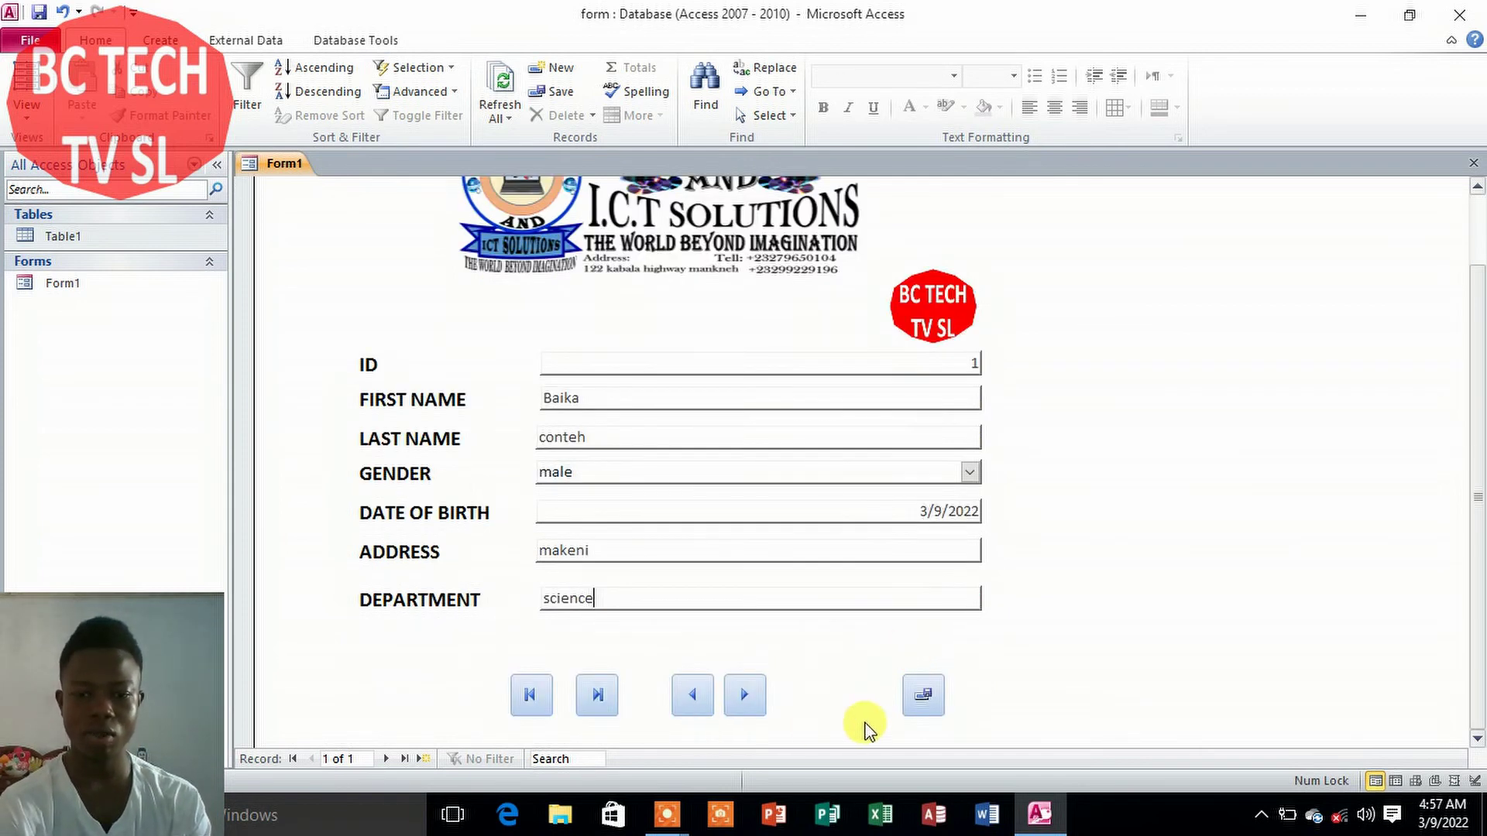
# Step: Save the first student's record, browse between records 1 and 2, and end on blank record 2
pyautogui.click(930, 700)
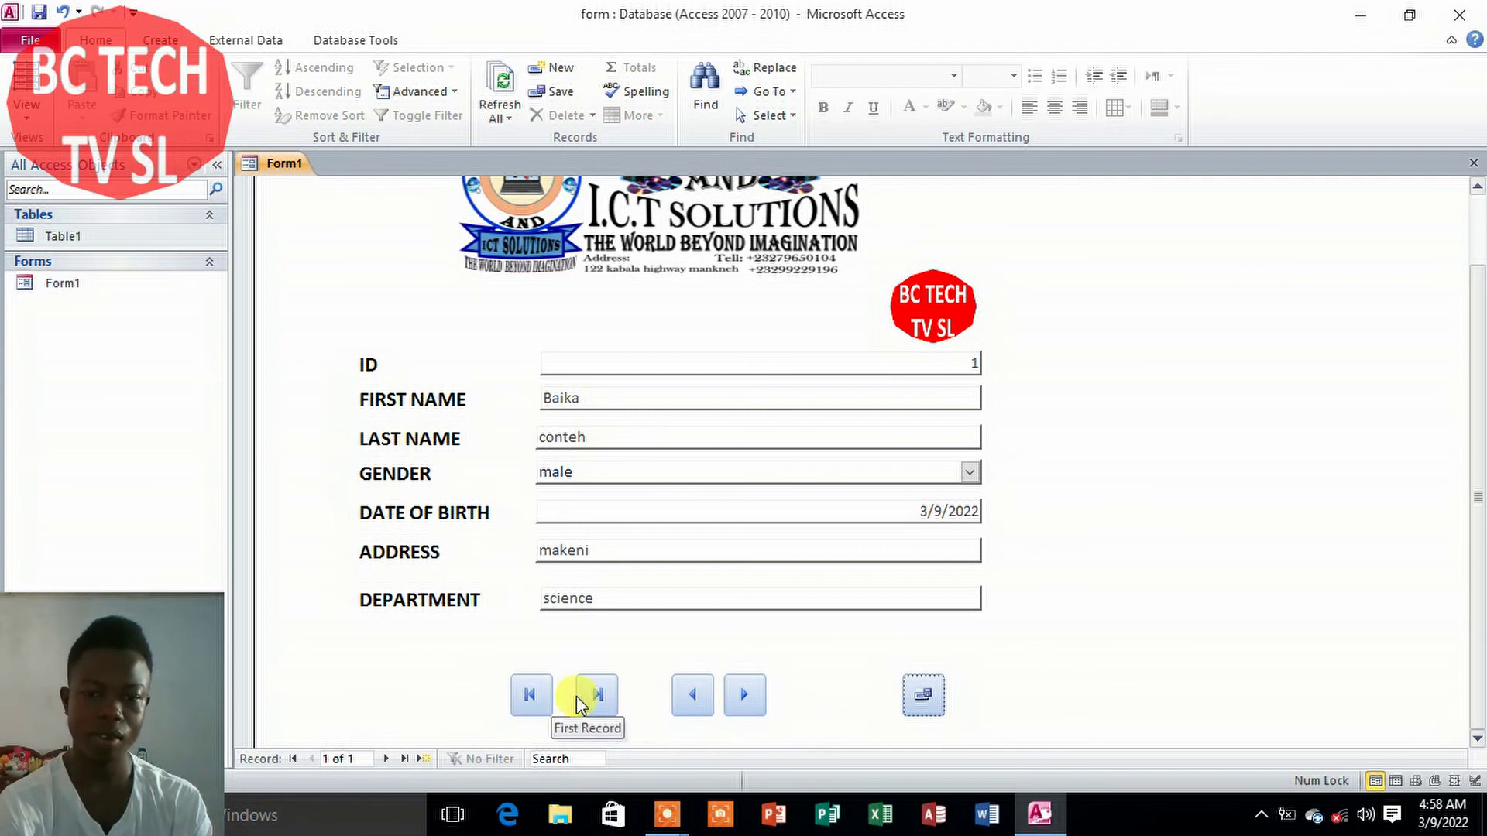
pyautogui.click(749, 699)
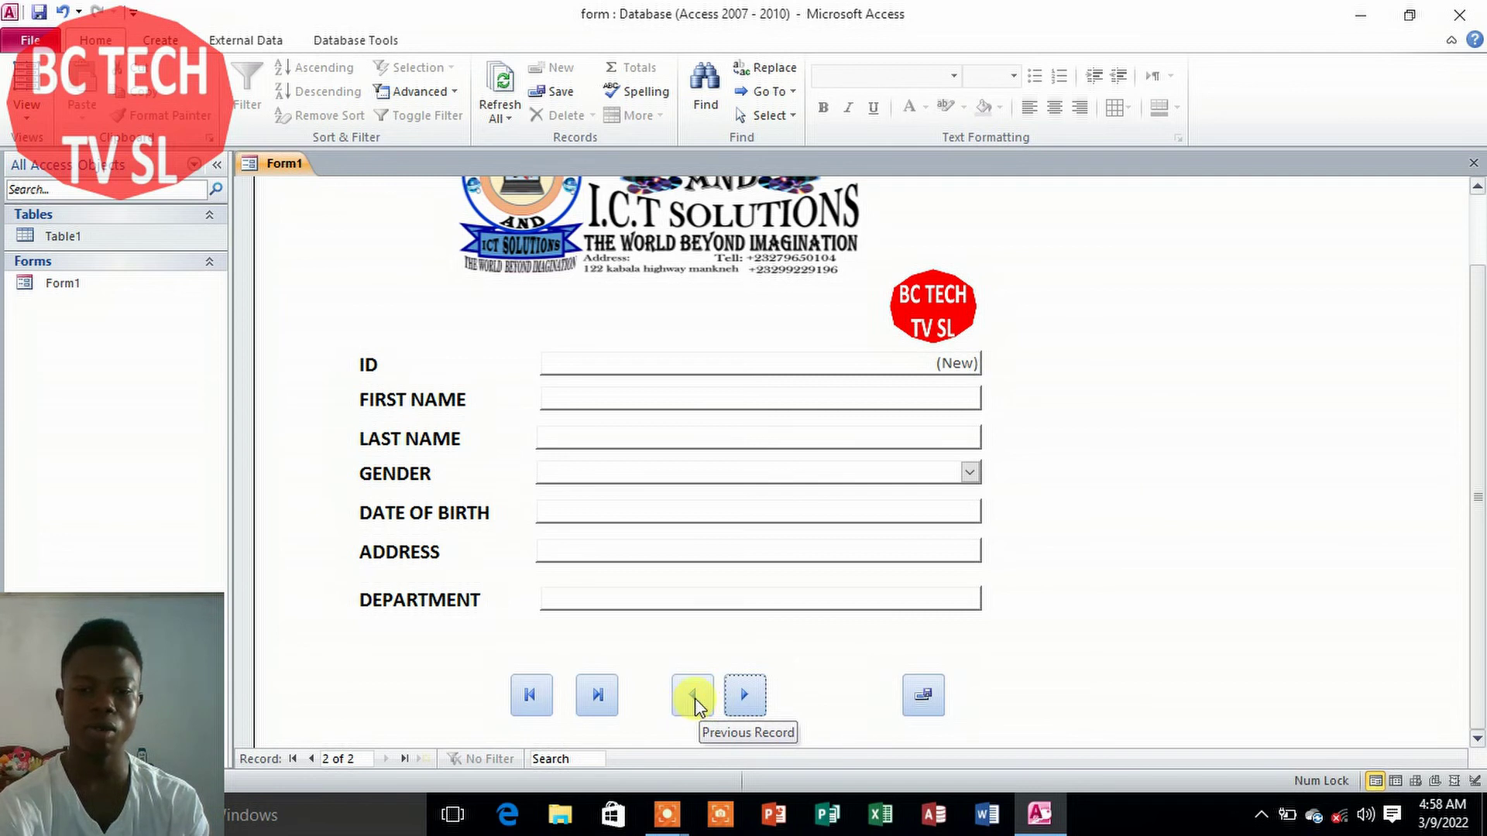
pyautogui.click(694, 705)
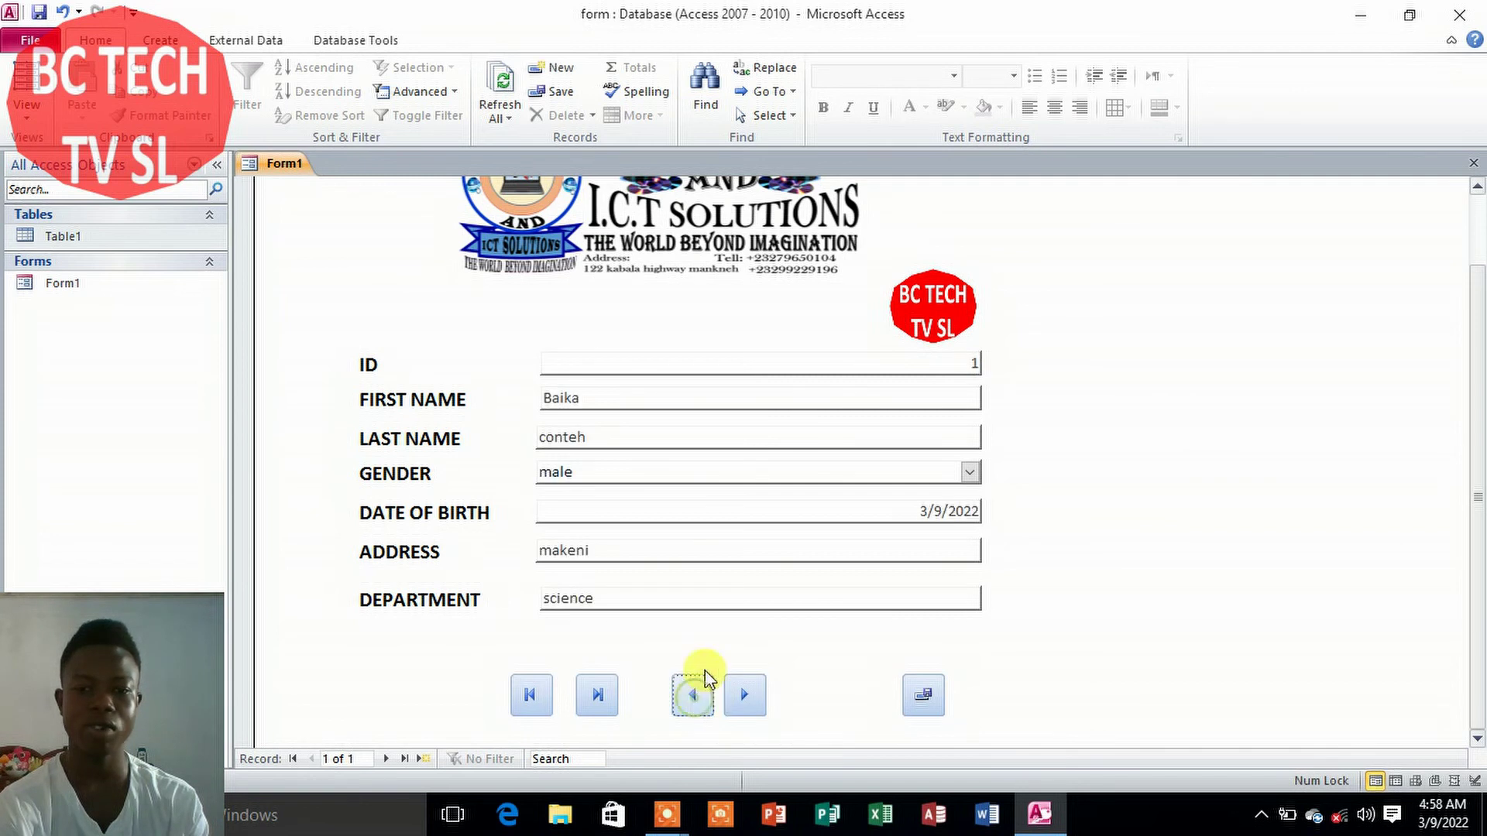
pyautogui.click(747, 697)
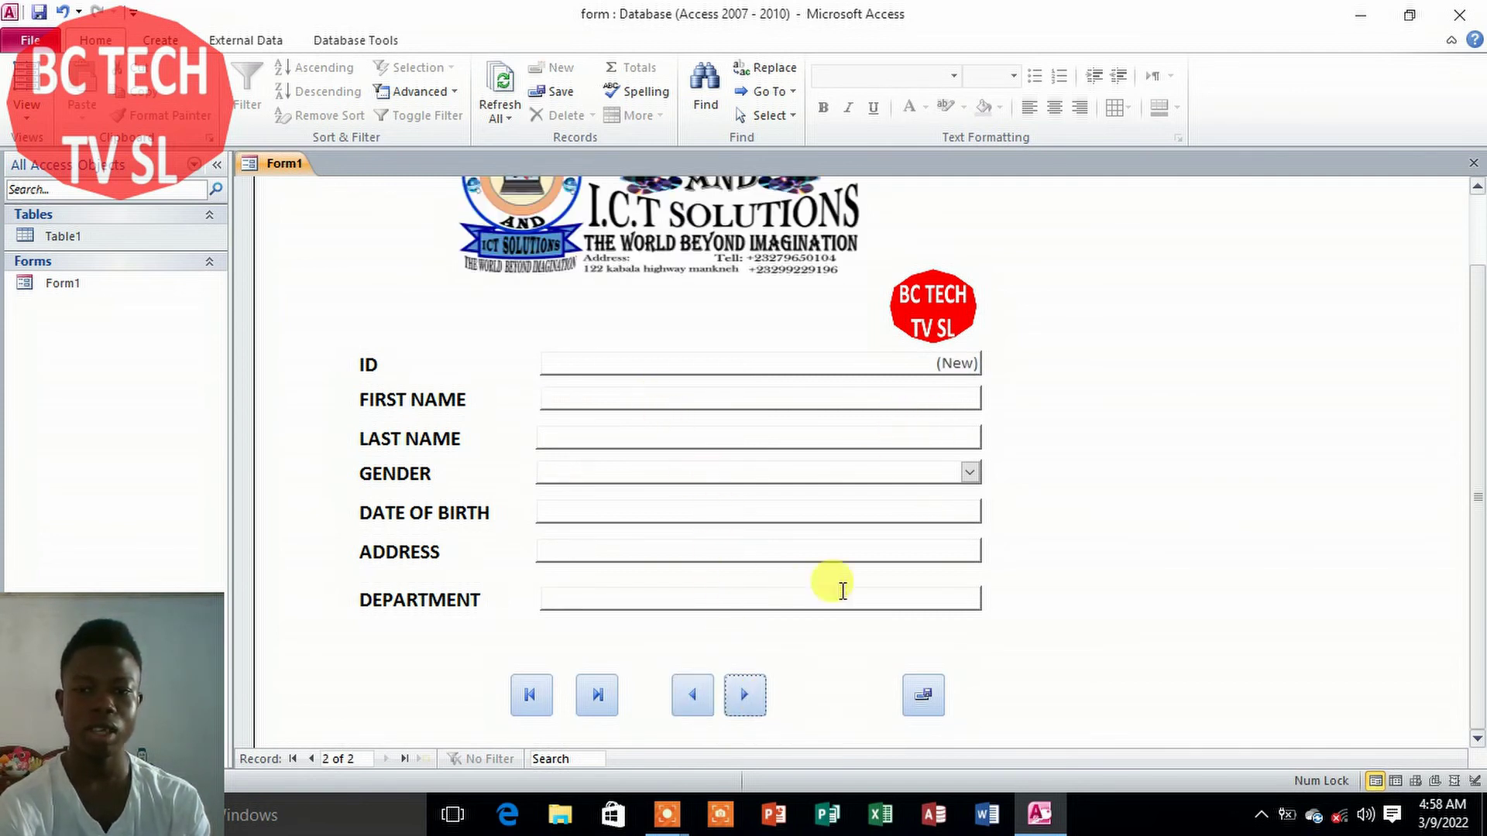
pyautogui.click(695, 701)
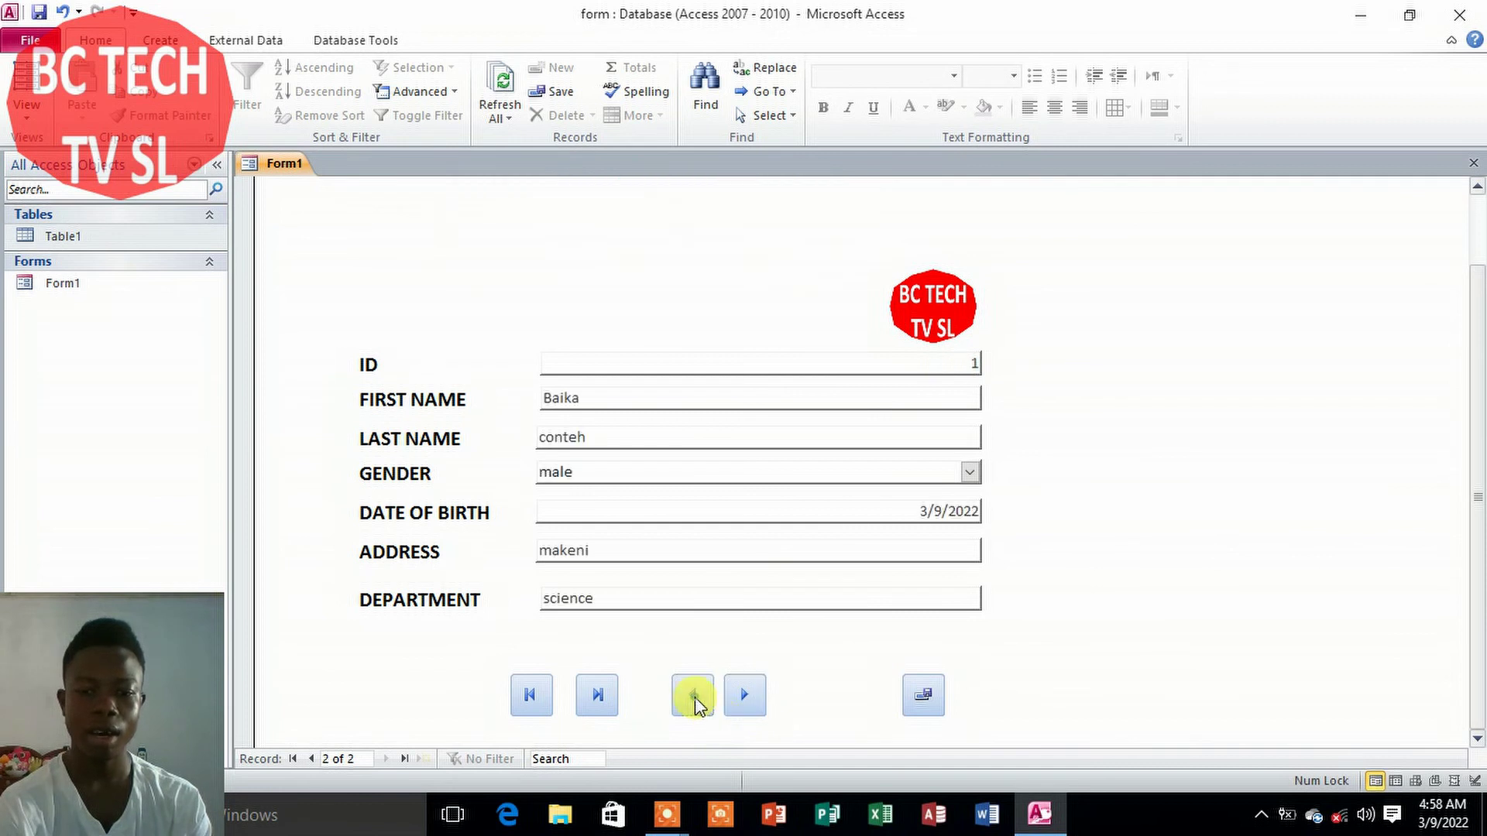
pyautogui.click(974, 364)
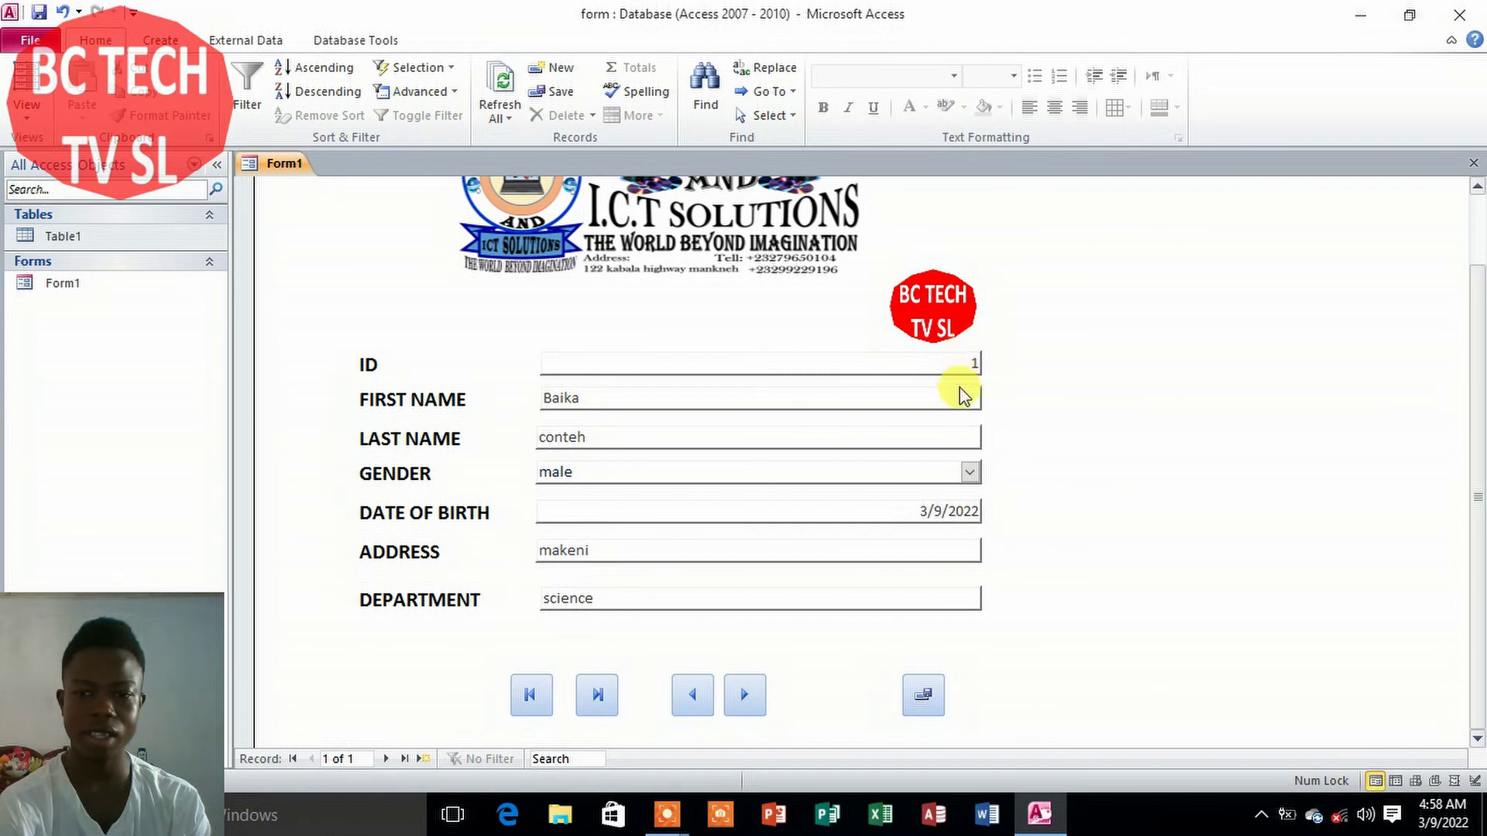
pyautogui.click(745, 695)
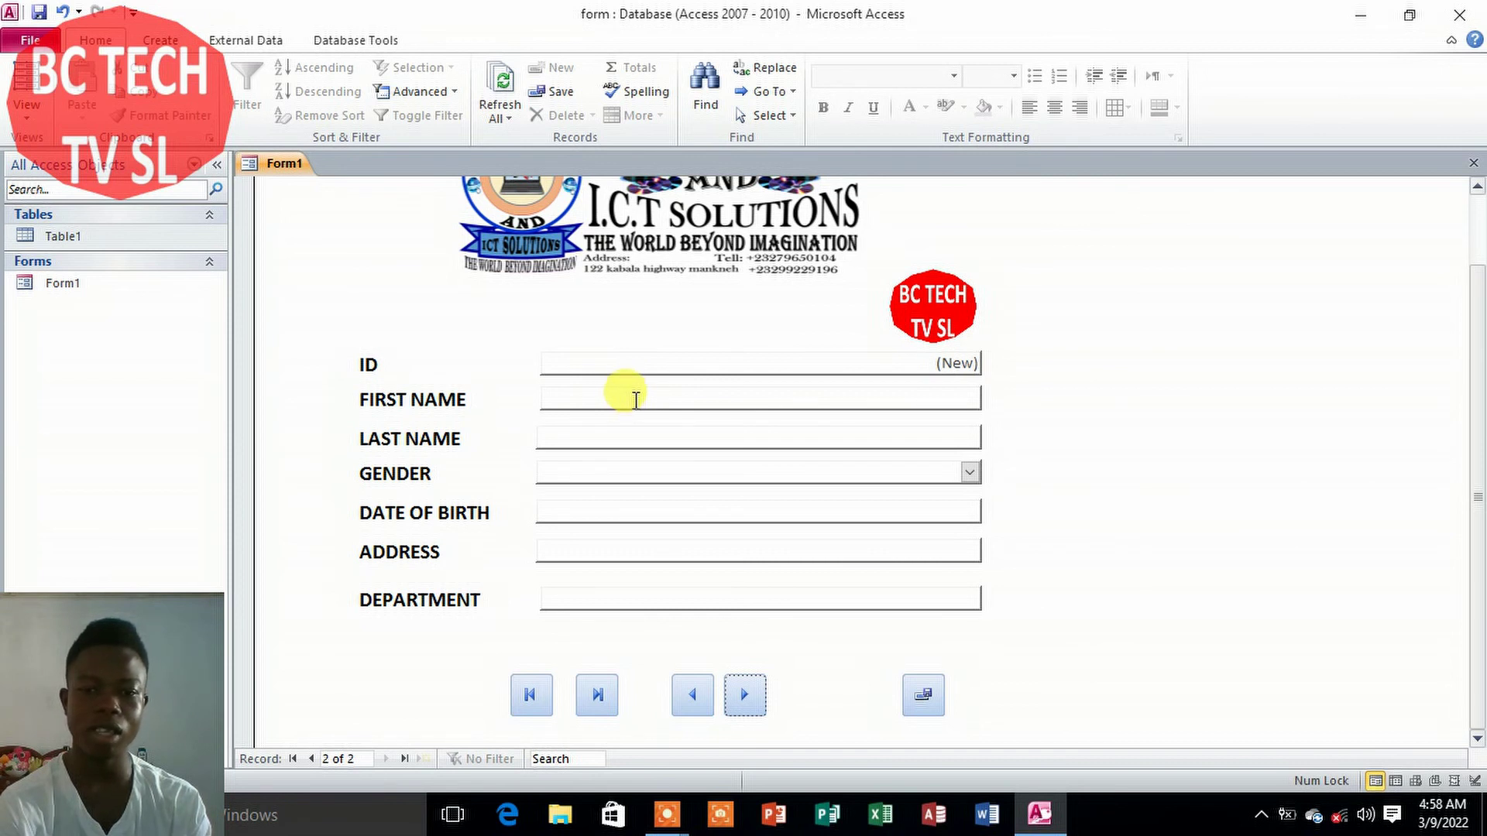
# Step: Start the second student, ID 2, with f in First Name, then jump to the last record
pyautogui.click(635, 400)
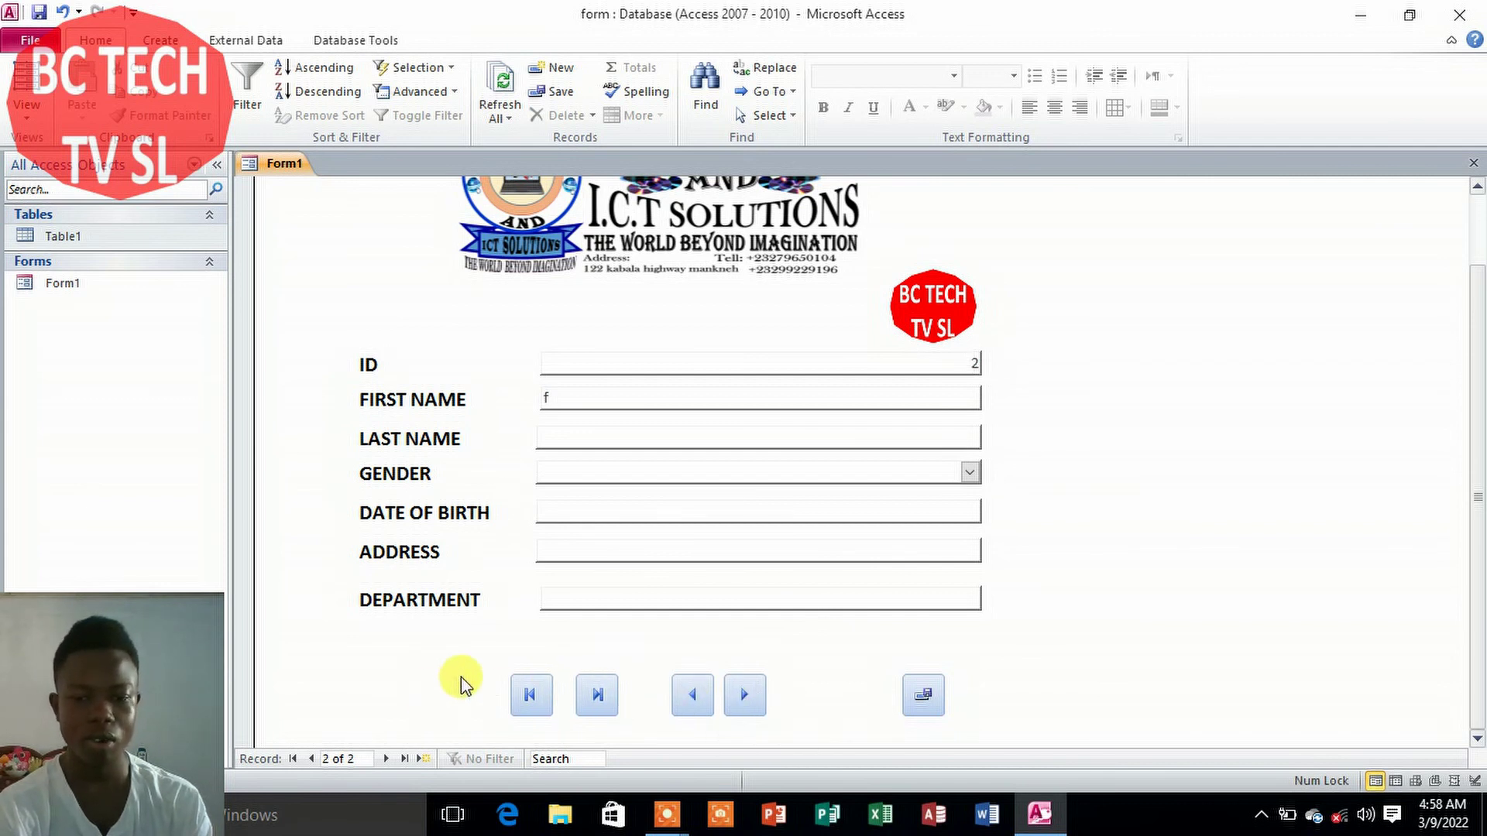
pyautogui.scroll(1, 712, 492)
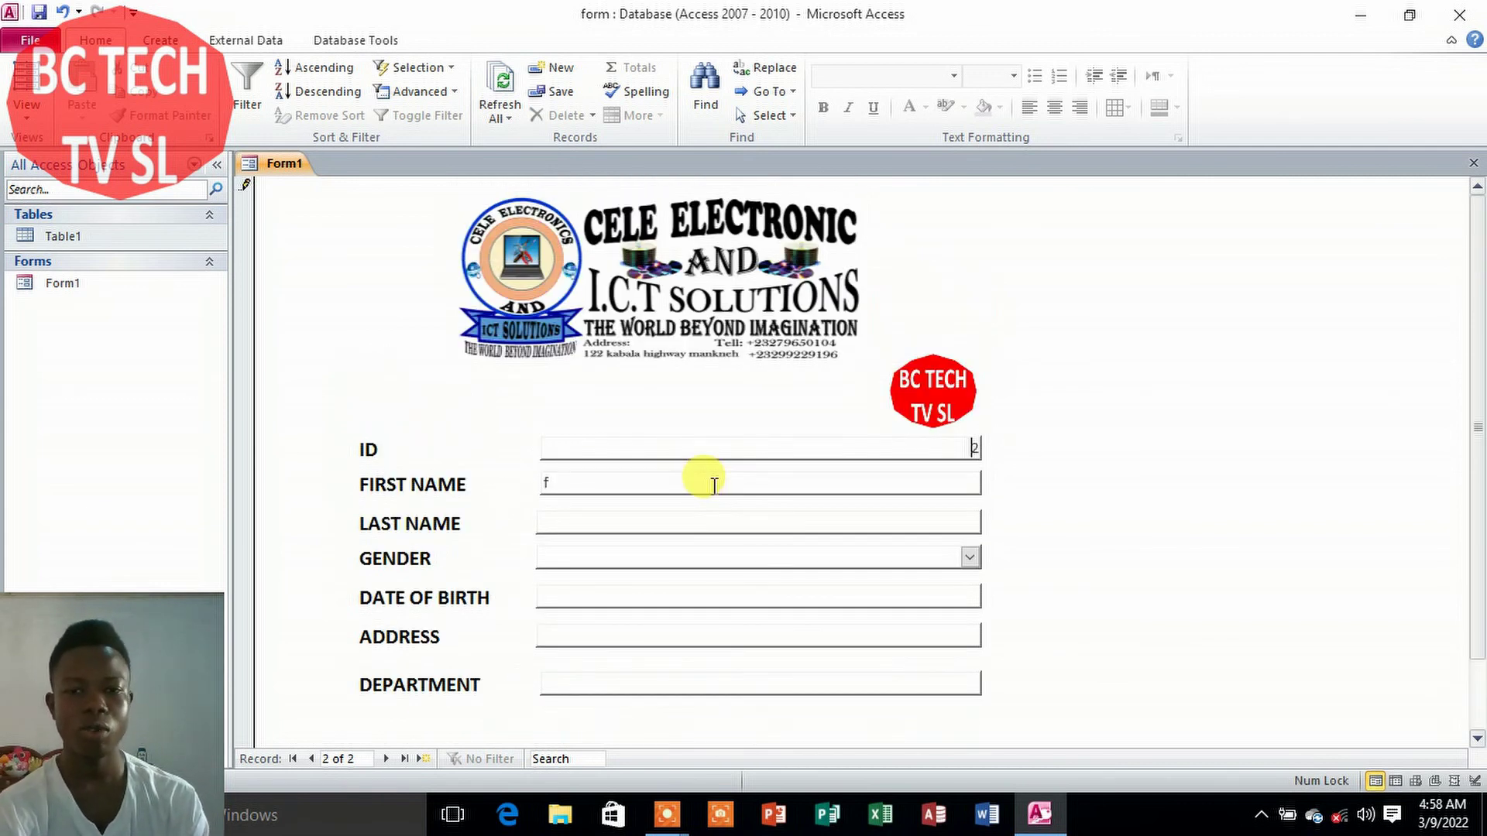
pyautogui.scroll(-1, 712, 491)
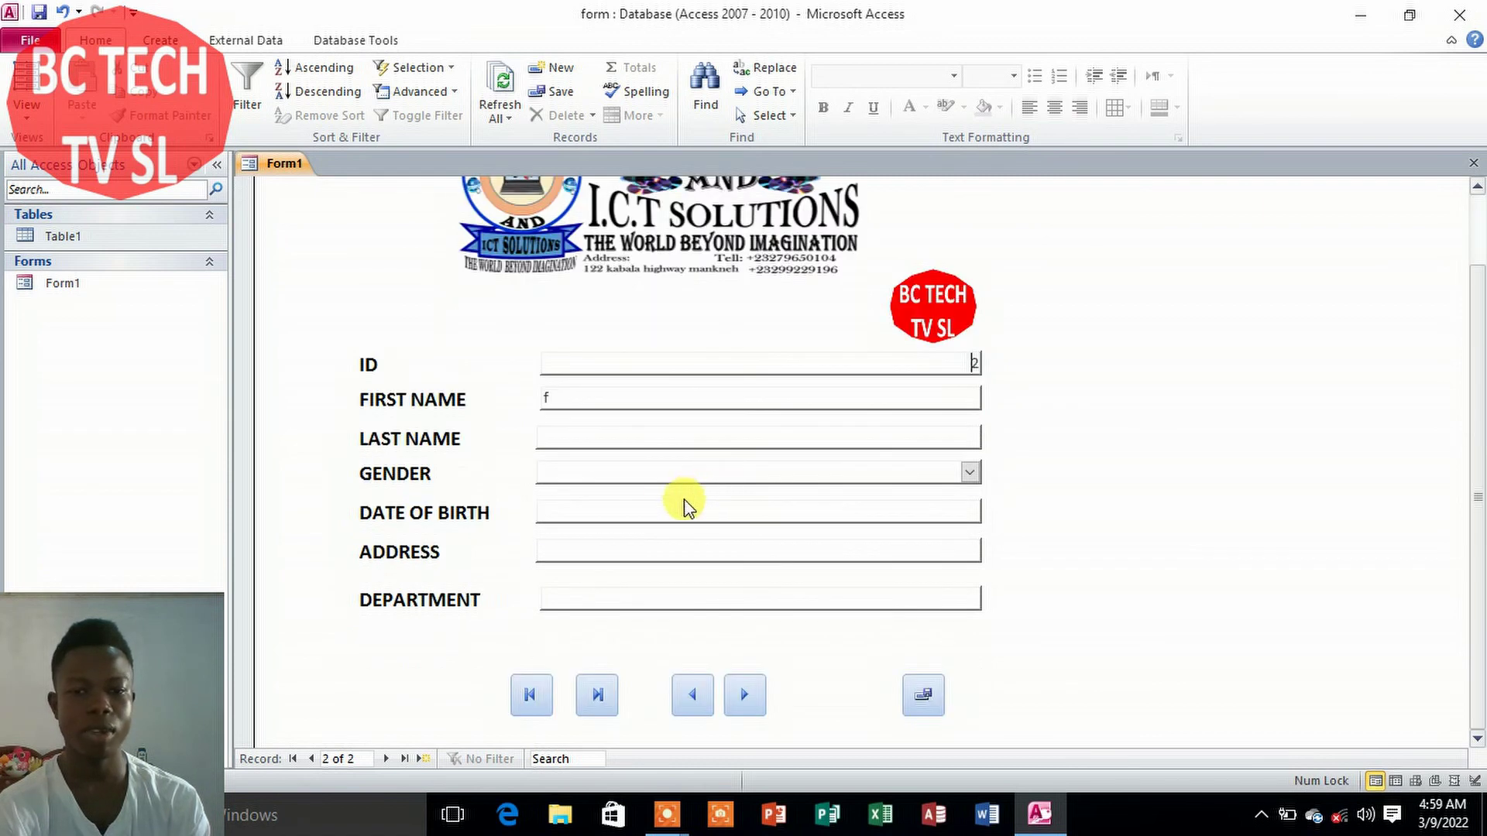
pyautogui.scroll(1, 773, 542)
pyautogui.scroll(-1, 778, 546)
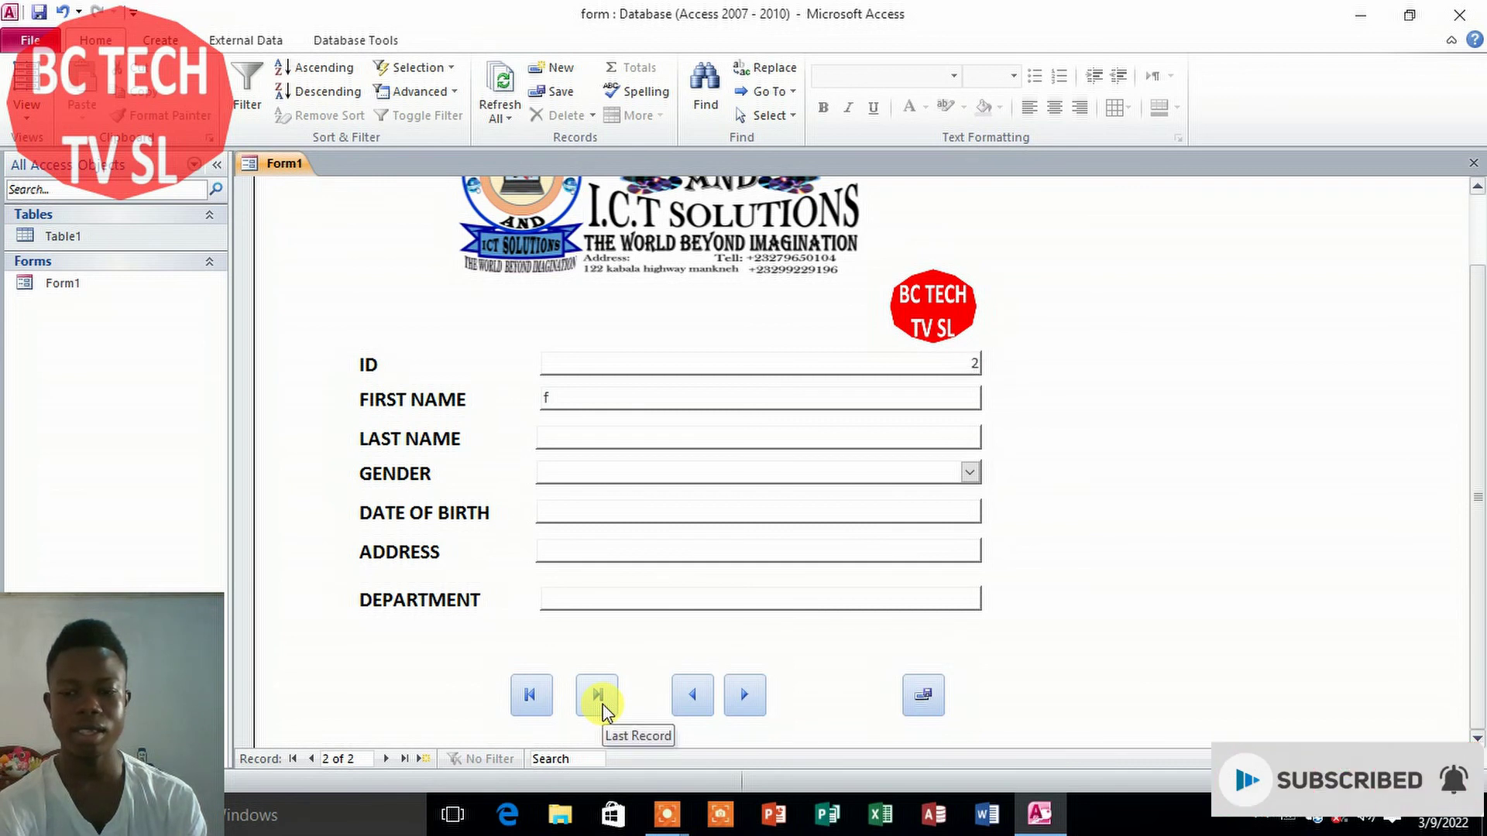
pyautogui.click(602, 707)
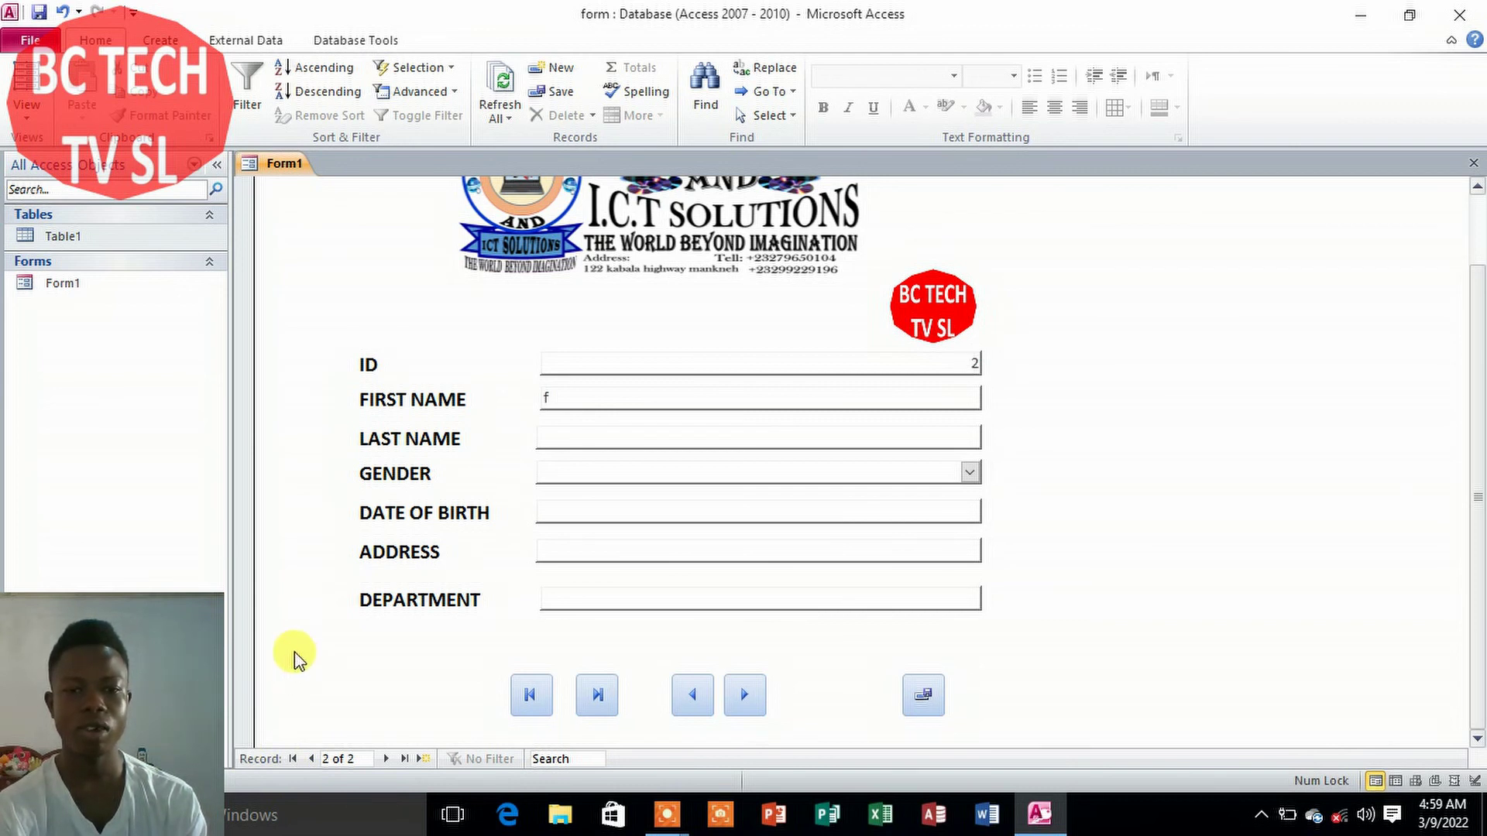
pyautogui.scroll(2, 416, 551)
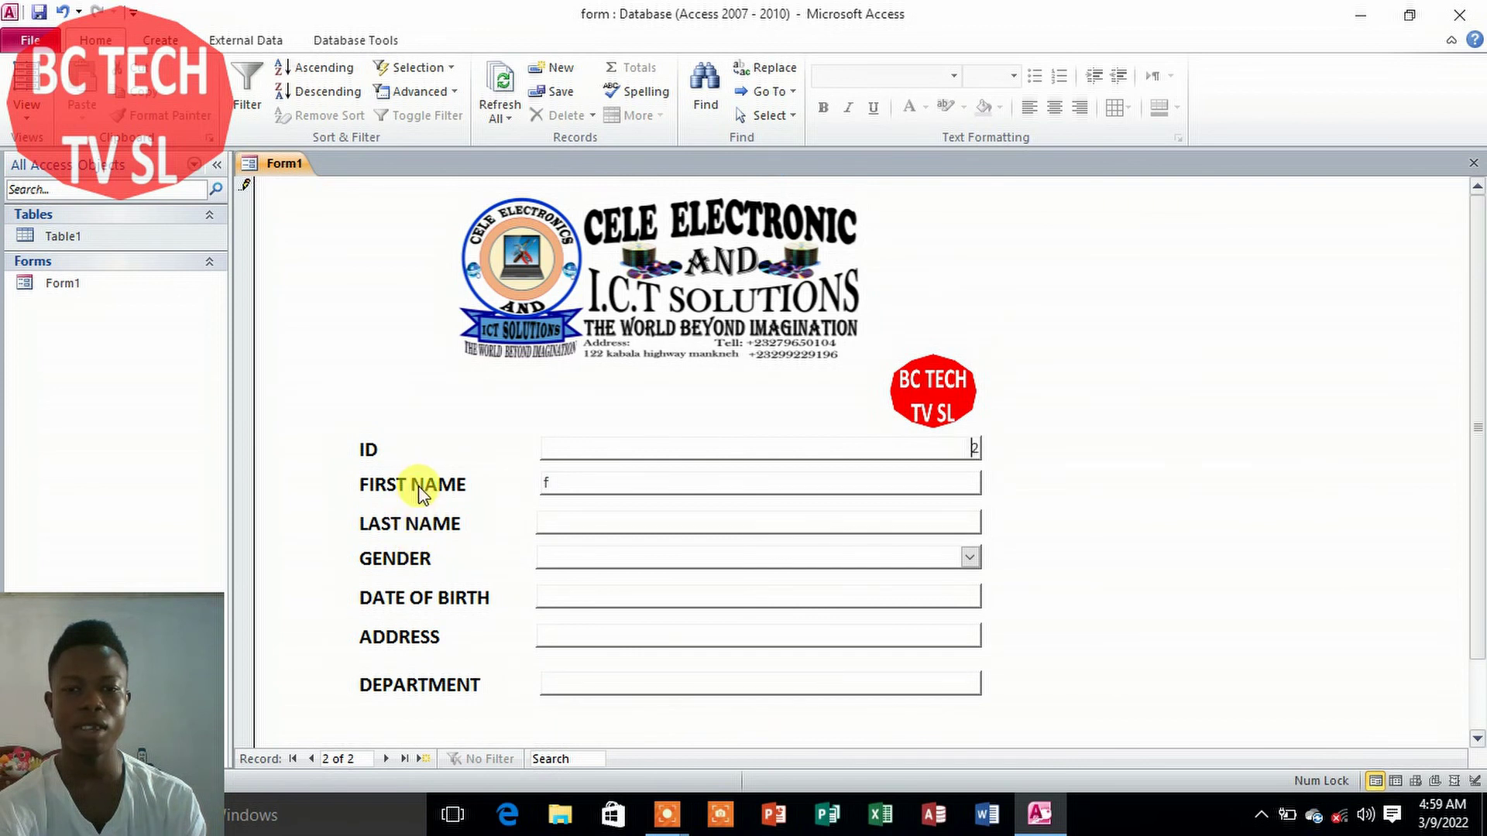